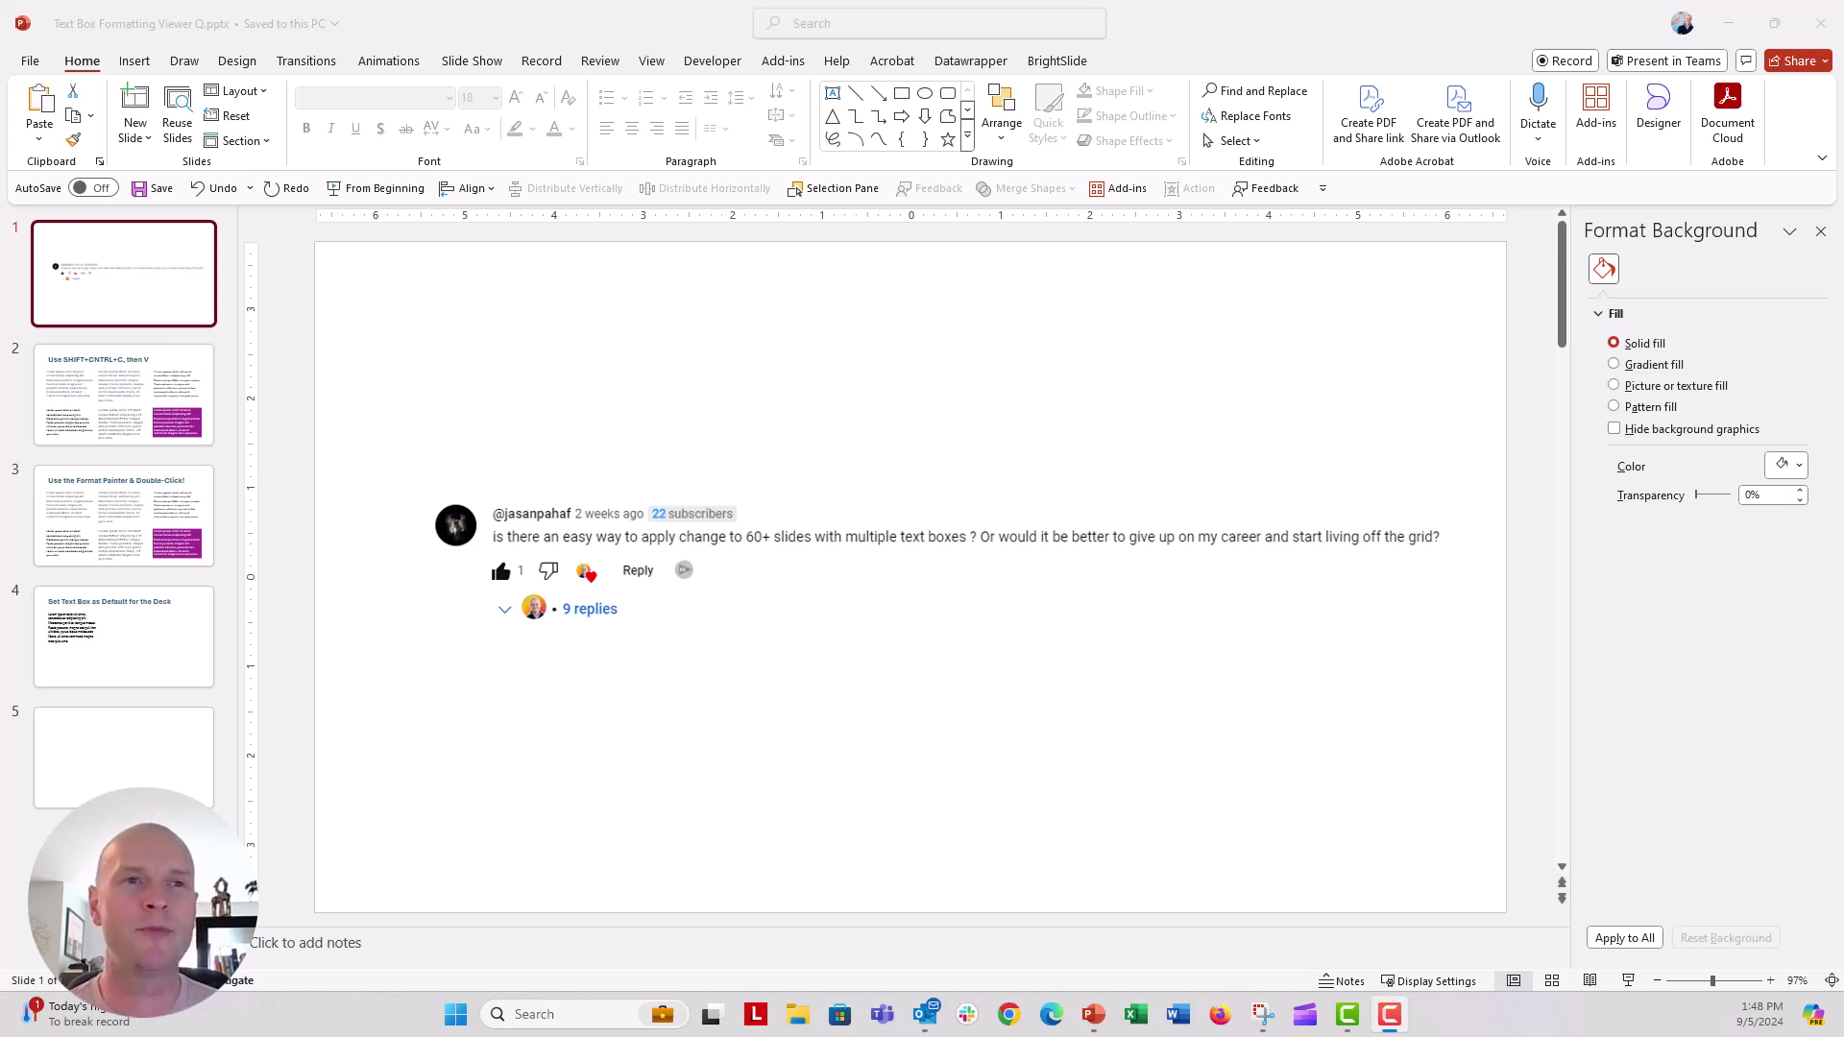
Display slide 2, 'Use SHIFT+CNTRL+C, then V', in the editing area
{"action": "left_click", "coordinate": [182, 431]}
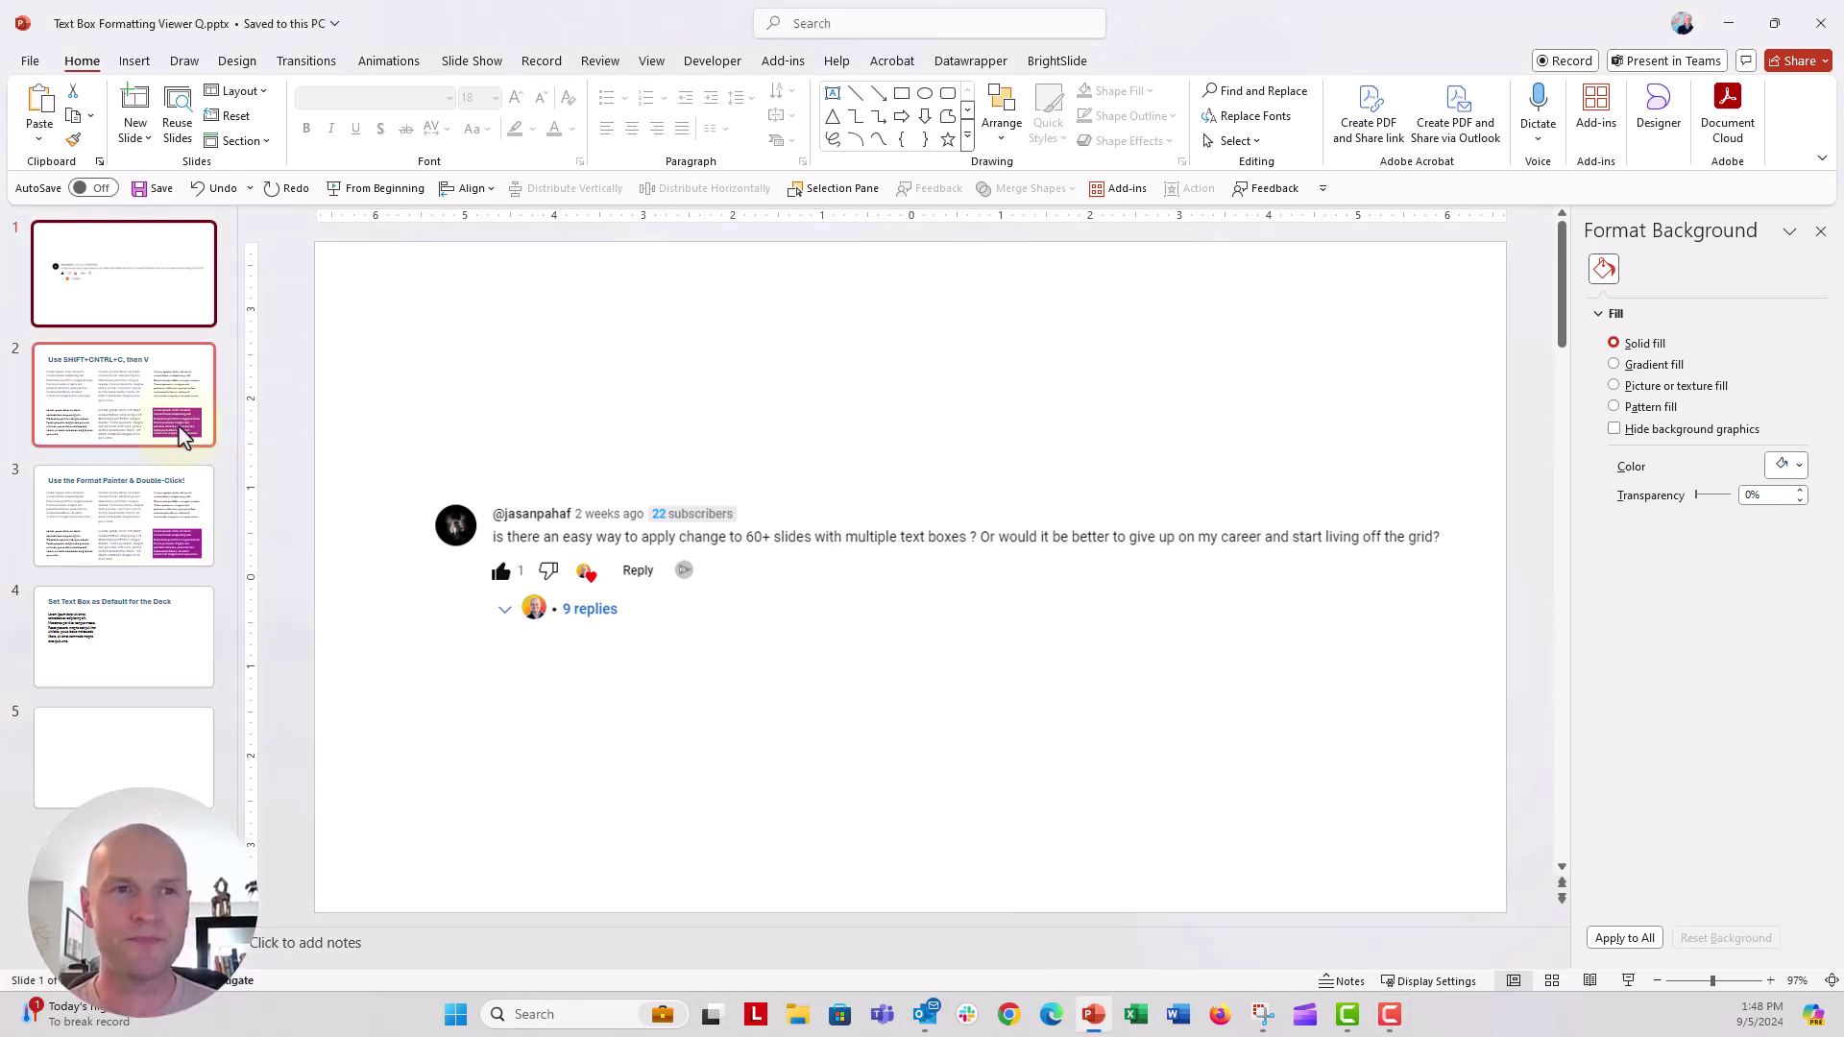
{"action": "left_click", "coordinate": [181, 432]}
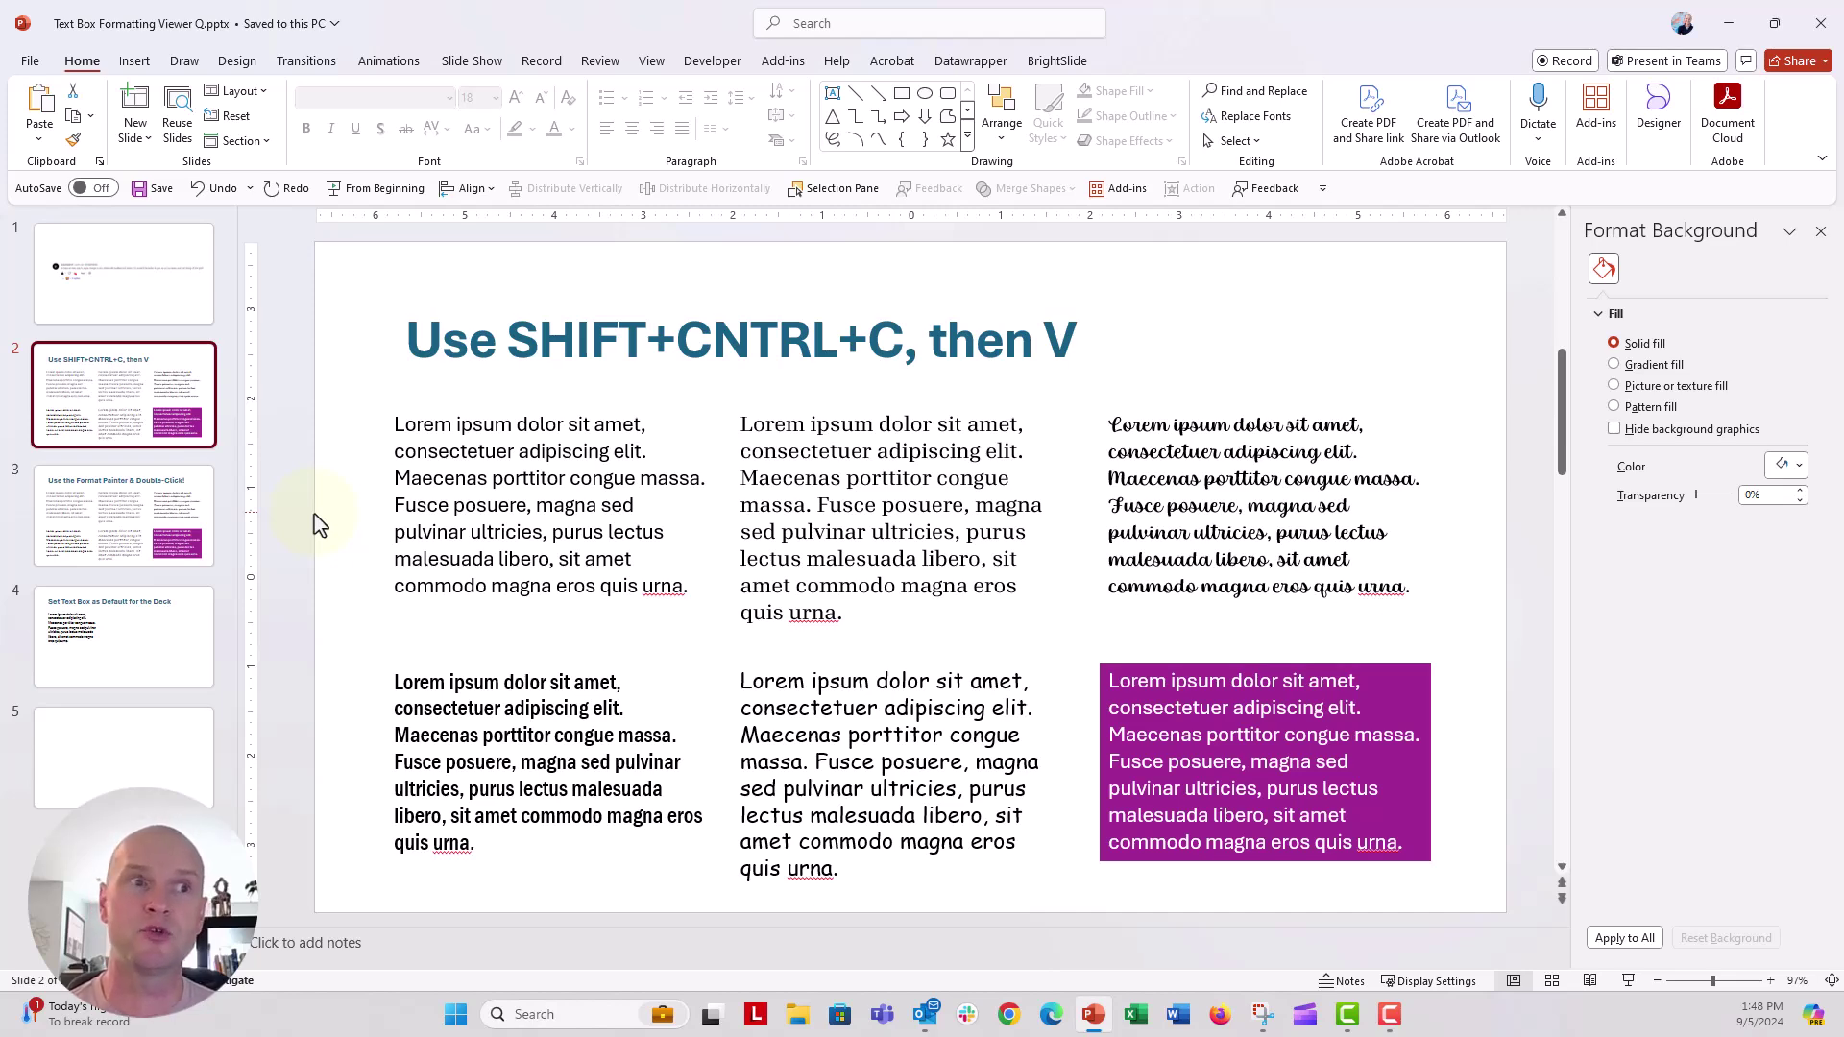
Copy the formatting of slide 2's top-left text box with Ctrl+Shift+C
{"action": "left_click", "coordinate": [429, 468]}
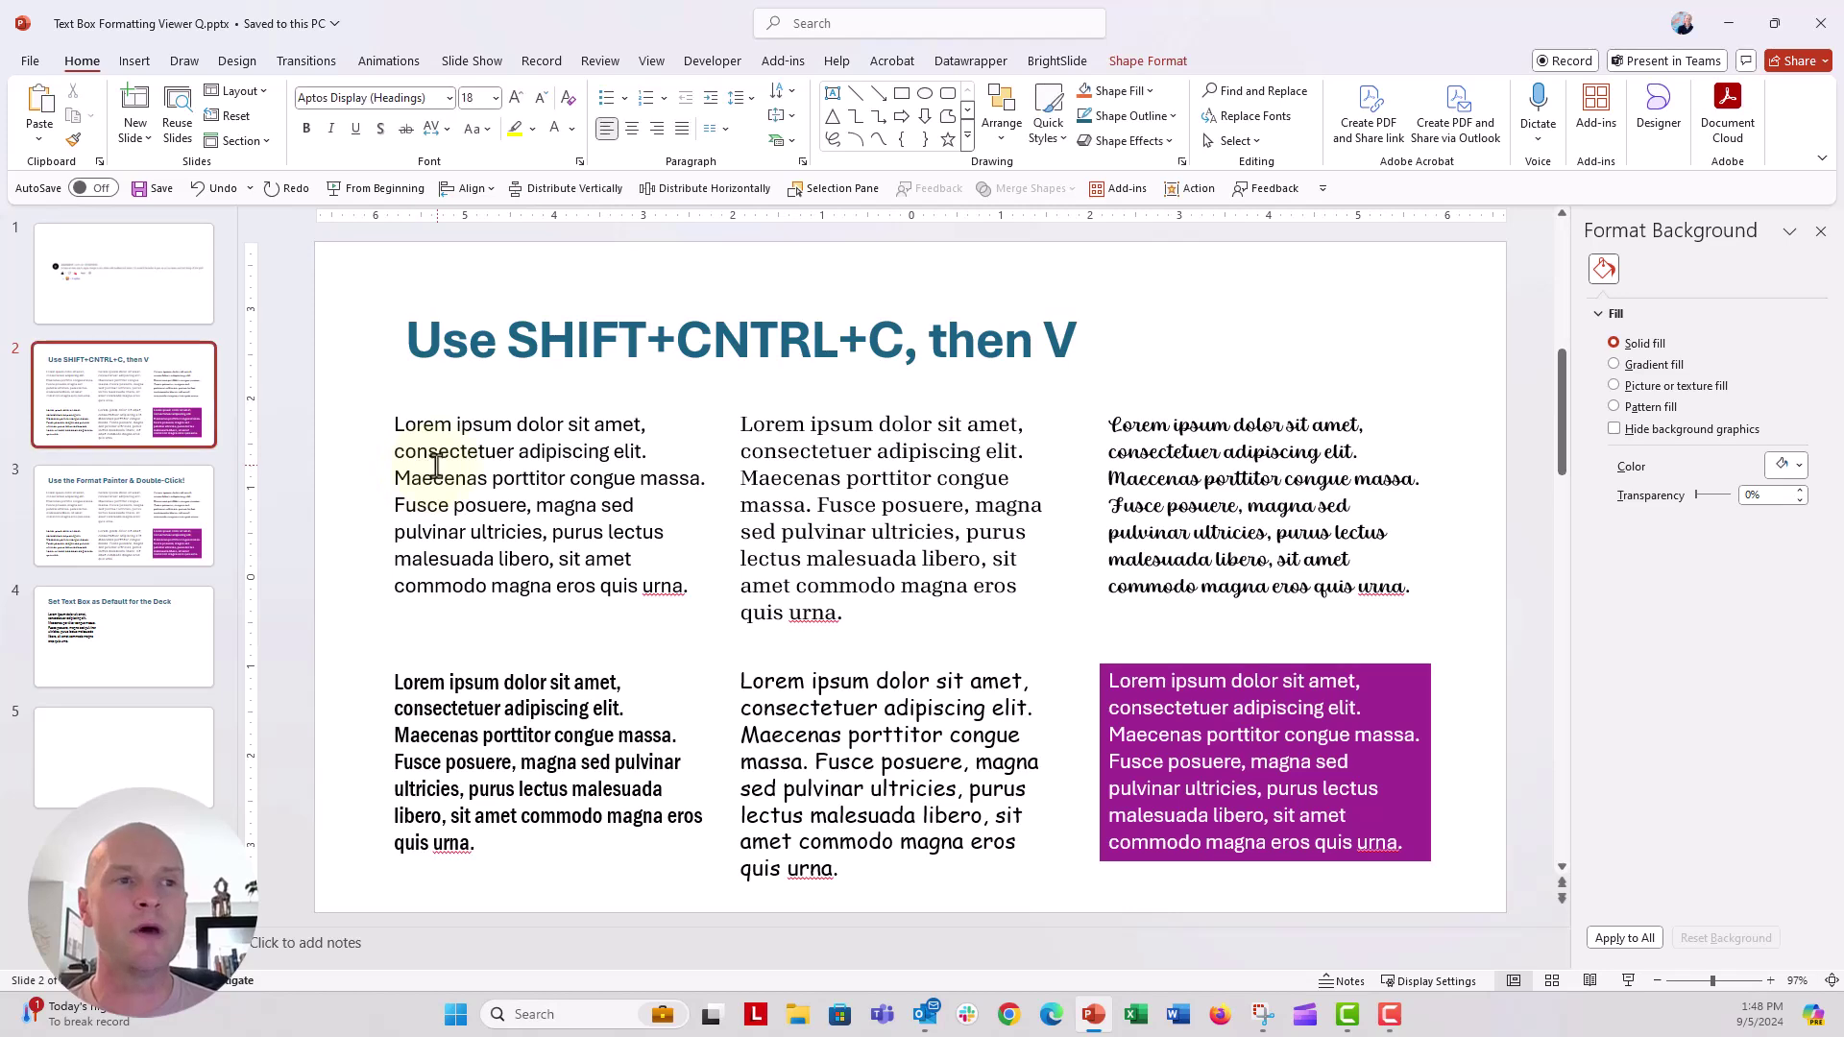
{"action": "left_click", "coordinate": [421, 406]}
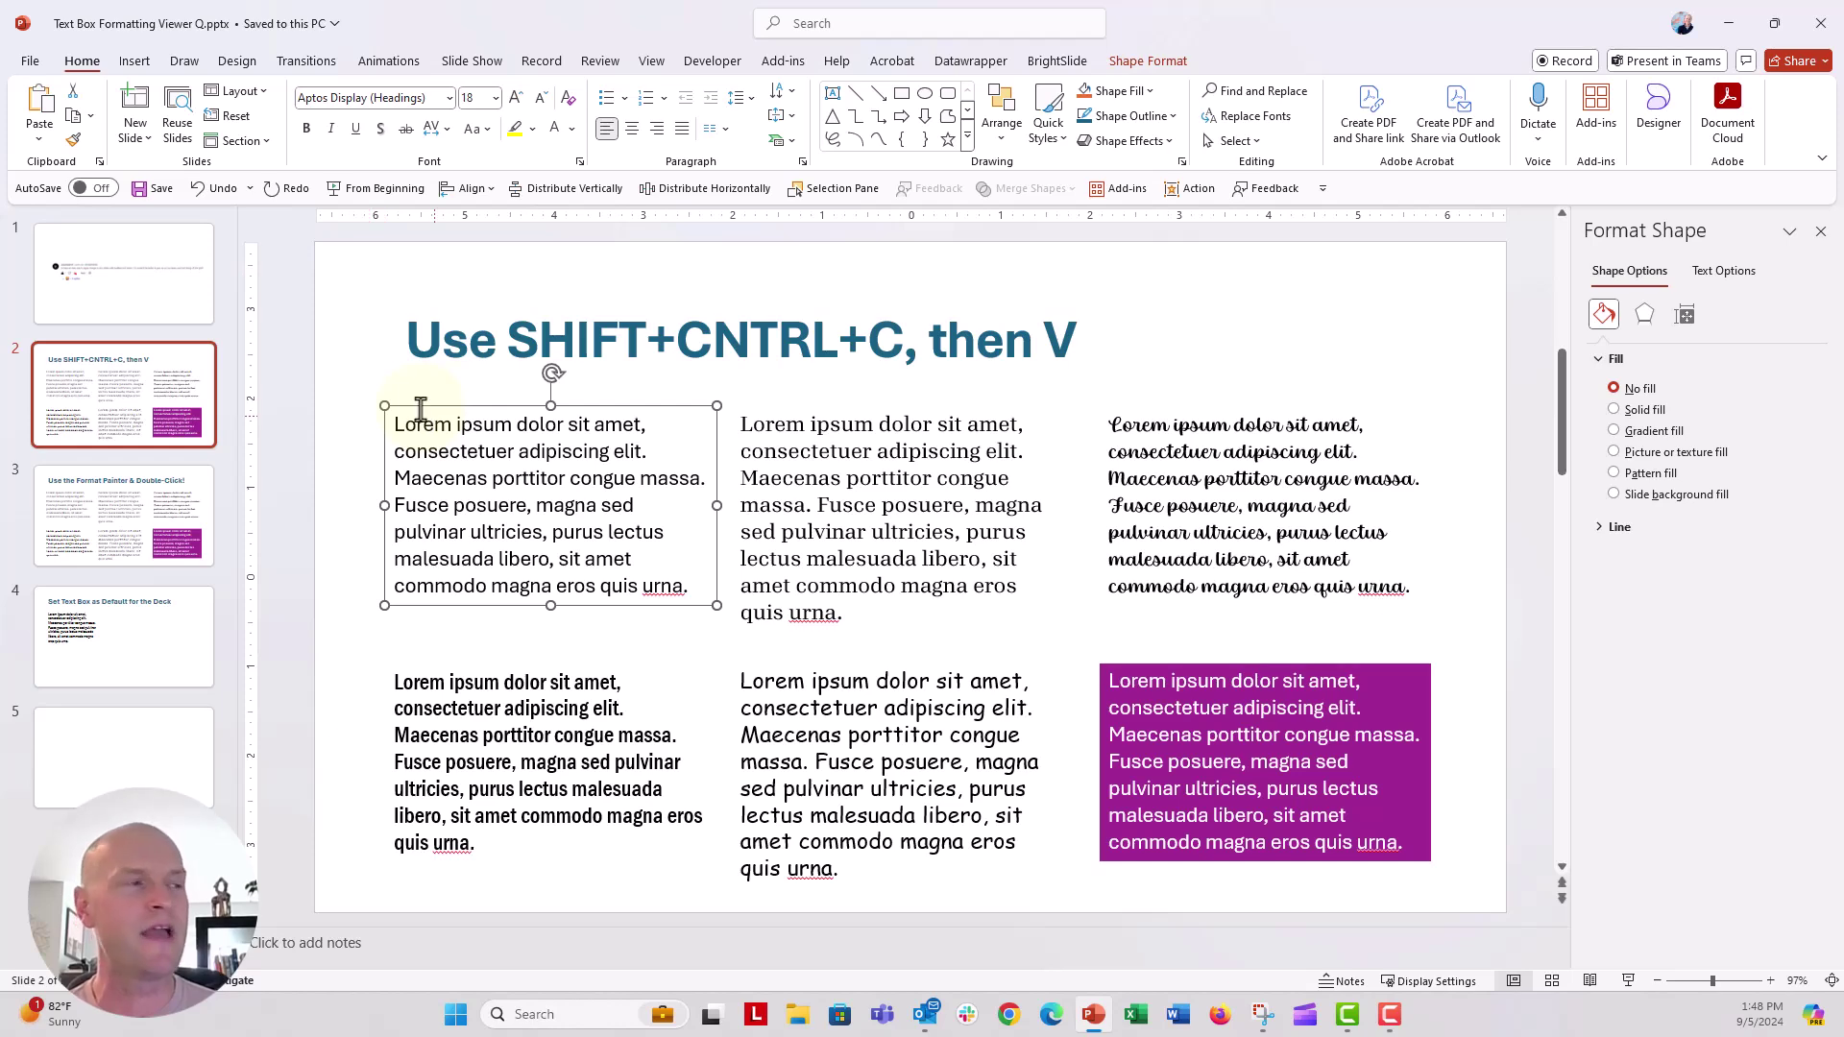
{"action": "left_click", "coordinate": [1684, 315]}
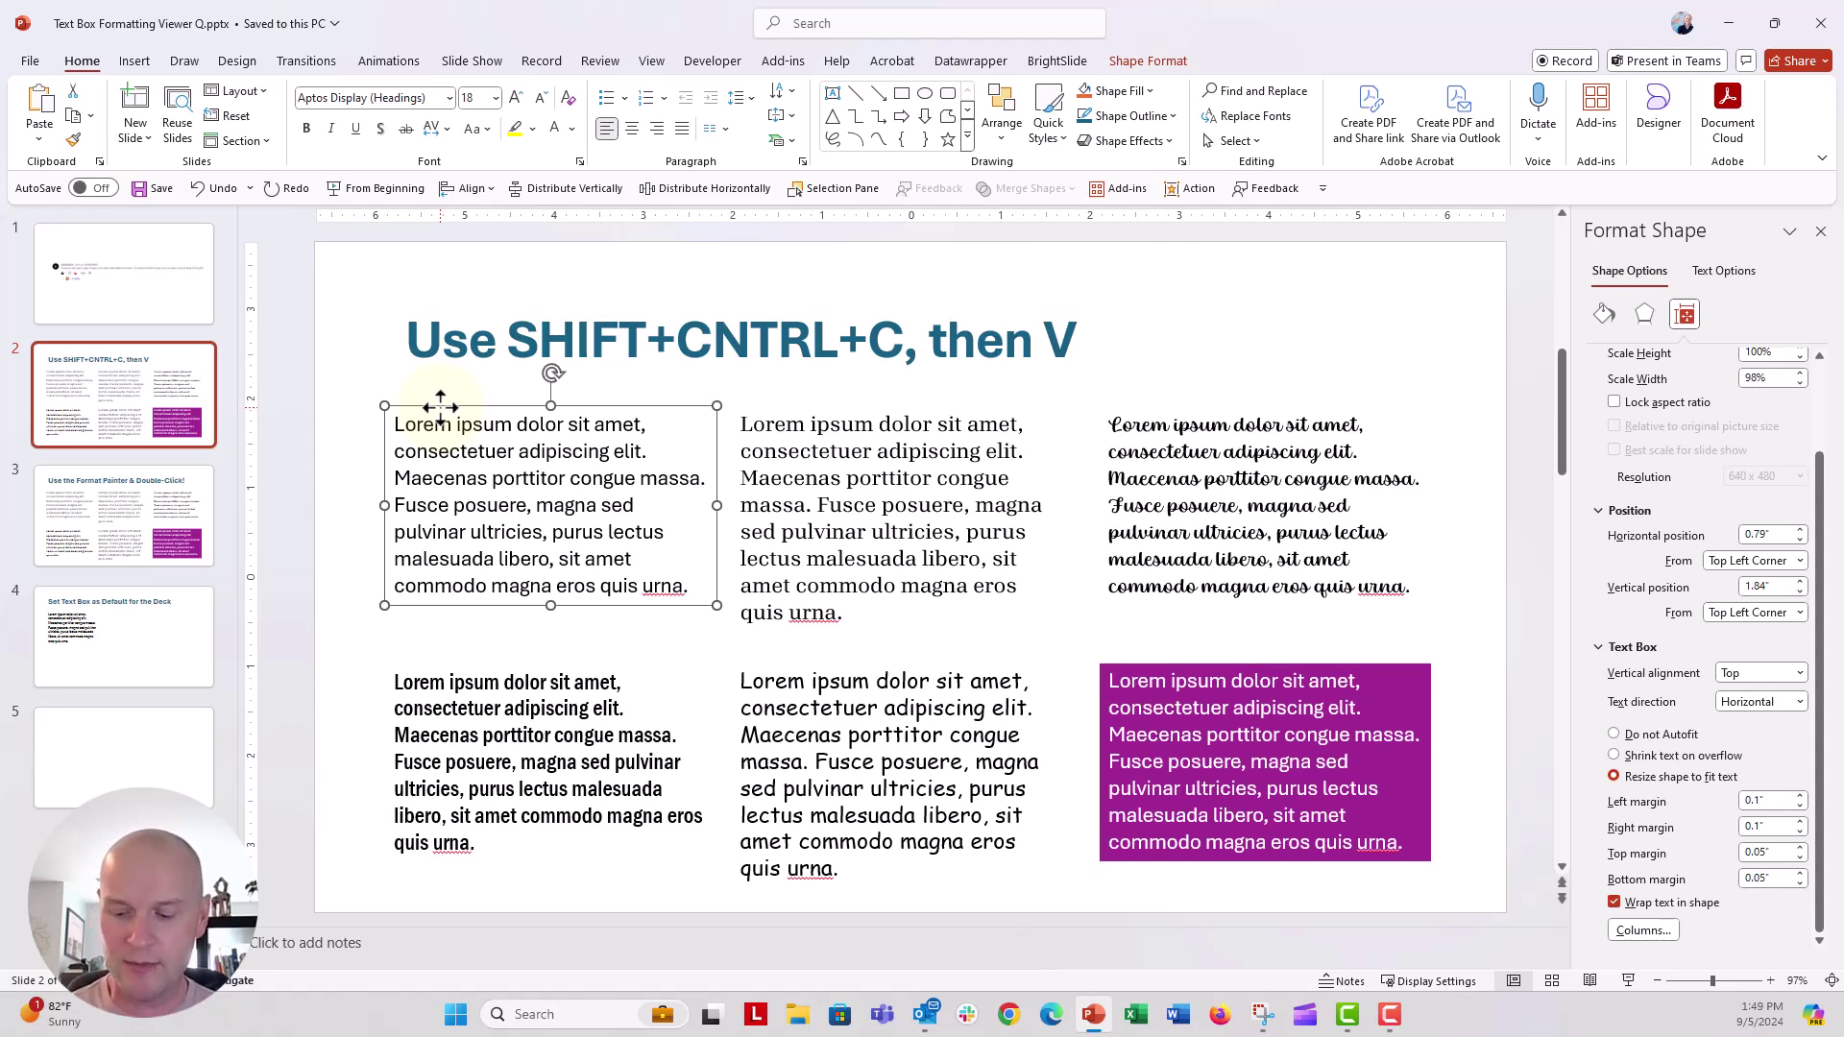
{"action": "key", "text": "ctrl+shift+c"}
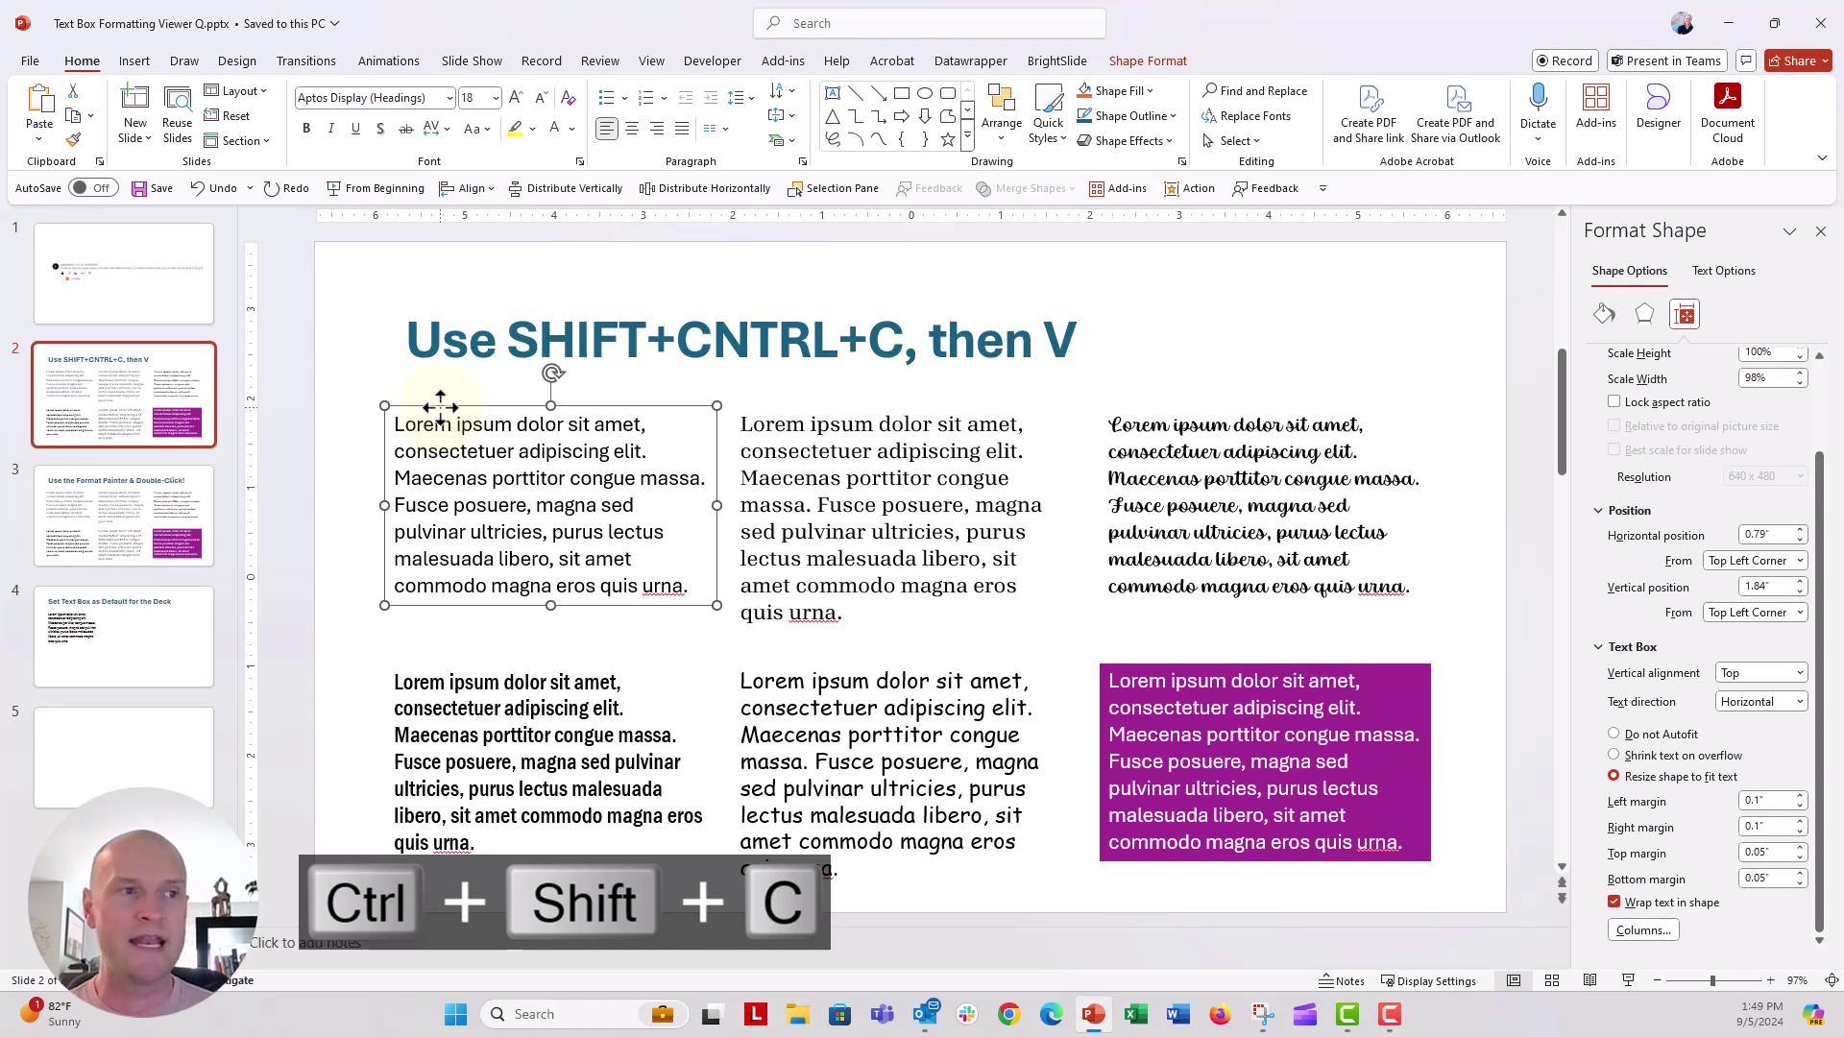
Paste that formatting onto the top-middle and top-right script-font text boxes
{"action": "left_click", "coordinate": [780, 428]}
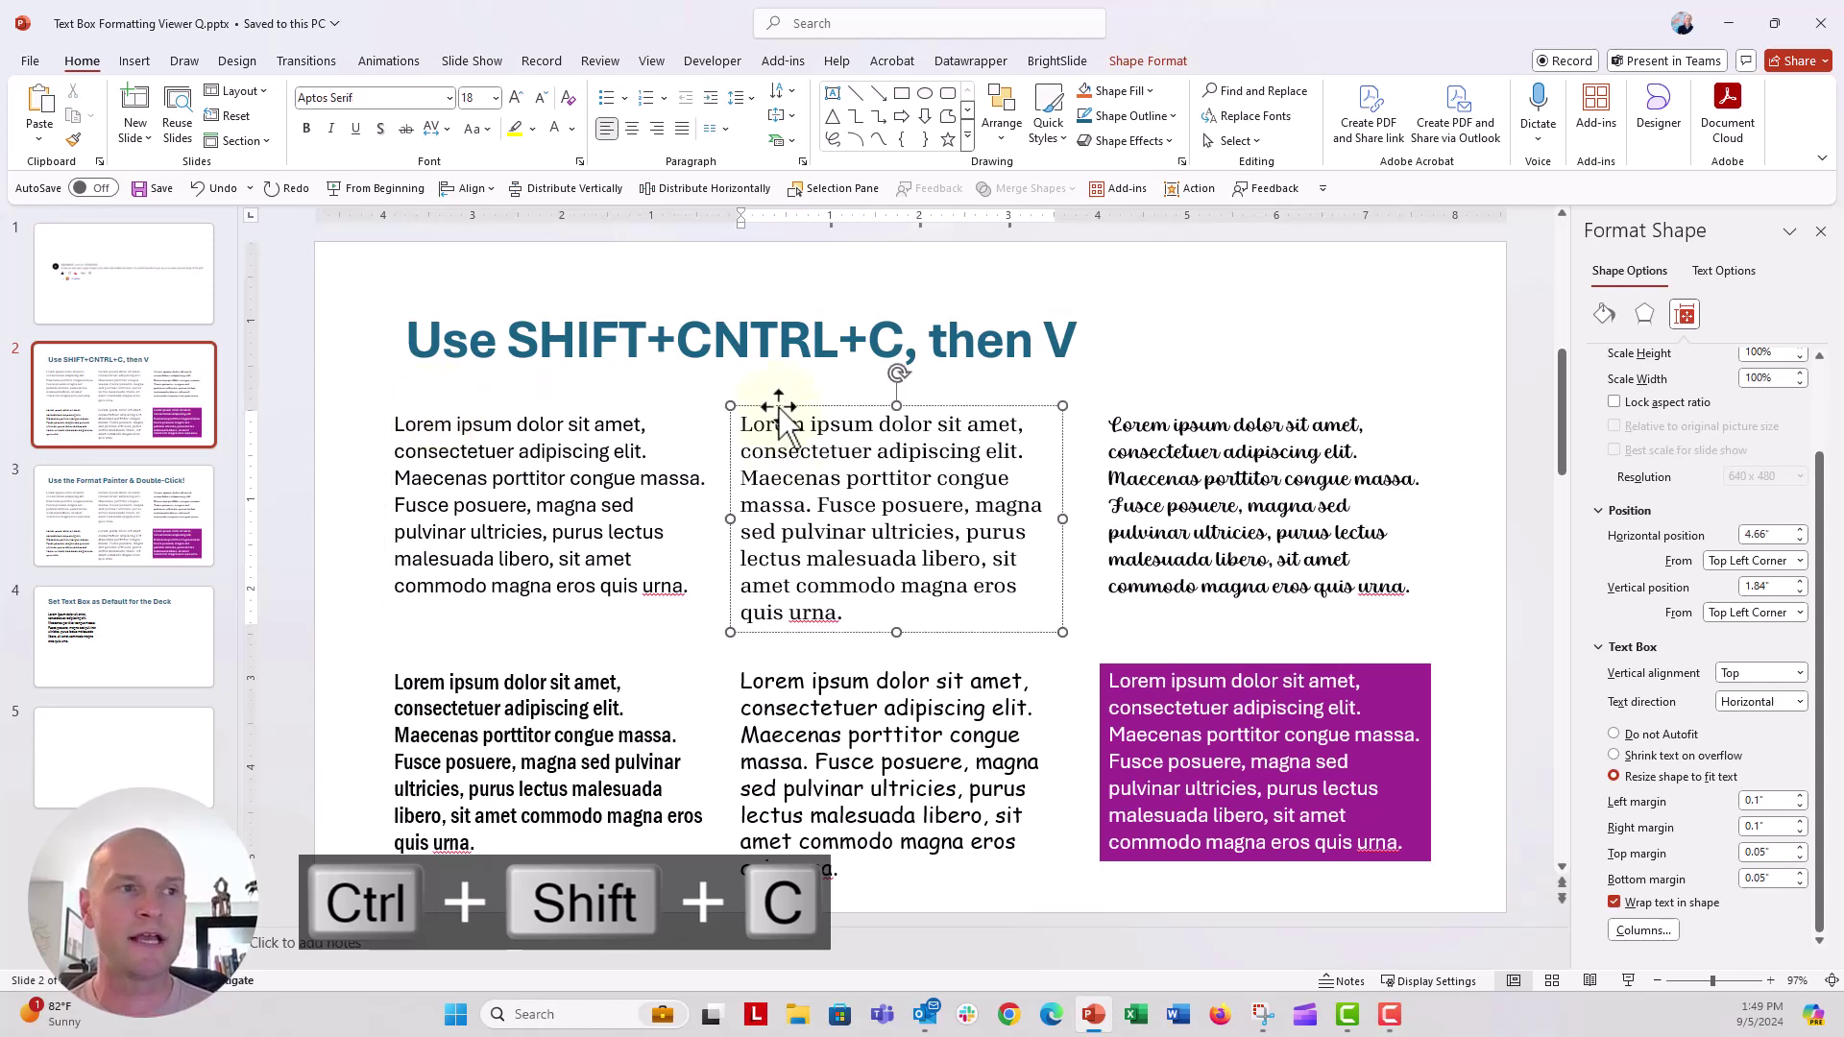
{"action": "left_click", "coordinate": [780, 411]}
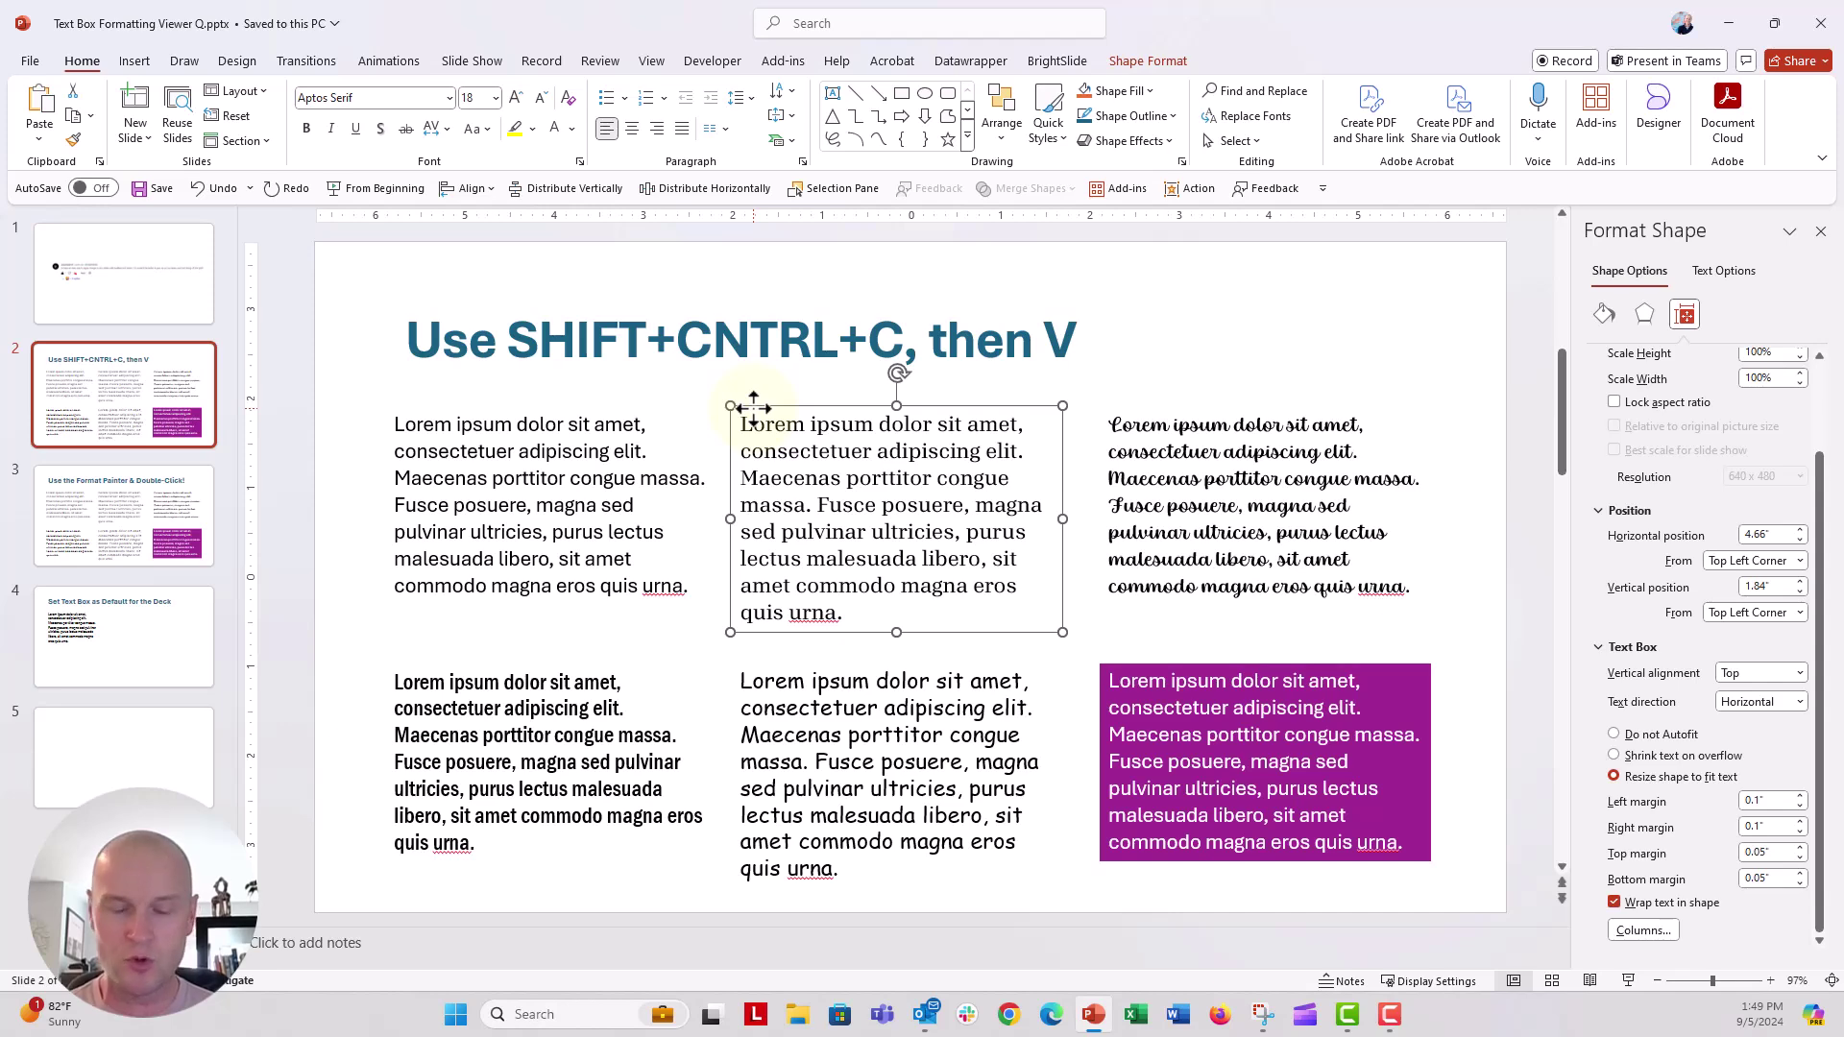
{"action": "key", "text": "ctrl+shift+v"}
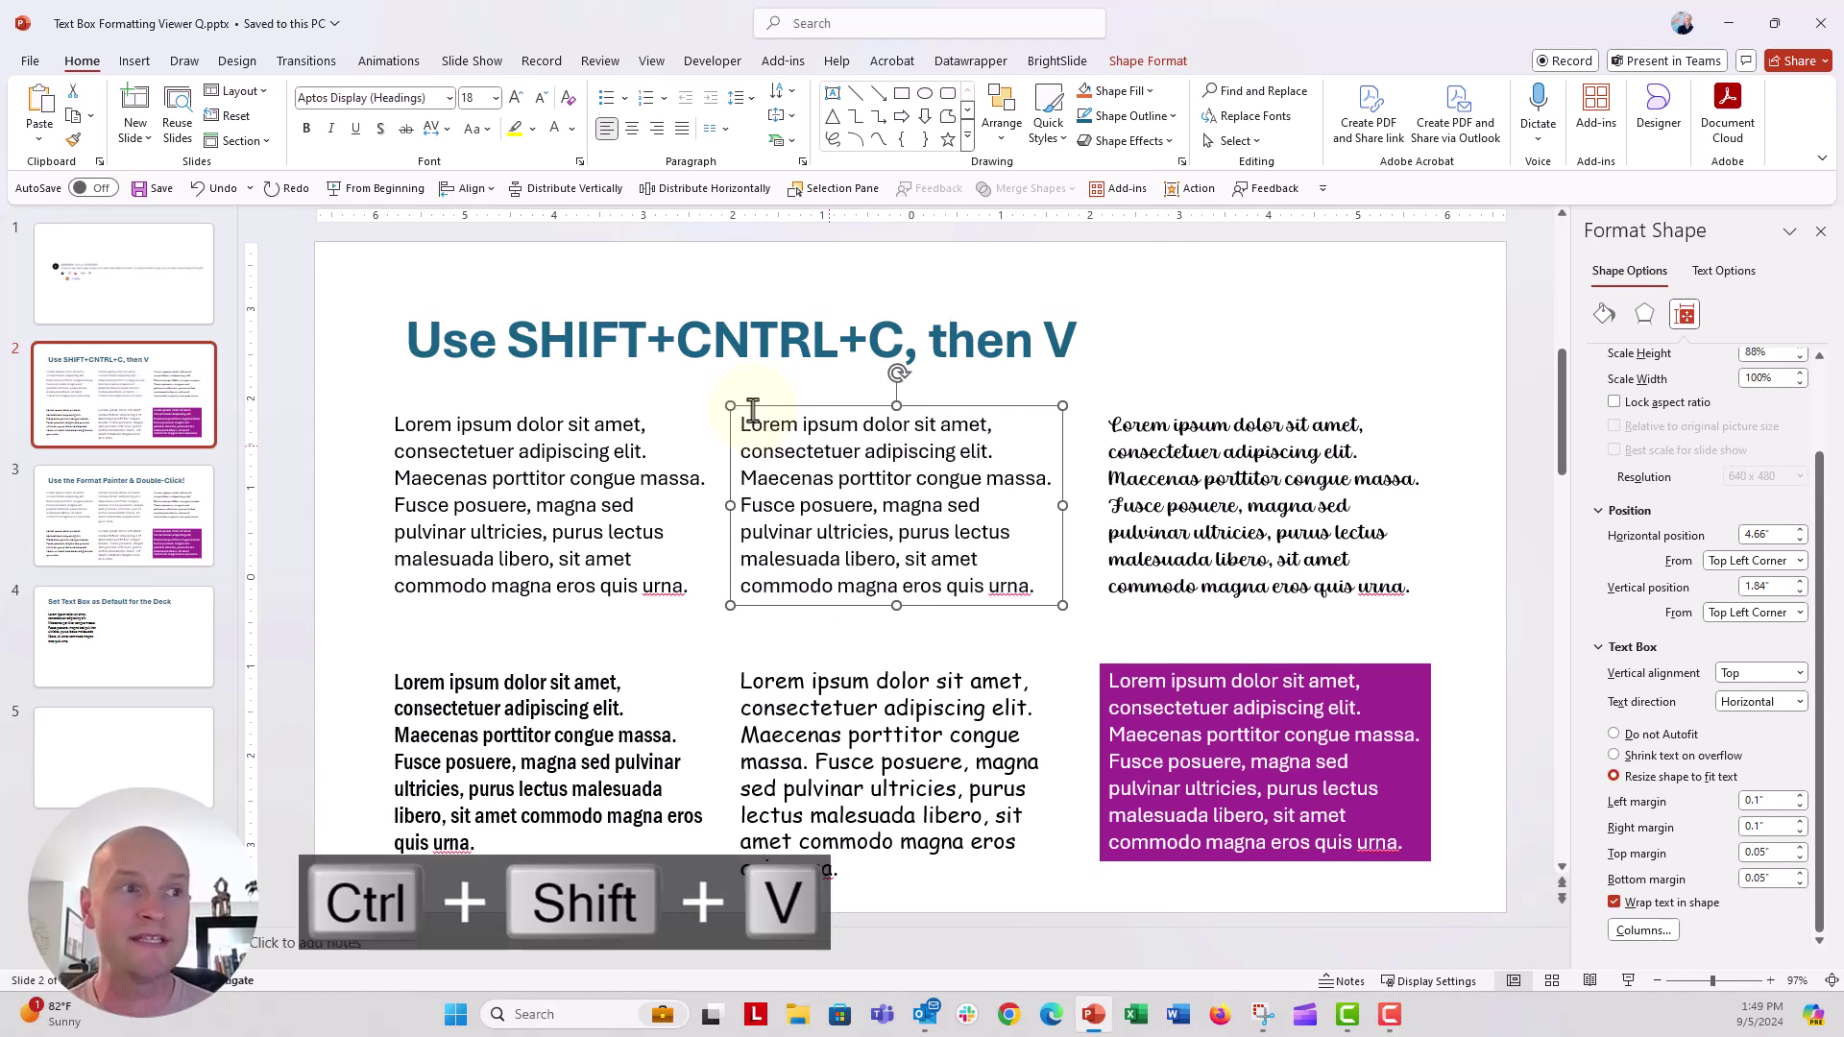
{"action": "left_click", "coordinate": [1131, 421]}
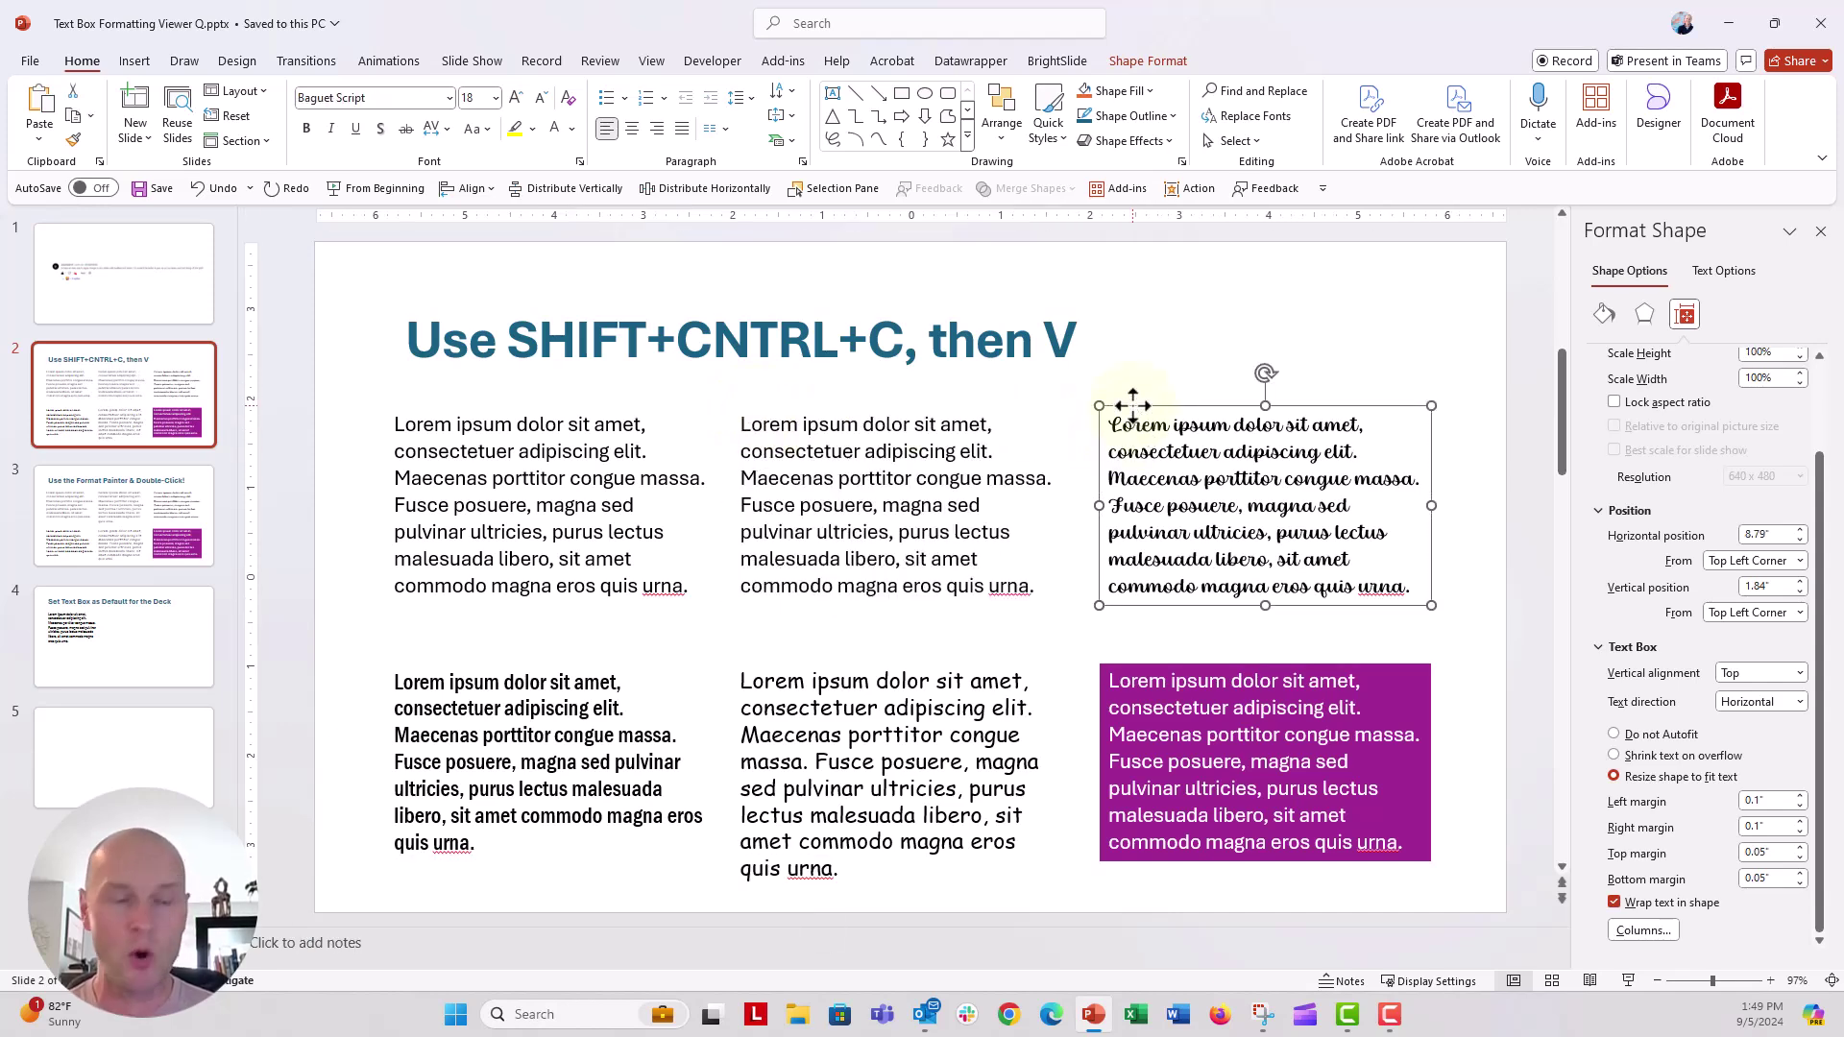
{"action": "key", "text": "ctrl+shift+v"}
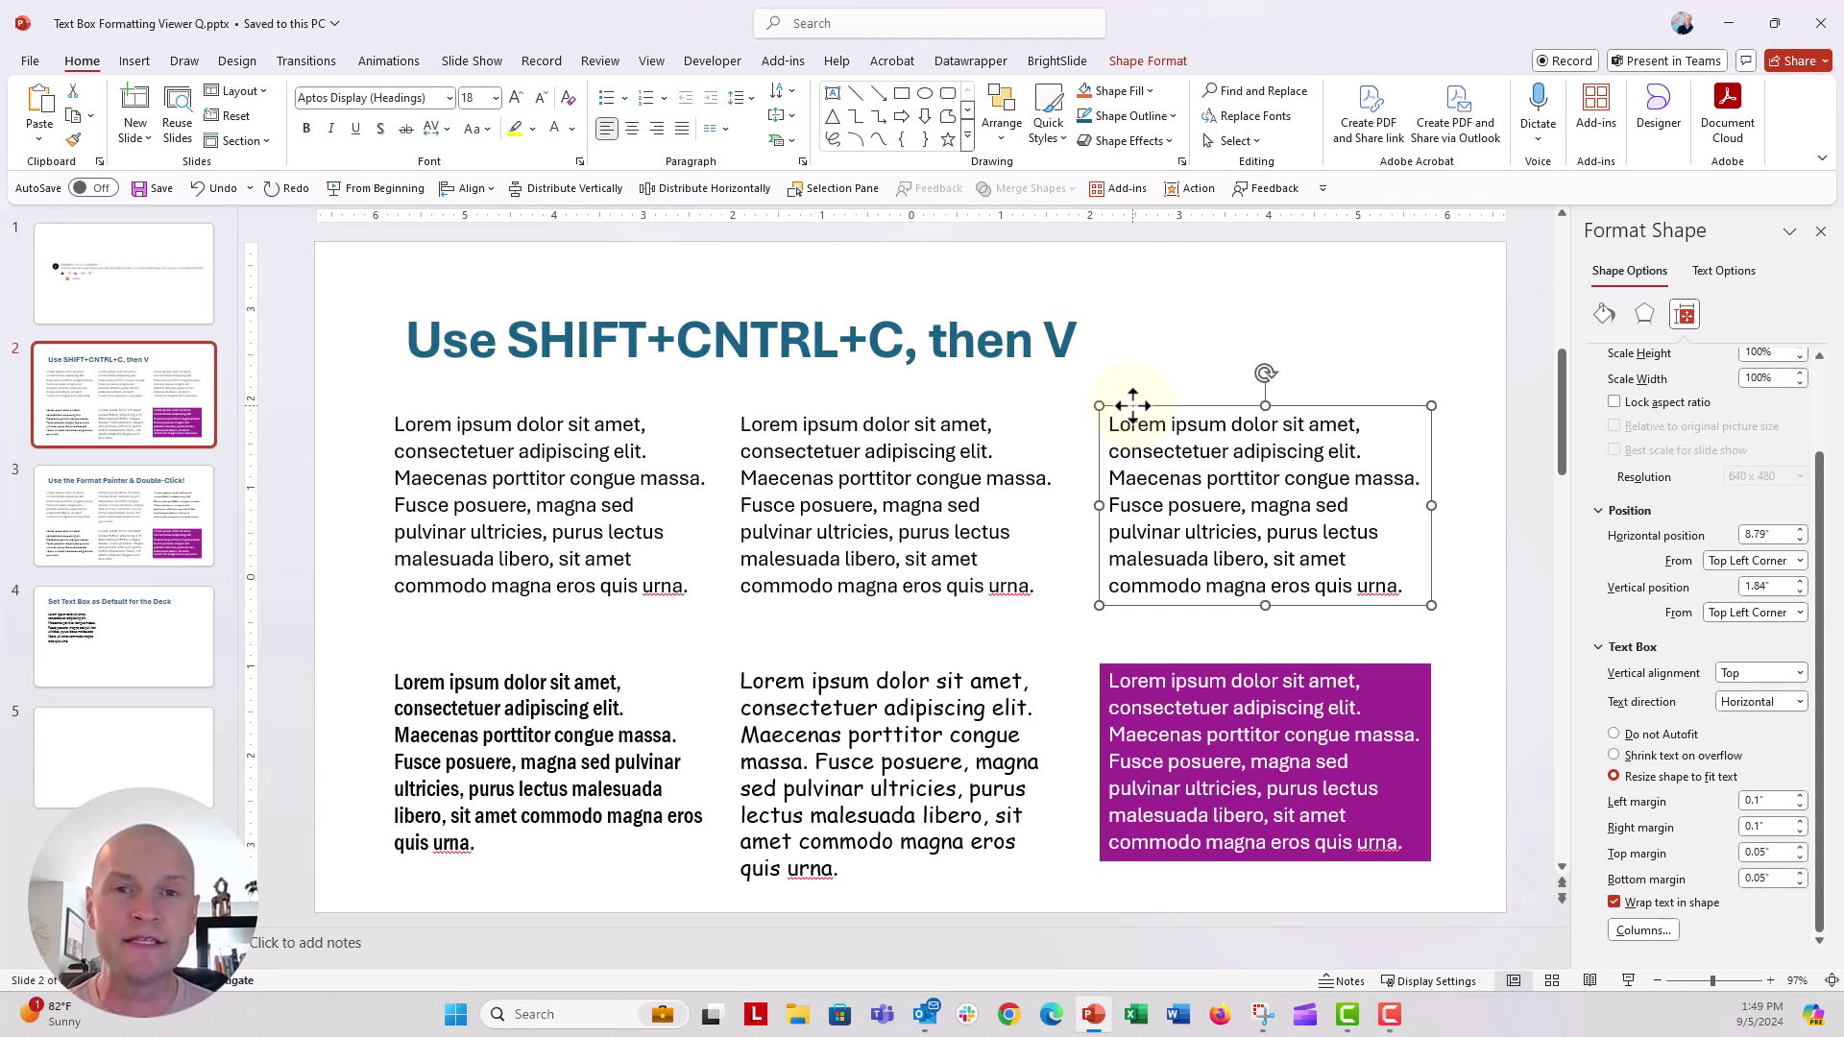
Paste the plain formatting onto the bottom-left bold and bottom-middle Comic Sans boxes
{"action": "left_click", "coordinate": [459, 815]}
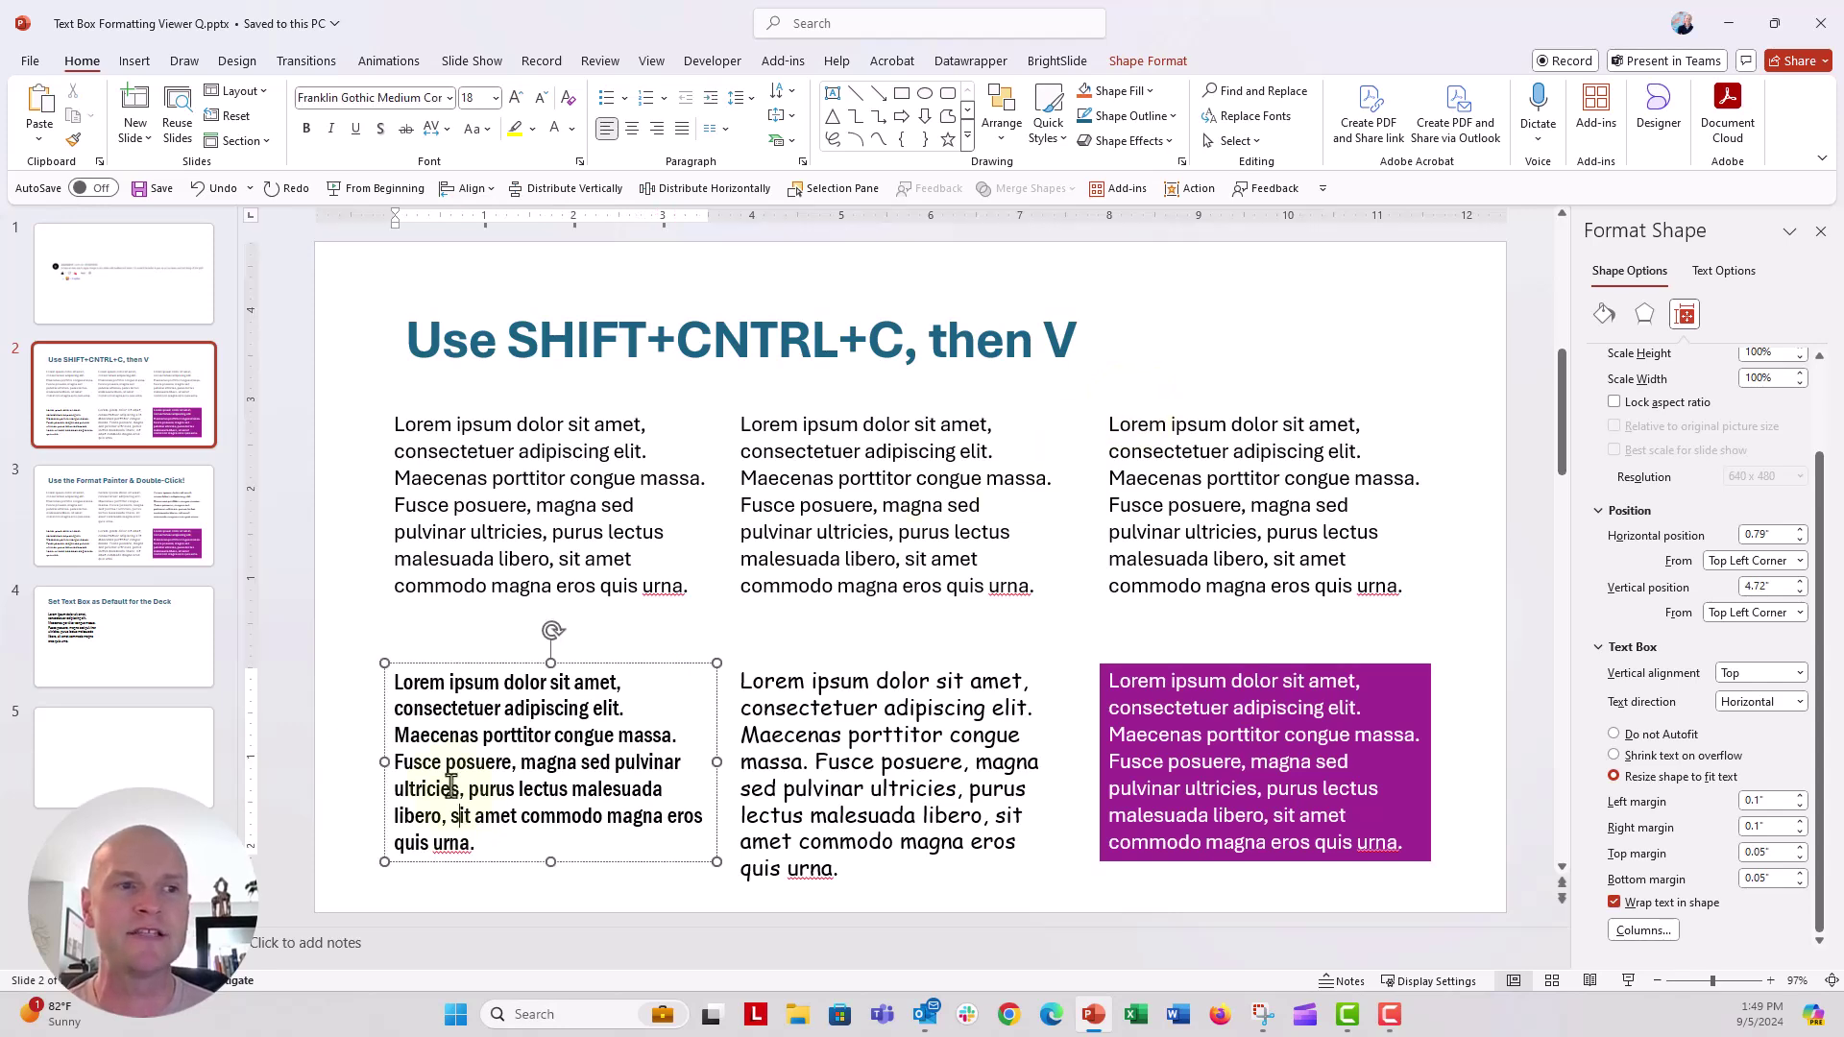
{"action": "left_click", "coordinate": [407, 670]}
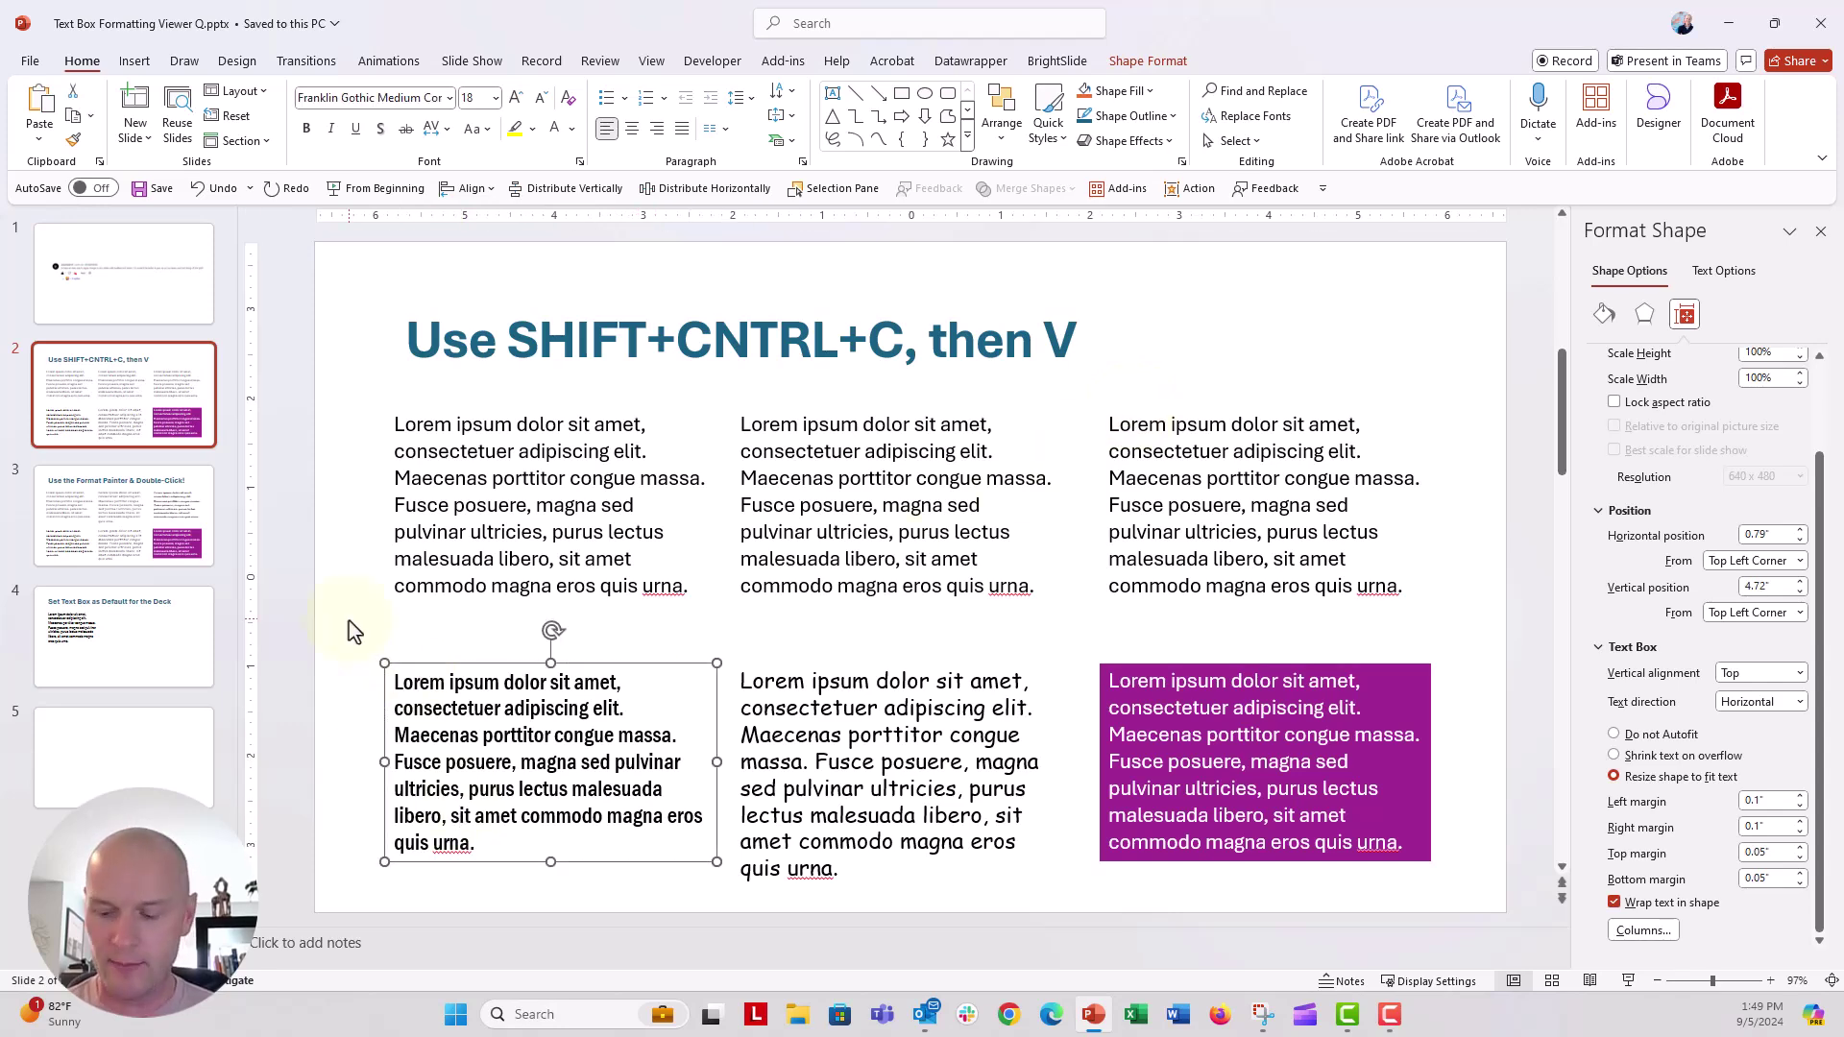
{"action": "key", "text": "ctrl+shift+v"}
{"action": "left_click", "coordinate": [783, 722]}
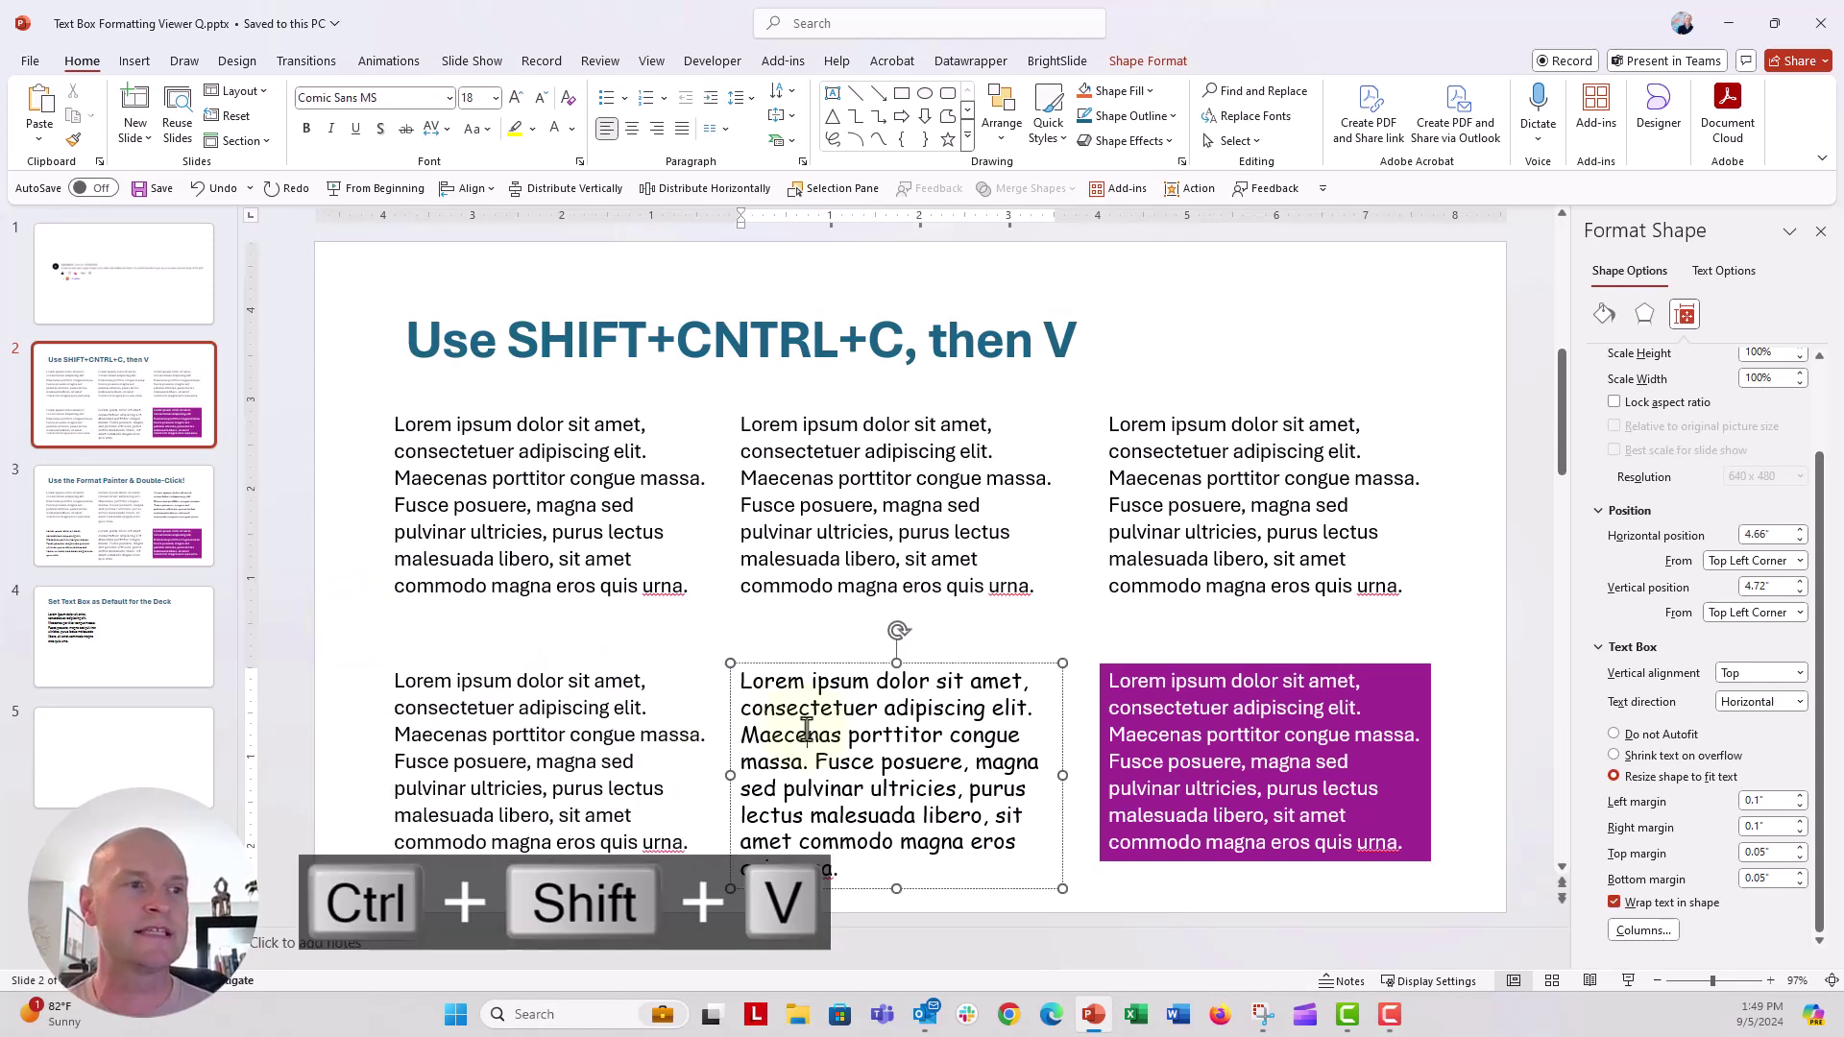
{"action": "left_click", "coordinate": [776, 664]}
{"action": "key", "text": "ctrl+shift+v"}
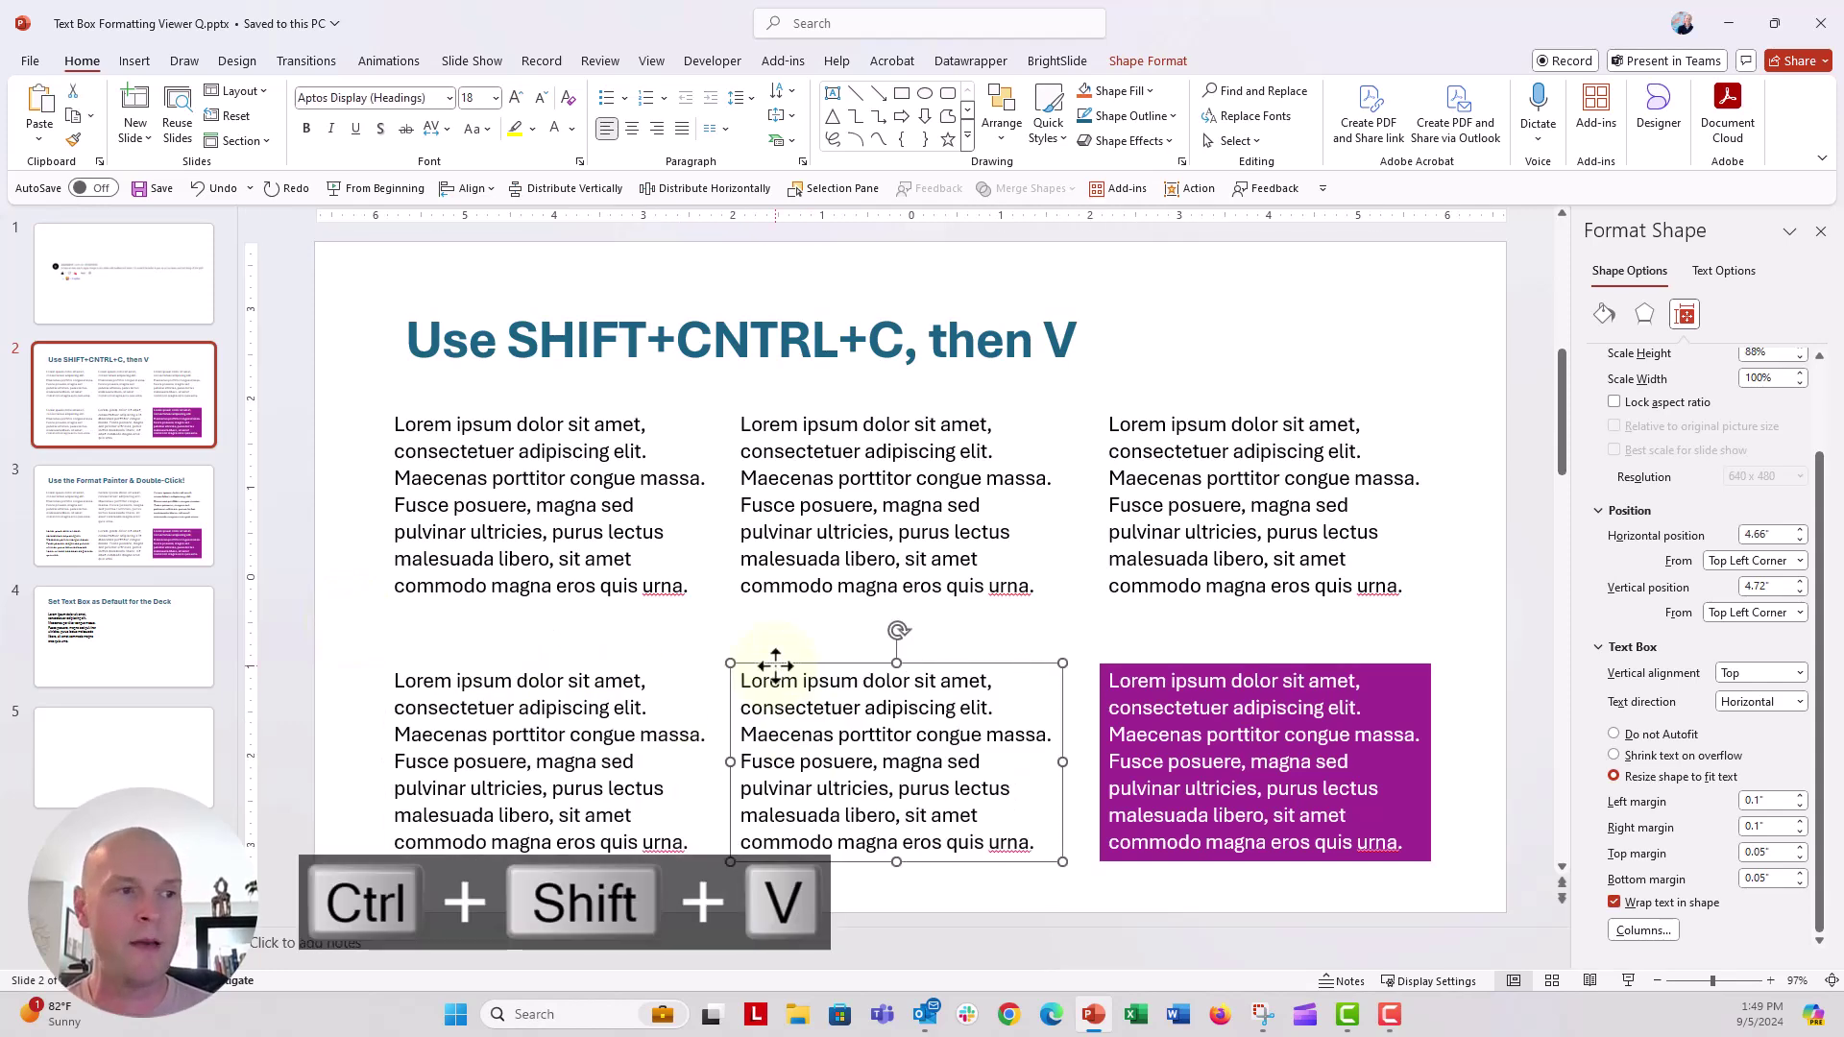
Paste the plain formatting onto the purple box, removing its fill, then go to slide 3
{"action": "left_click", "coordinate": [1145, 665]}
{"action": "left_click", "coordinate": [1145, 662]}
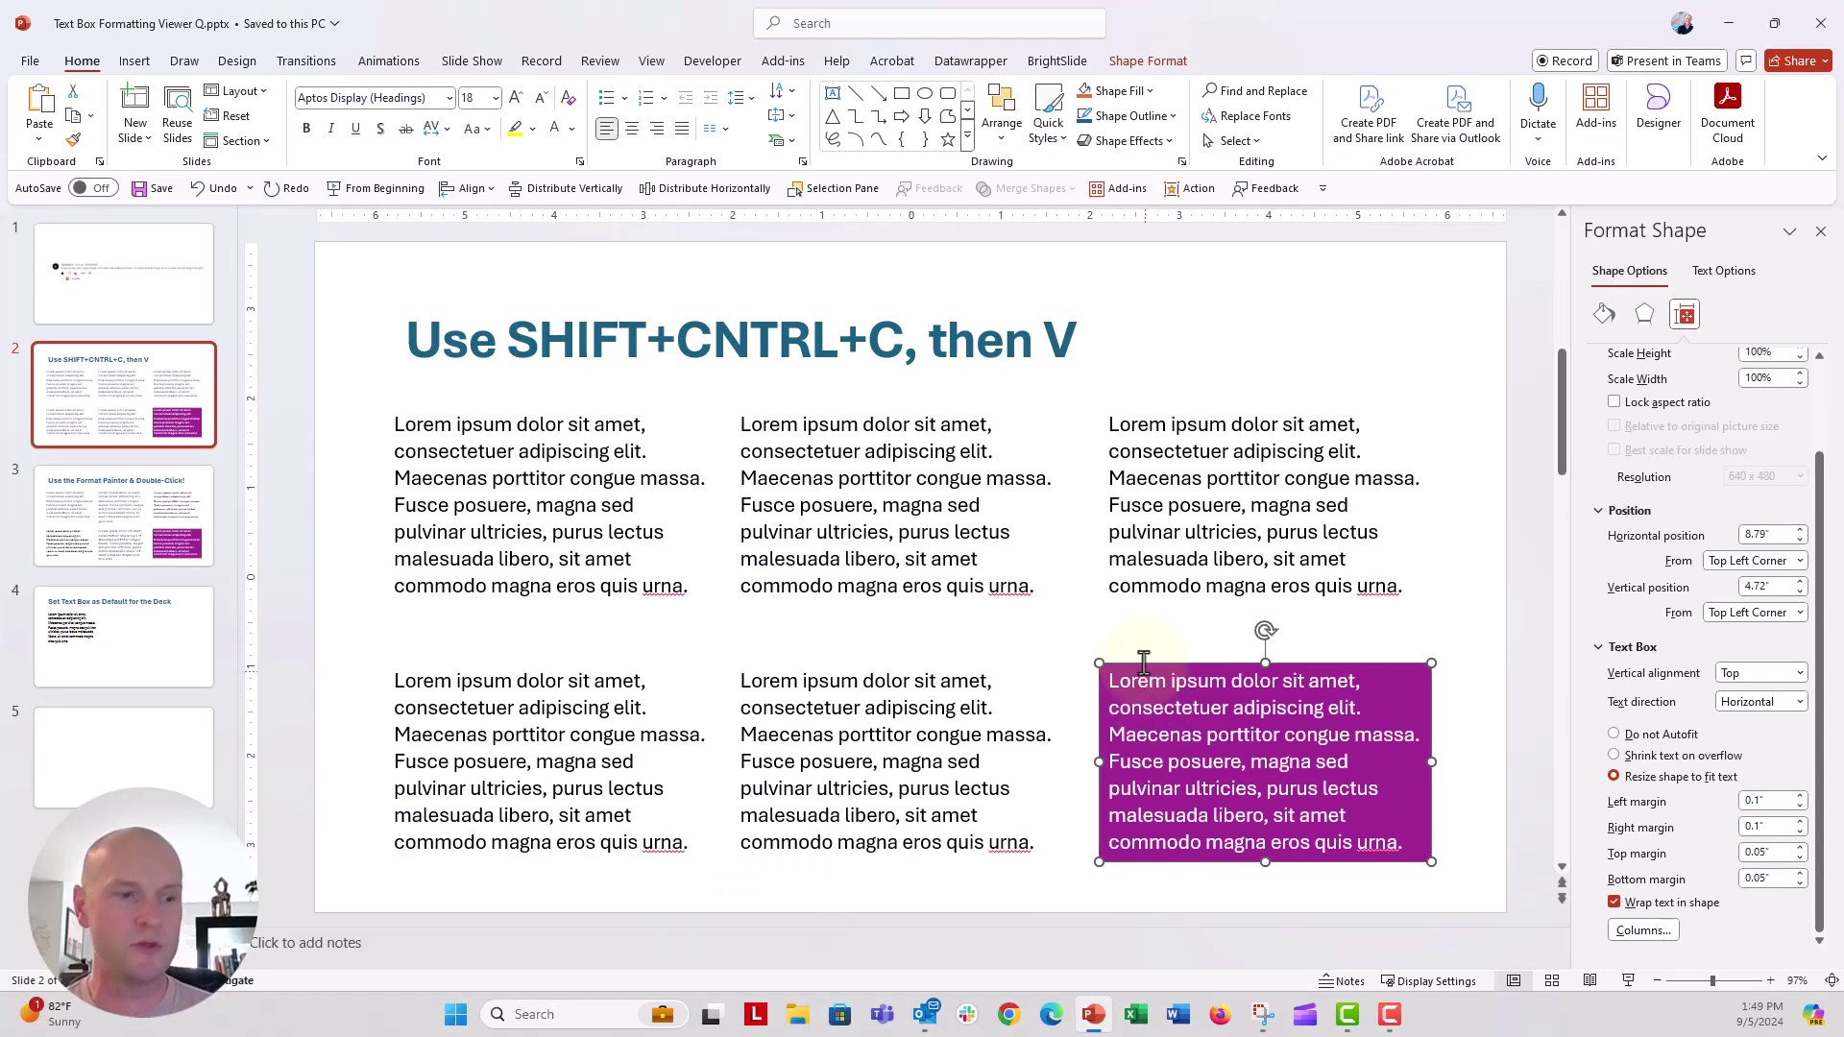
{"action": "key", "text": "ctrl+shift+v"}
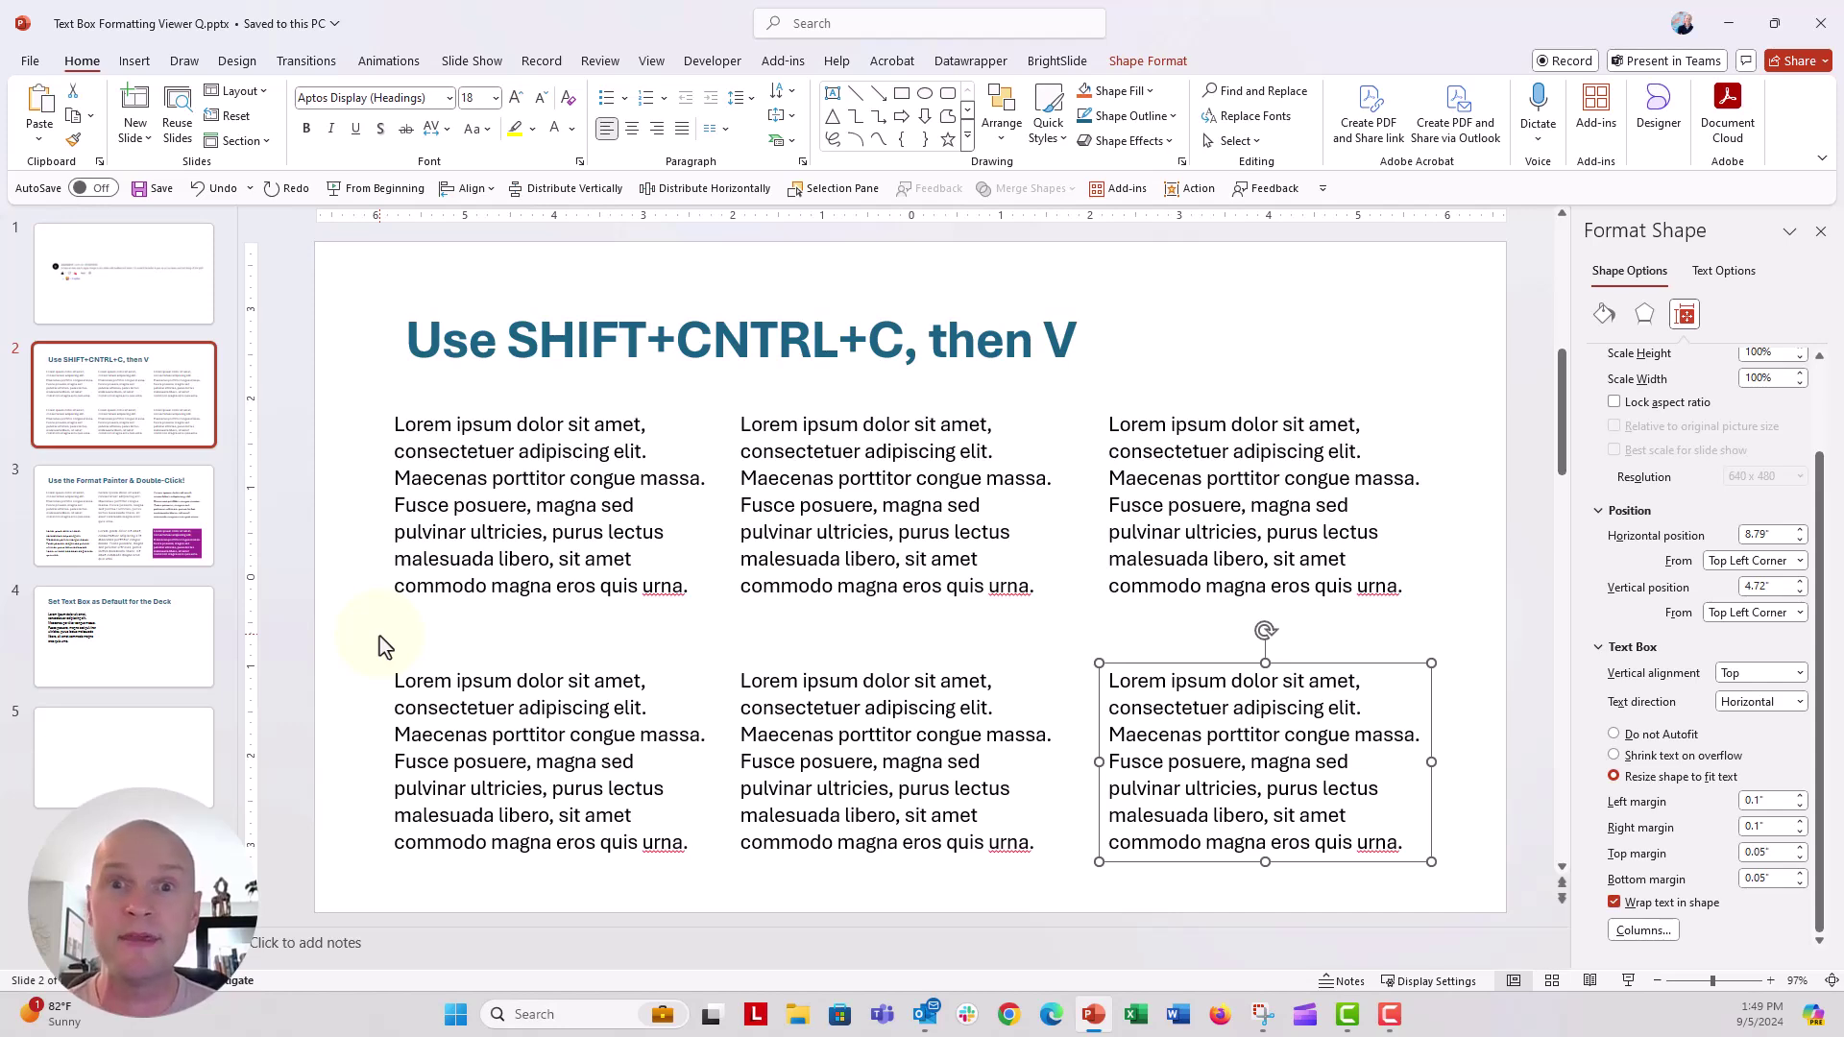
{"action": "left_click", "coordinate": [204, 554]}
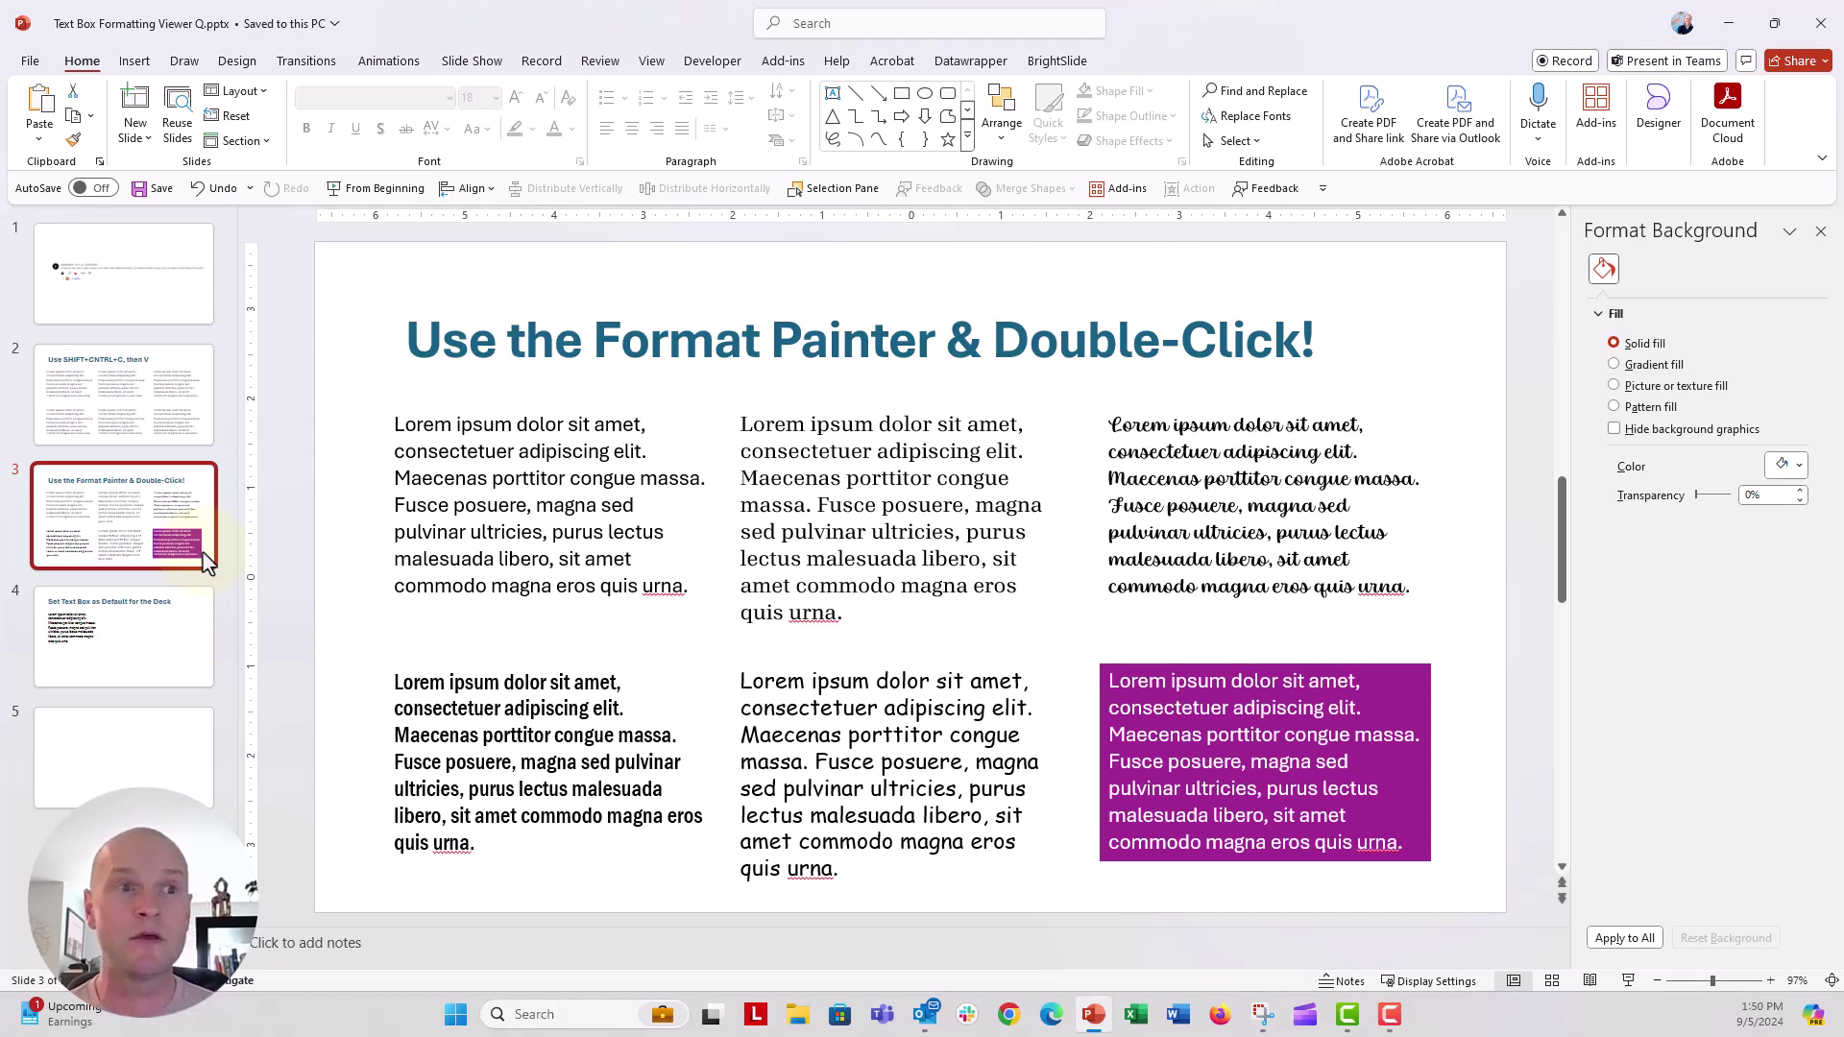
Select slide 3's top-left text box and lock Format Painter on with its formatting
{"action": "left_click", "coordinate": [568, 534]}
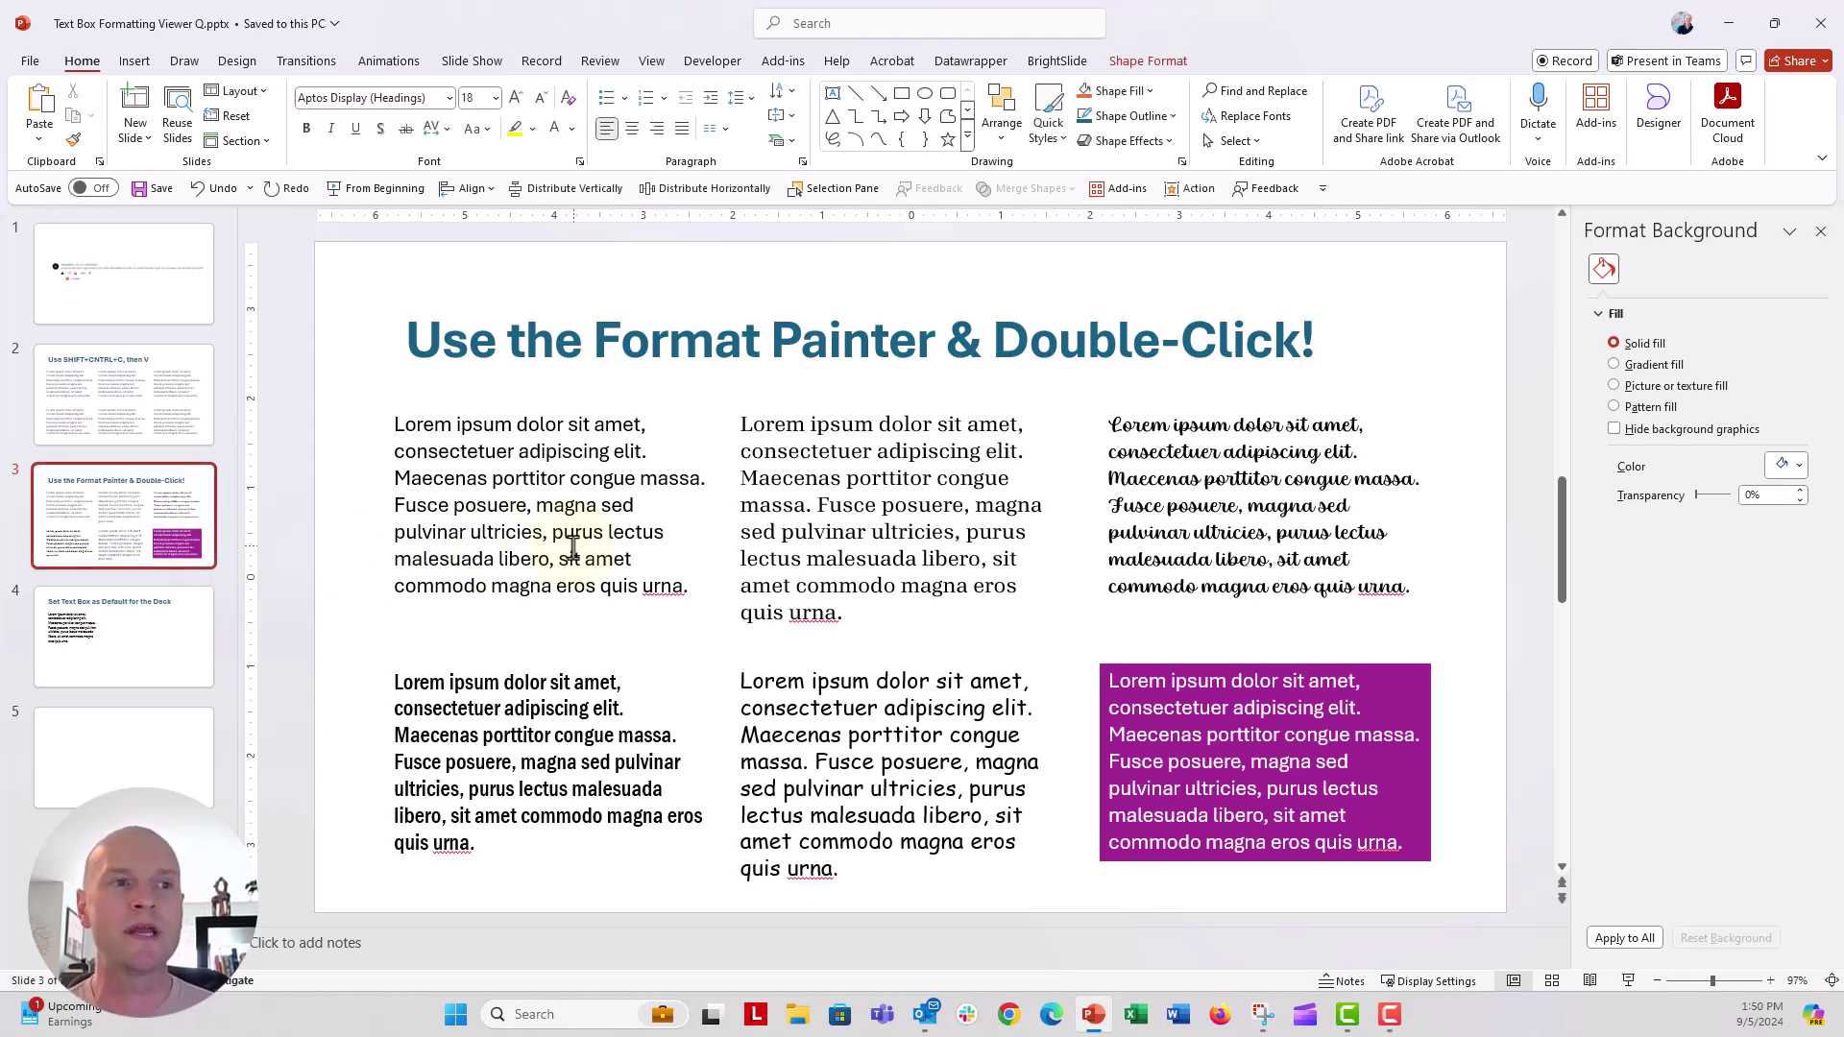
{"action": "left_click", "coordinate": [445, 408]}
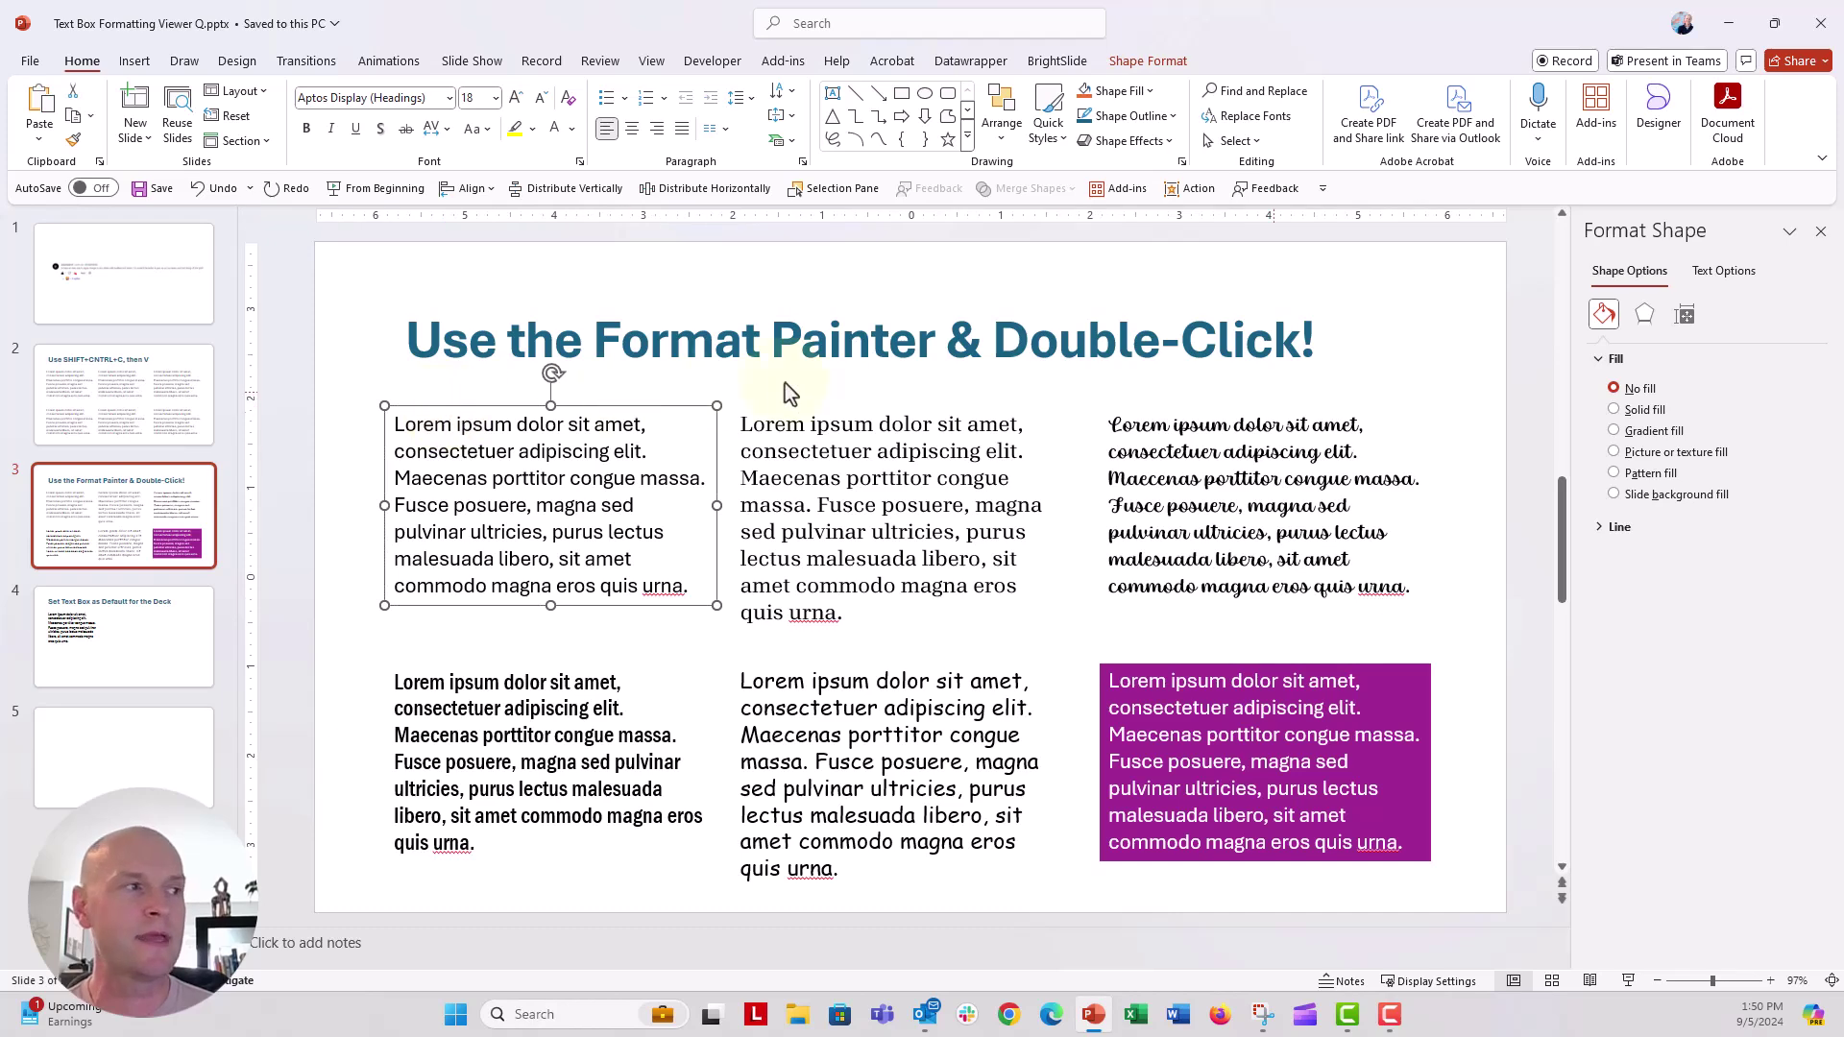
{"action": "left_click", "coordinate": [1685, 315]}
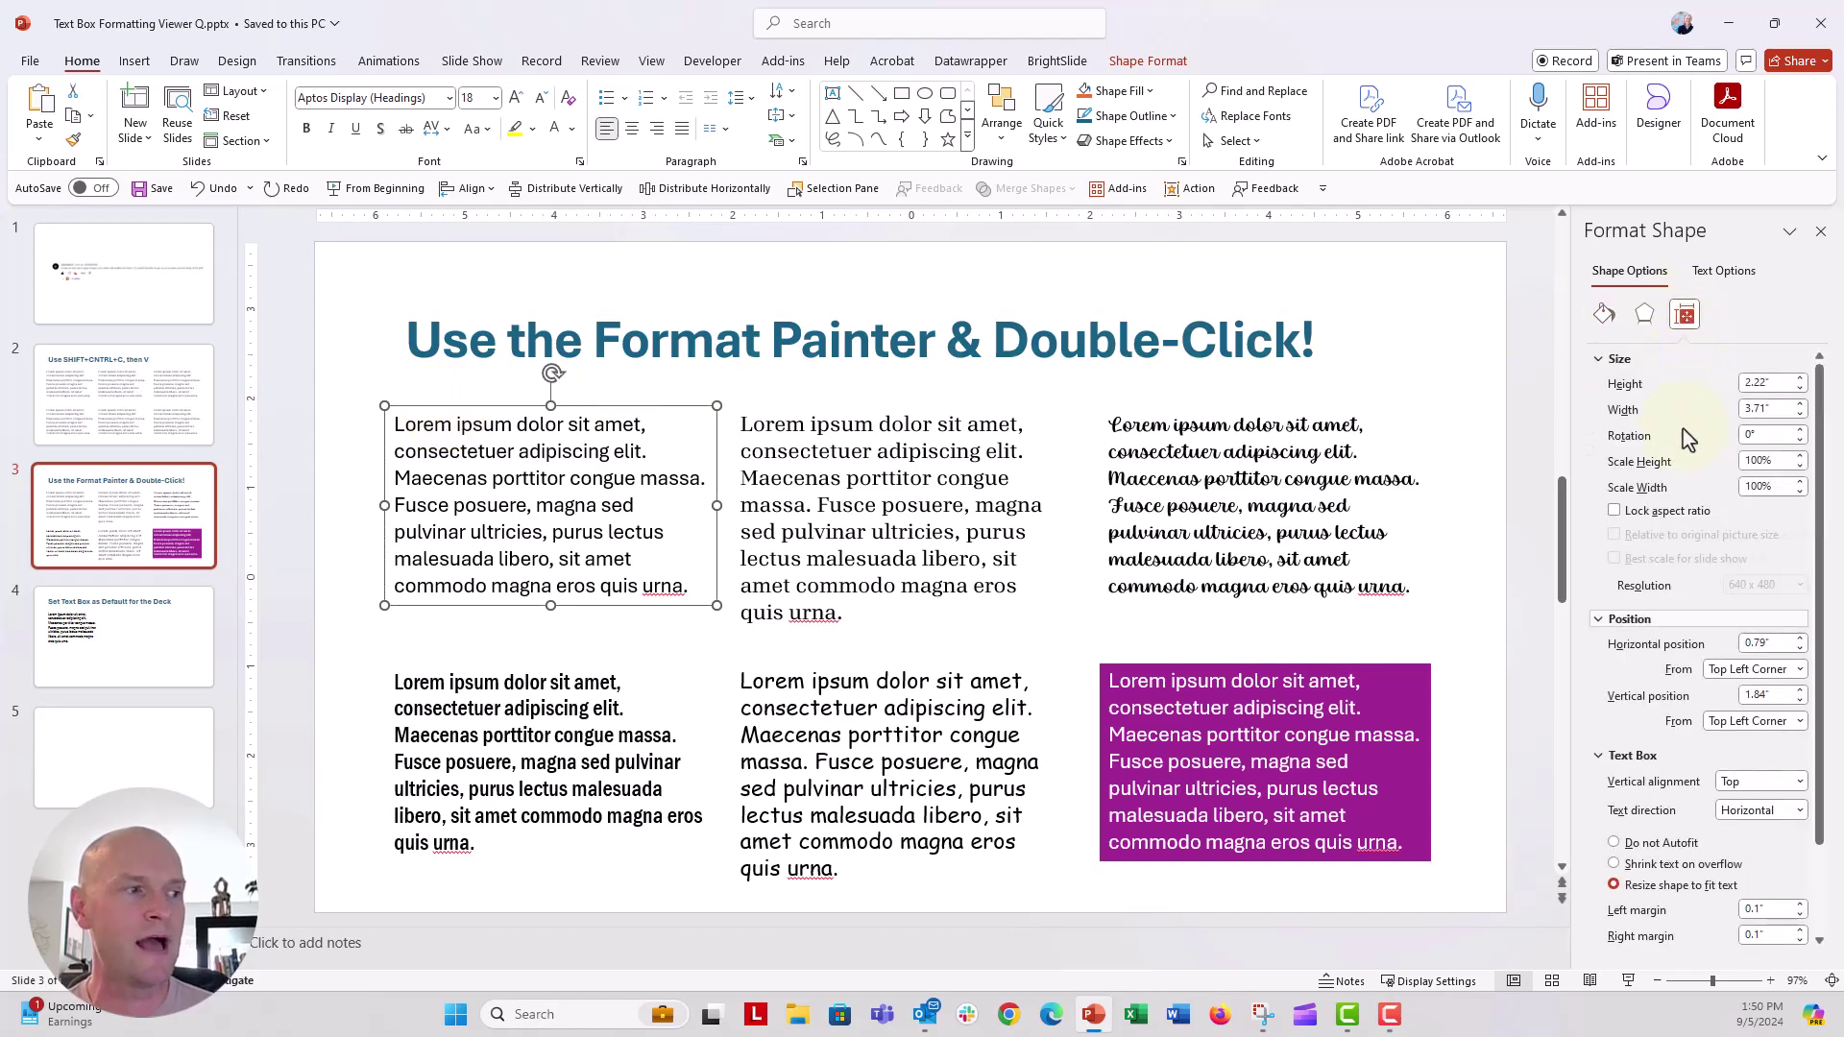
{"action": "scroll", "coordinate": [1671, 845], "scroll_direction": "down", "scroll_amount": 1}
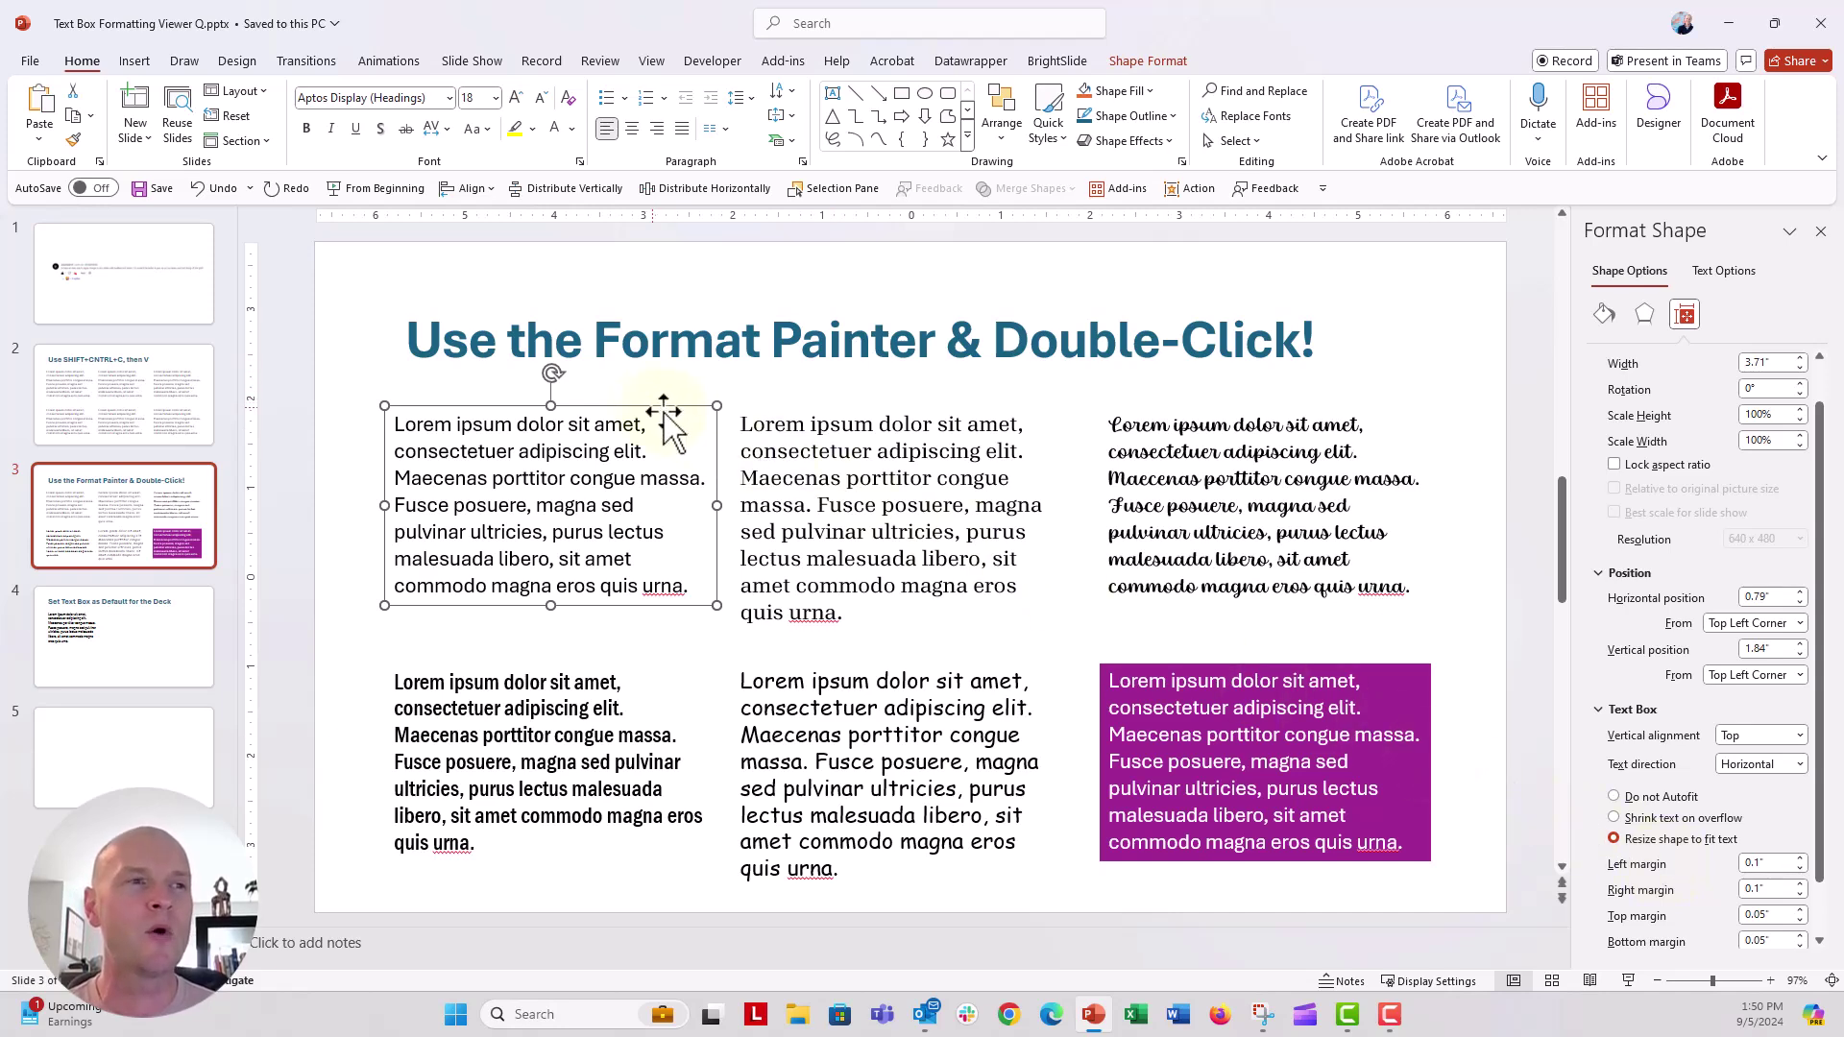
{"action": "double_click", "coordinate": [76, 142]}
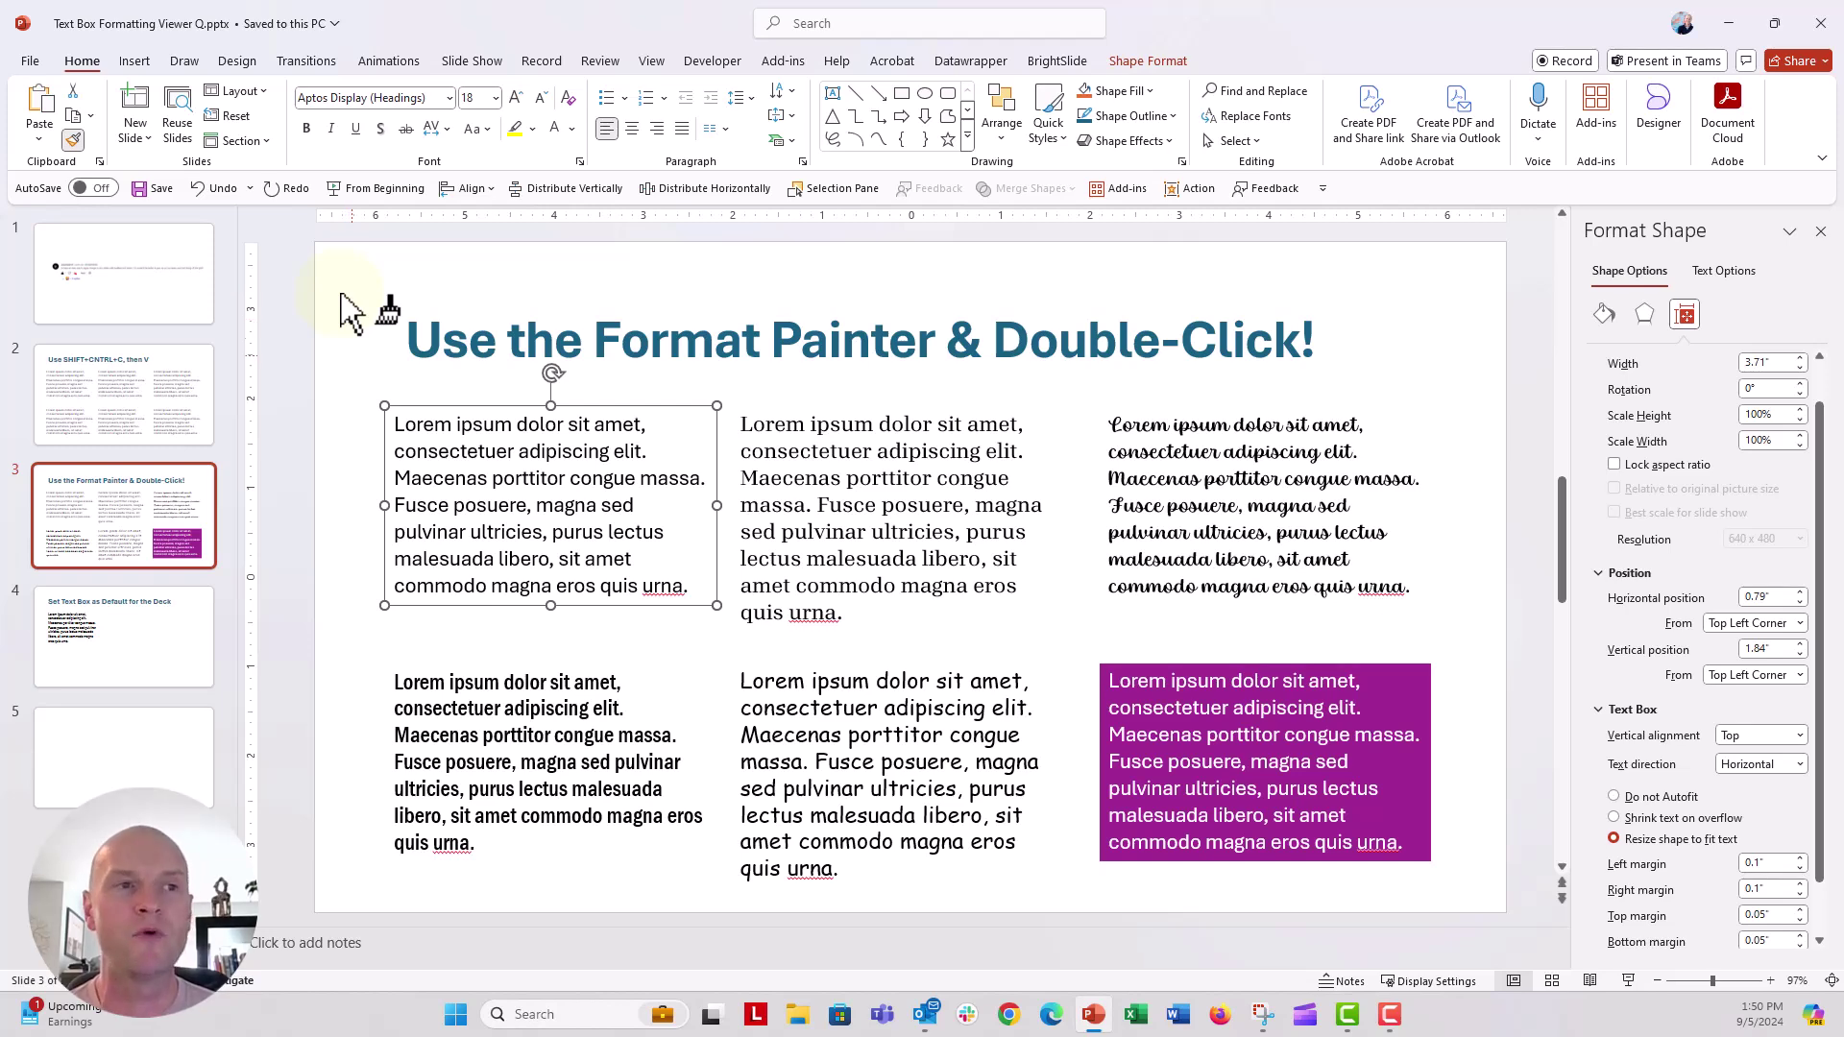
Paint the plain style onto the top-middle and top-right script boxes
{"action": "left_click", "coordinate": [756, 423]}
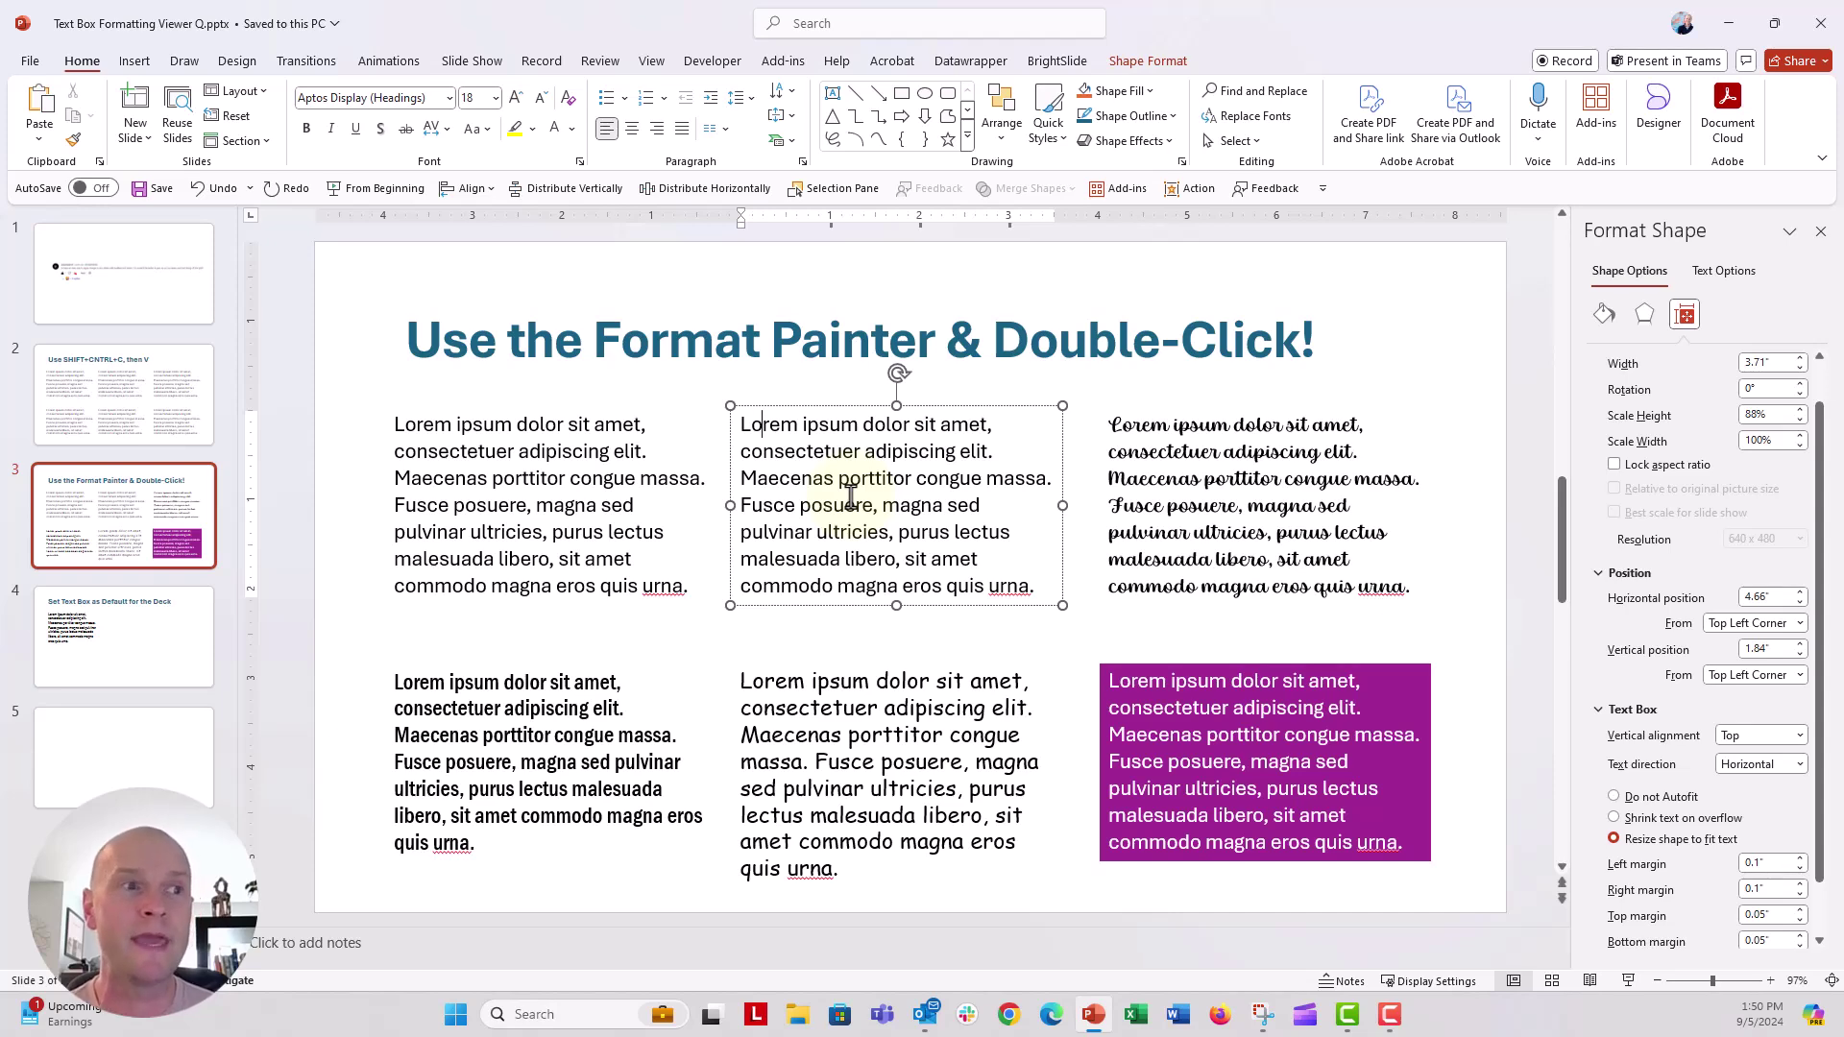
{"action": "left_click", "coordinate": [743, 404]}
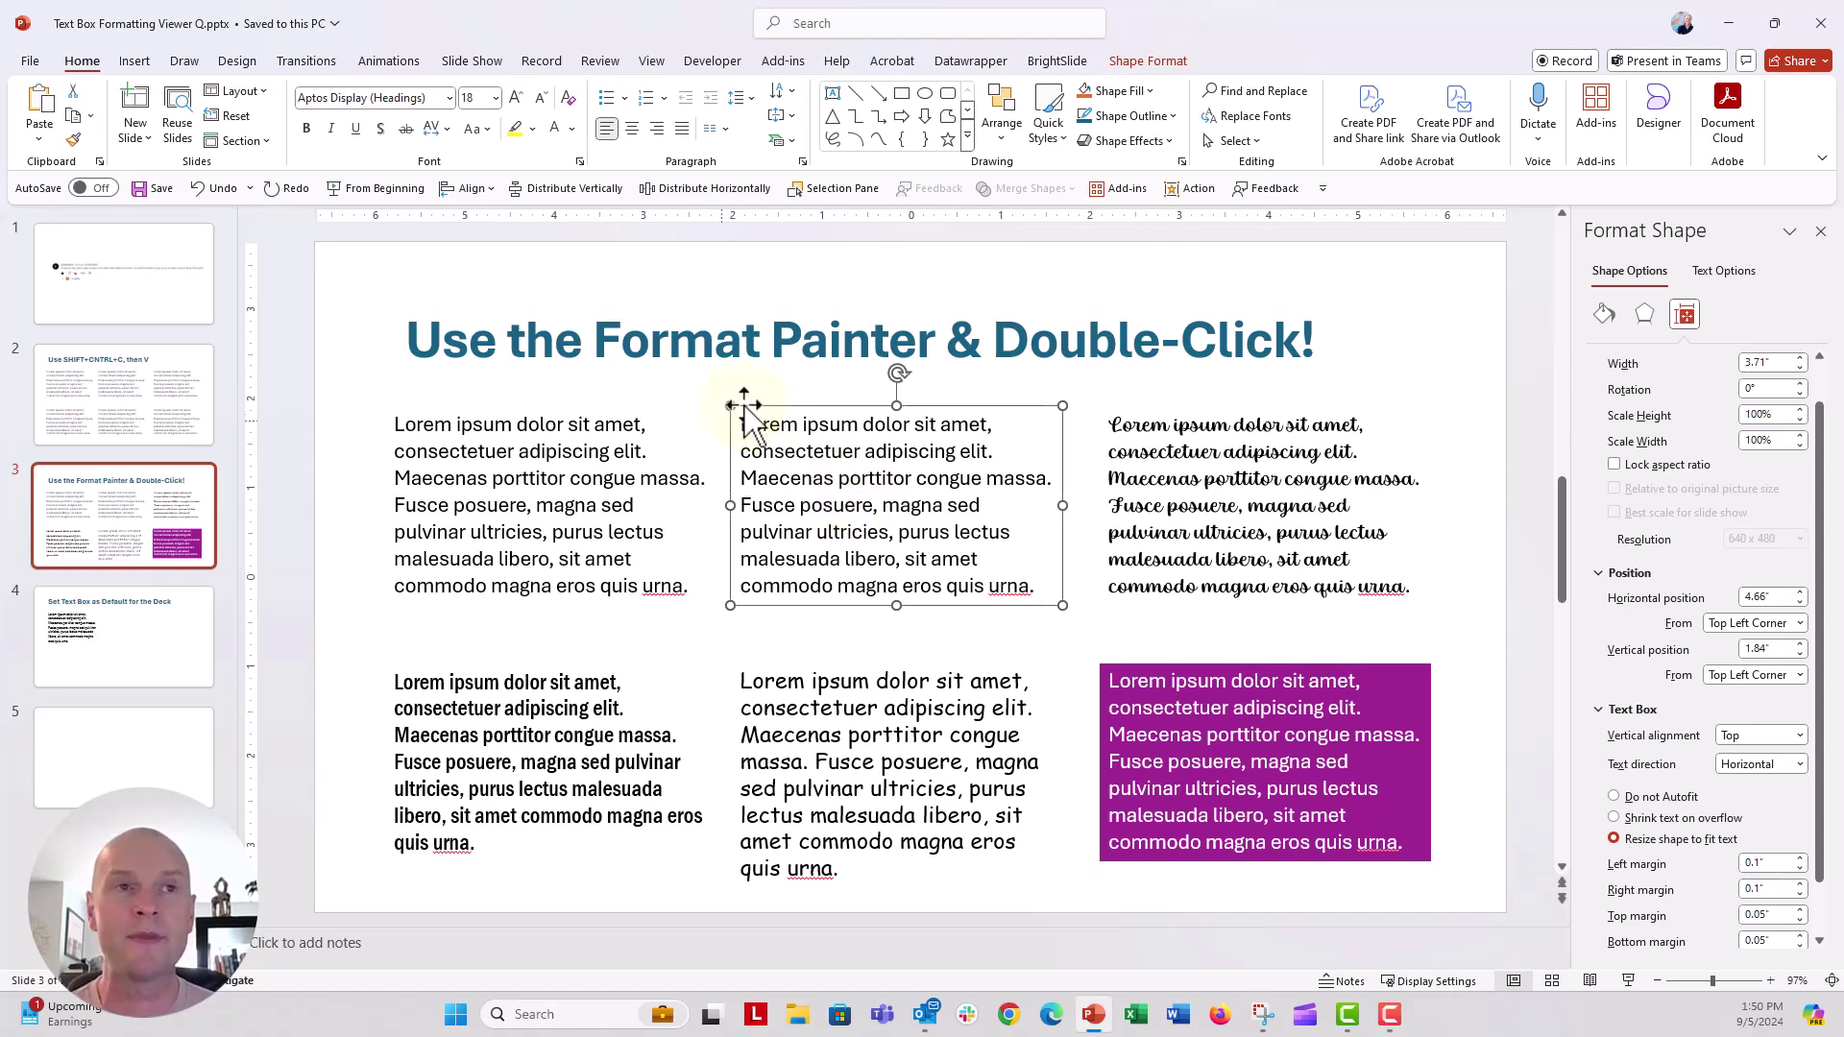
{"action": "left_click", "coordinate": [82, 145]}
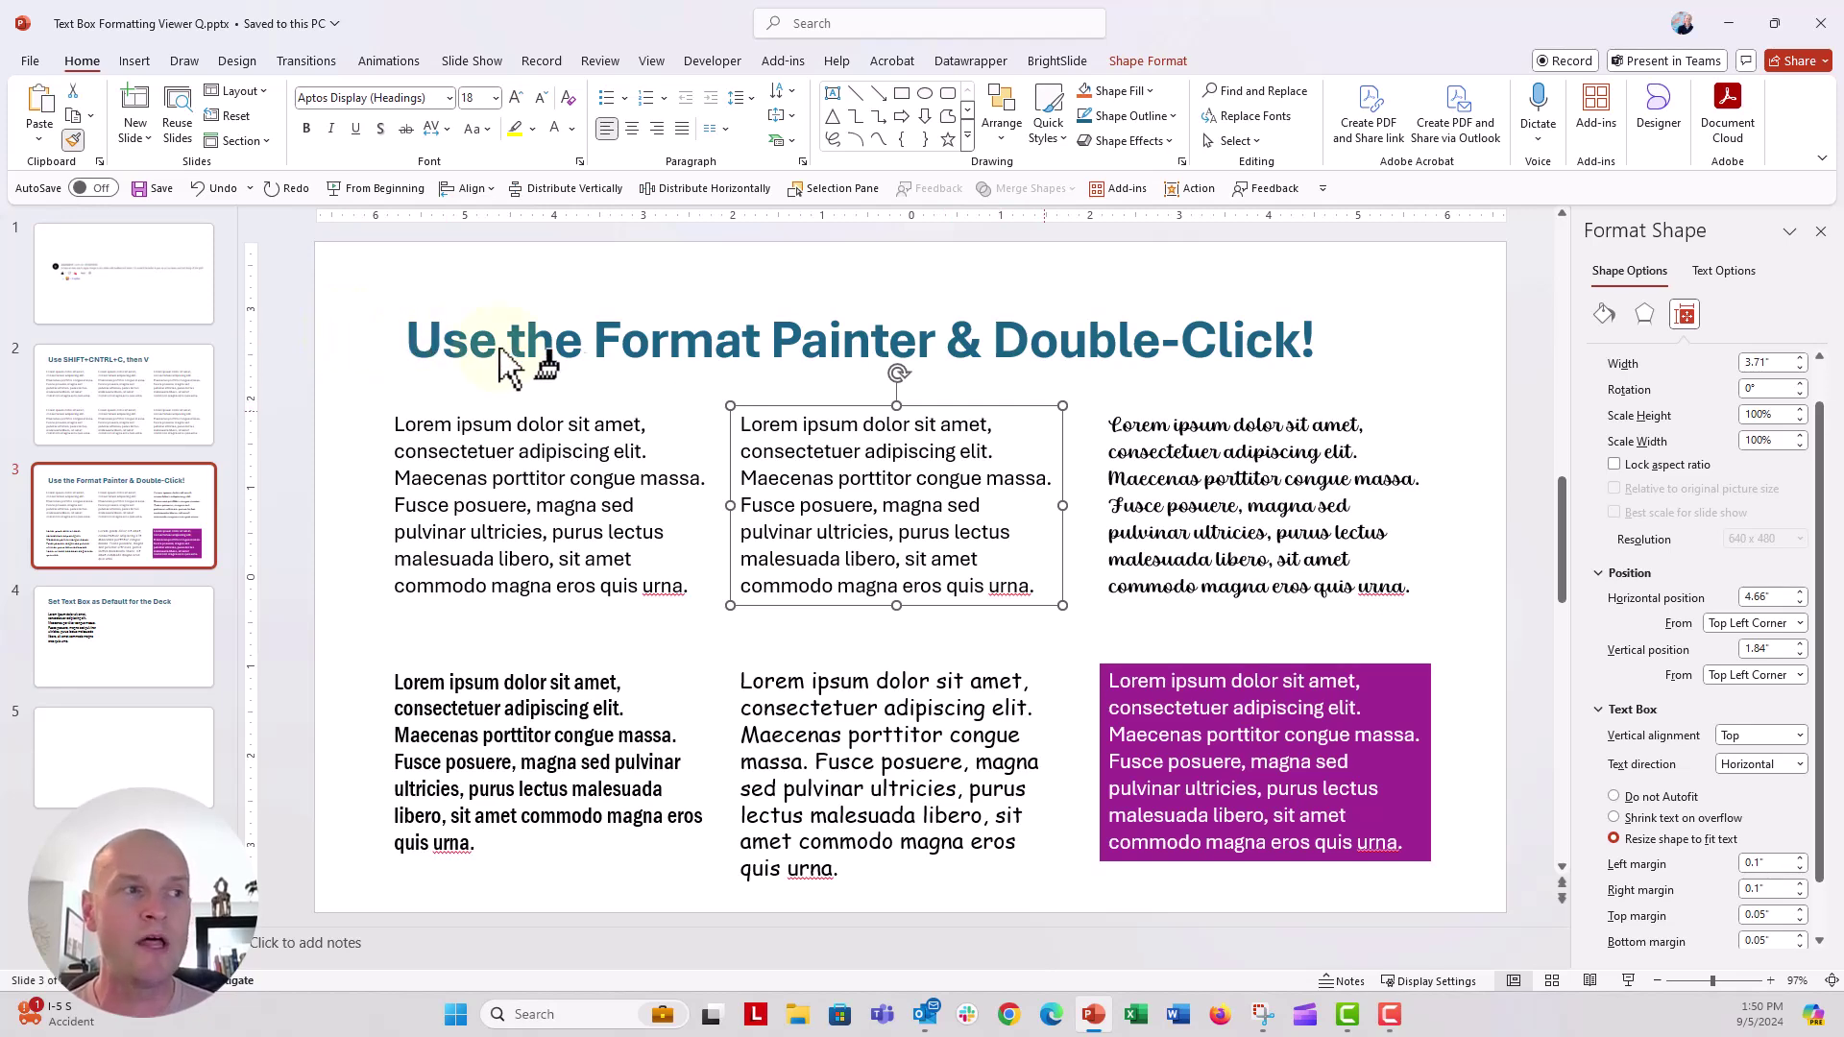
{"action": "left_click", "coordinate": [1126, 418]}
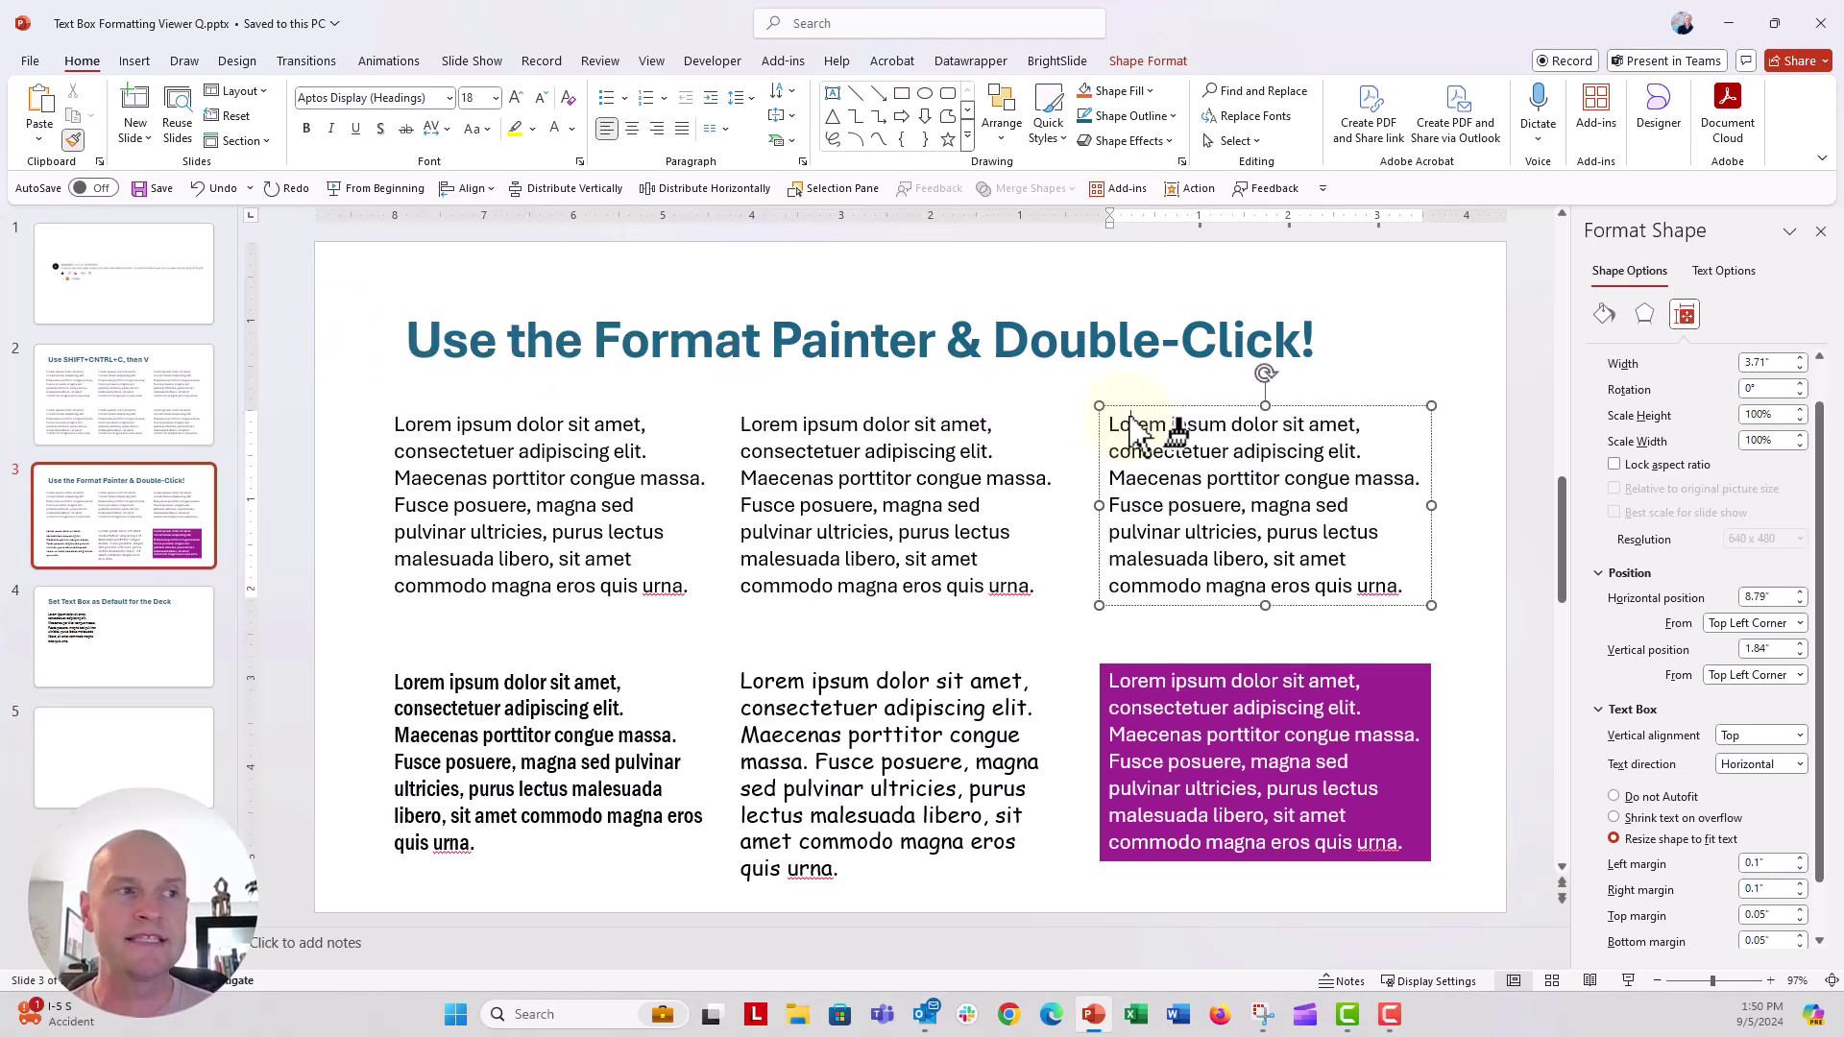
Paint it onto the bottom-left, middle script and purple boxes, then go to slide 4
{"action": "left_click", "coordinate": [593, 680]}
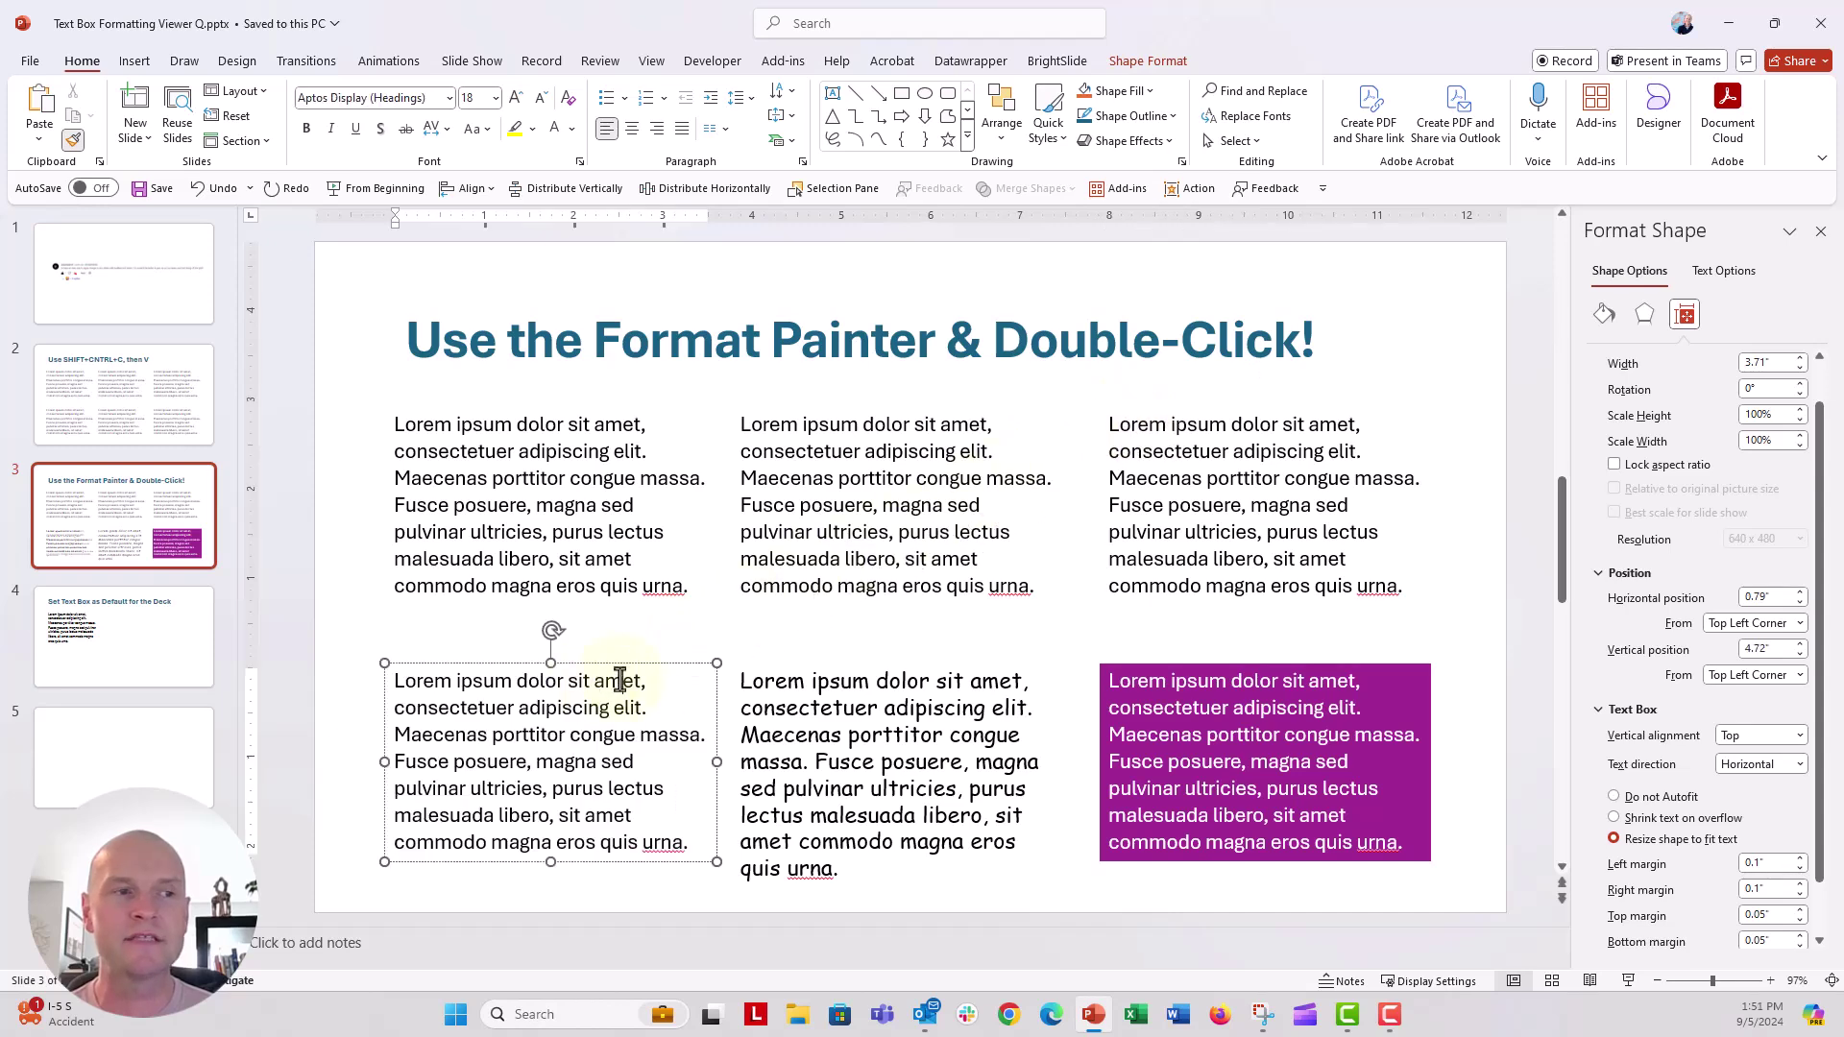
{"action": "left_click", "coordinate": [755, 680]}
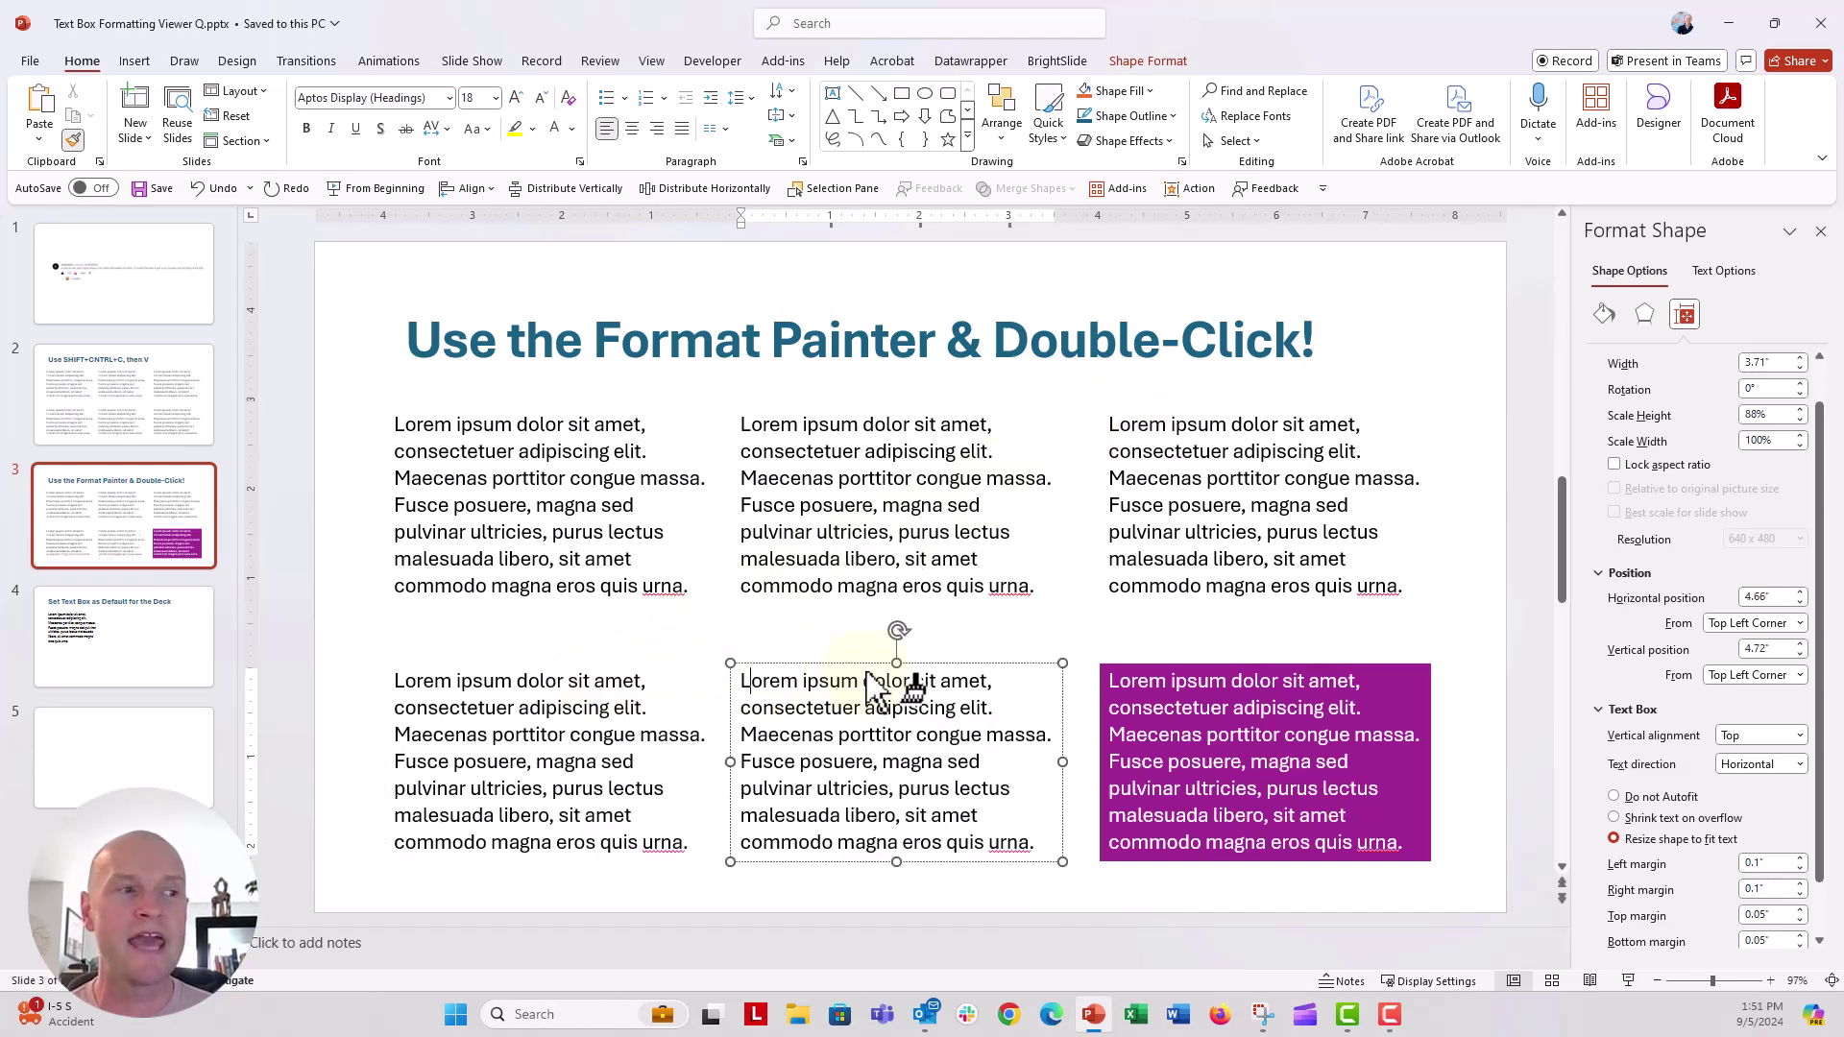
{"action": "left_click", "coordinate": [1119, 682]}
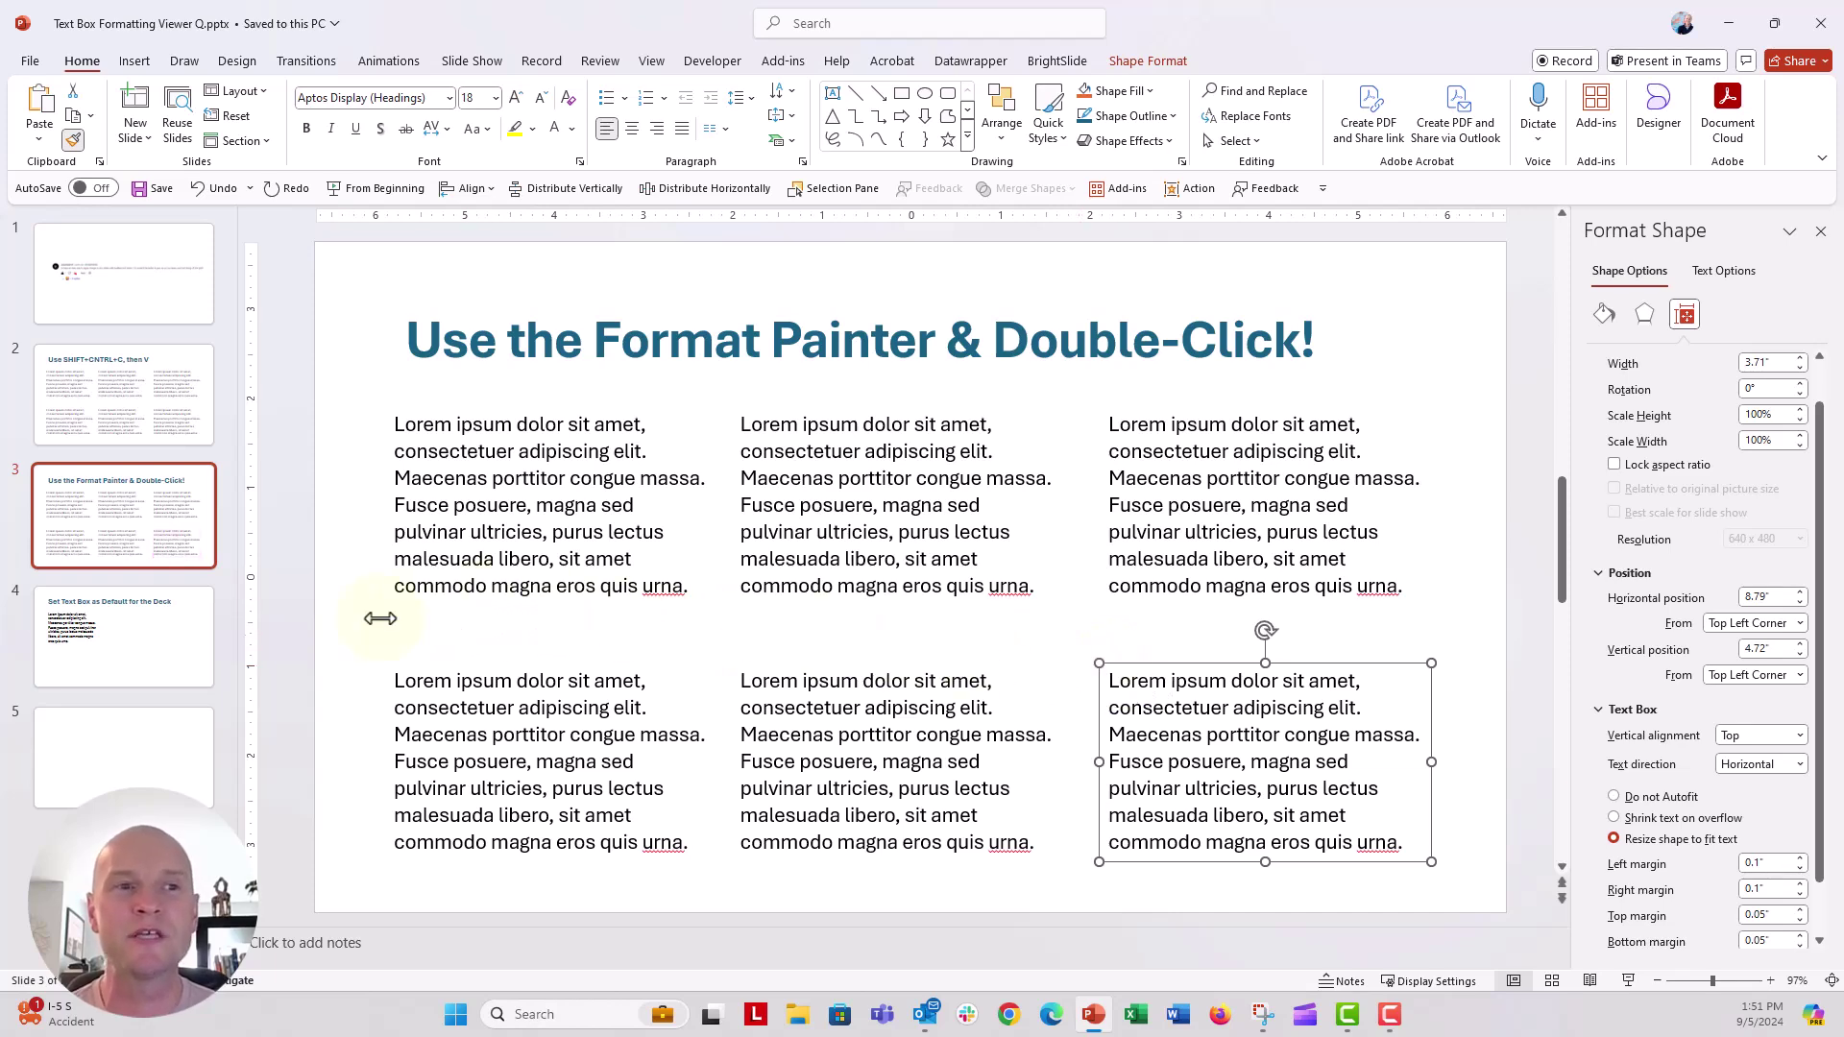
{"action": "left_click", "coordinate": [196, 647]}
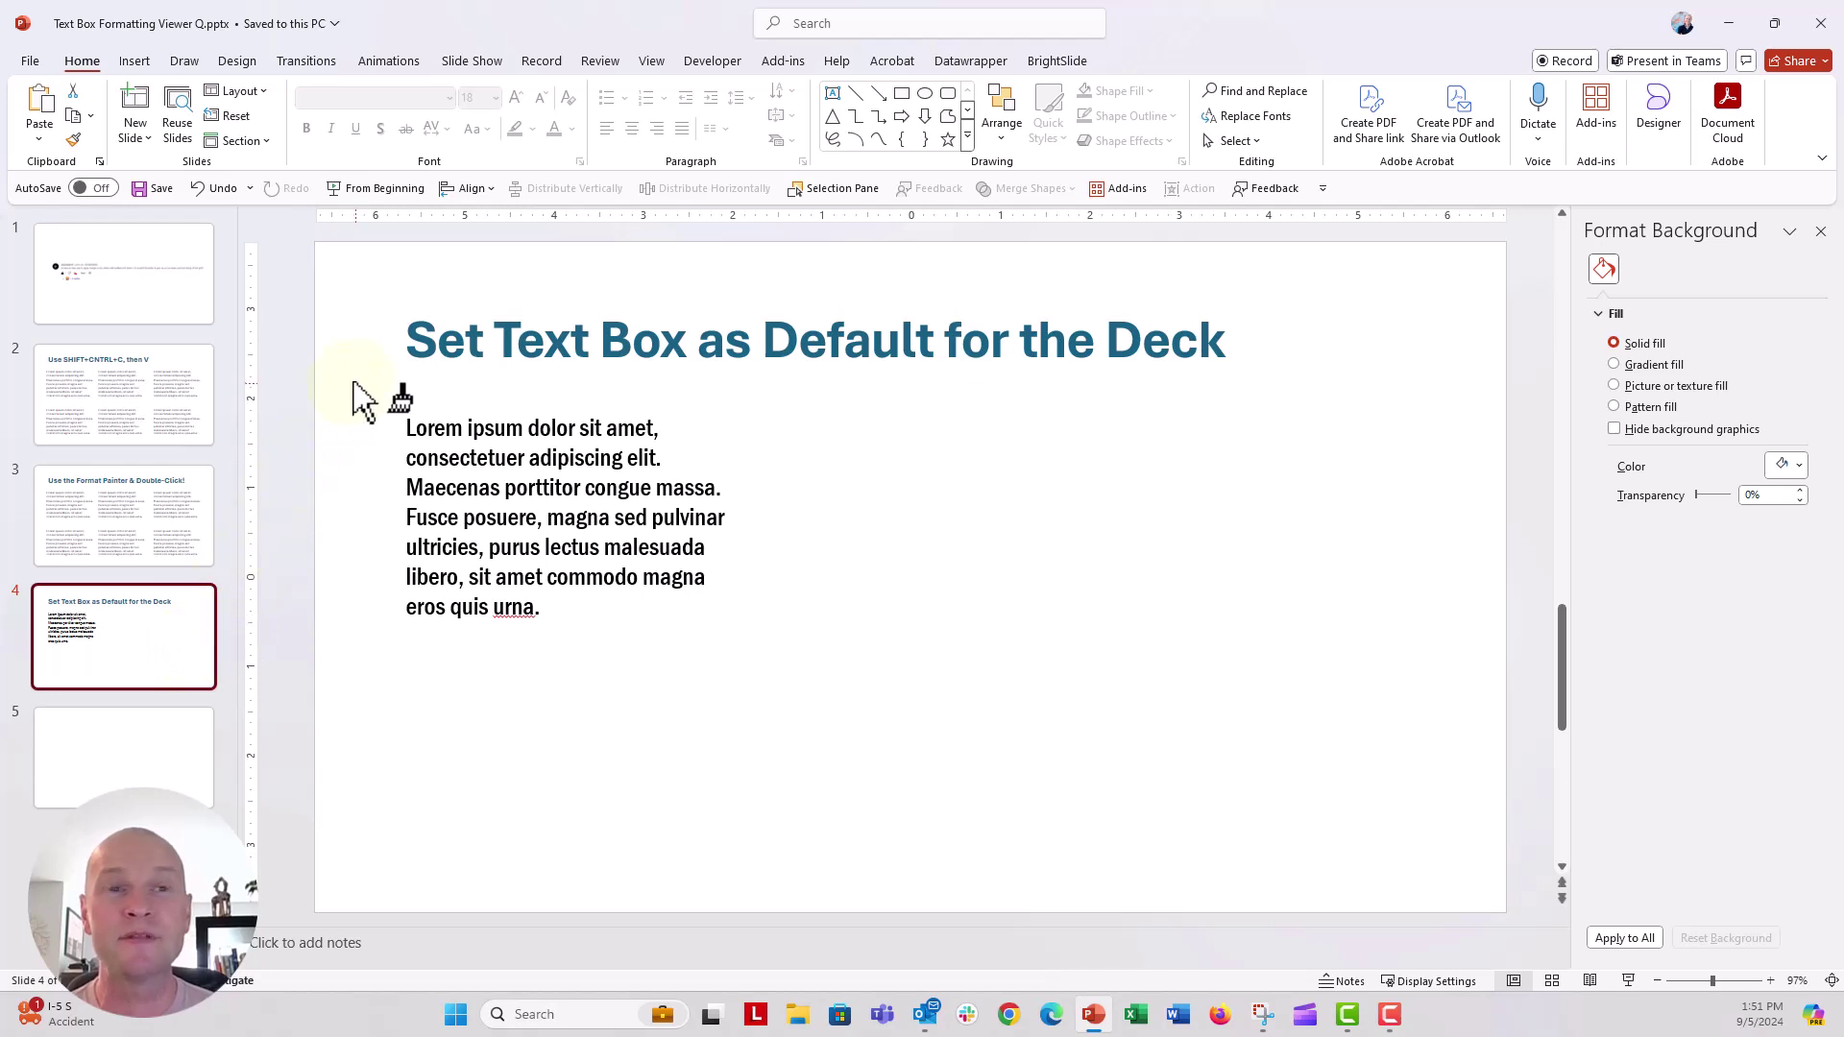
{"action": "left_click", "coordinate": [415, 427]}
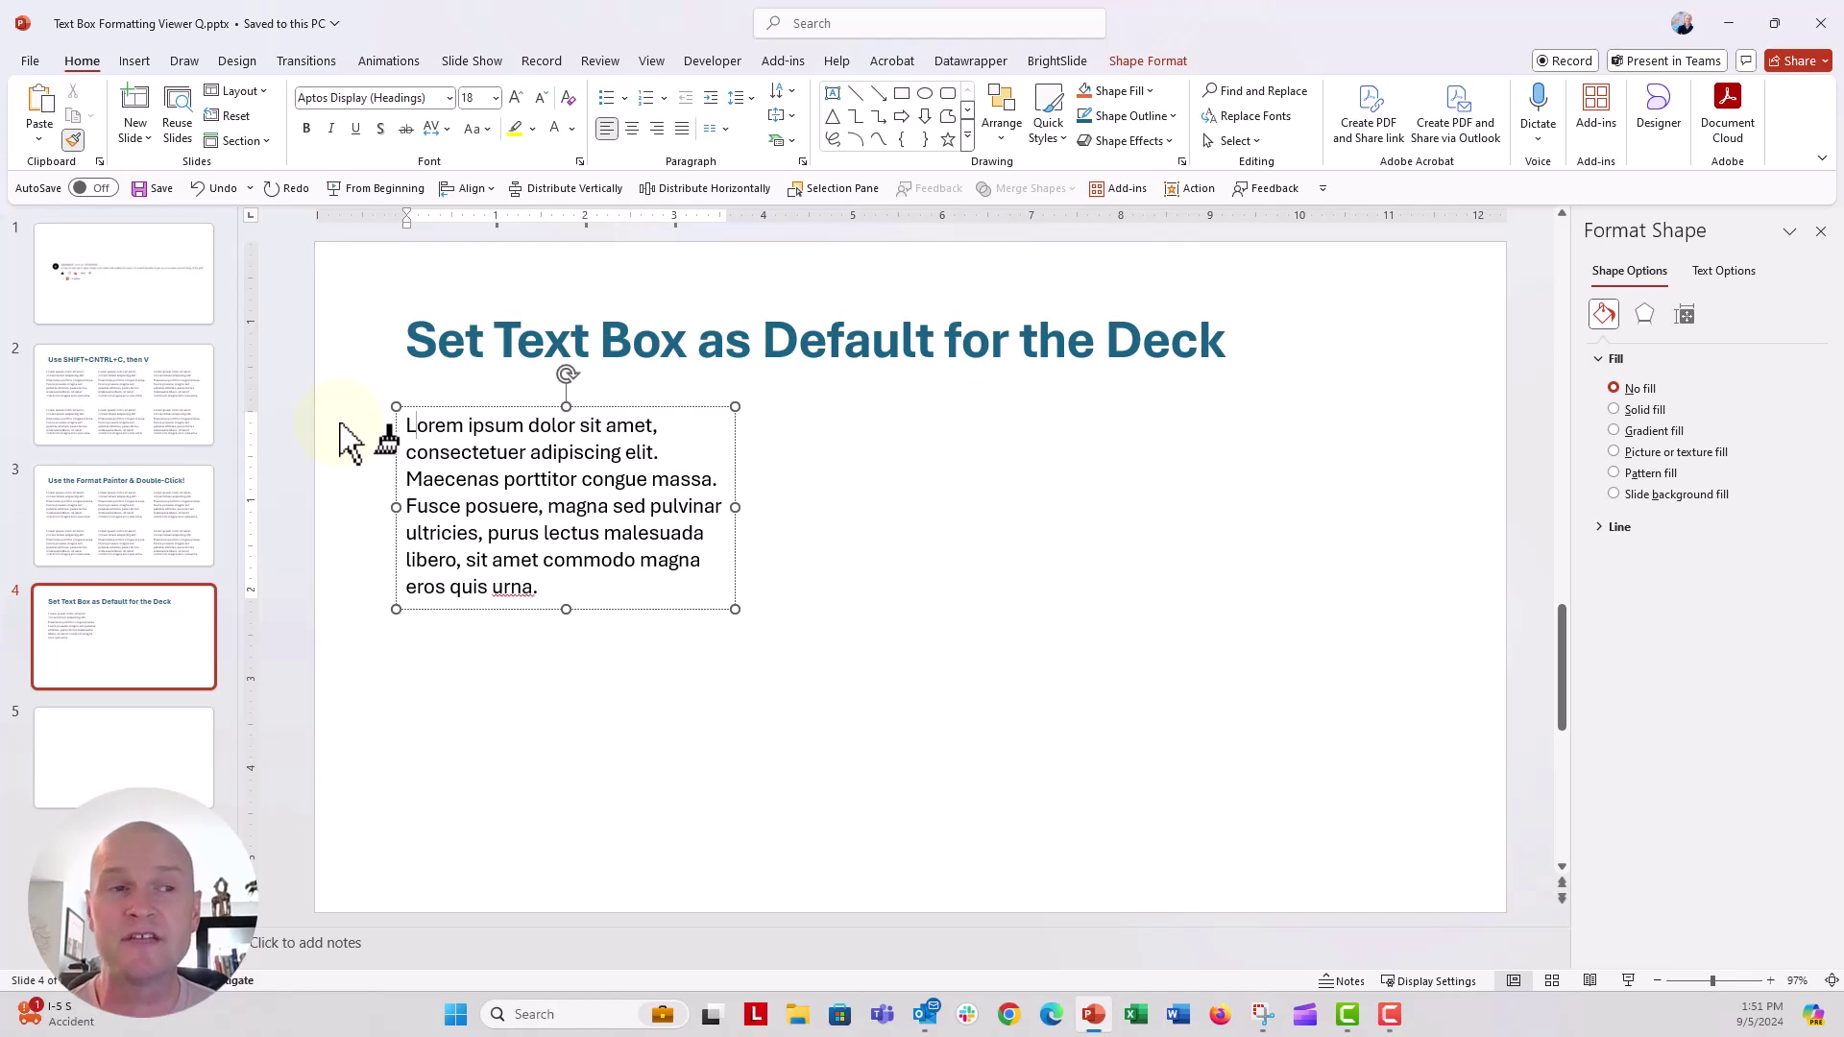
{"action": "left_click", "coordinate": [72, 139]}
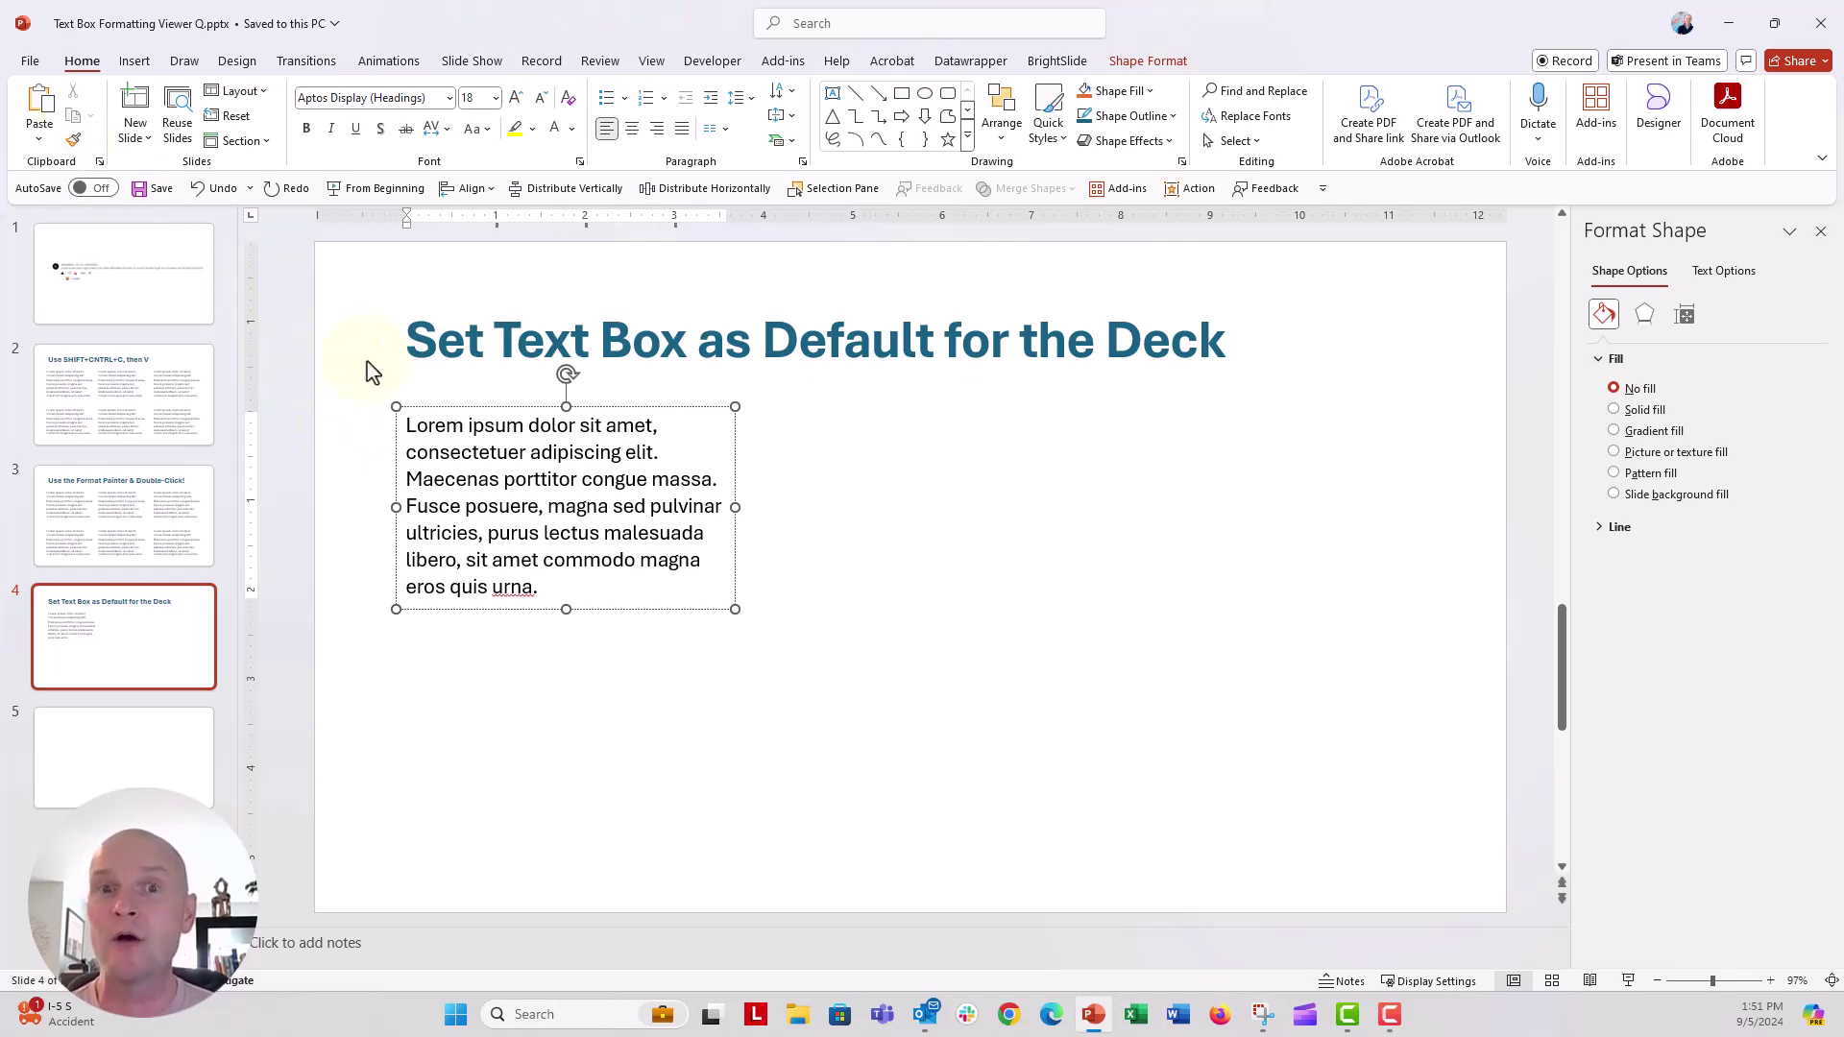
{"action": "left_click", "coordinate": [215, 189]}
{"action": "left_click", "coordinate": [384, 729]}
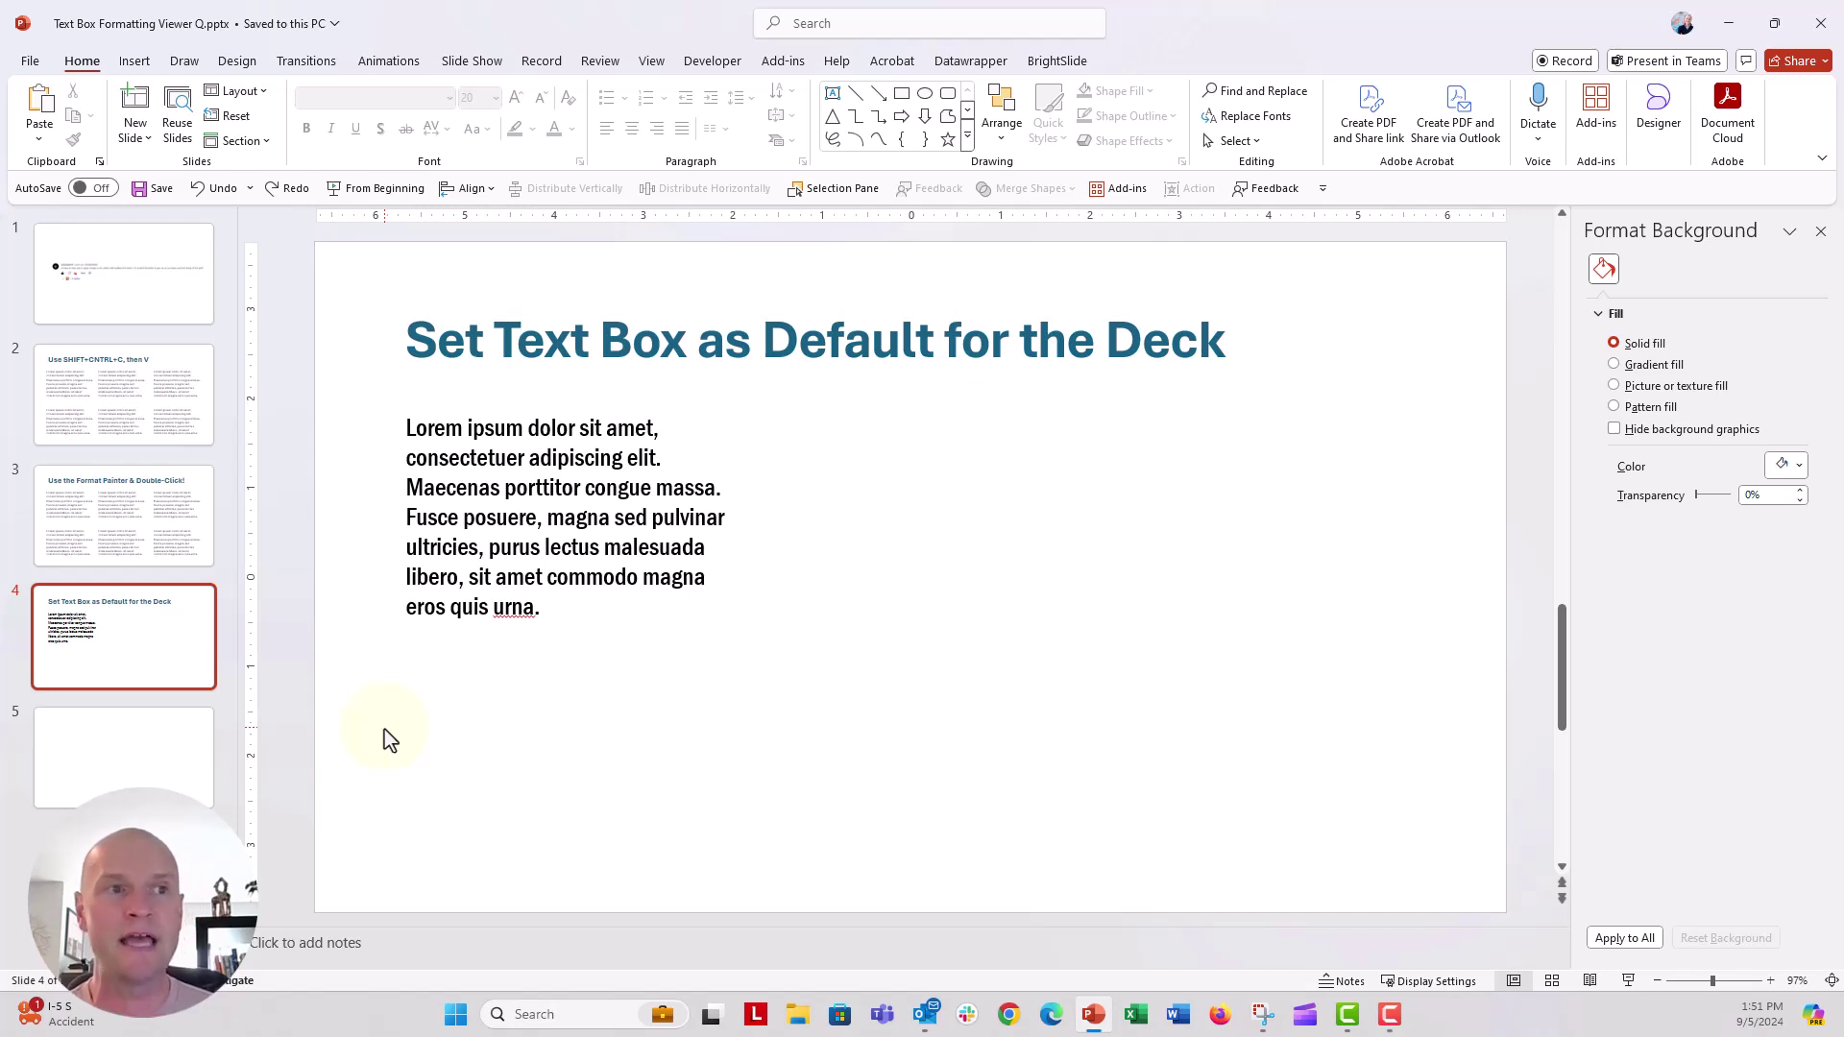
Change slide 4's lorem ipsum body text box to the green theme font colour
{"action": "left_click", "coordinate": [395, 613]}
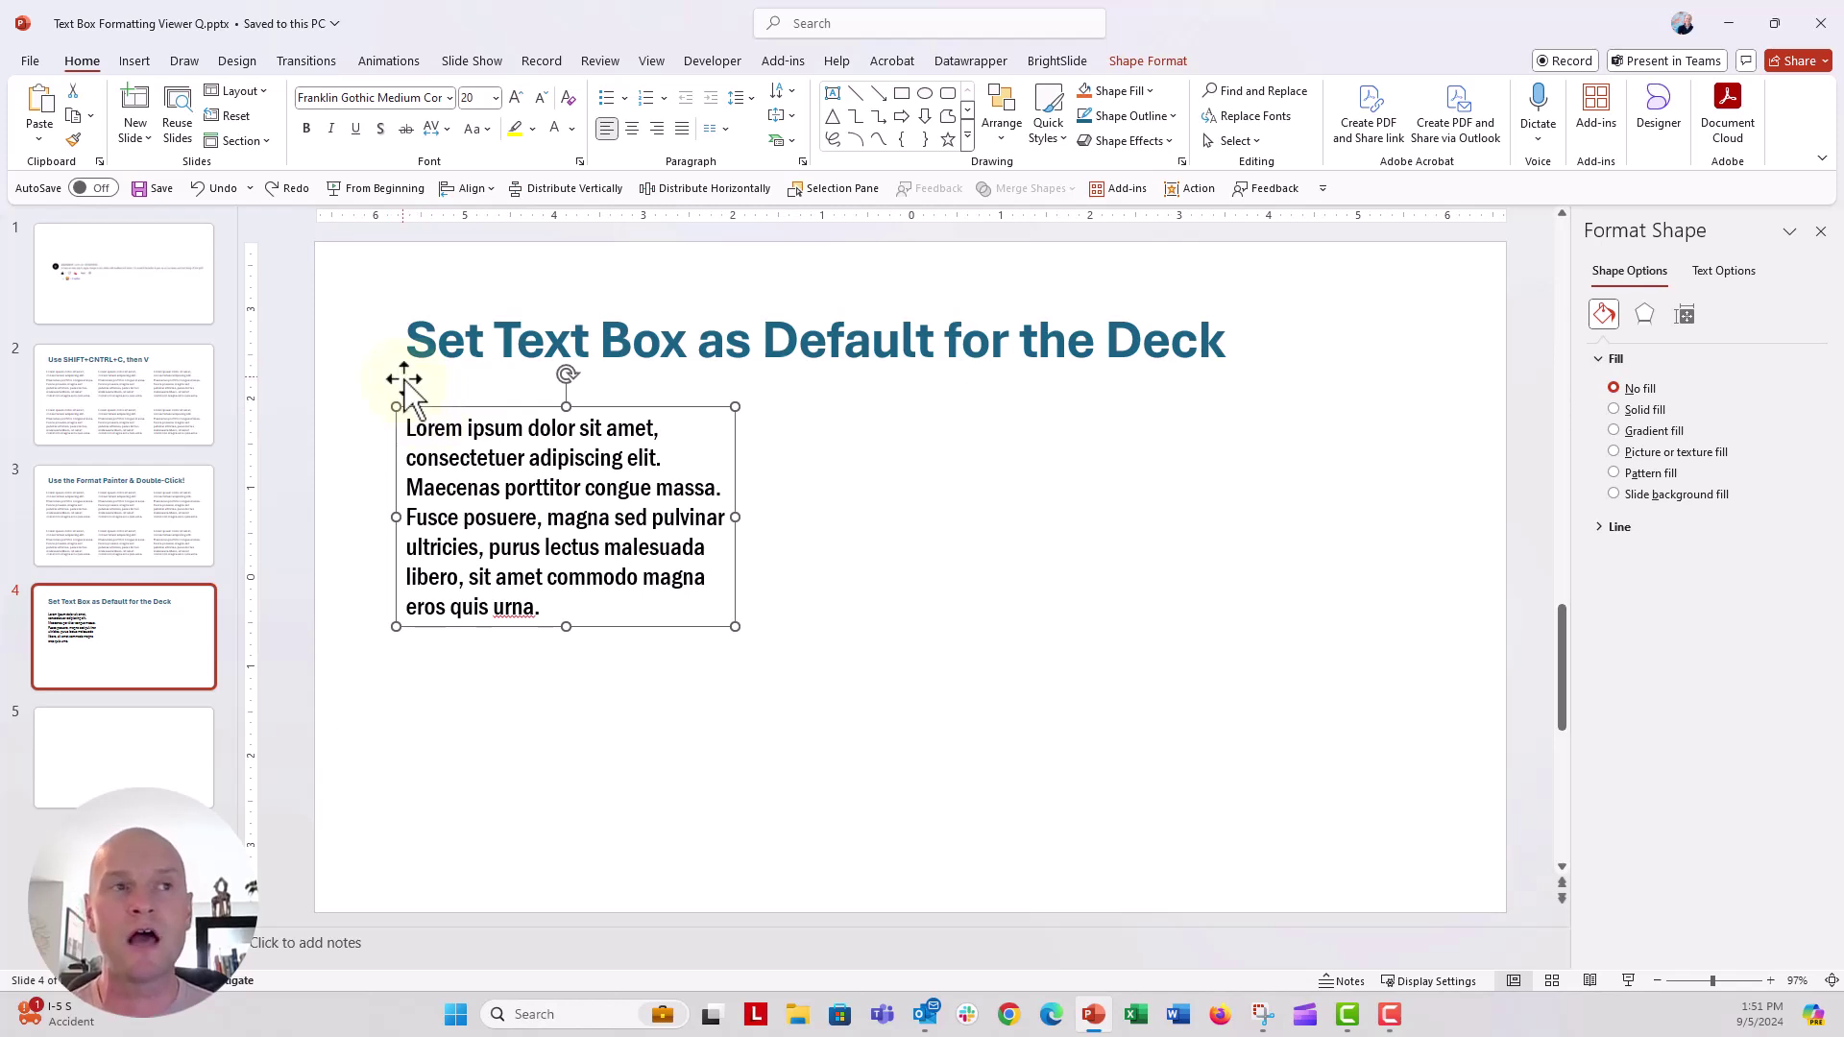
{"action": "left_click", "coordinate": [575, 136]}
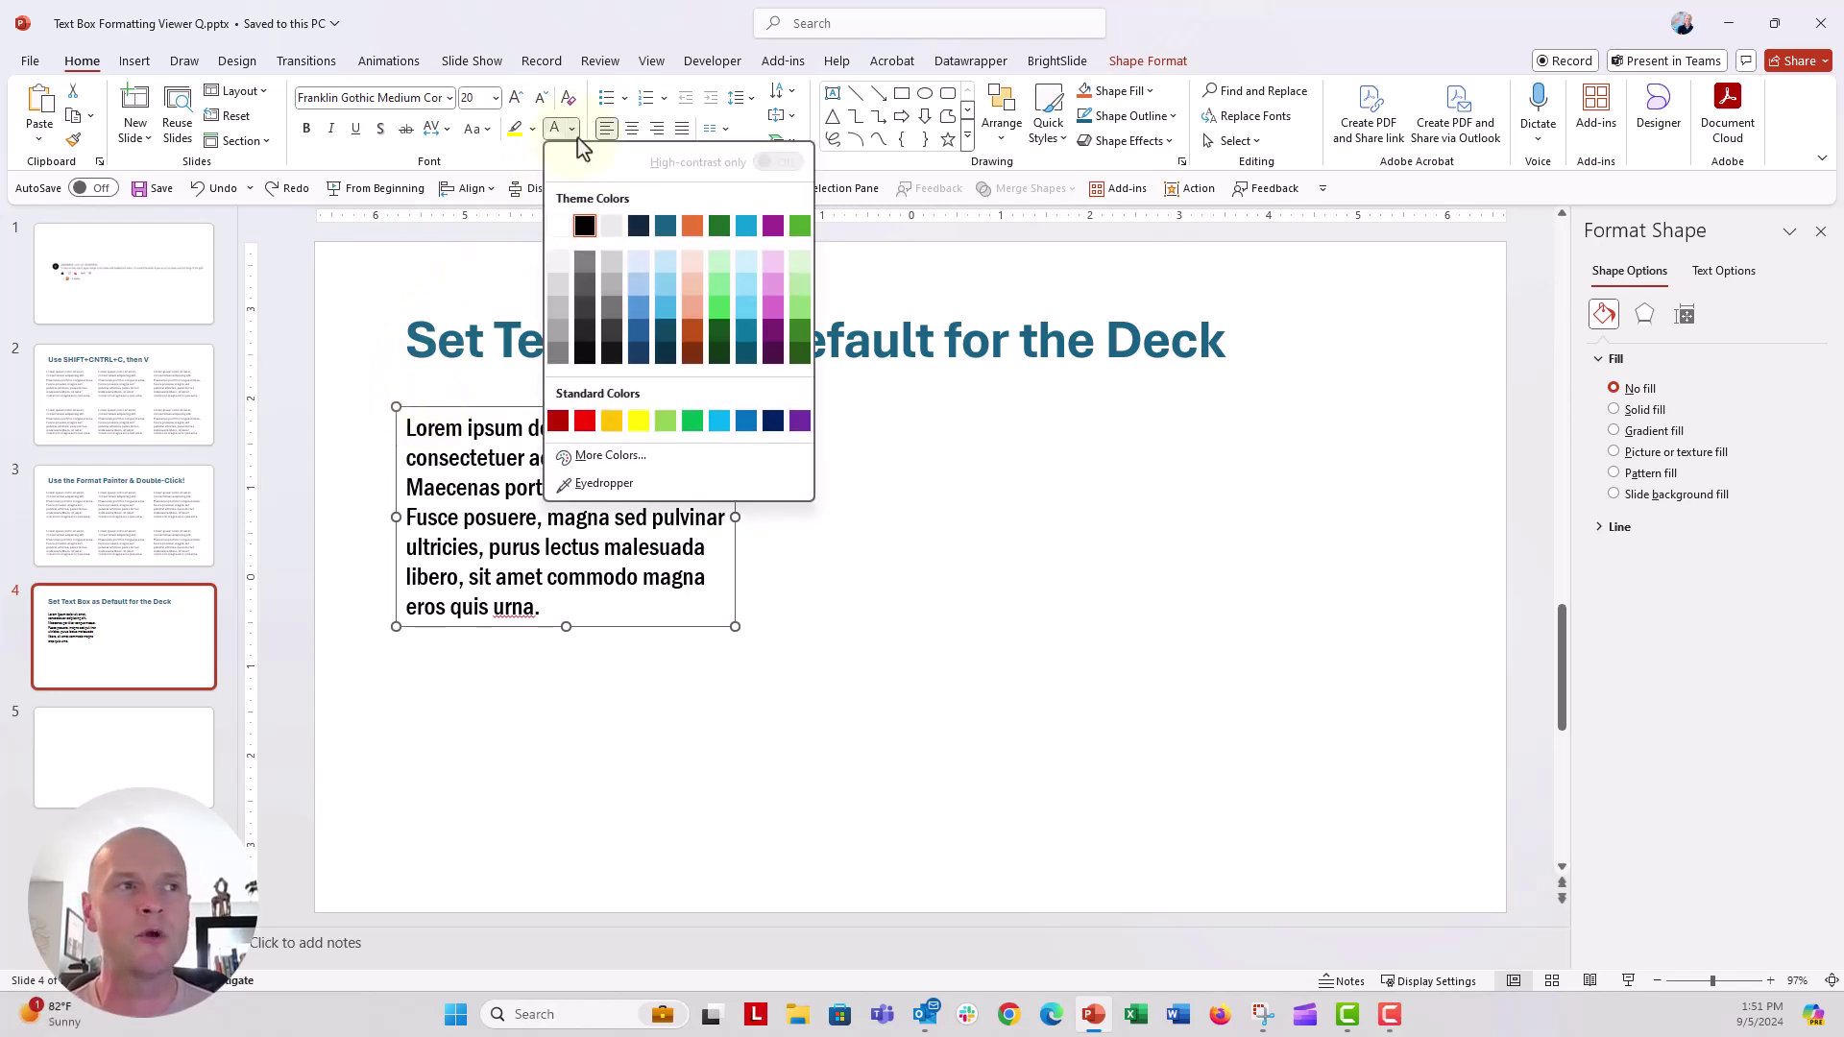
{"action": "left_click", "coordinate": [798, 223]}
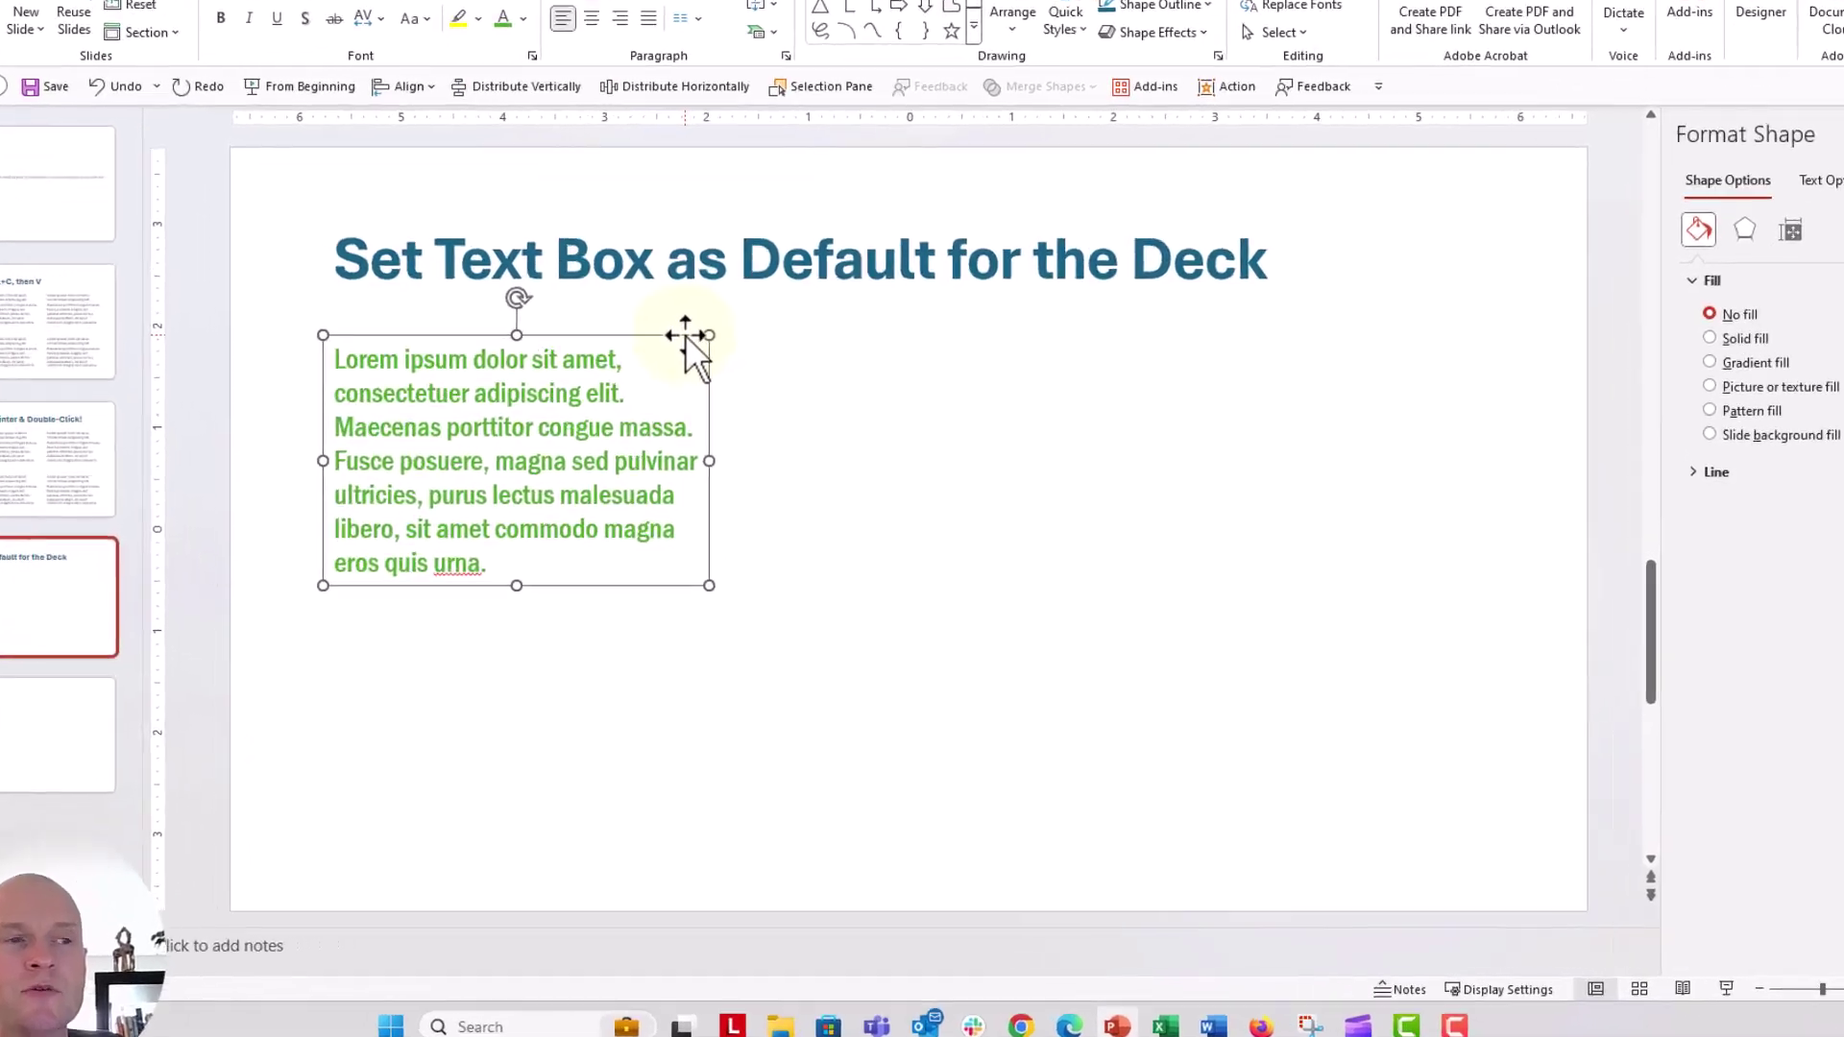
{"action": "right_click", "coordinate": [713, 408]}
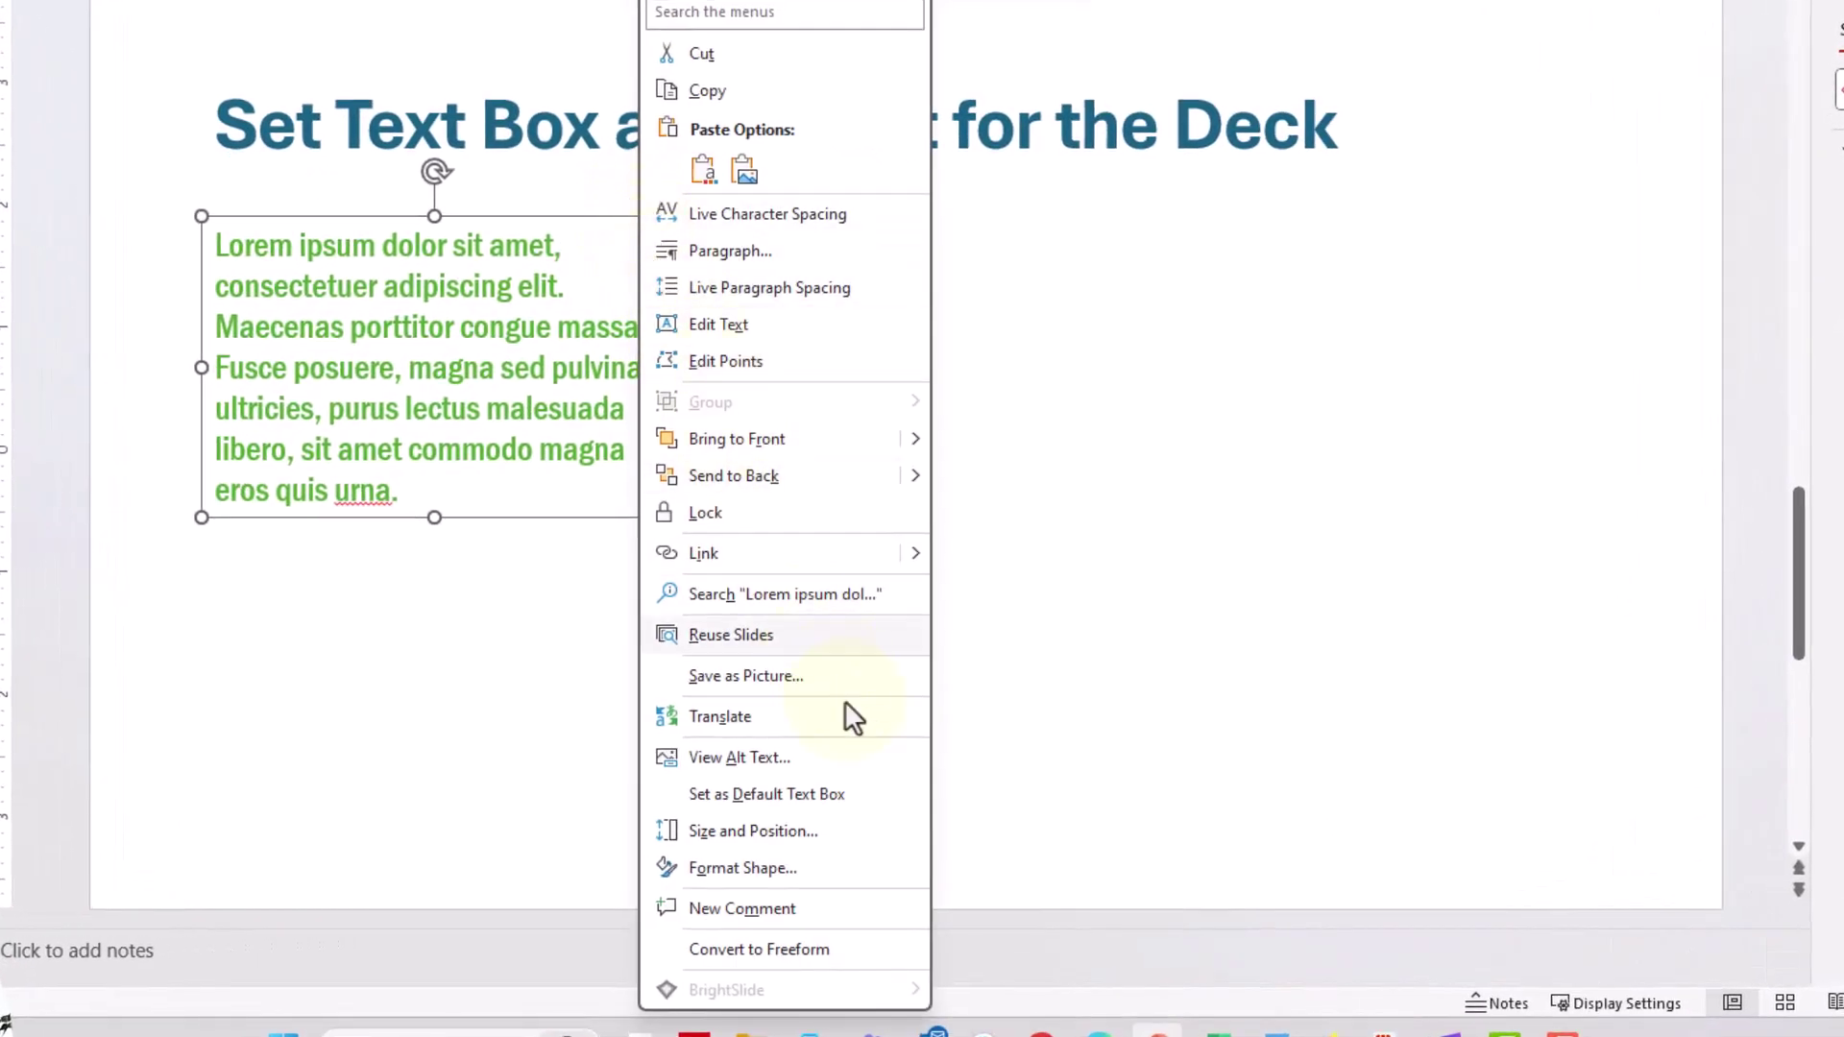
Set the green text box as the deck's default text box, then deselect it
{"action": "left_click", "coordinate": [884, 793]}
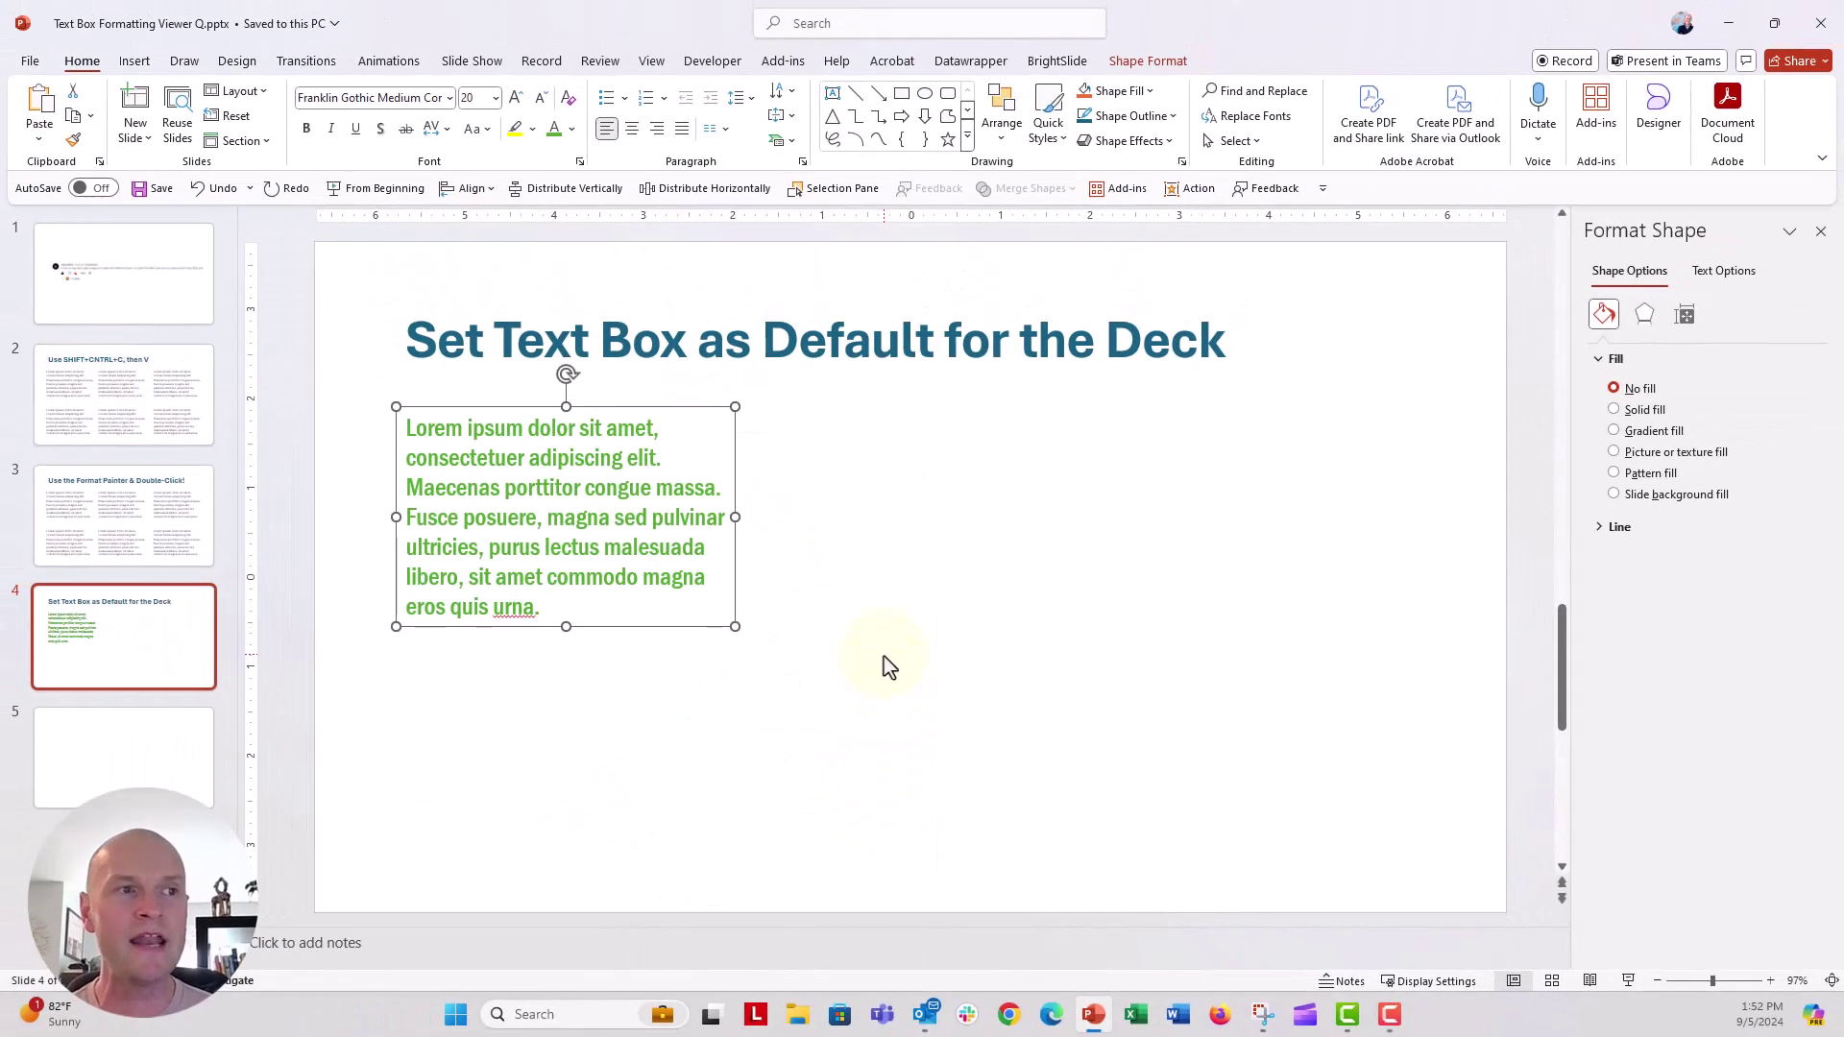
{"action": "left_click", "coordinate": [866, 559]}
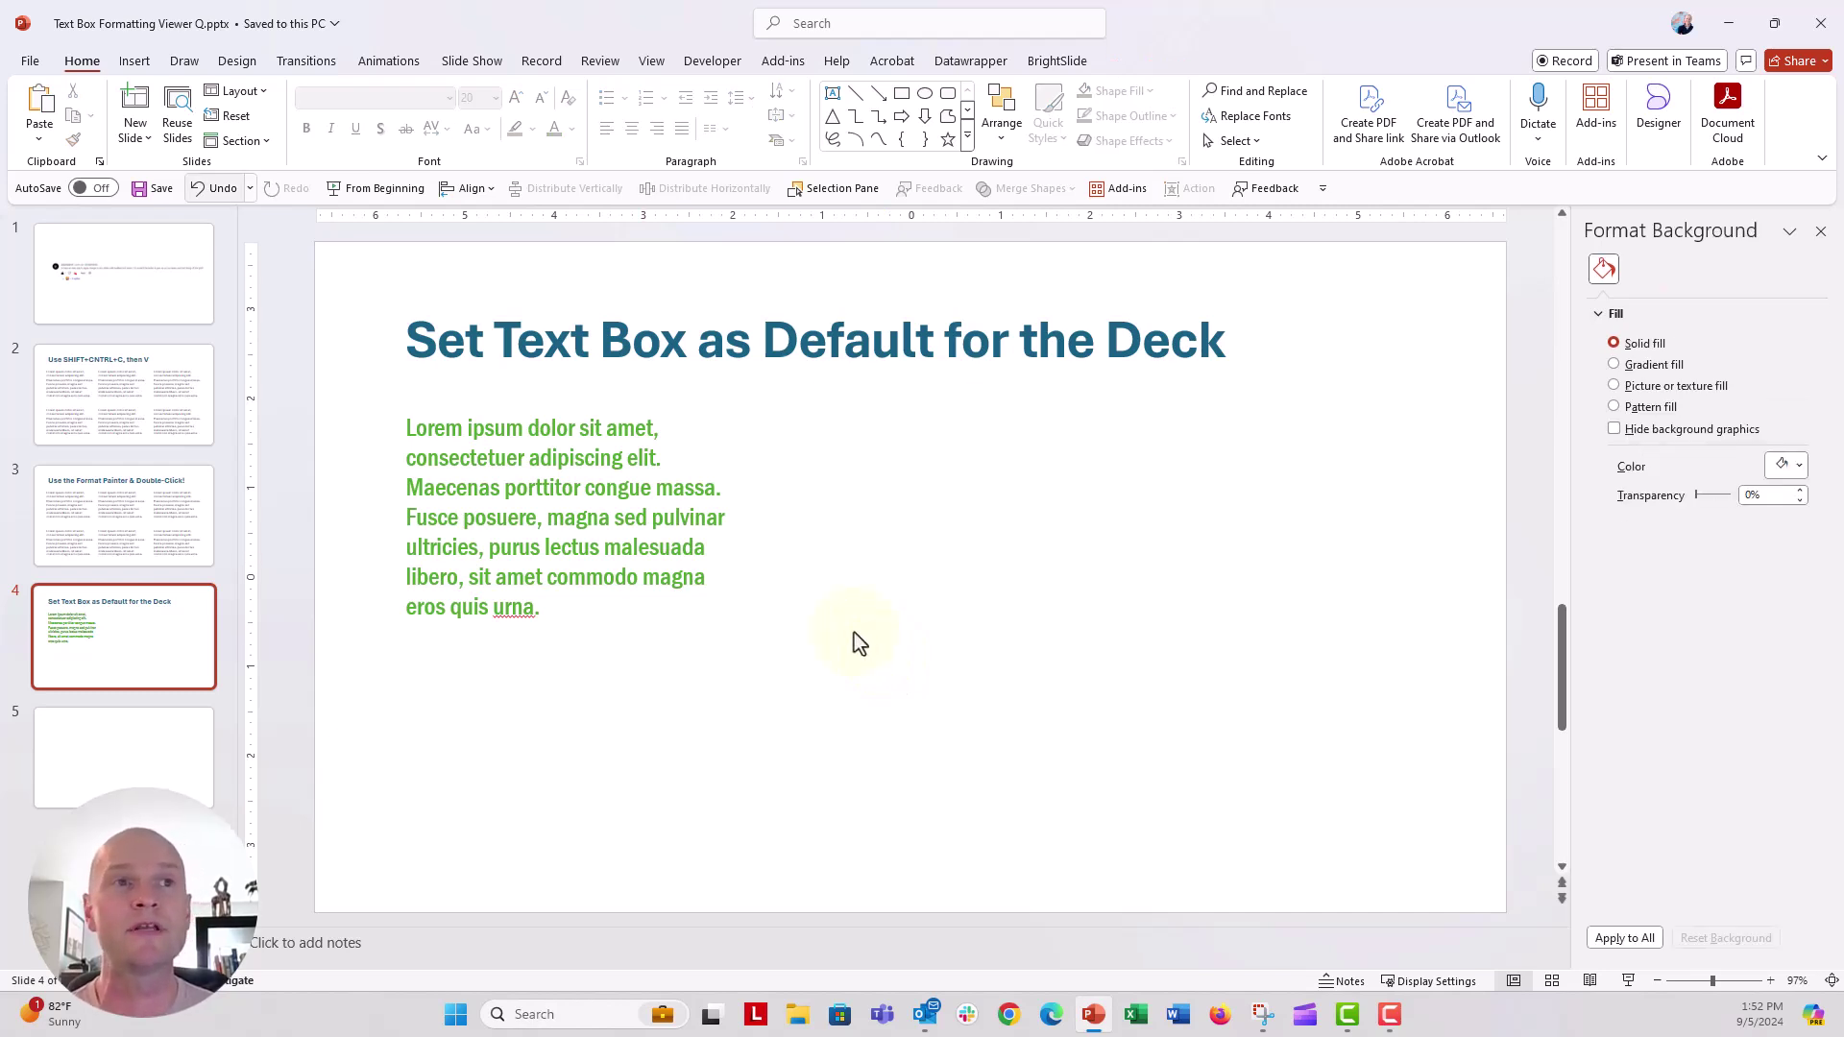
Draw a text box on the right filled with =lorem() placeholder paragraphs, then go to slide 5
{"action": "left_click", "coordinate": [144, 63]}
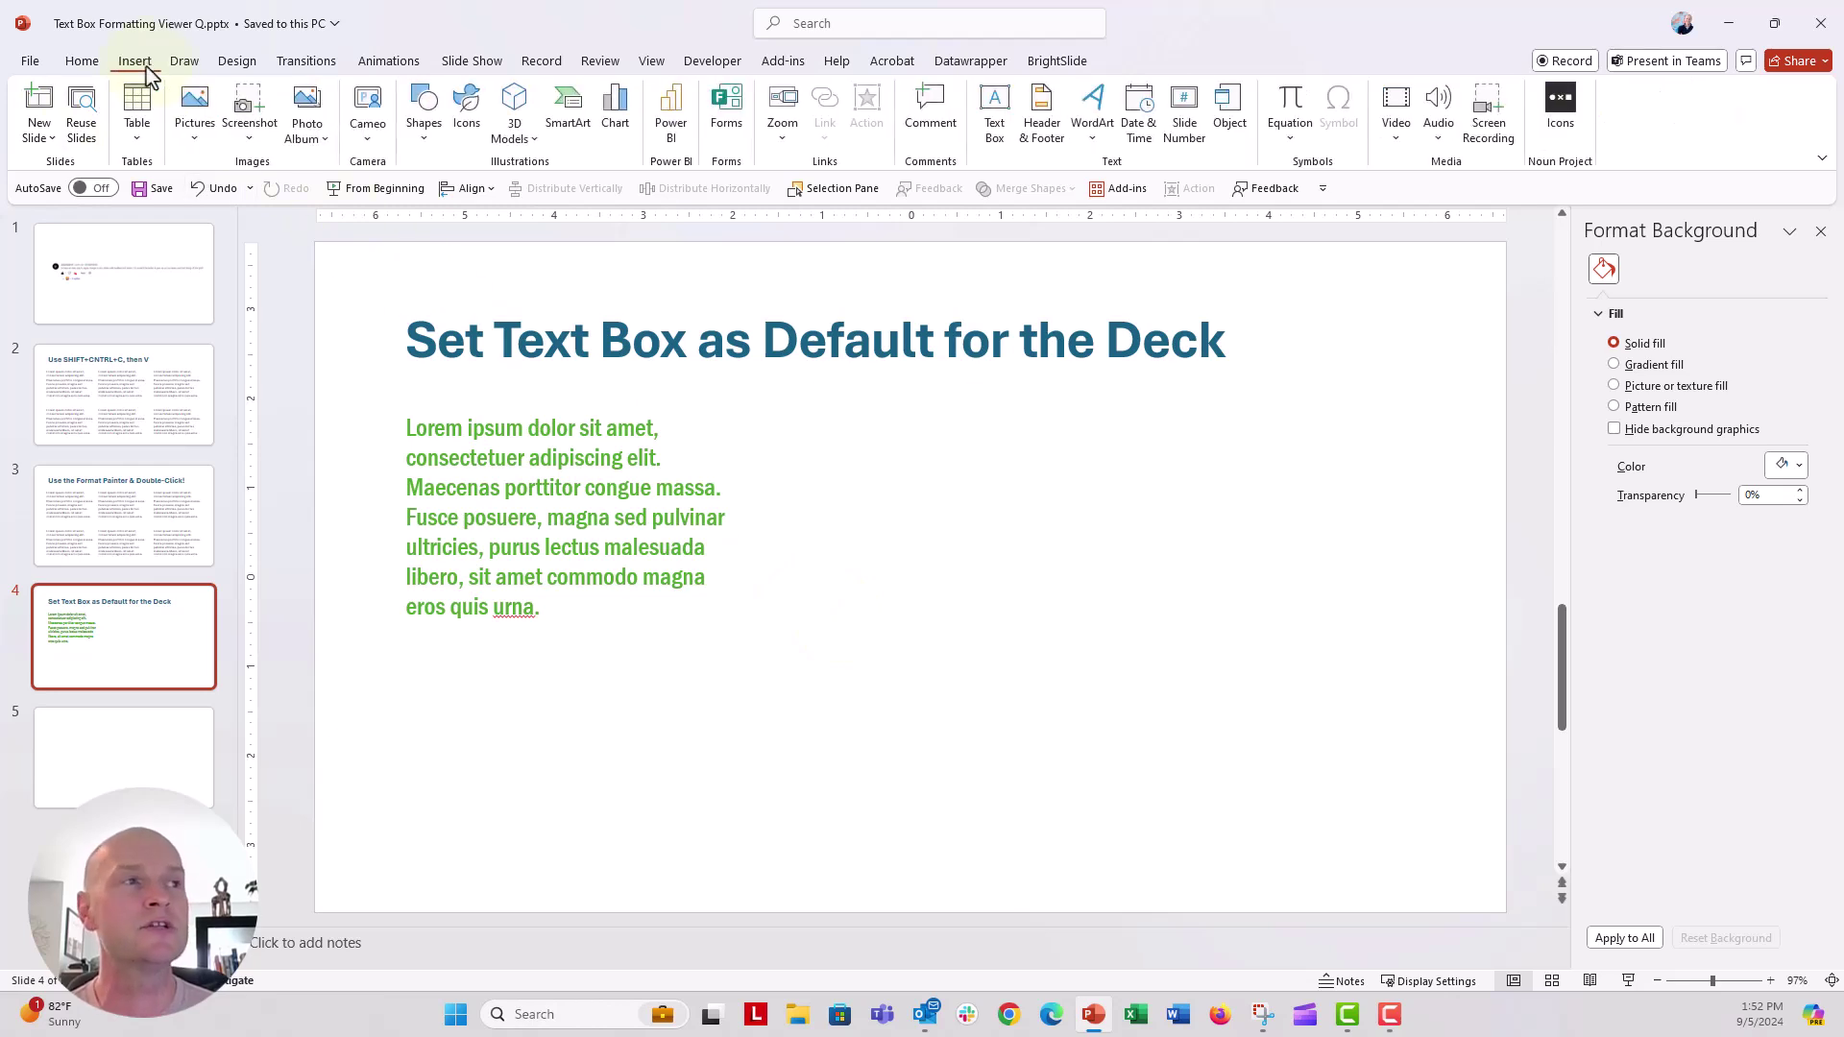
{"action": "left_click", "coordinate": [995, 110]}
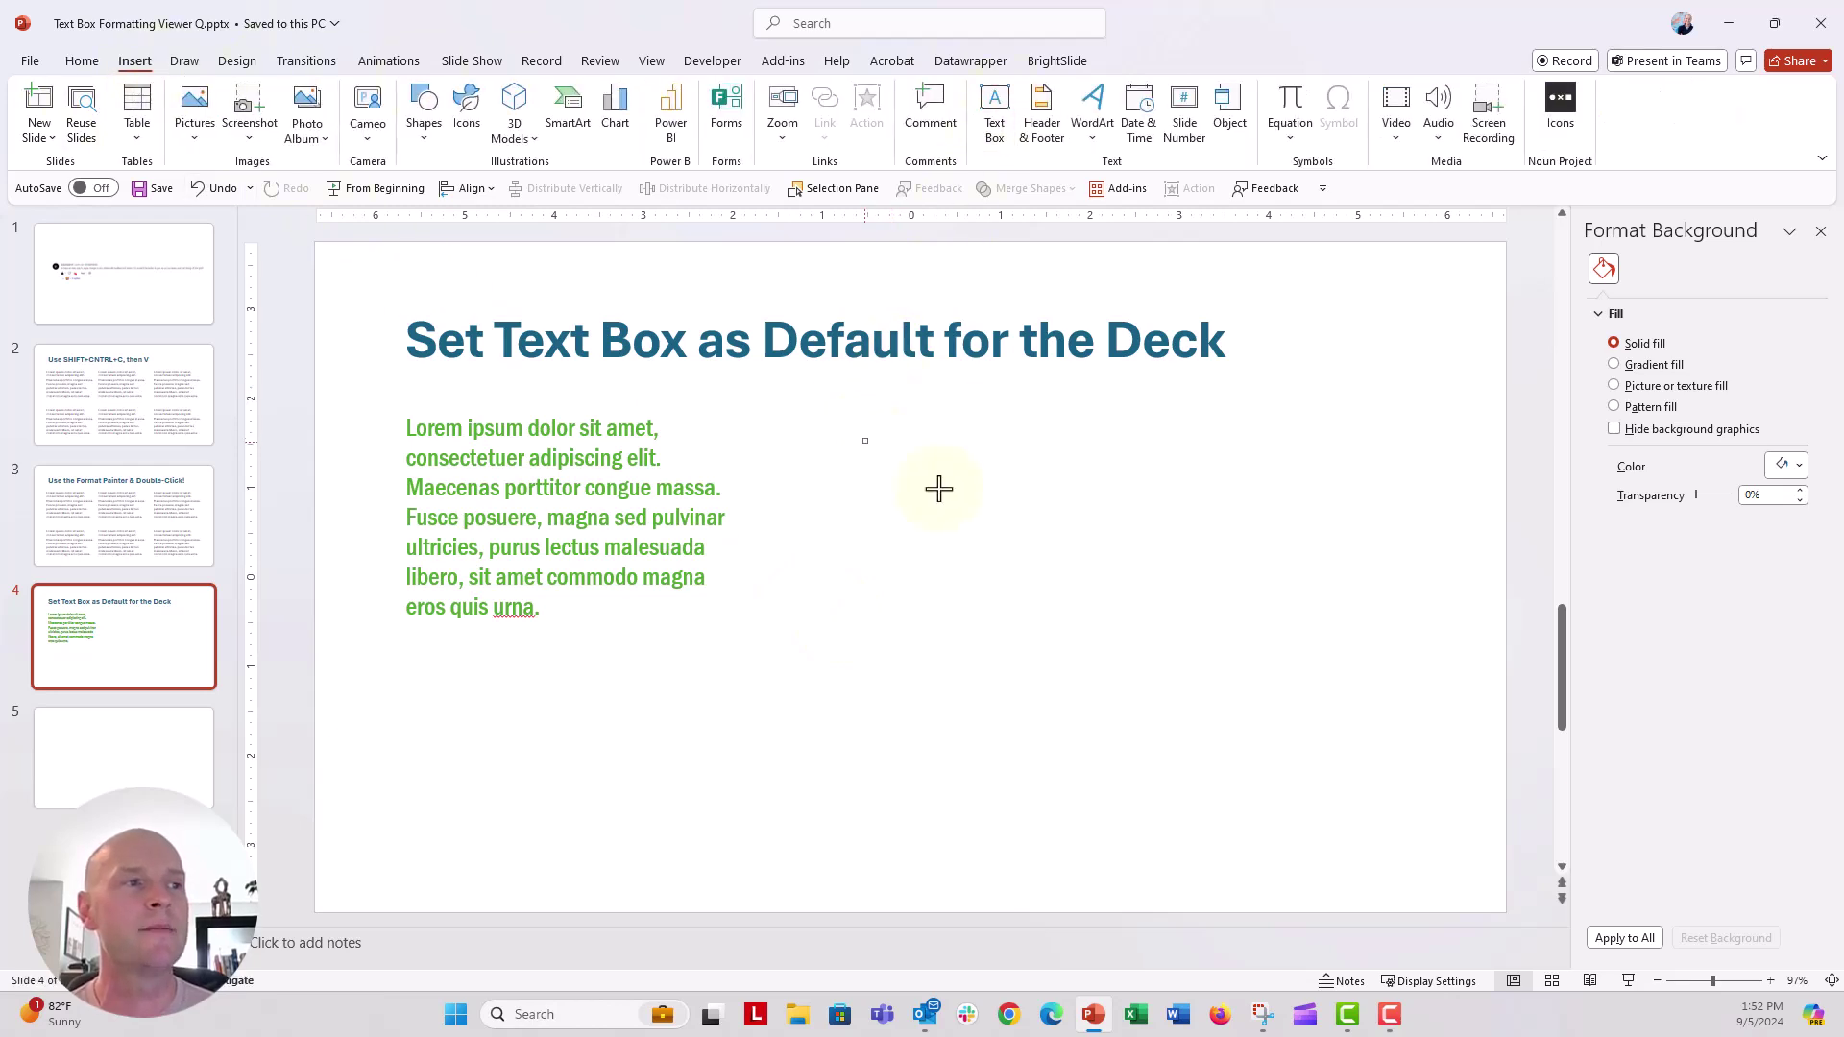
{"action": "mouse_move", "coordinate": [861, 437]}
{"action": "left_mouse_down"}
{"action": "mouse_move", "coordinate": [1271, 696]}
{"action": "mouse_move", "coordinate": [1275, 749]}
{"action": "left_mouse_up"}
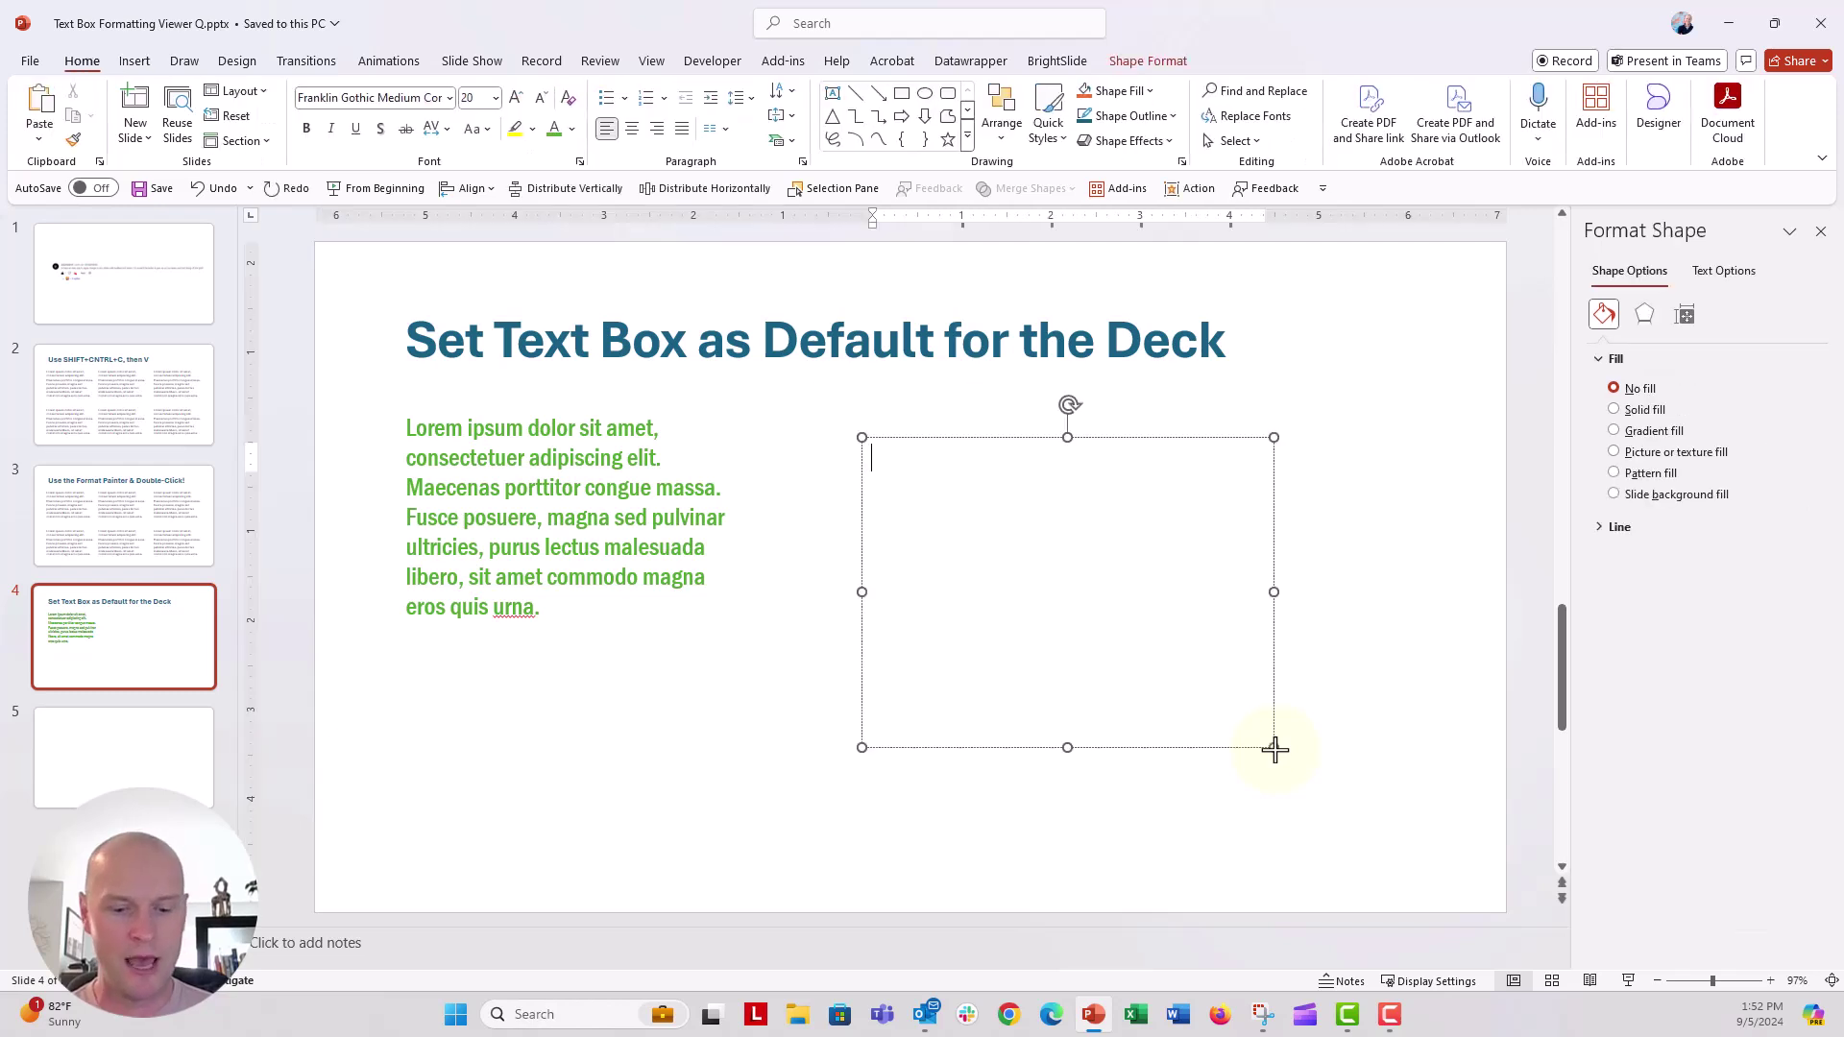
{"action": "type", "text": "=lorem()"}
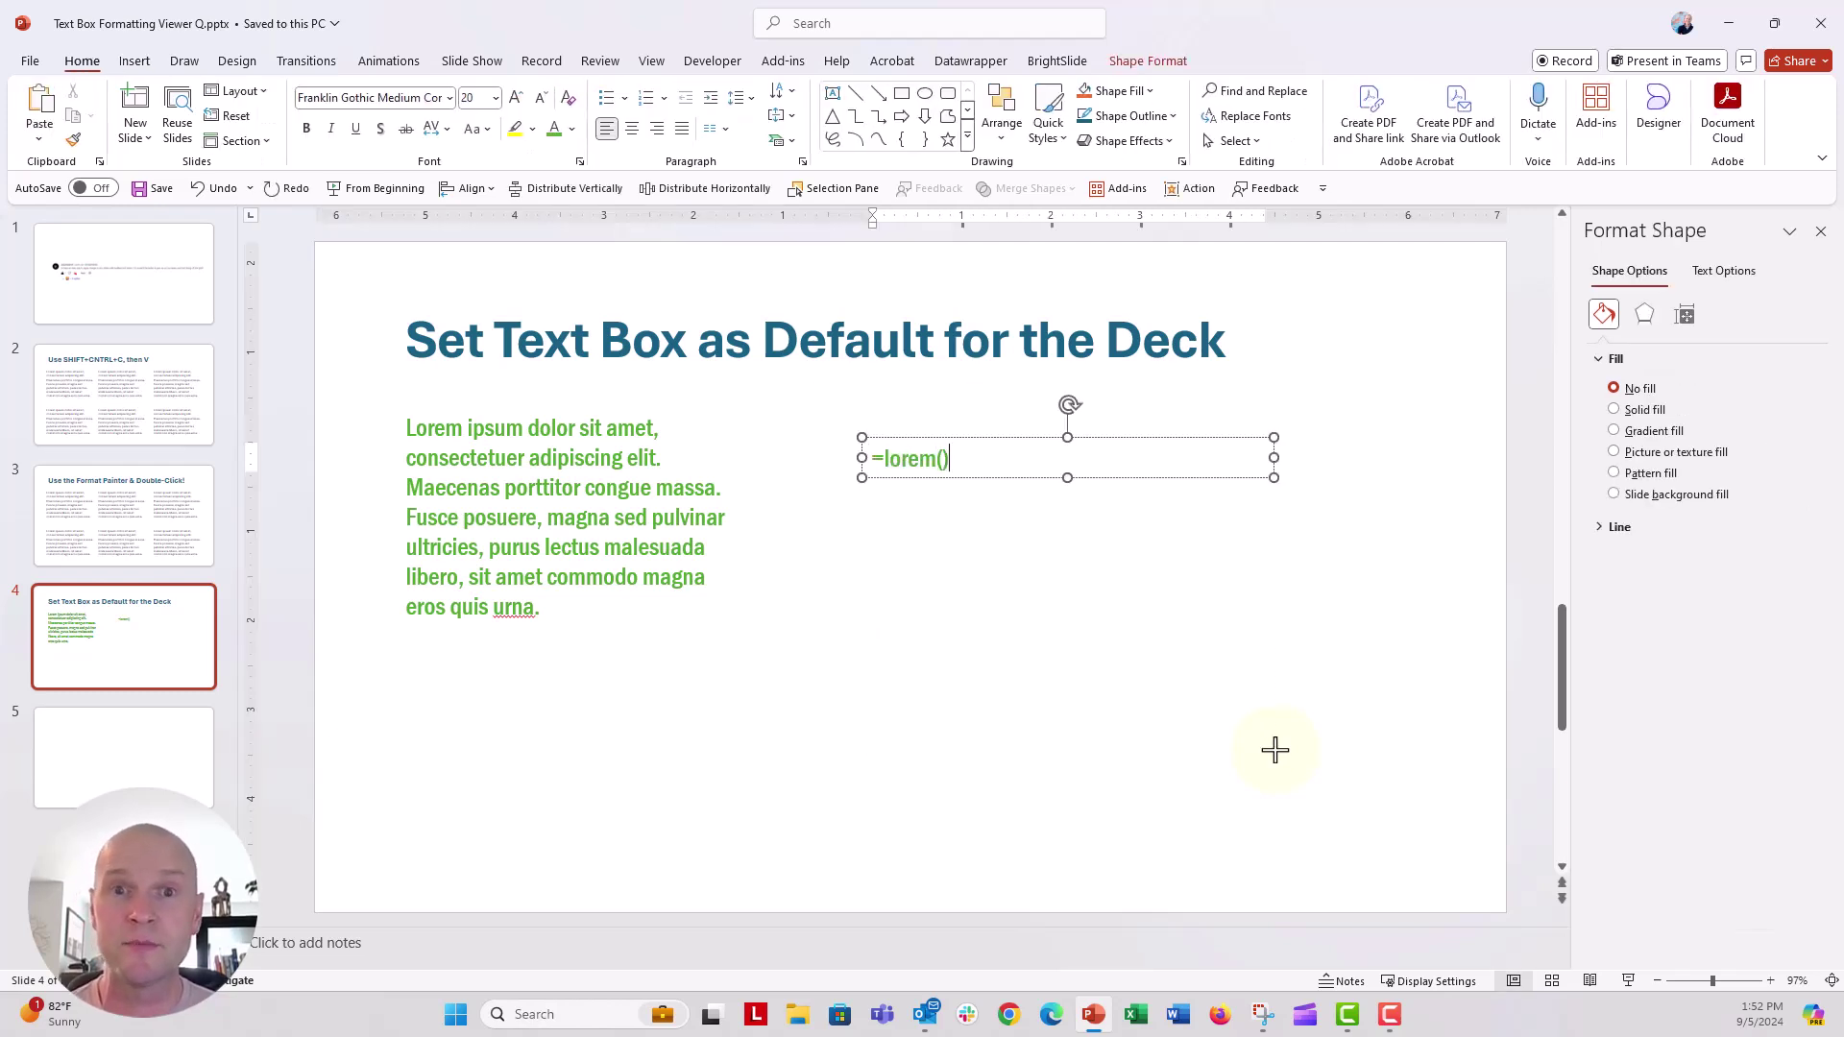
{"action": "key", "text": "Return"}
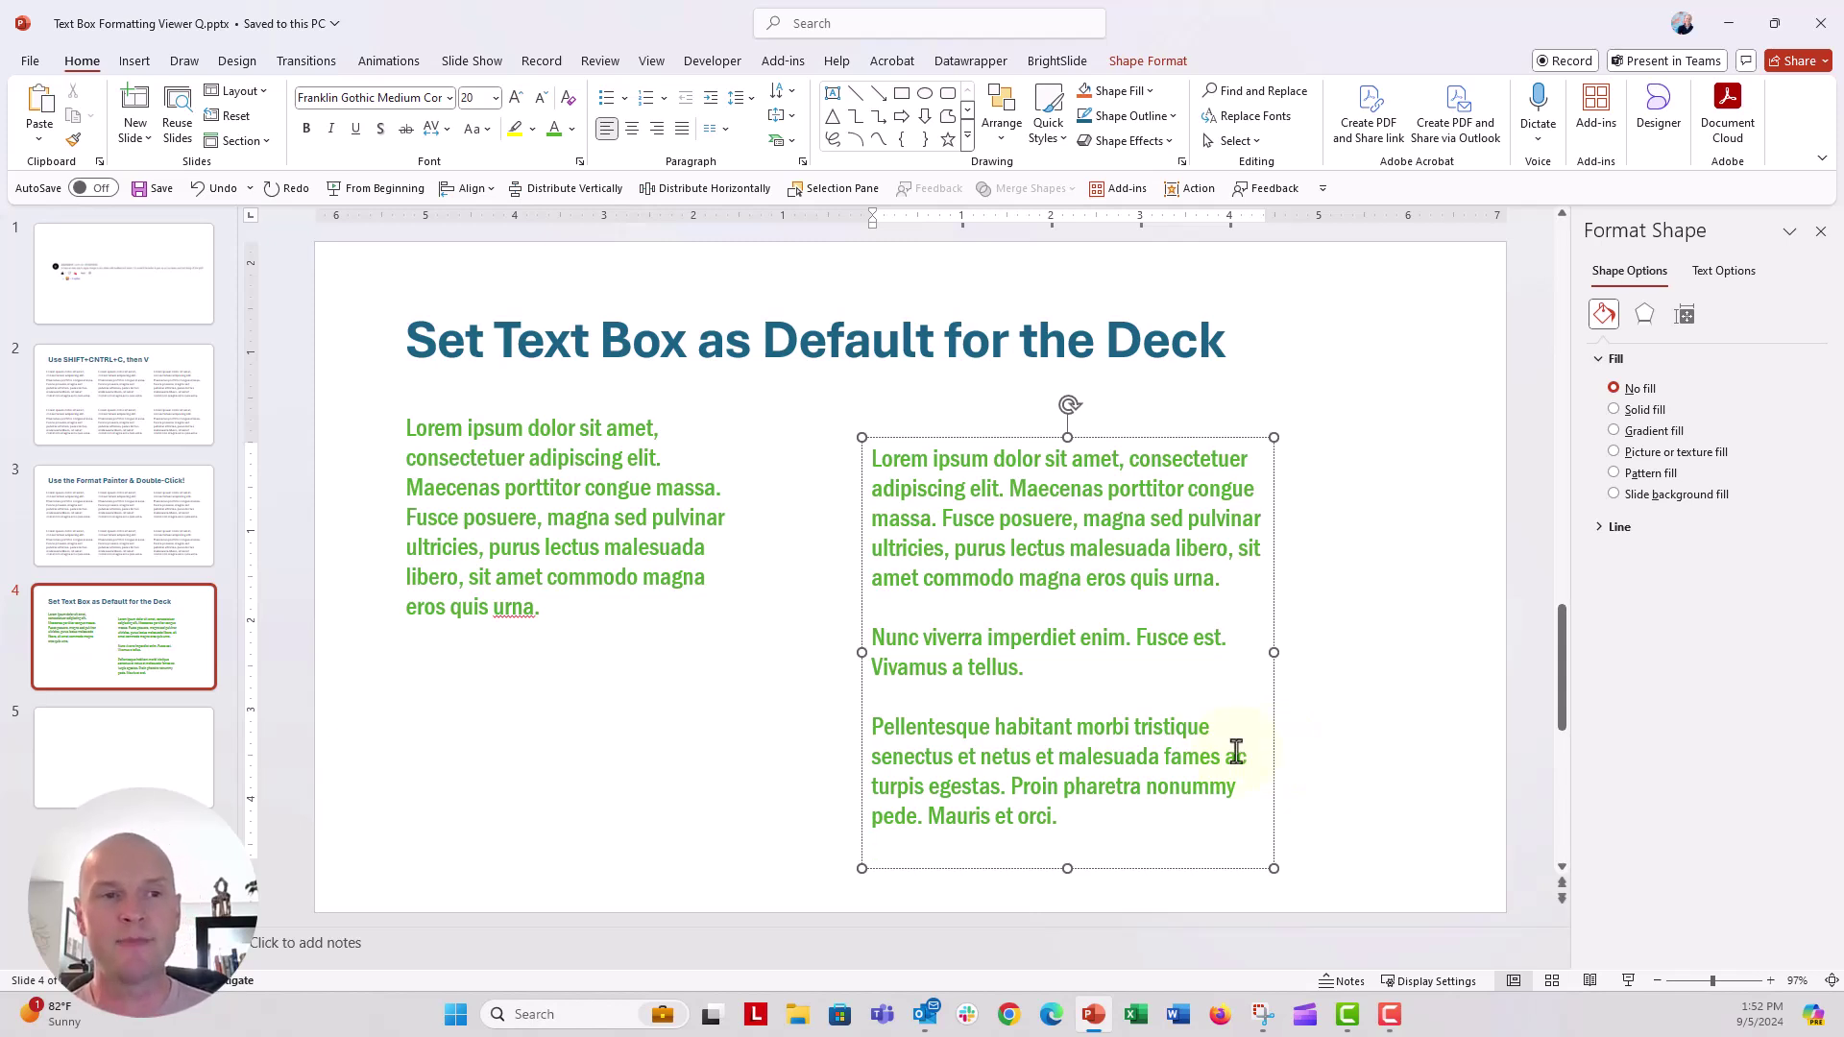
{"action": "left_click", "coordinate": [204, 771]}
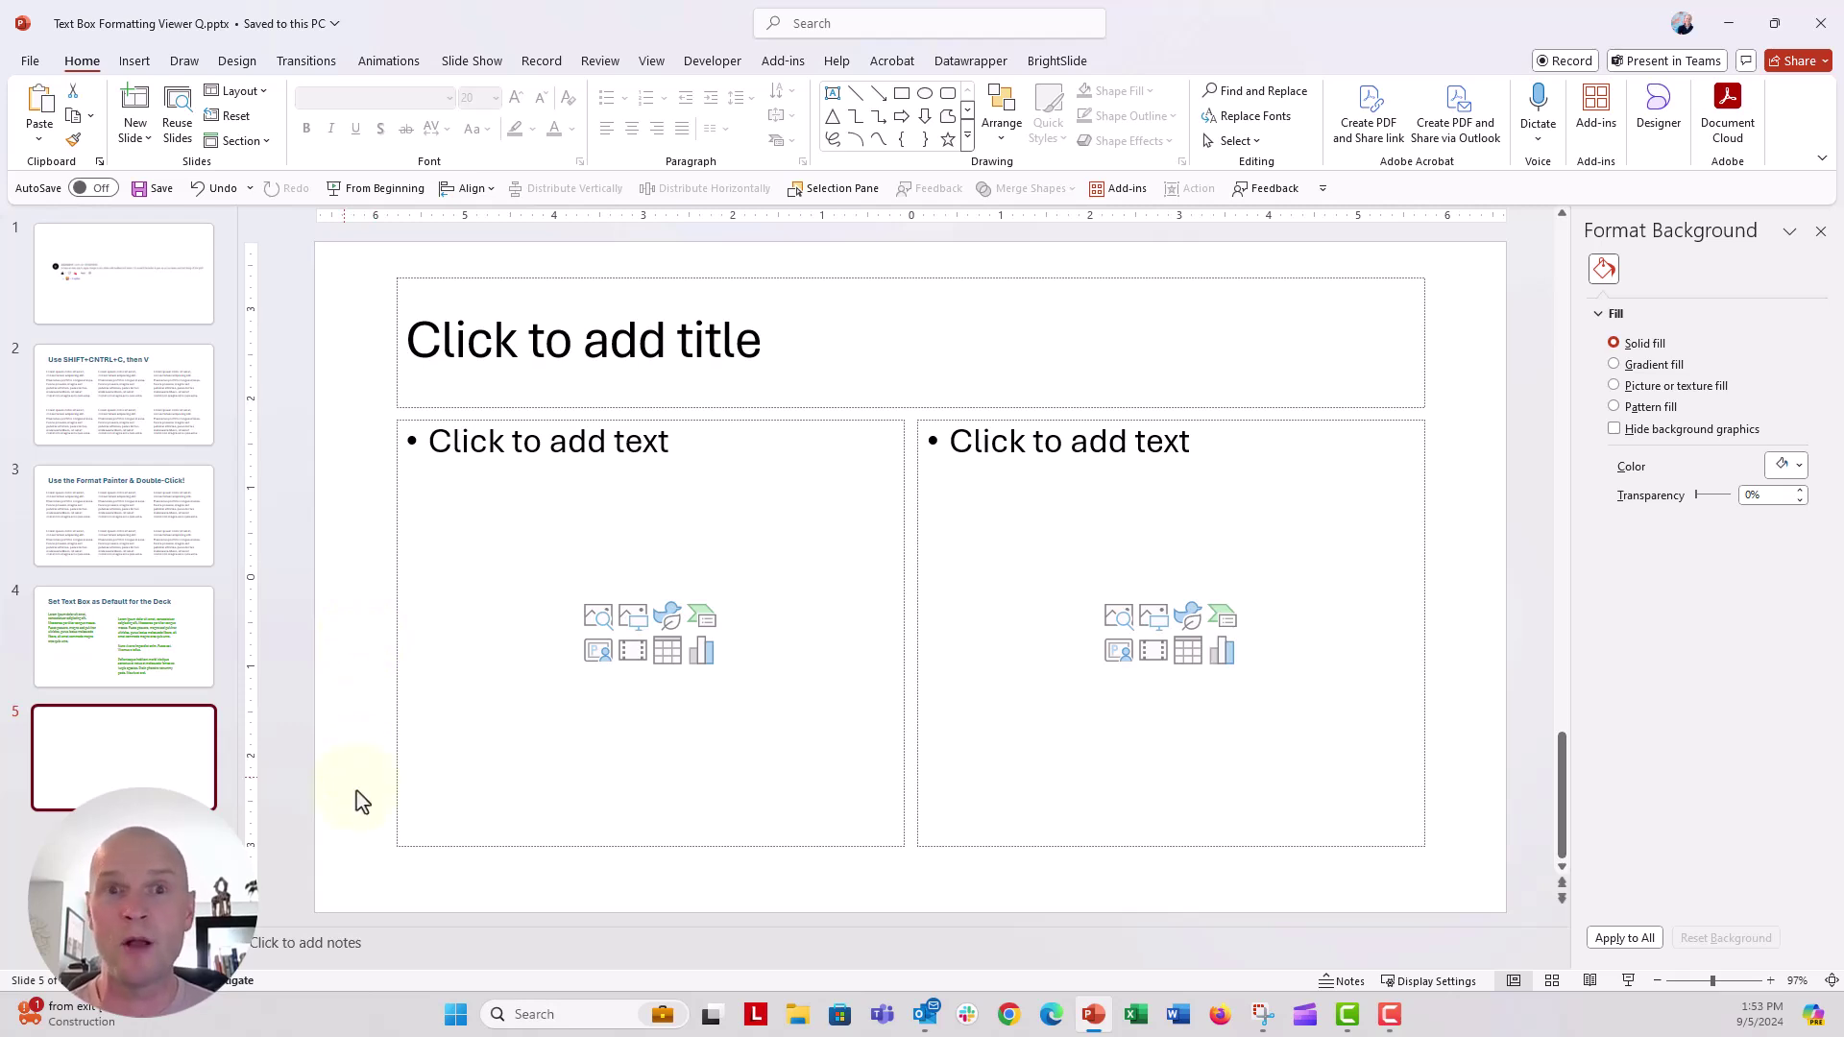
Keep slide 5 as Two Content and add a new Title and Content slide 6
{"action": "left_click", "coordinate": [262, 94]}
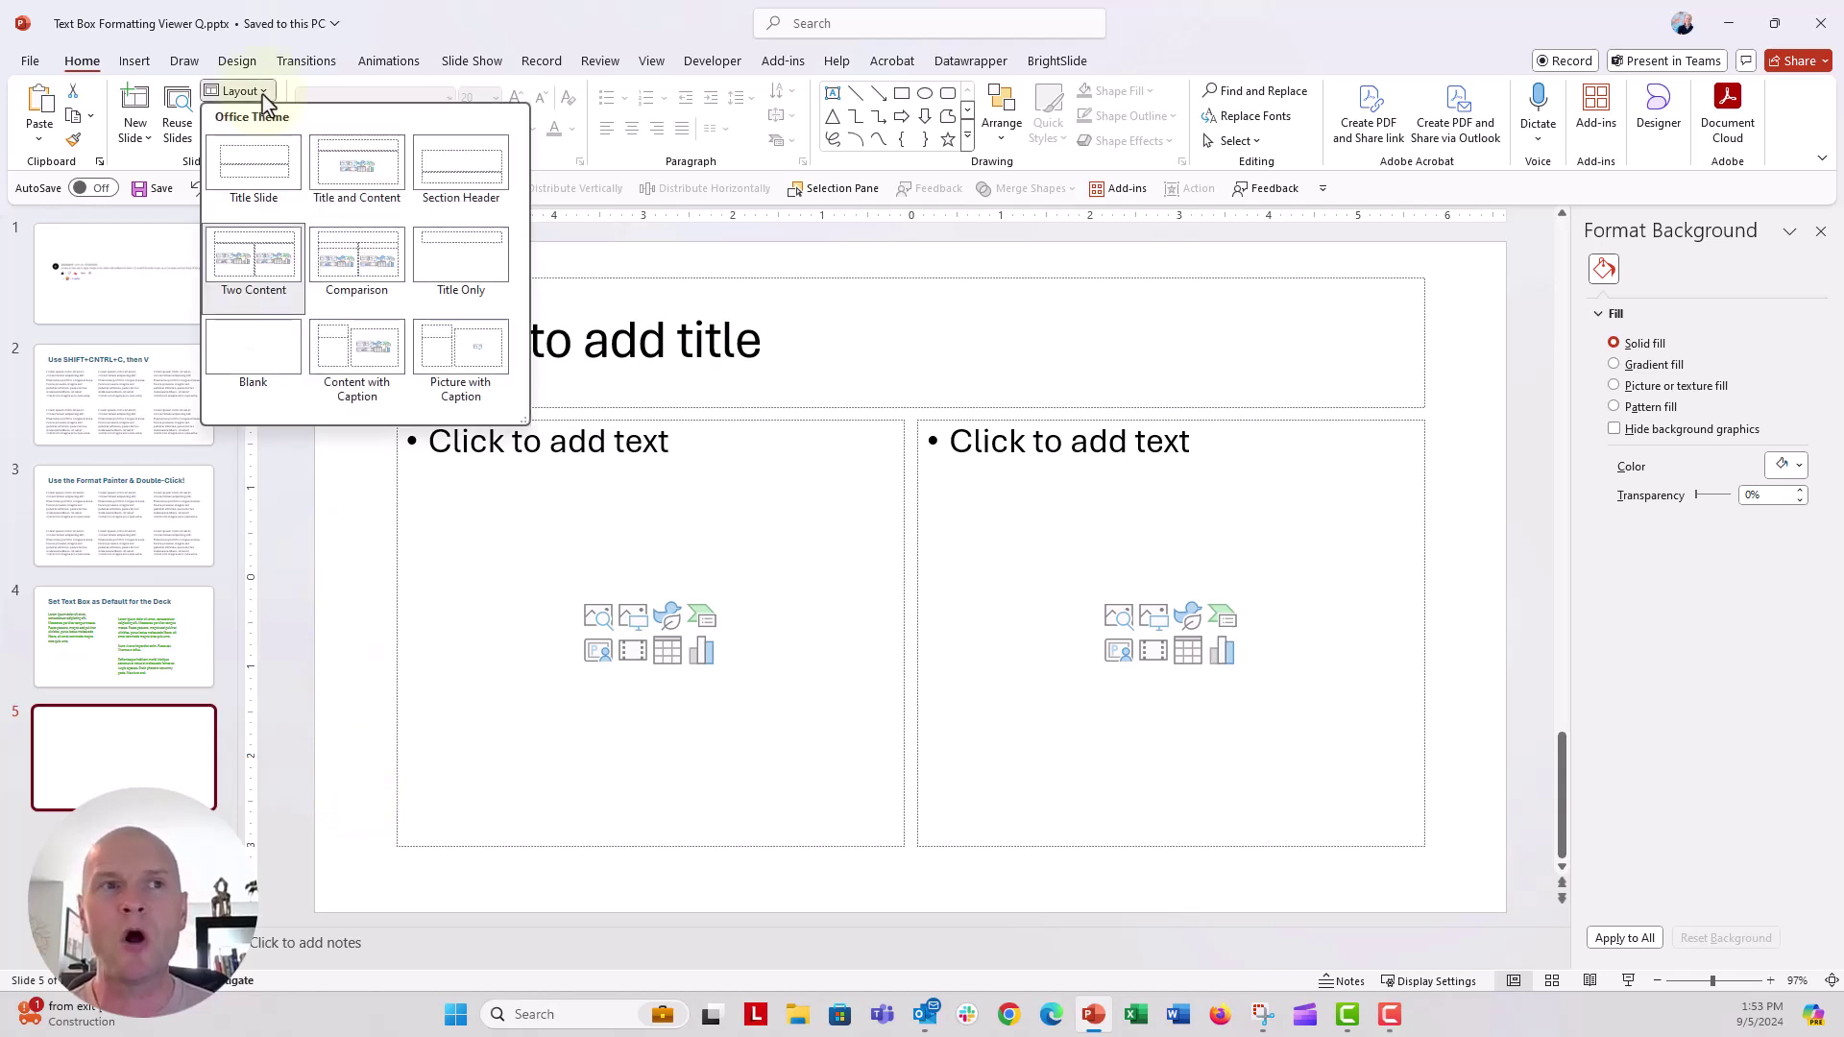
{"action": "key", "text": "Down"}
{"action": "key", "text": "Down"}
{"action": "key", "text": "Down"}
{"action": "key", "text": "Right"}
{"action": "key", "text": "Right"}
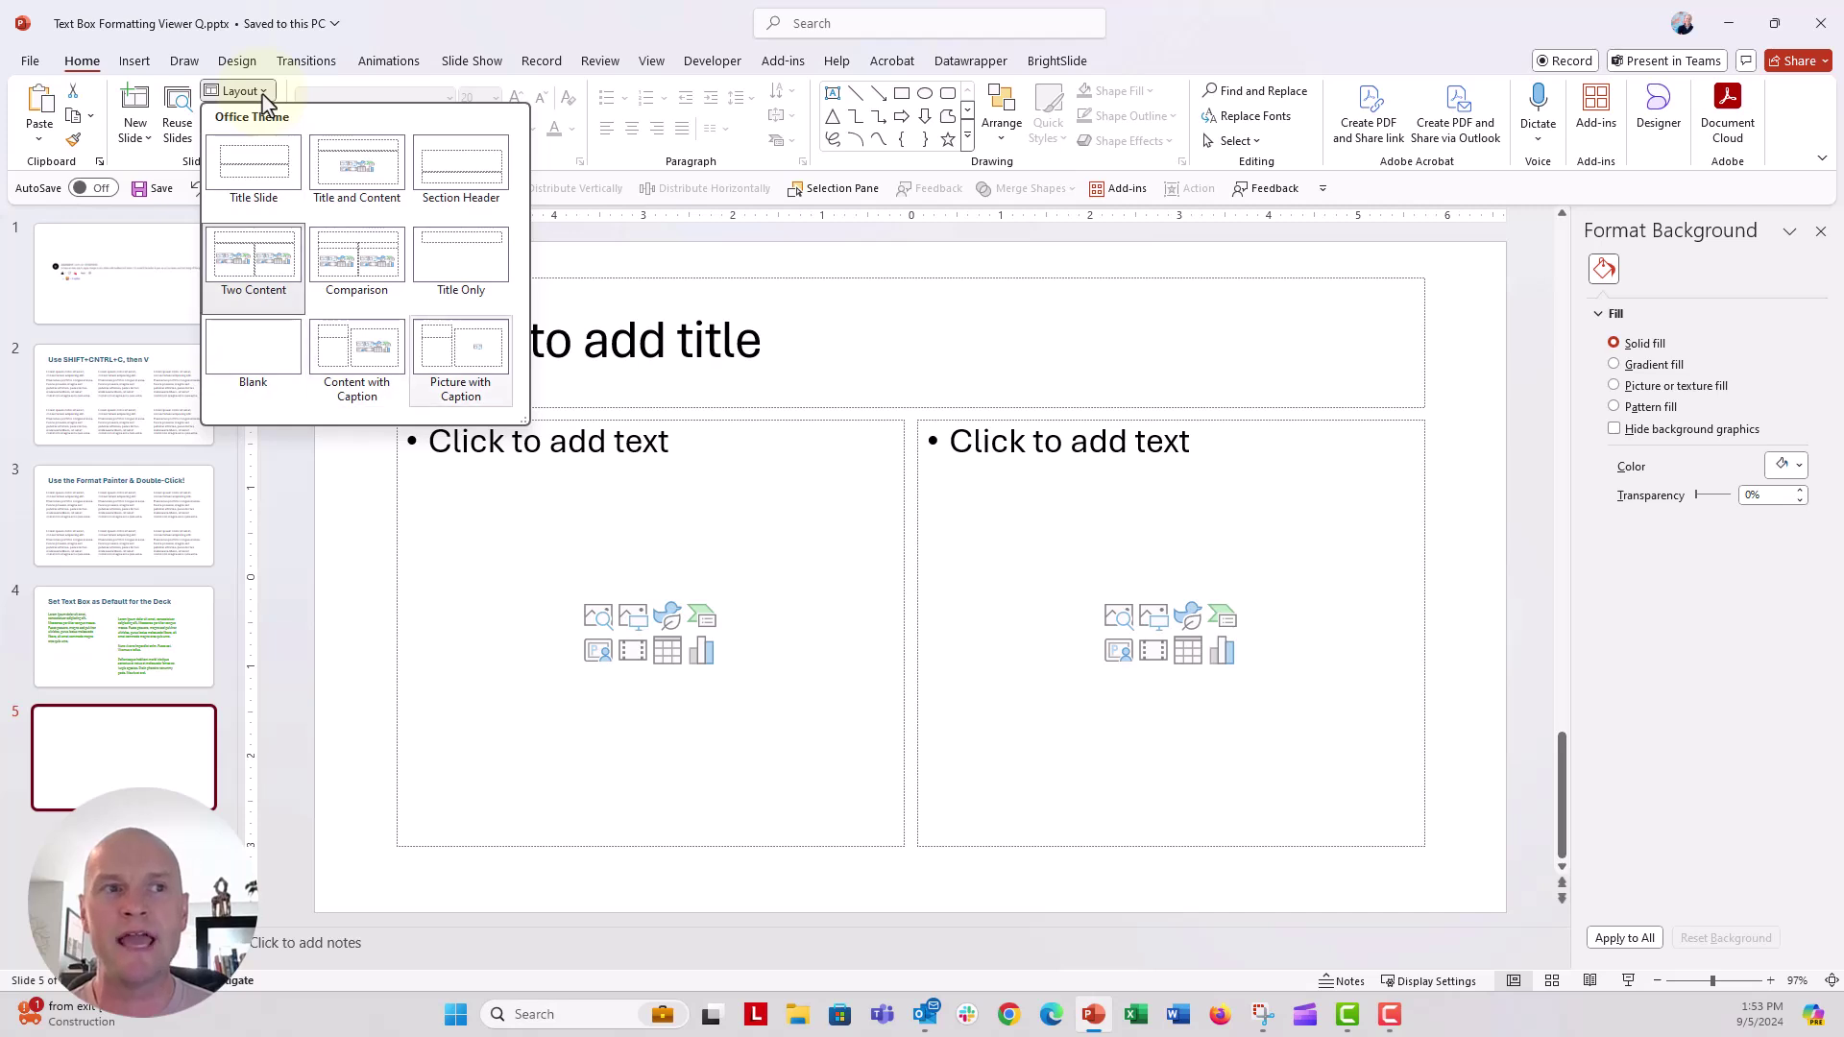
{"action": "key", "text": "Down"}
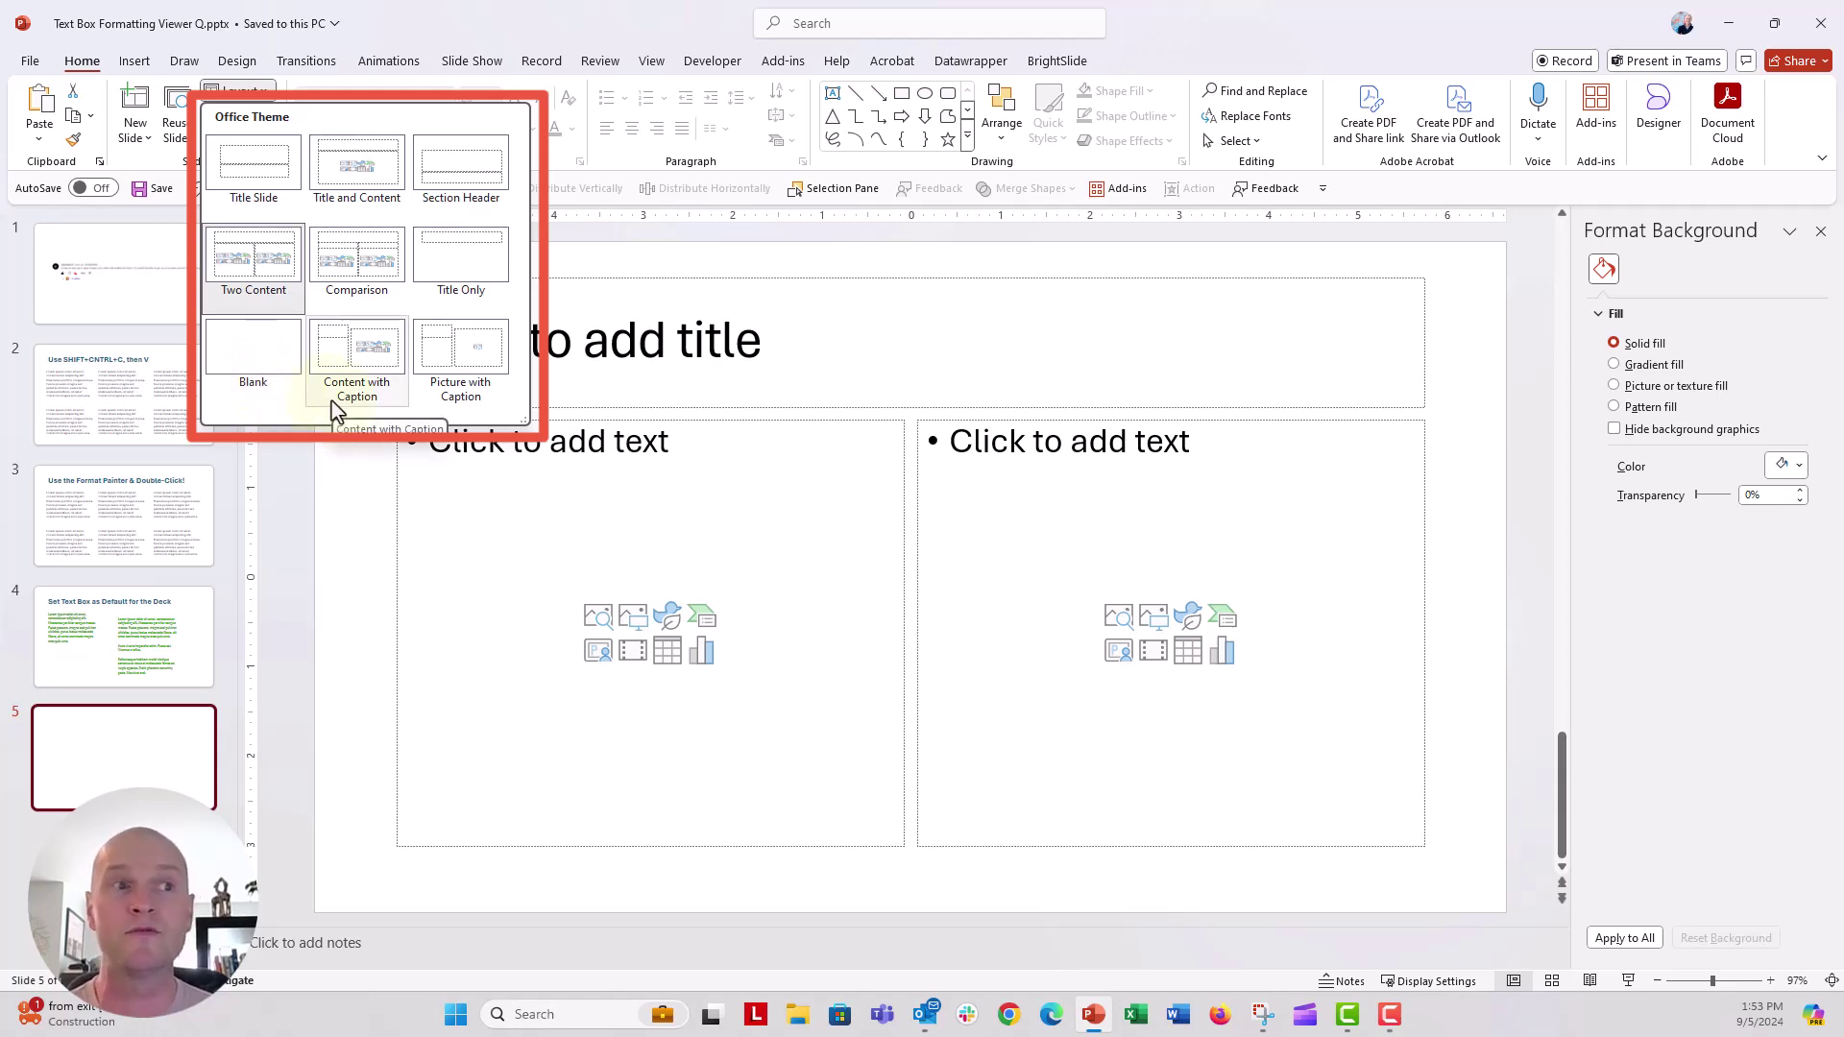
{"action": "left_click", "coordinate": [298, 313]}
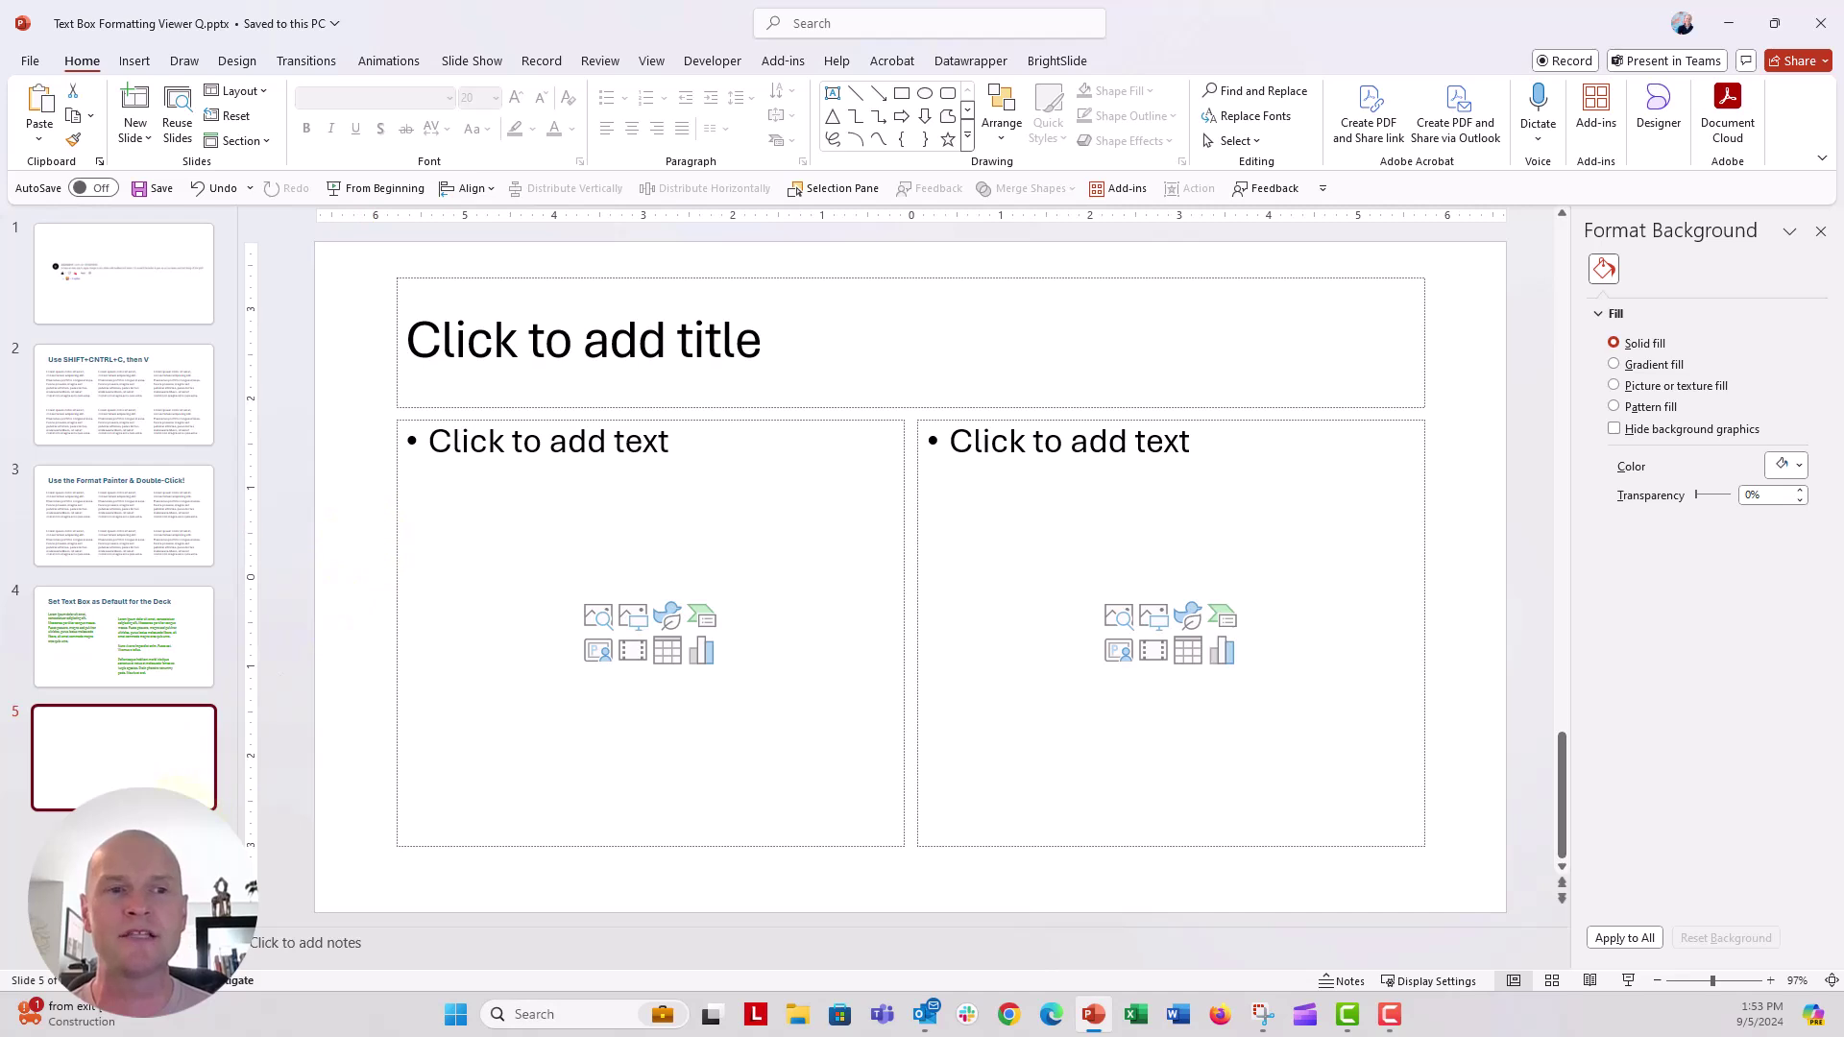
{"action": "left_click", "coordinate": [144, 140]}
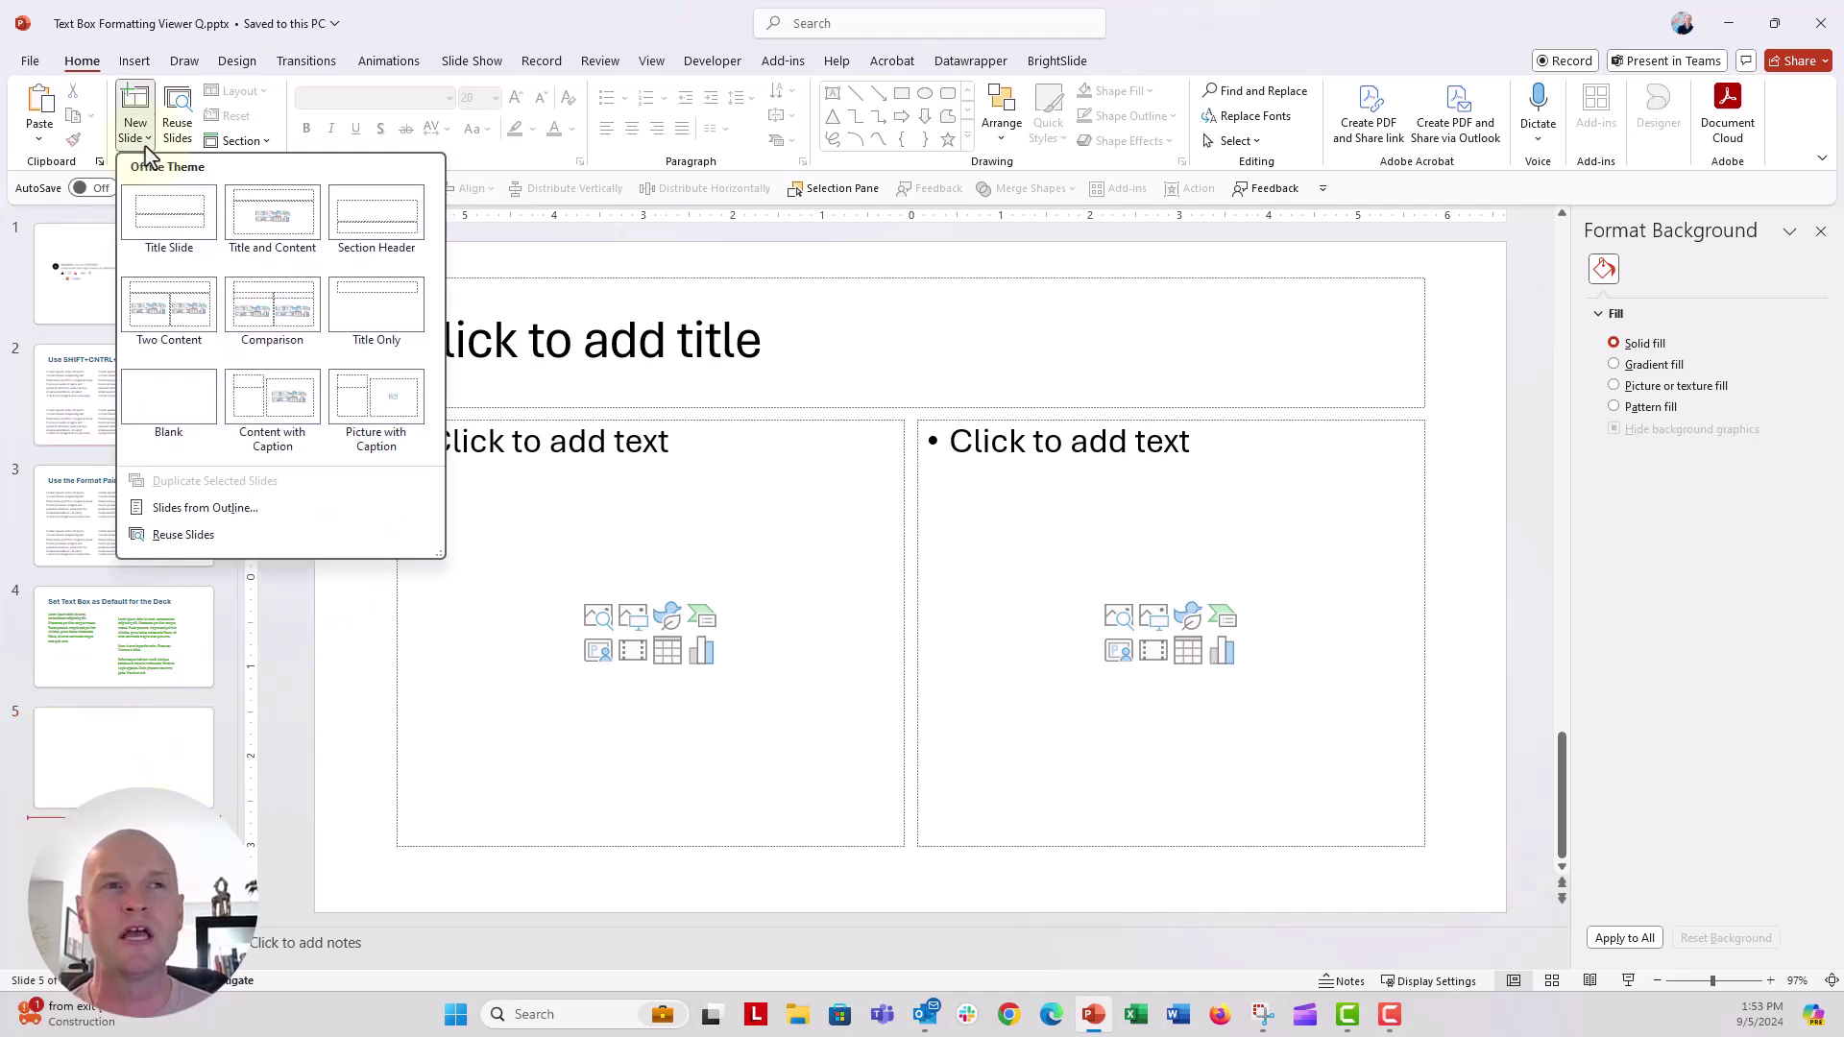
{"action": "left_click", "coordinate": [238, 225]}
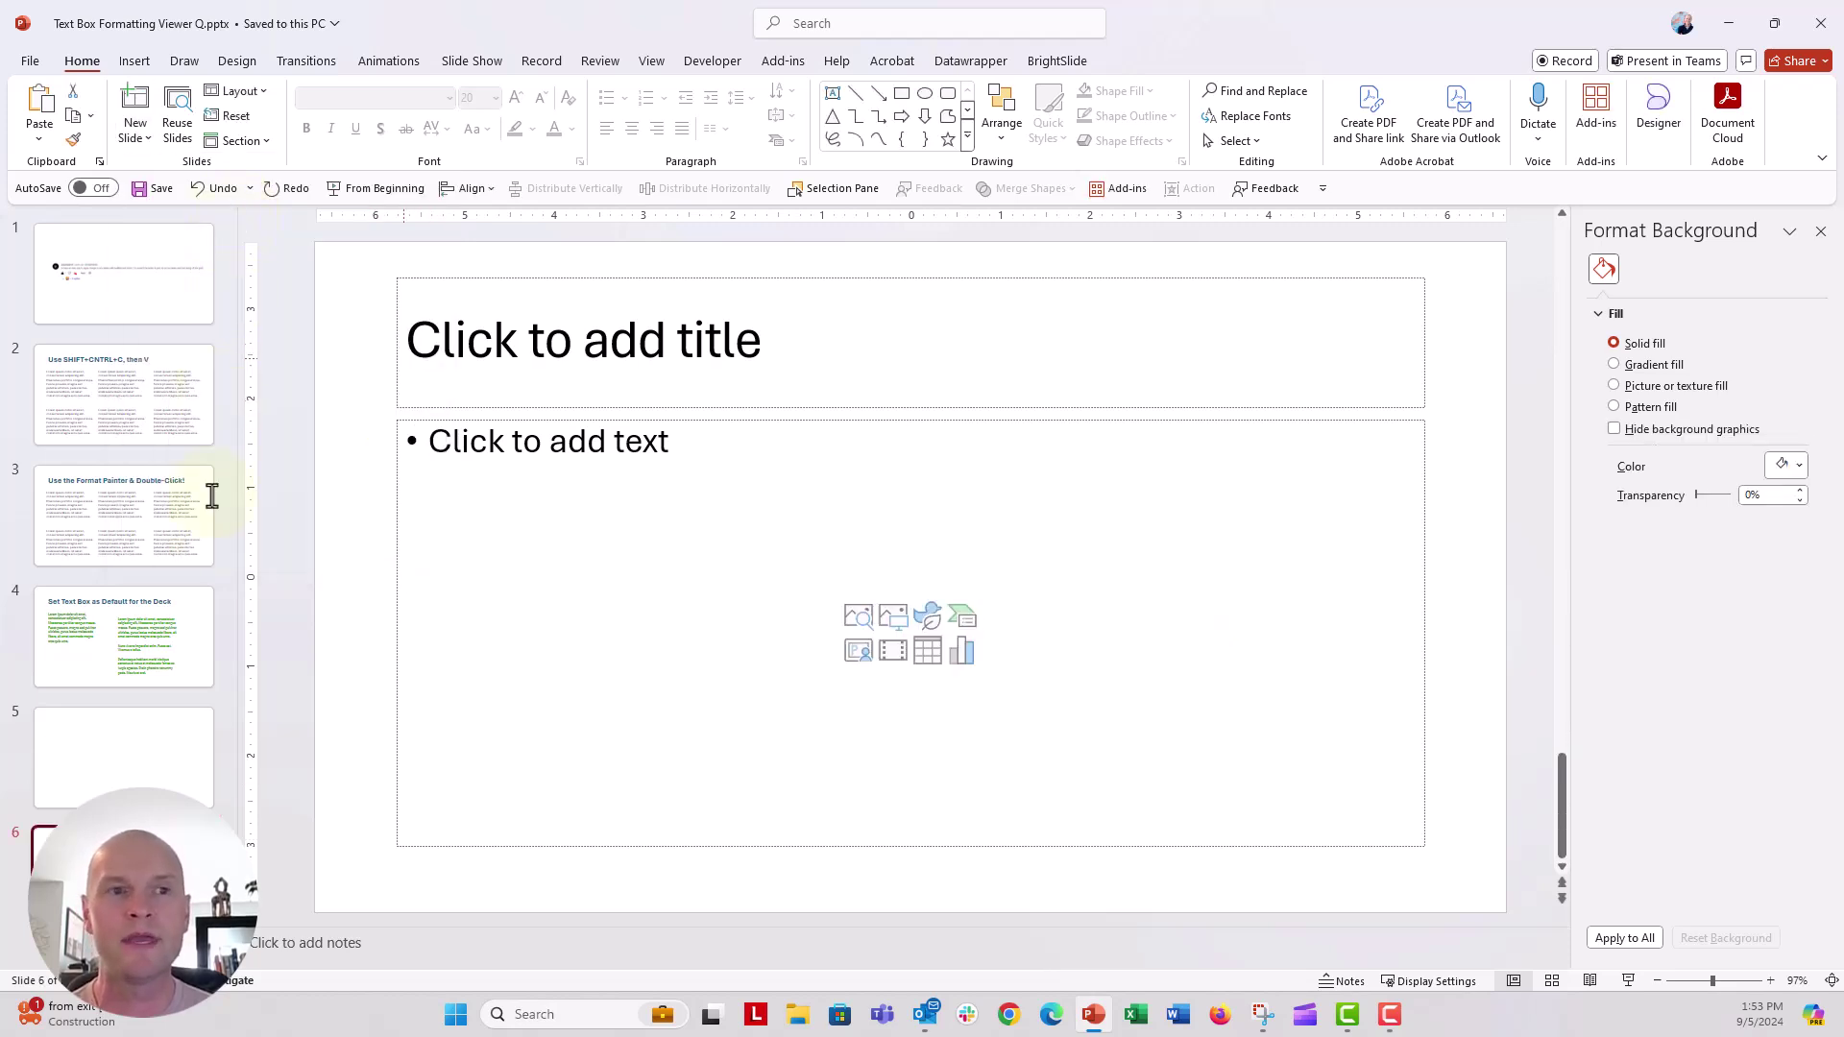
Title slide 5 'SLIDE TITLE'
{"action": "left_click", "coordinate": [193, 783]}
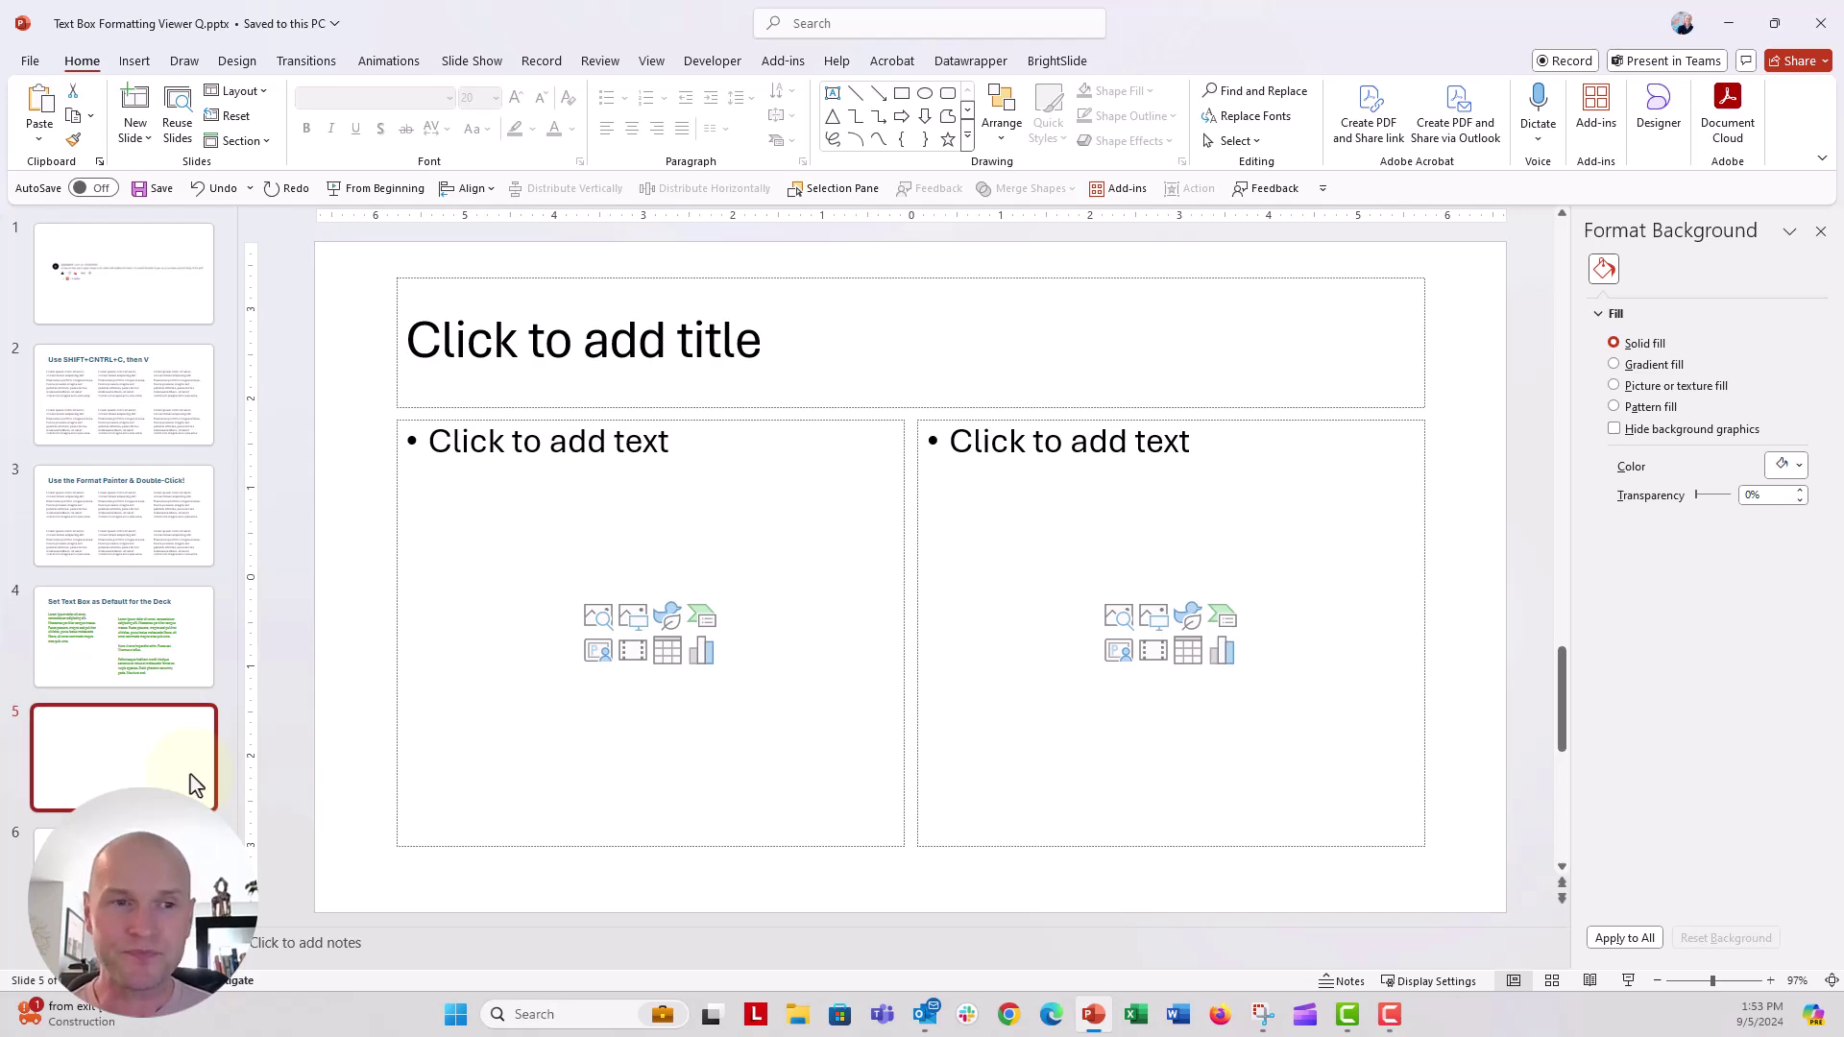
{"action": "left_click", "coordinate": [477, 356]}
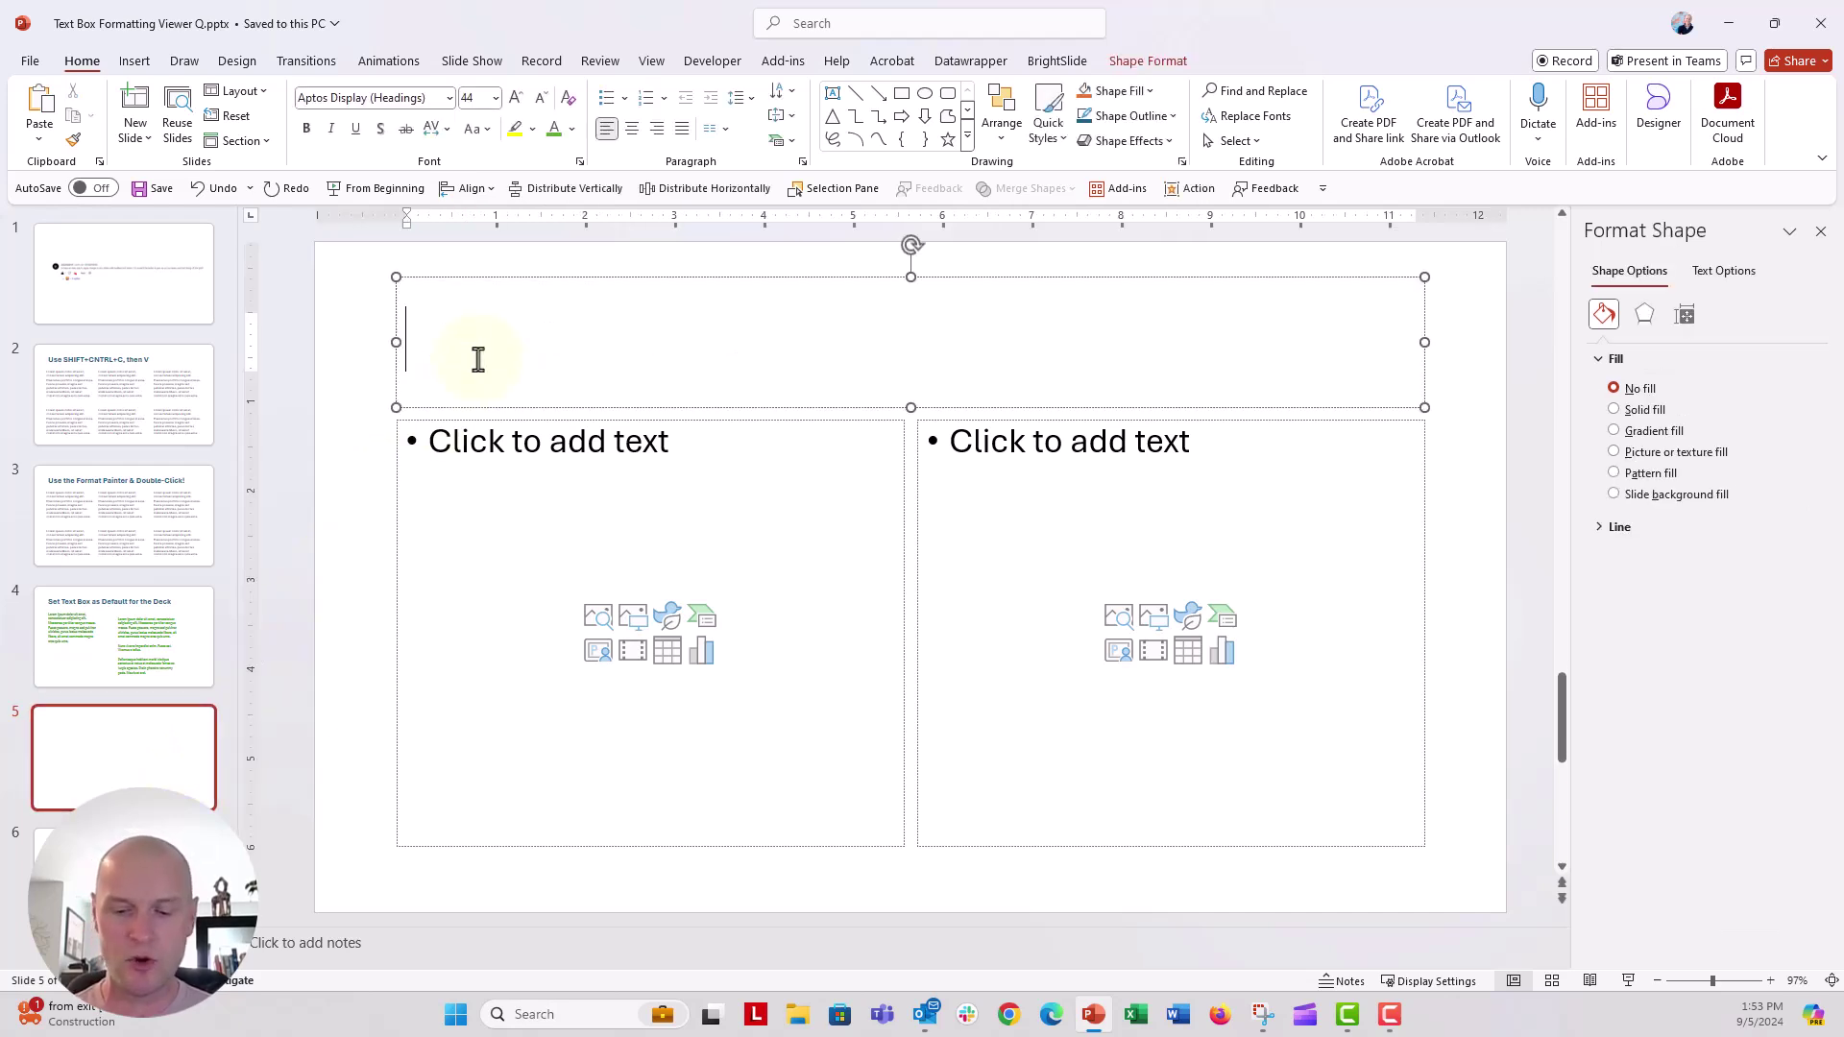
{"action": "type", "text": "SLIDE"}
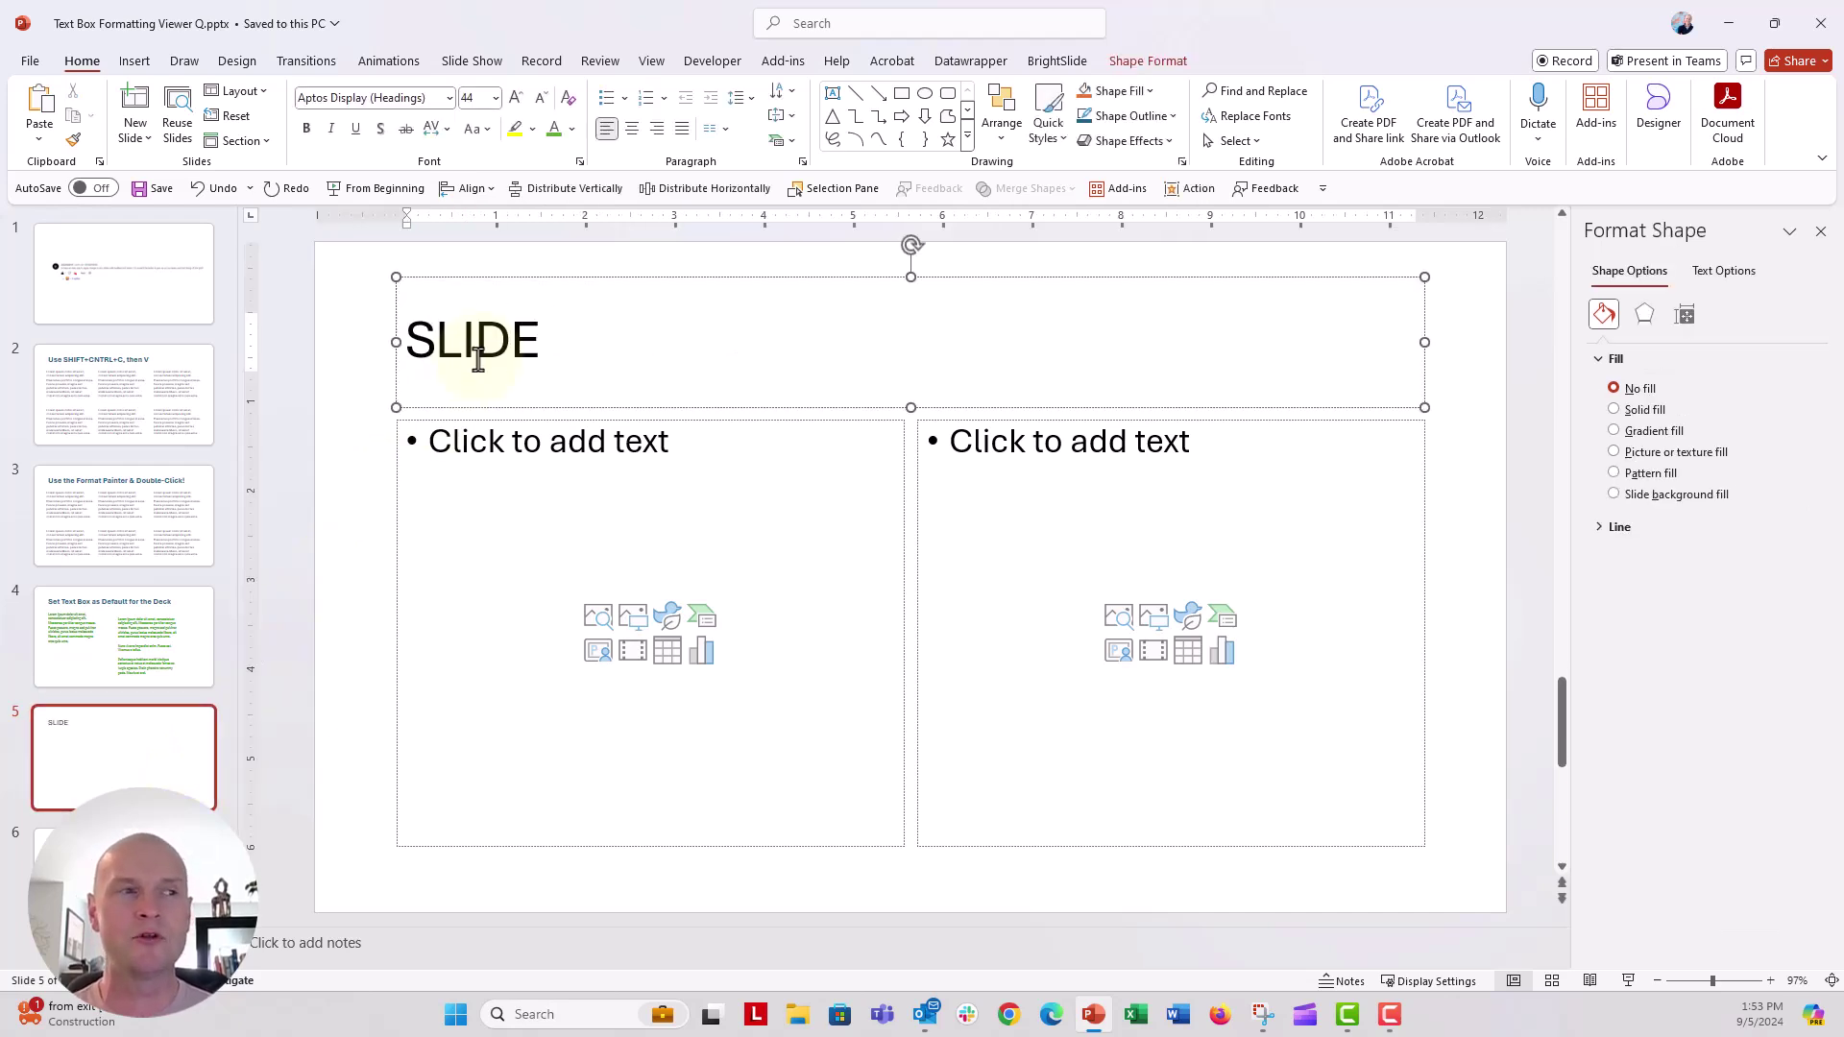
{"action": "type", "text": " TITLE"}
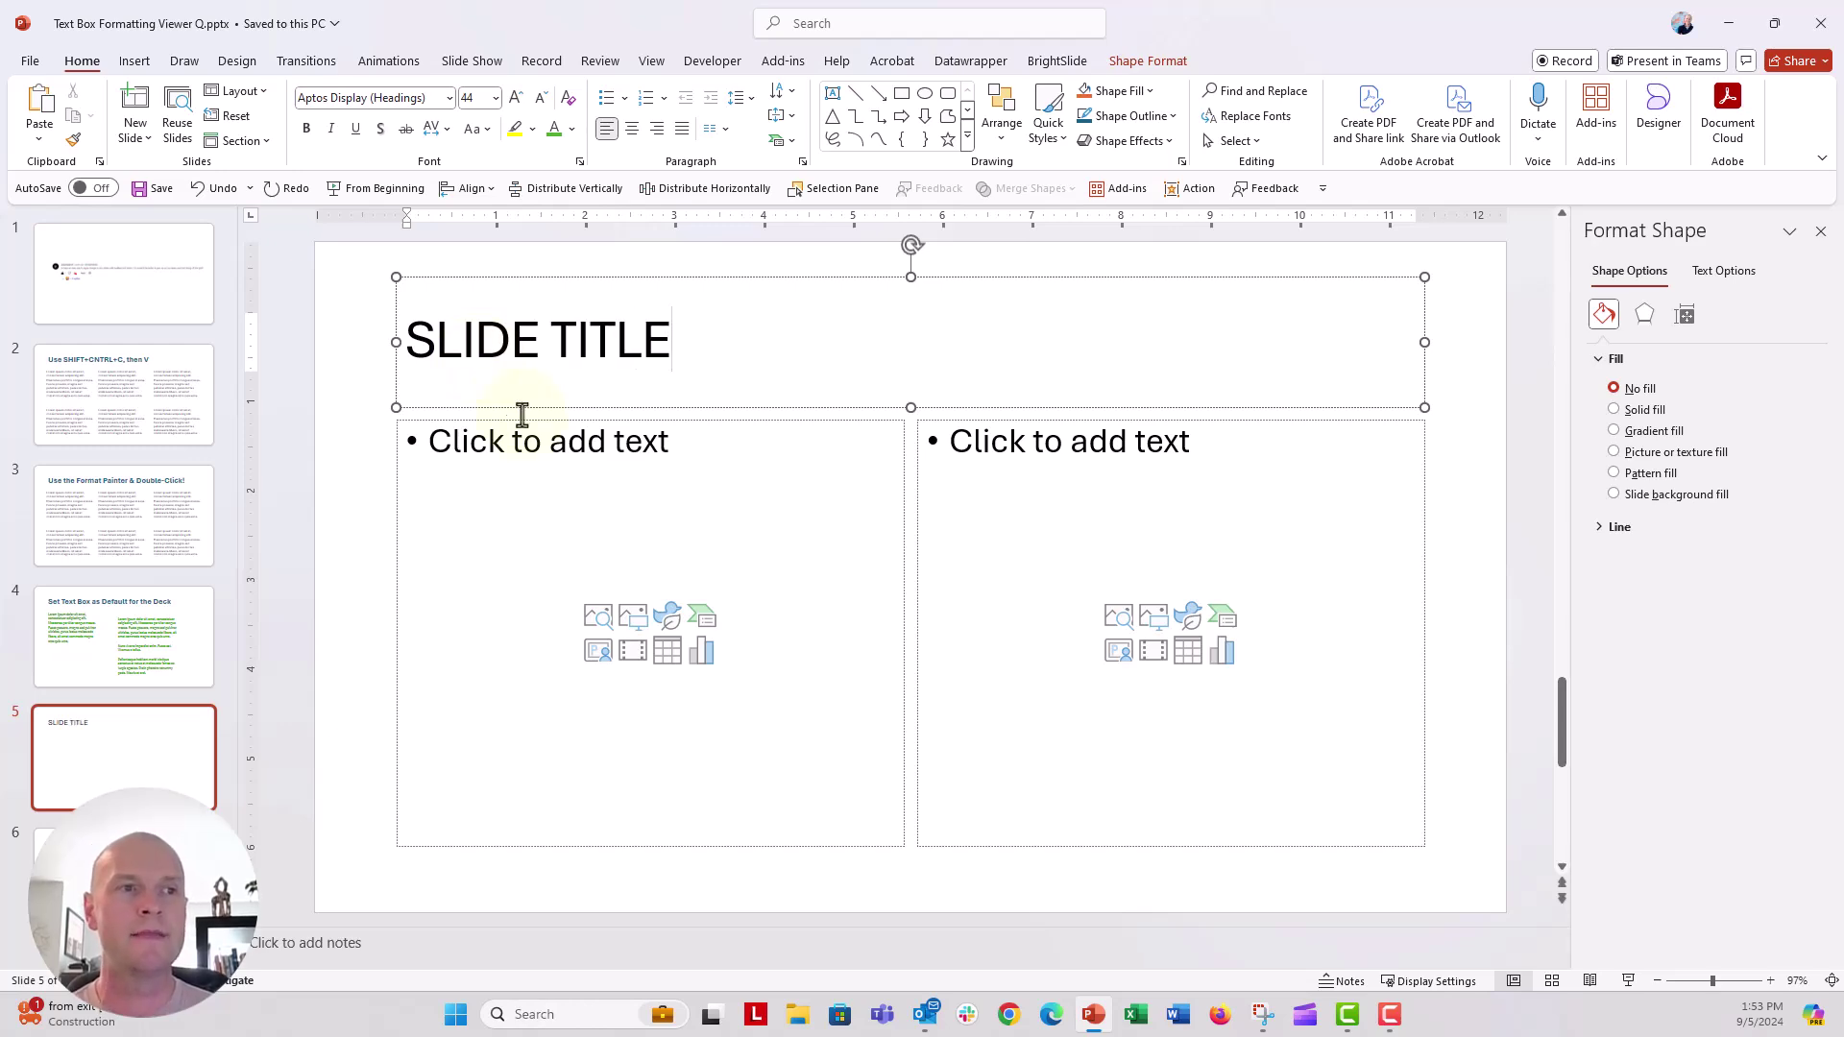
Fill both content columns with =LOREM() sample paragraphs, then move down to slide 6
{"action": "left_click", "coordinate": [555, 457]}
{"action": "type", "text": "=LOREM()"}
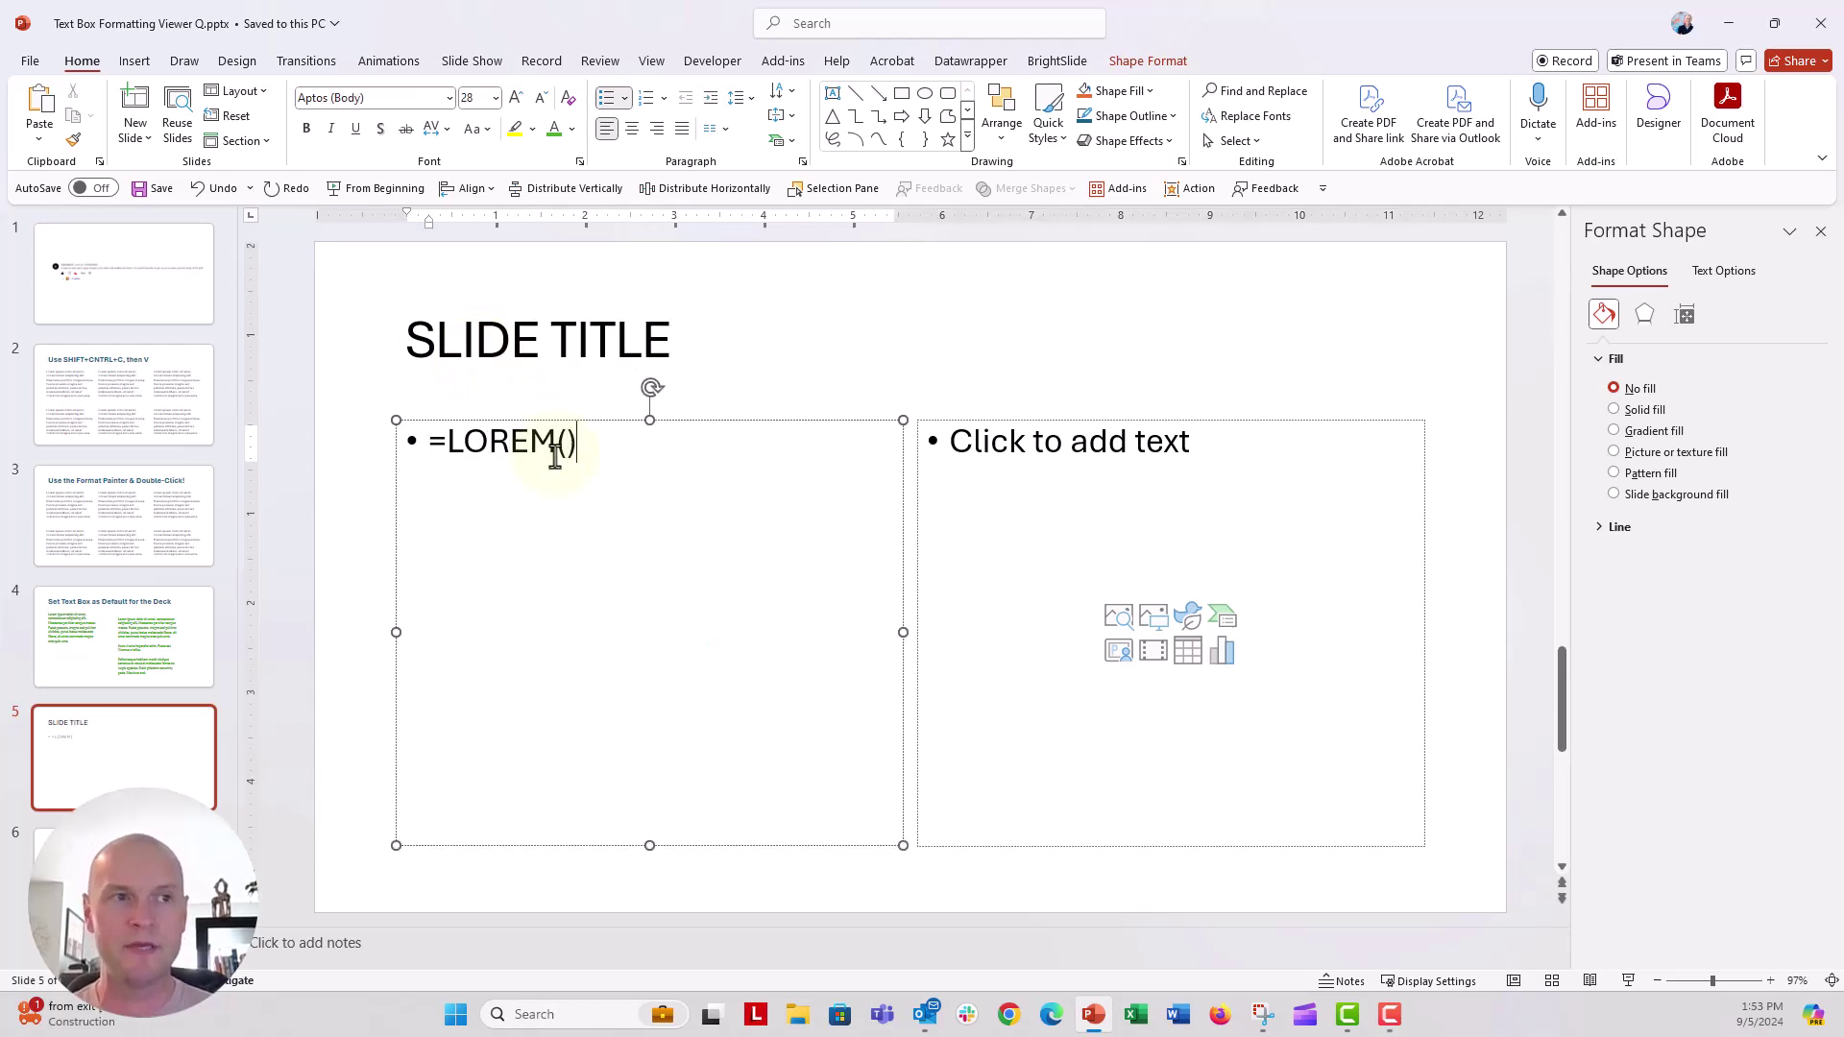
{"action": "key", "text": "Return"}
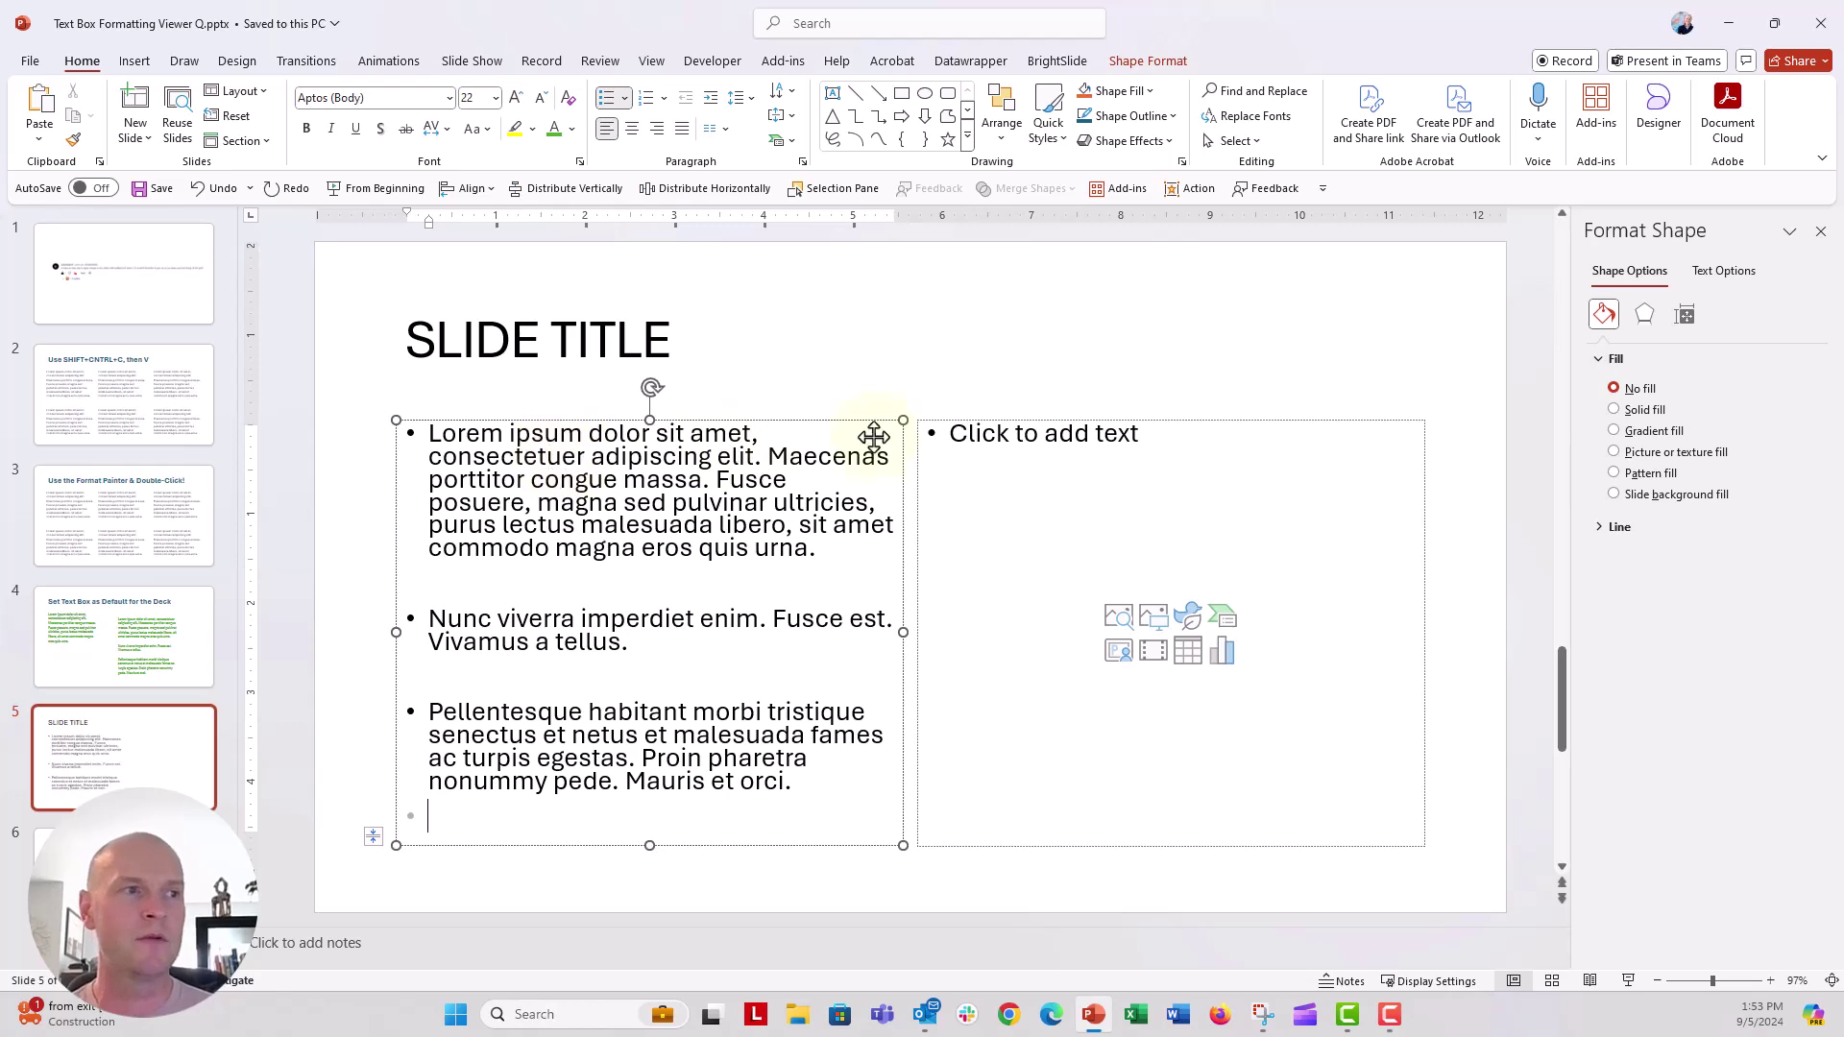
{"action": "left_click", "coordinate": [951, 434]}
{"action": "type", "text": "=lorem()"}
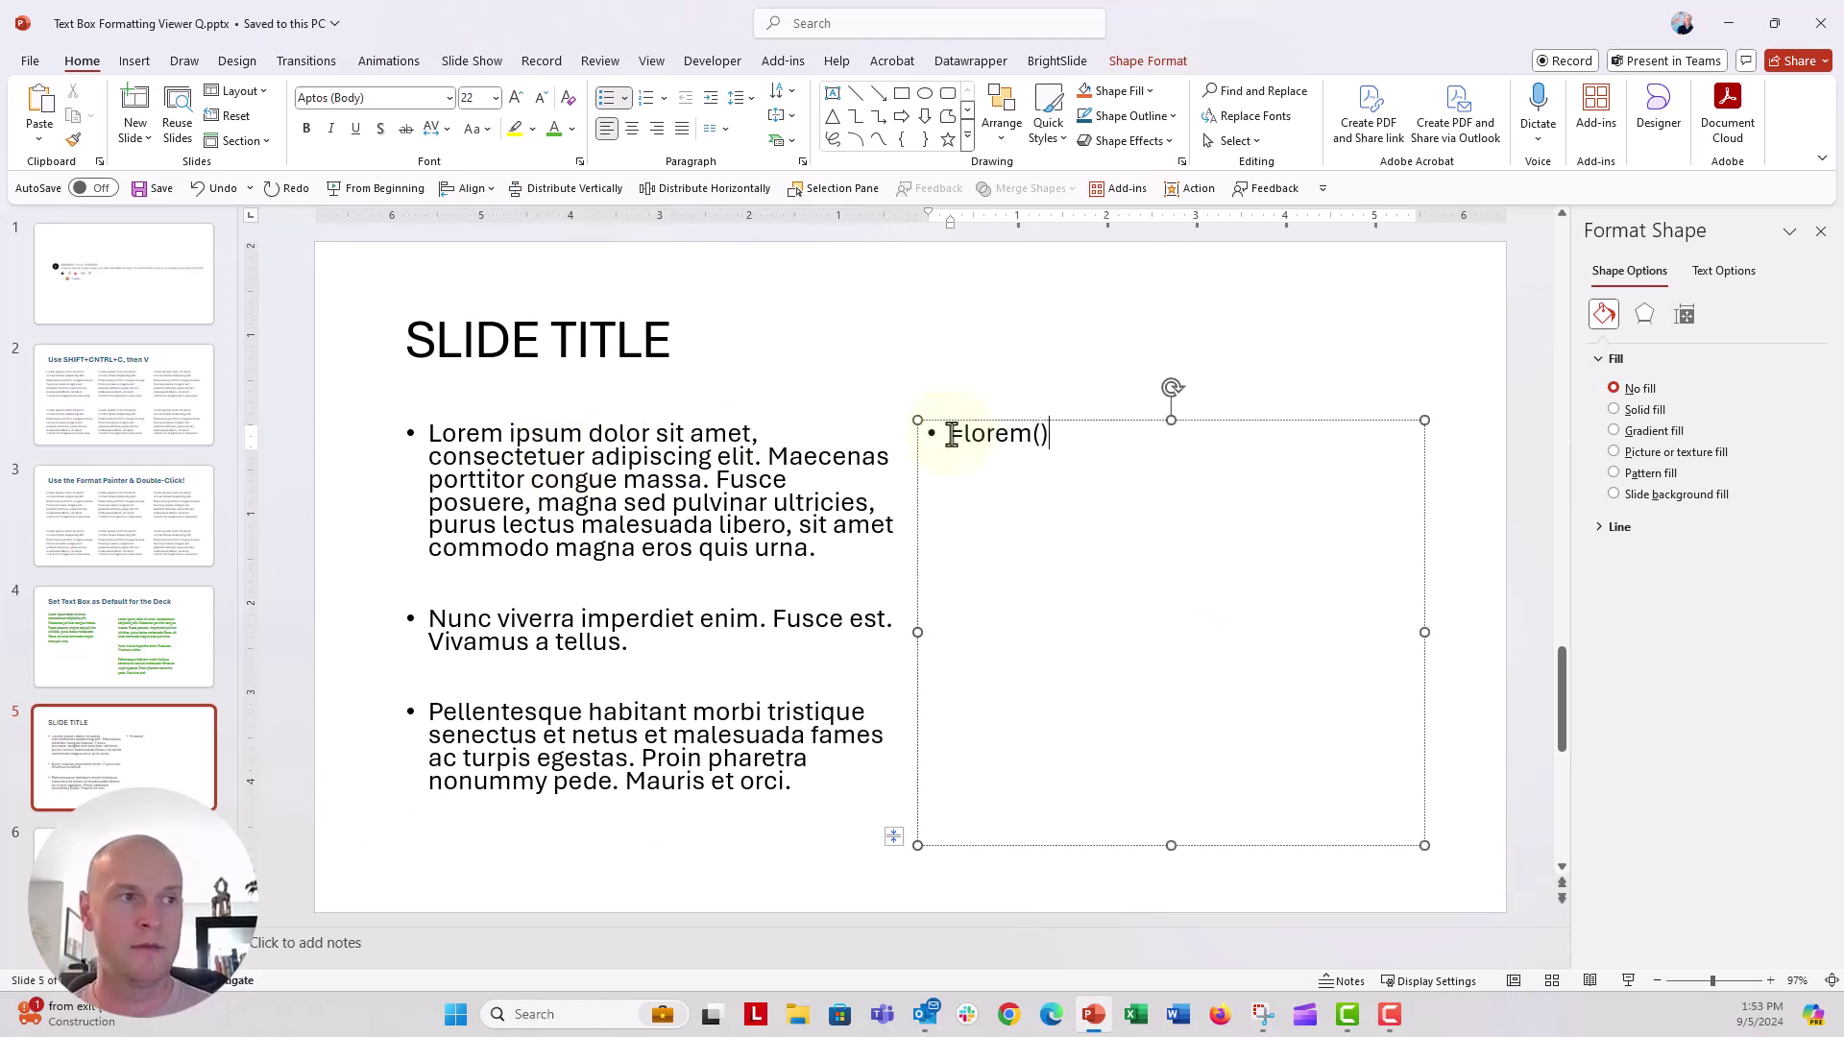
{"action": "key", "text": "Return"}
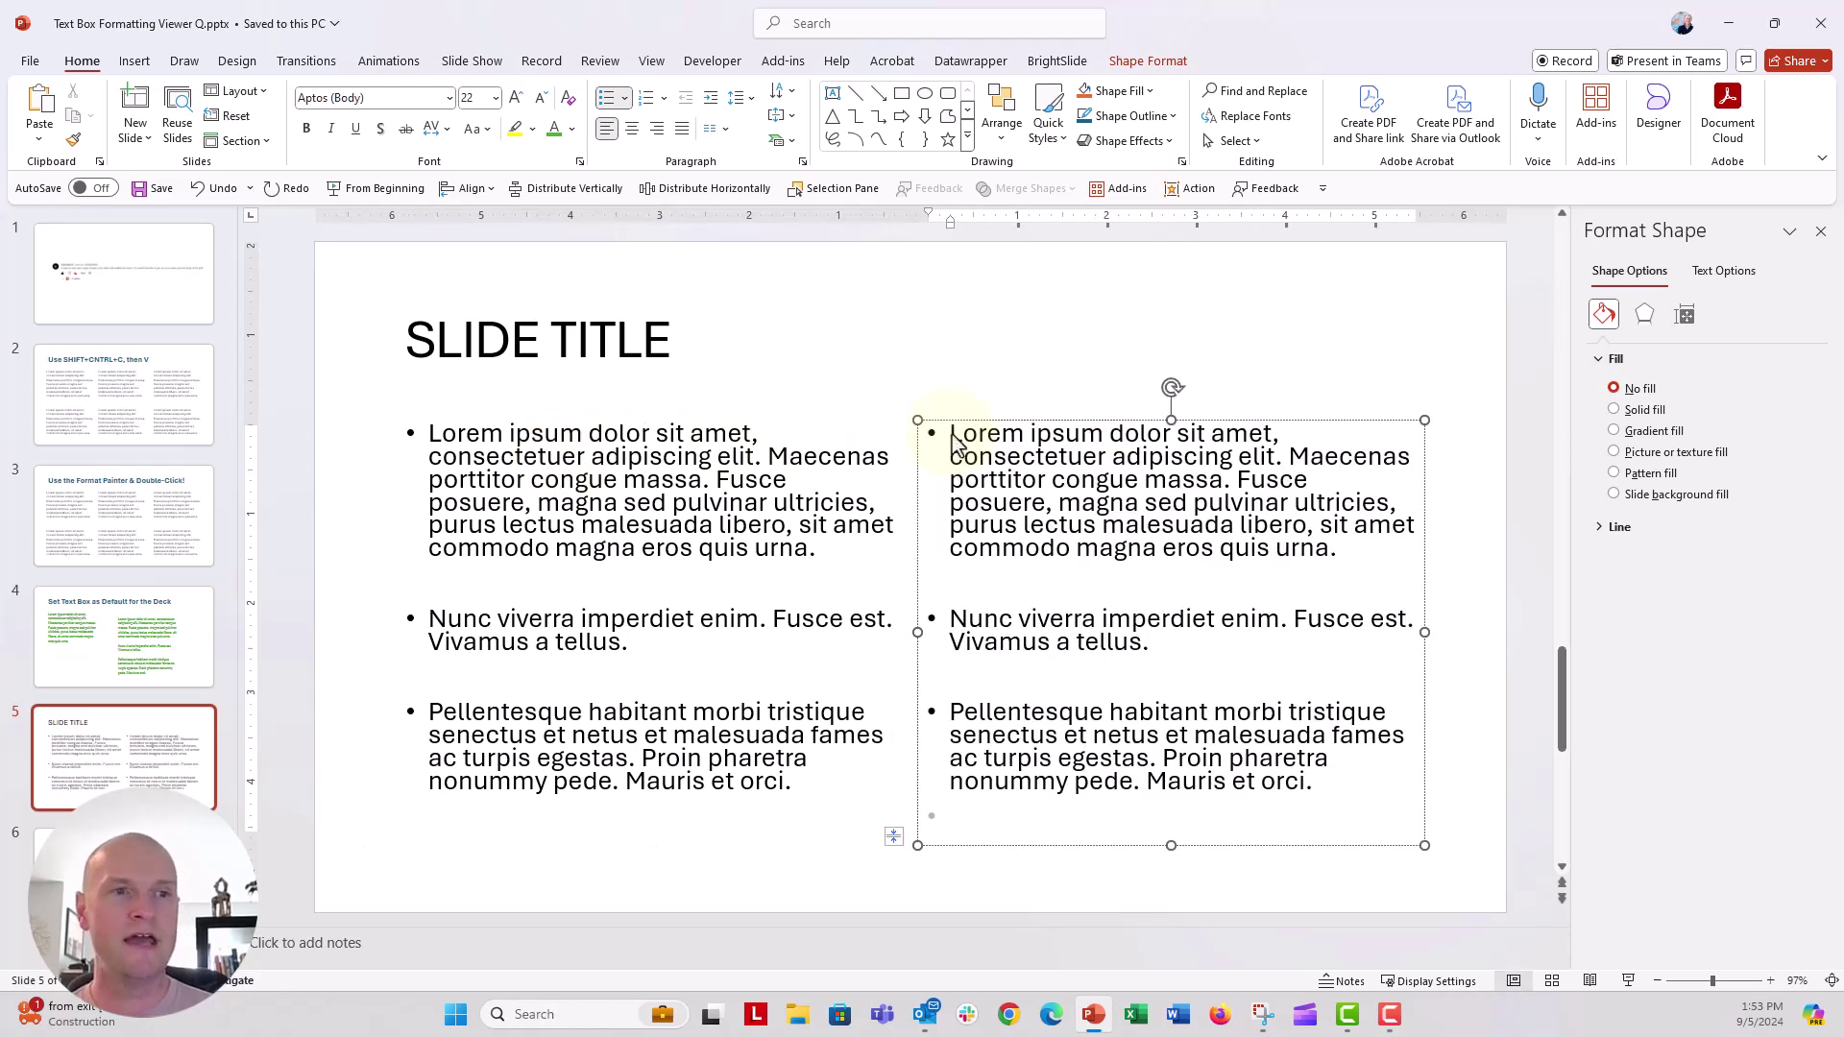
{"action": "key", "text": "Escape"}
{"action": "key", "text": "Escape"}
{"action": "scroll", "coordinate": [423, 420], "scroll_direction": "down", "scroll_amount": 1}
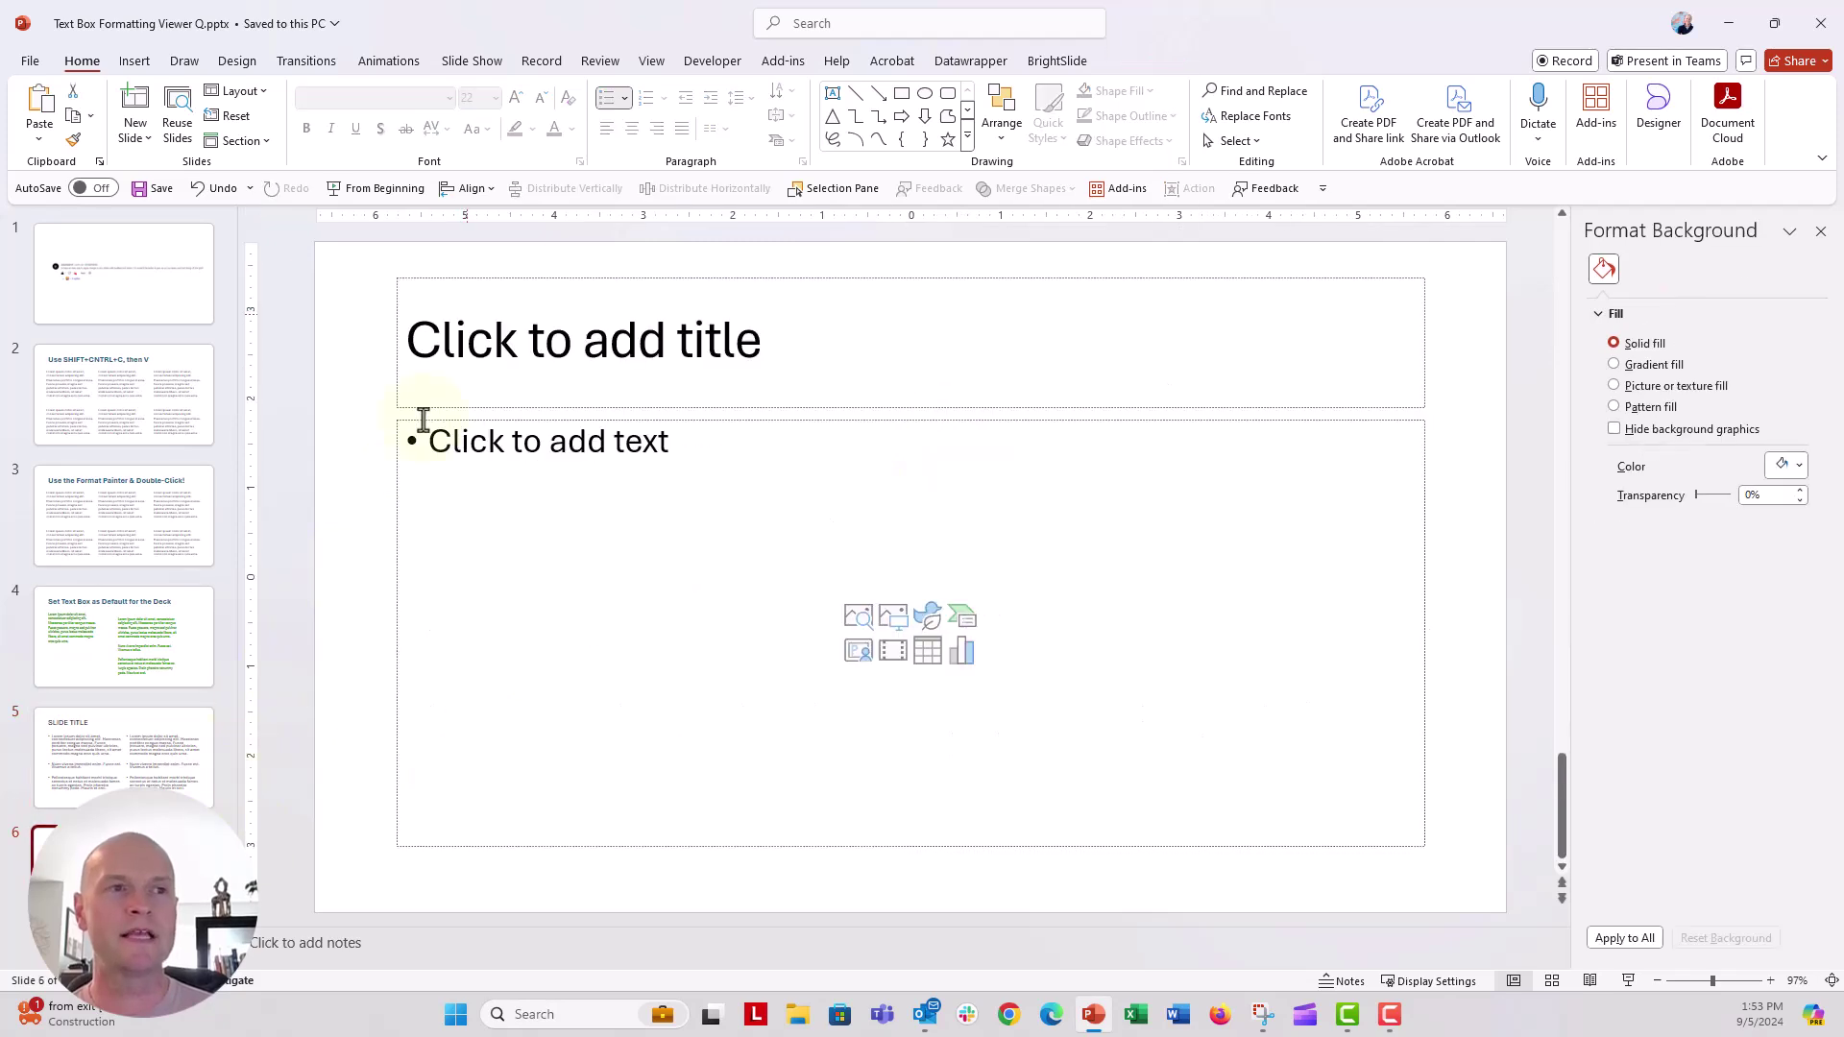
Title slide 6 'SLIDE TITLE', fill its body with =LOREM() paragraphs, and return to slide 5
{"action": "left_click", "coordinate": [465, 341]}
{"action": "type", "text": "SLIDE TITLE"}
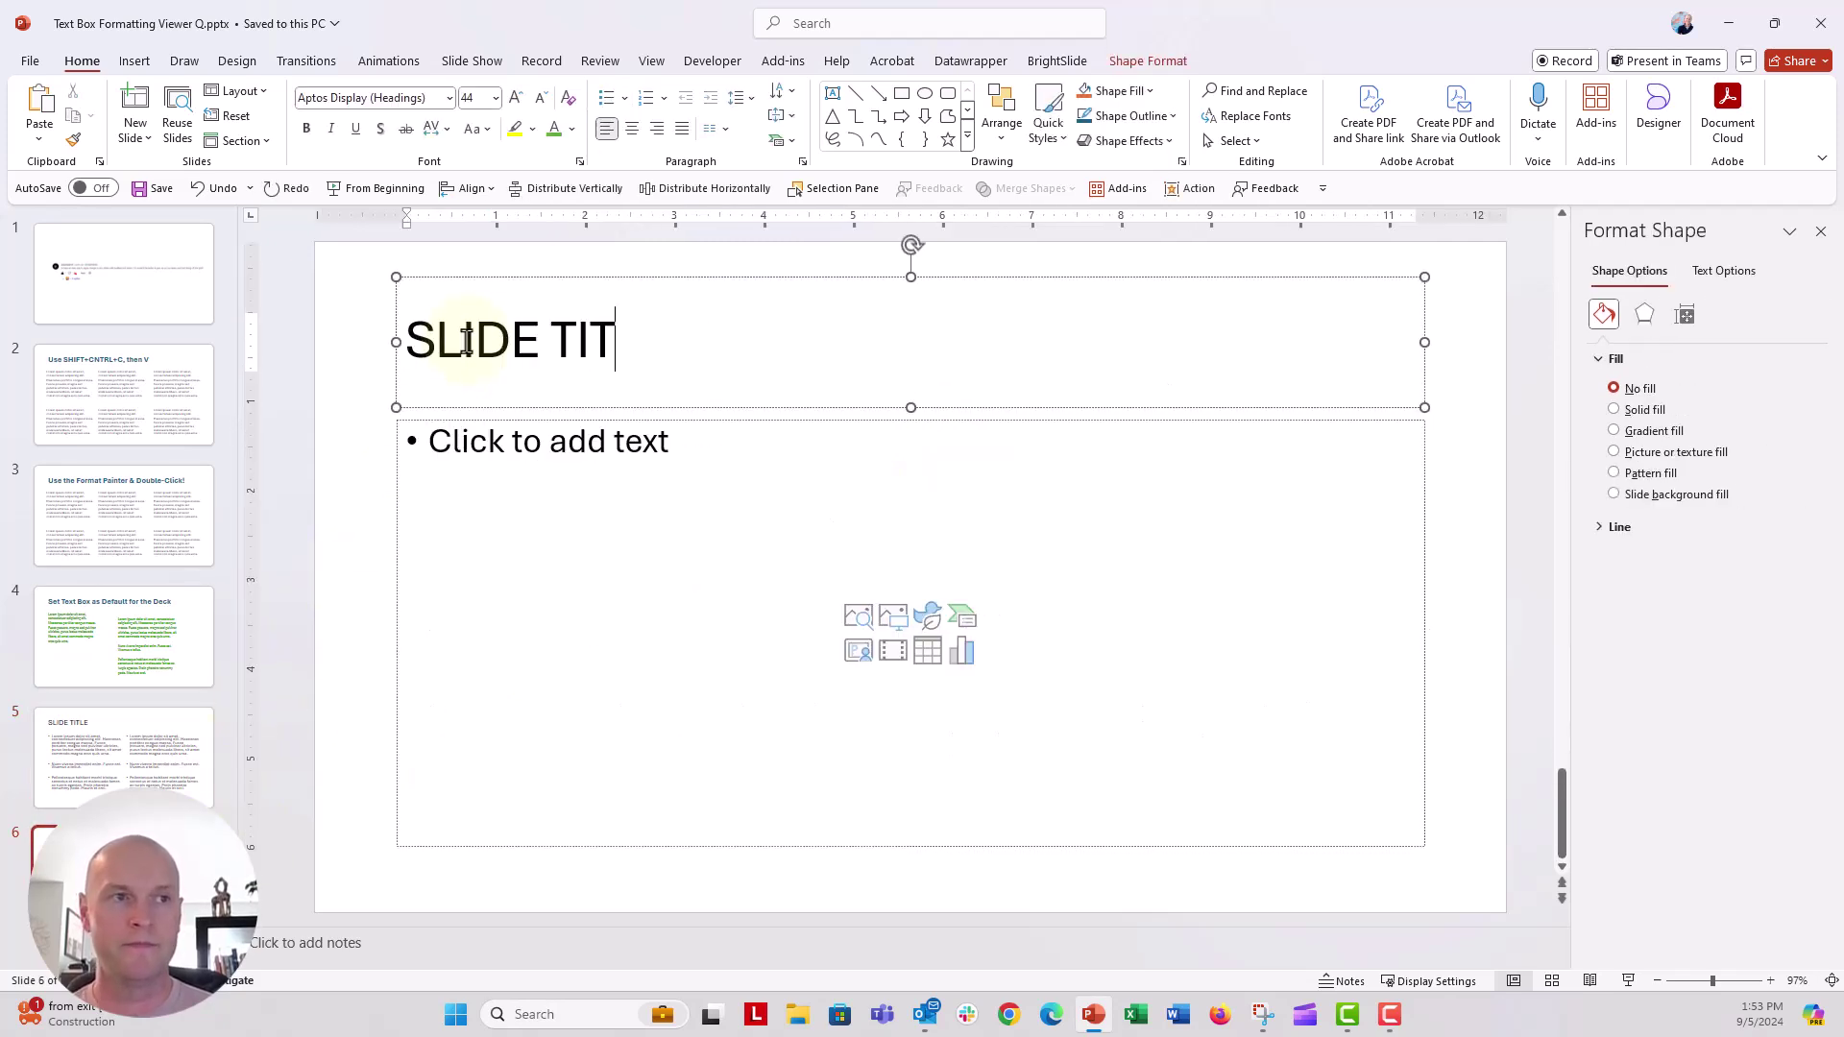
{"action": "left_click", "coordinate": [441, 451]}
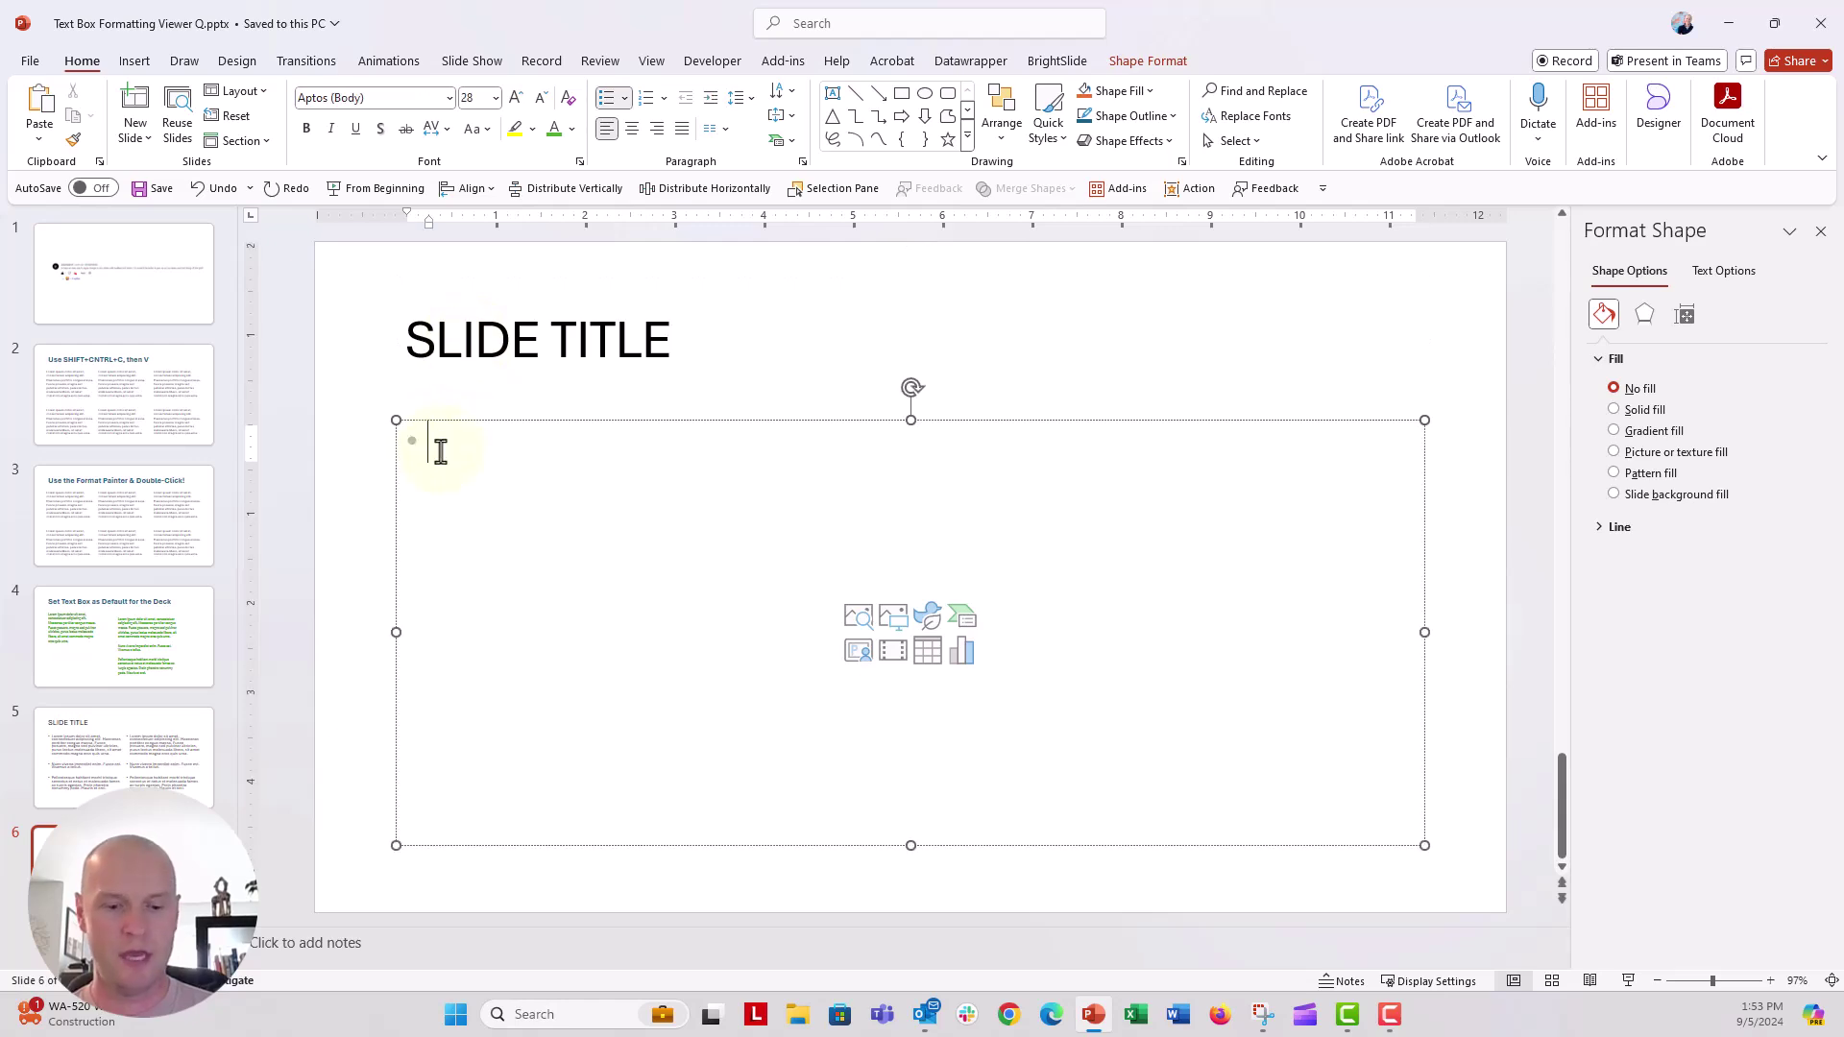
{"action": "type", "text": "=LOREM()"}
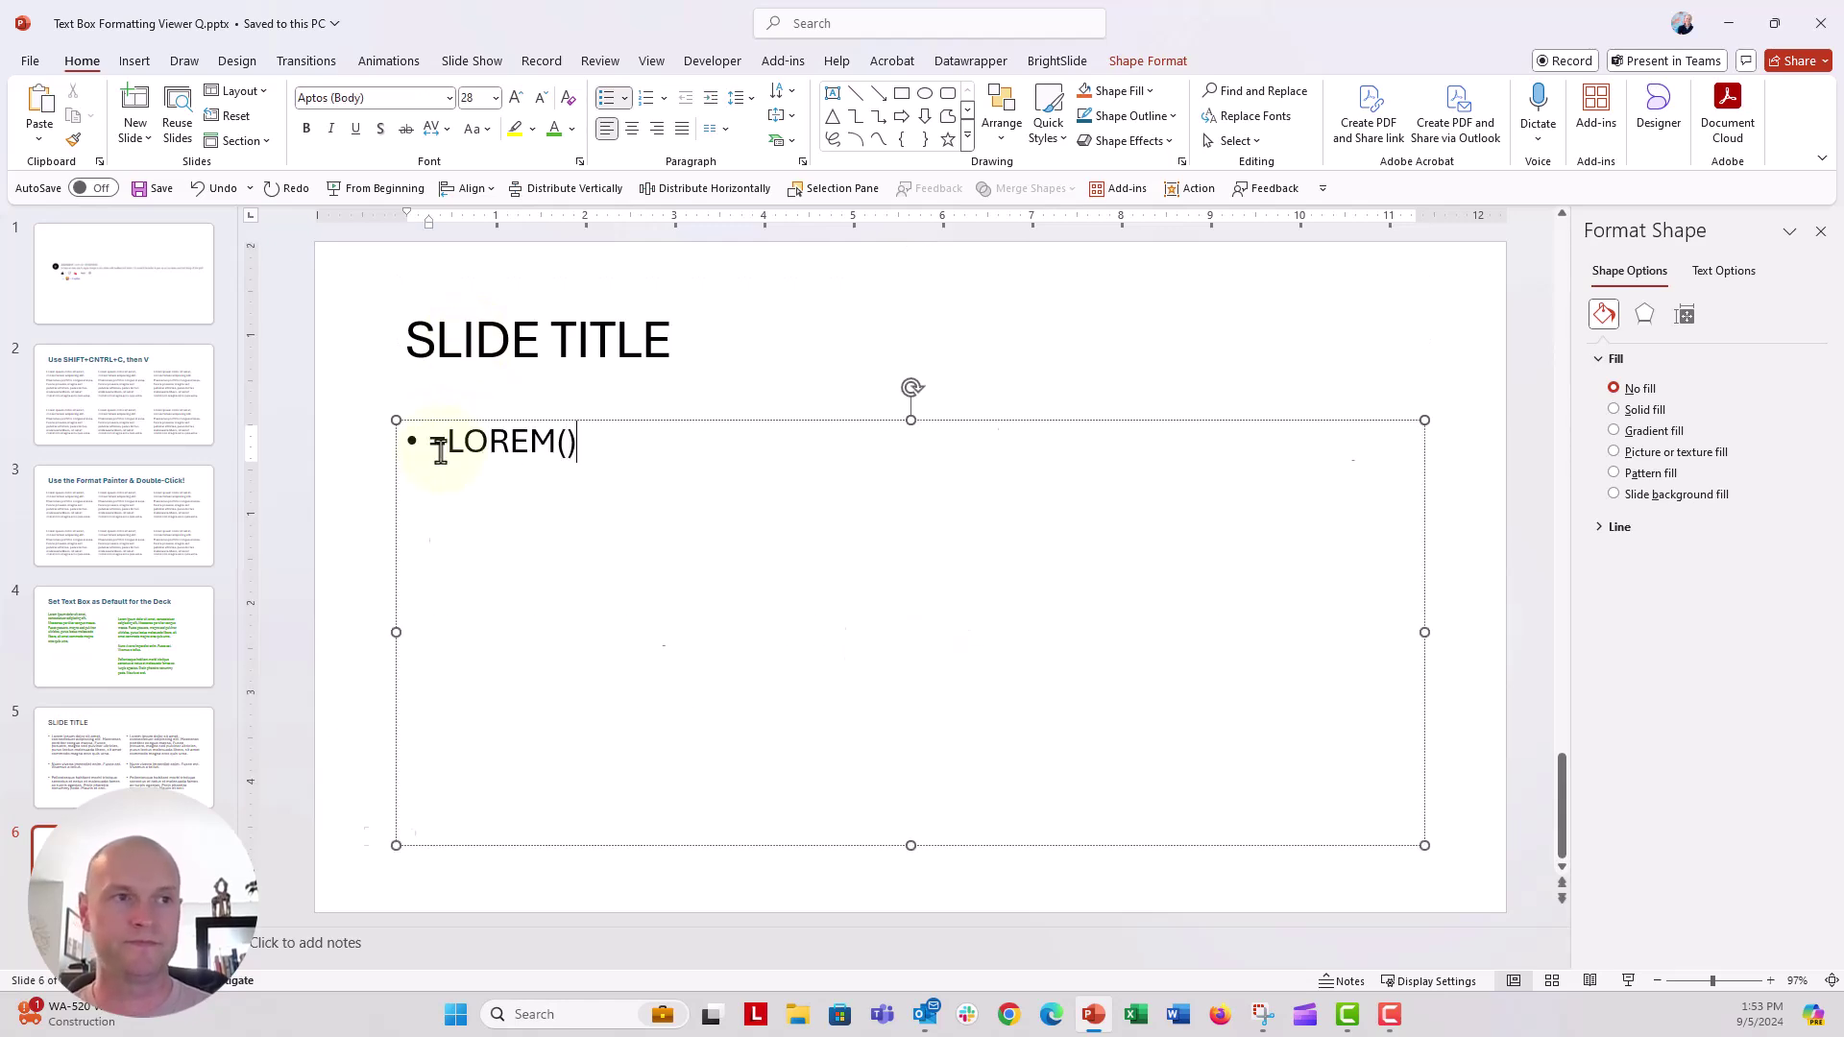
{"action": "key", "text": "Return"}
{"action": "left_click", "coordinate": [123, 749]}
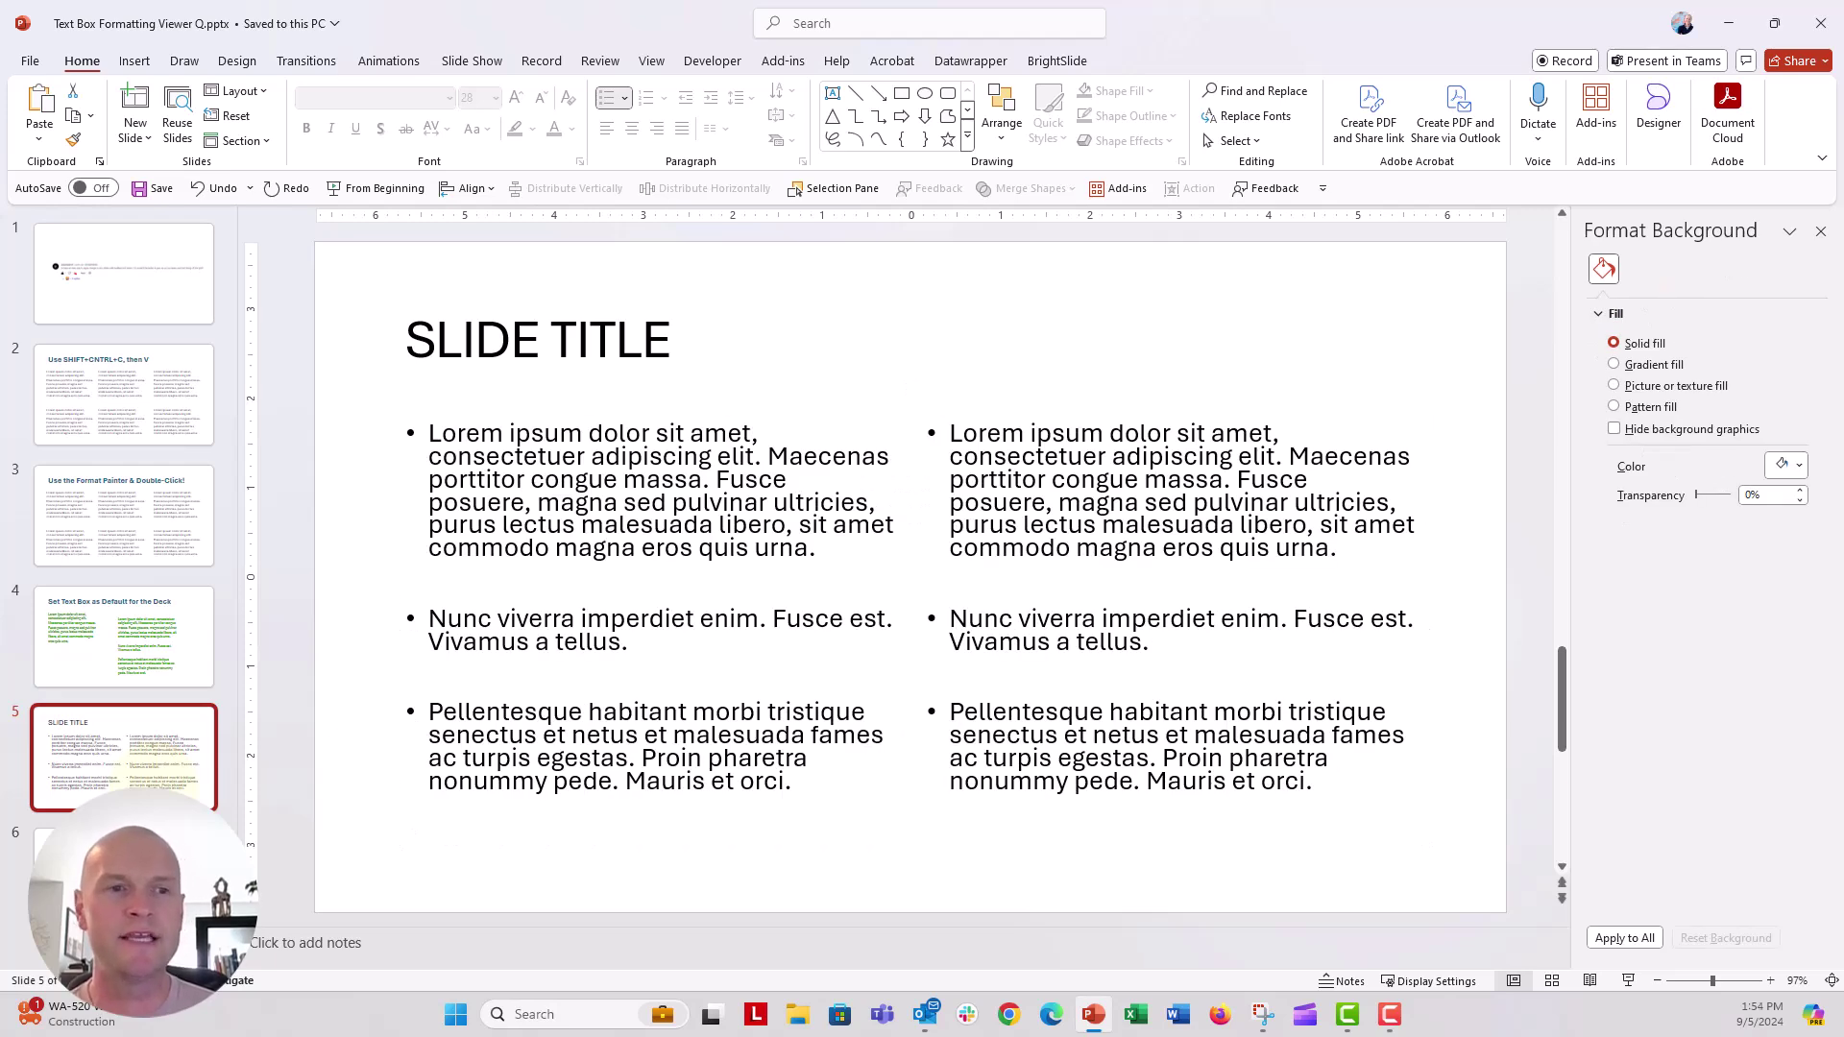
Switch to Slide Master view, showing slide 5's Two Content Layout
{"action": "left_click", "coordinate": [660, 67]}
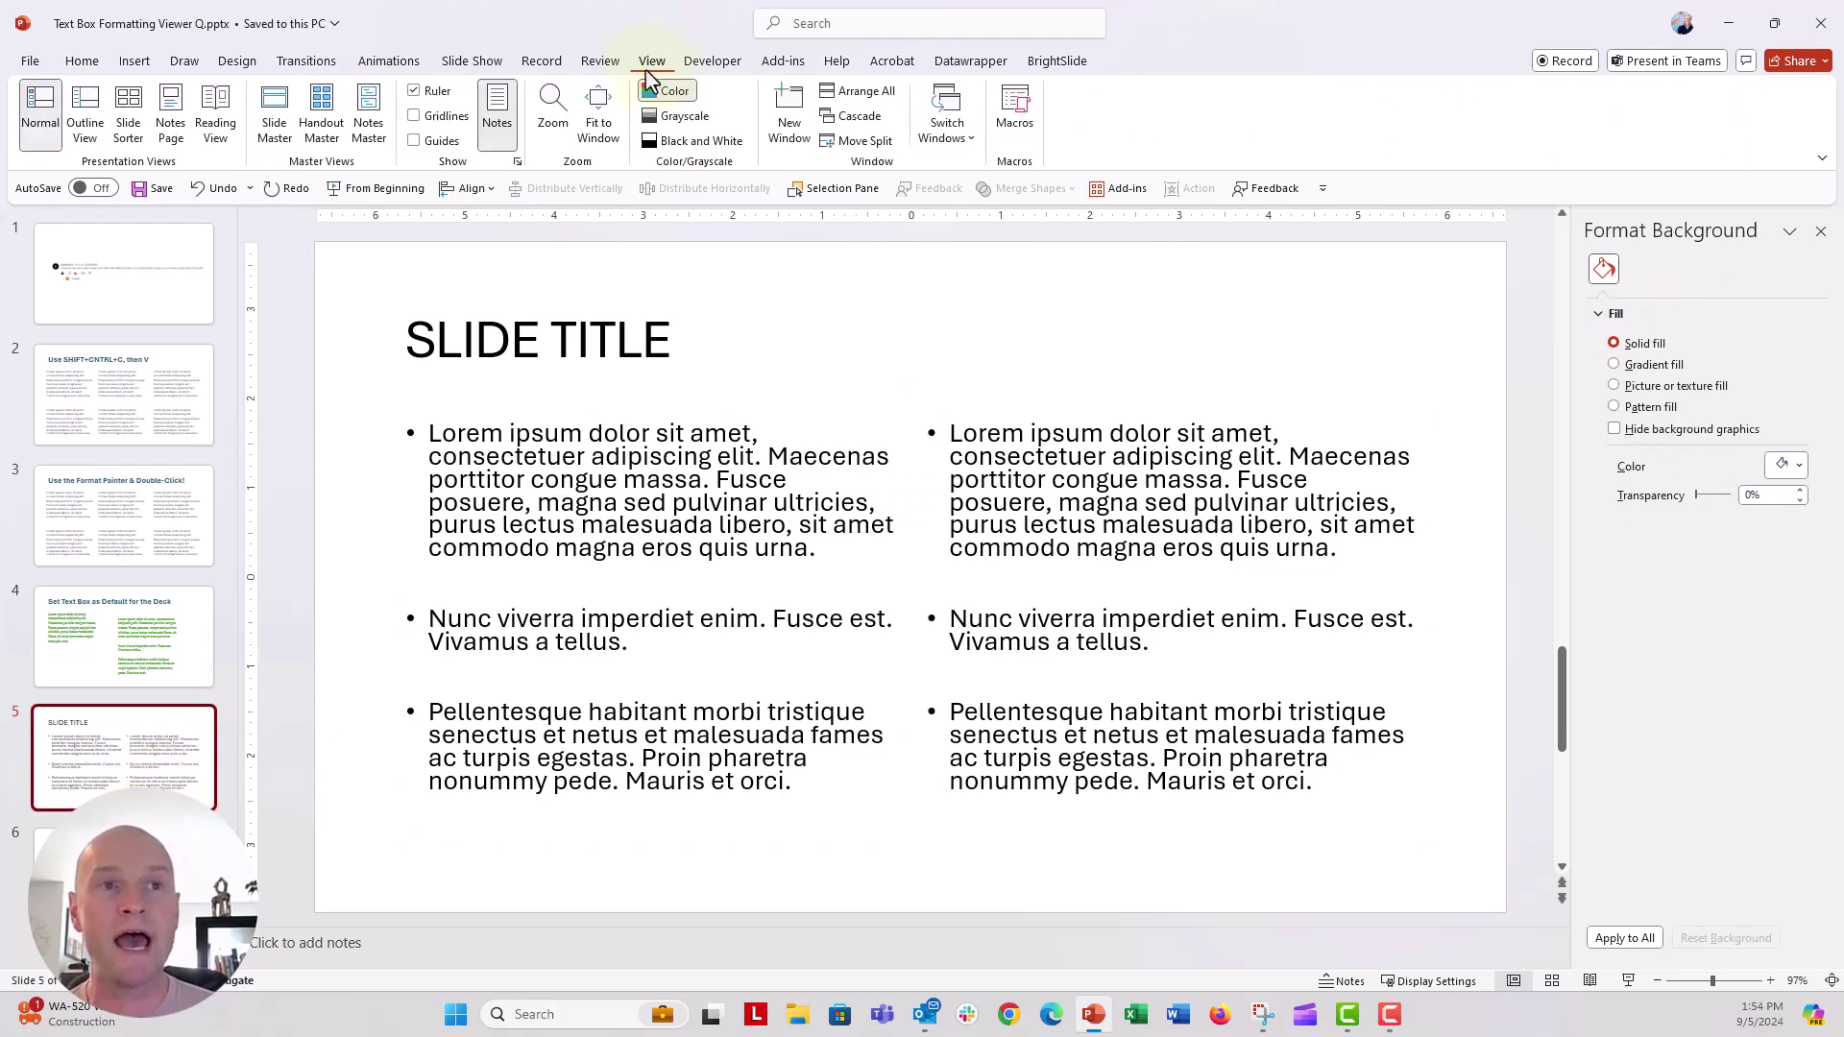
{"action": "left_click", "coordinate": [275, 129]}
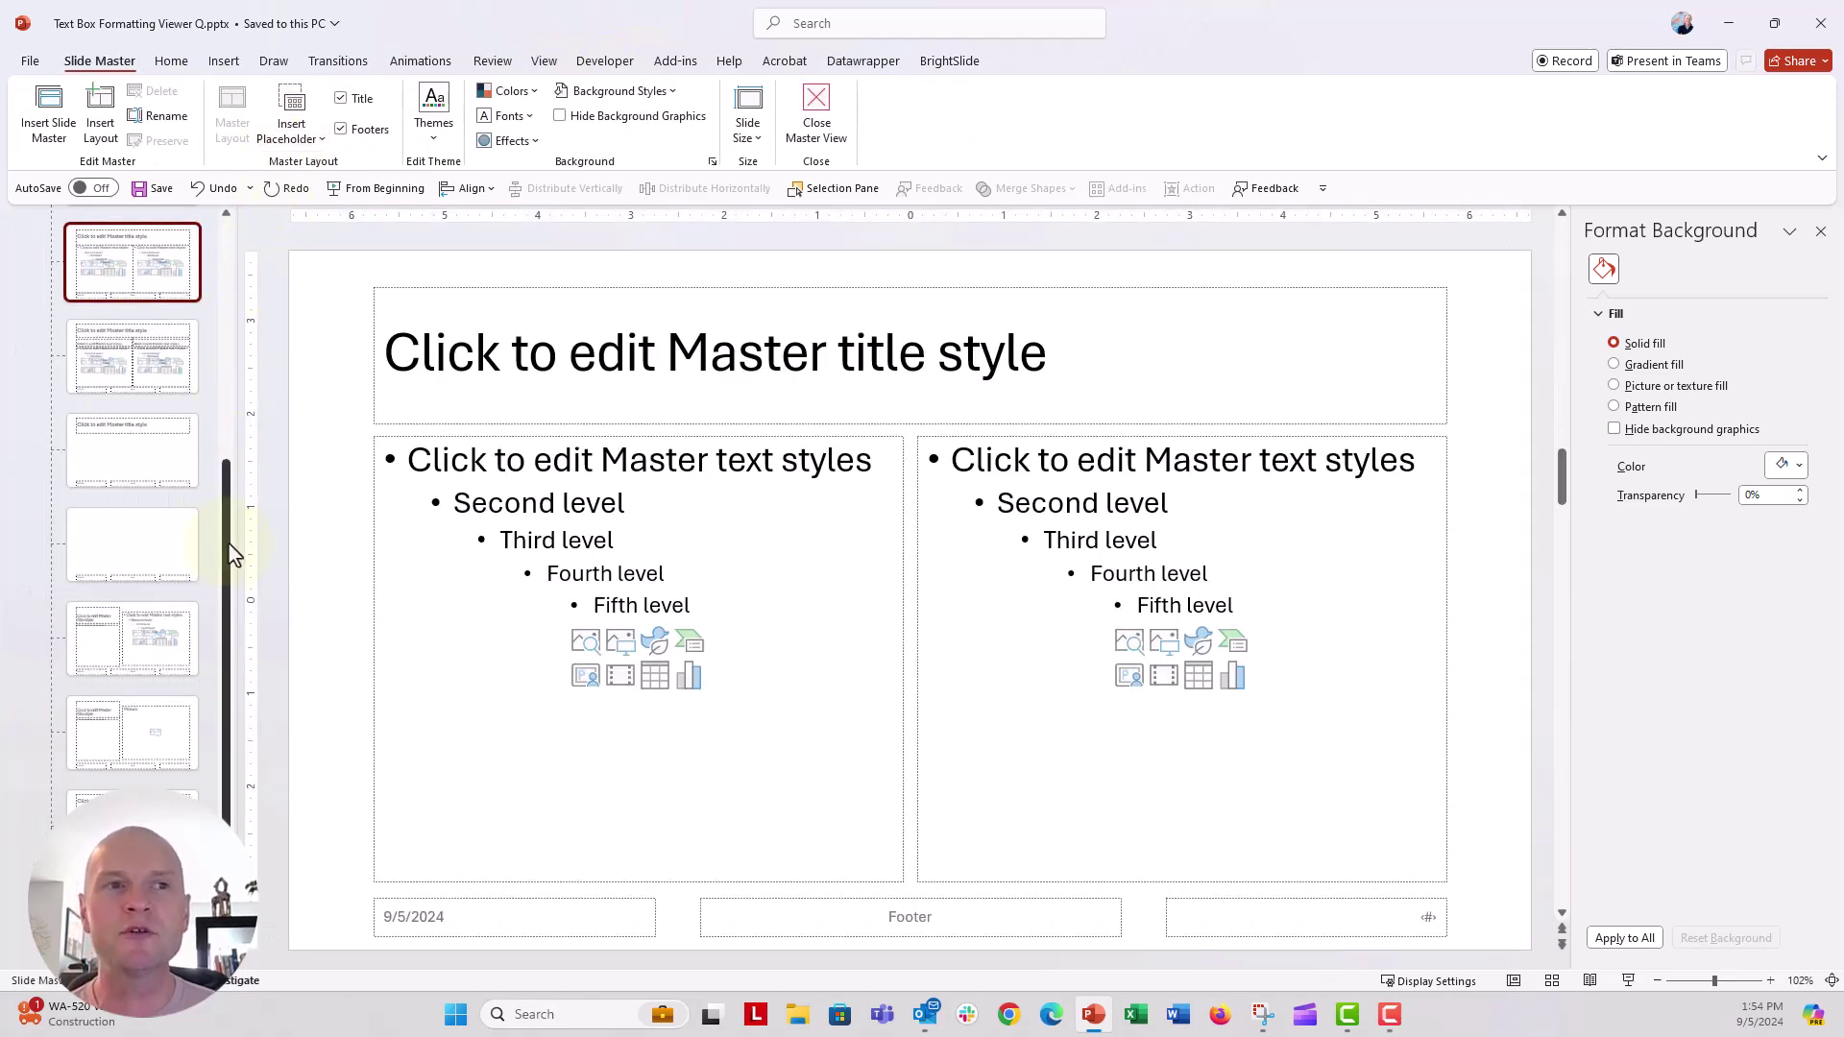
{"action": "left_click_drag", "start_coordinate": [230, 552], "coordinate": [243, 378]}
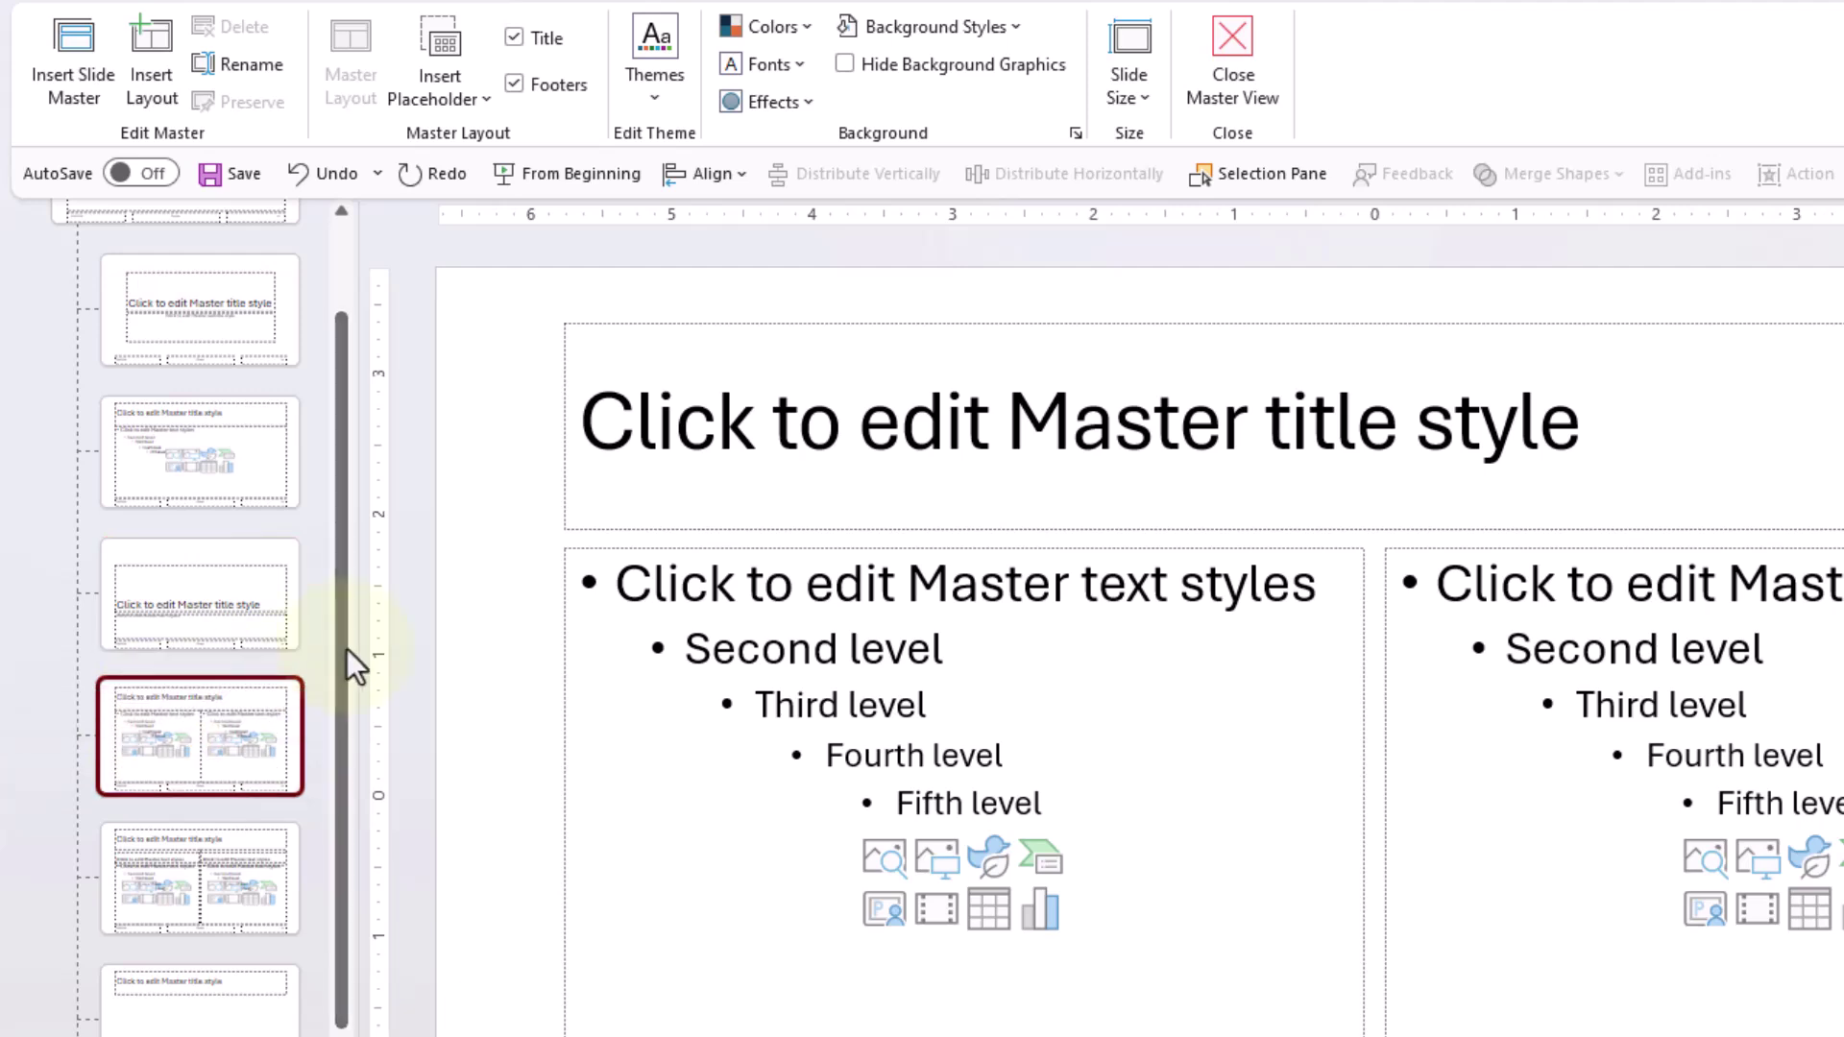
Look through the slide master, then the Title Slide, third and Section Header layouts
{"action": "left_click_drag", "start_coordinate": [348, 650], "coordinate": [320, 422]}
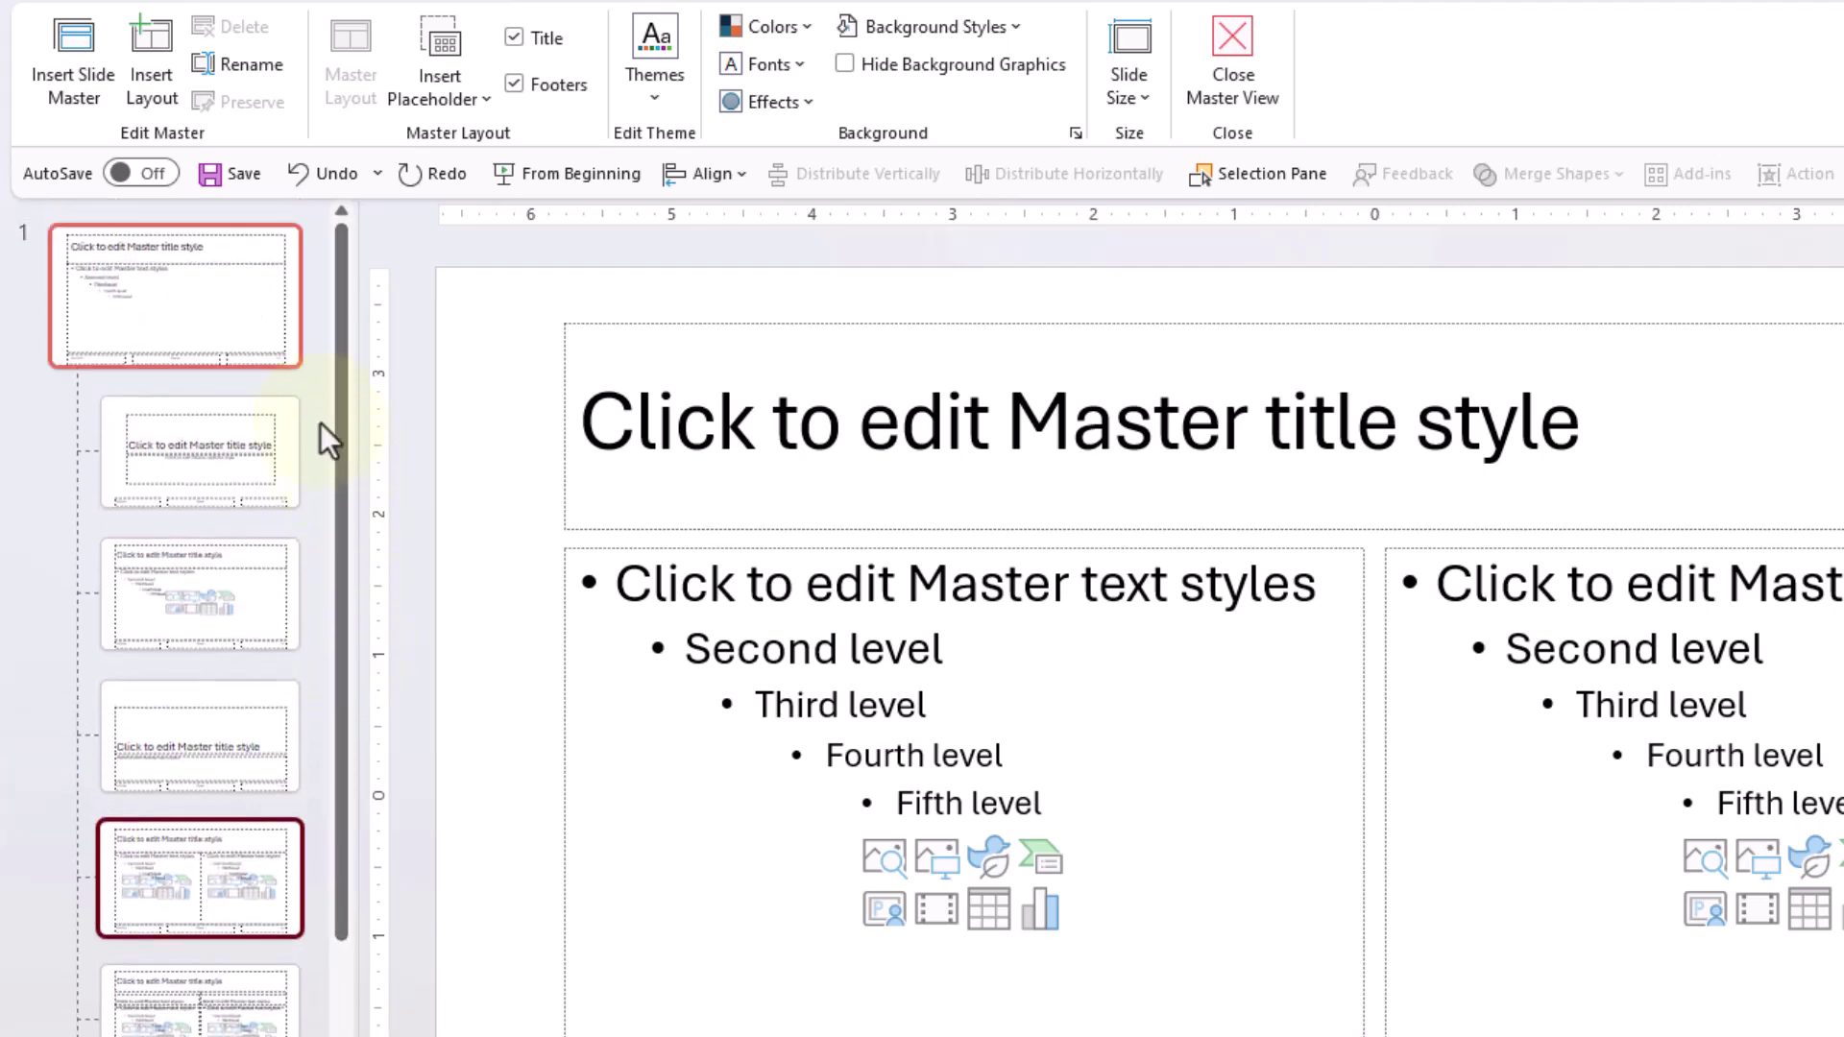
{"action": "left_click", "coordinate": [277, 328]}
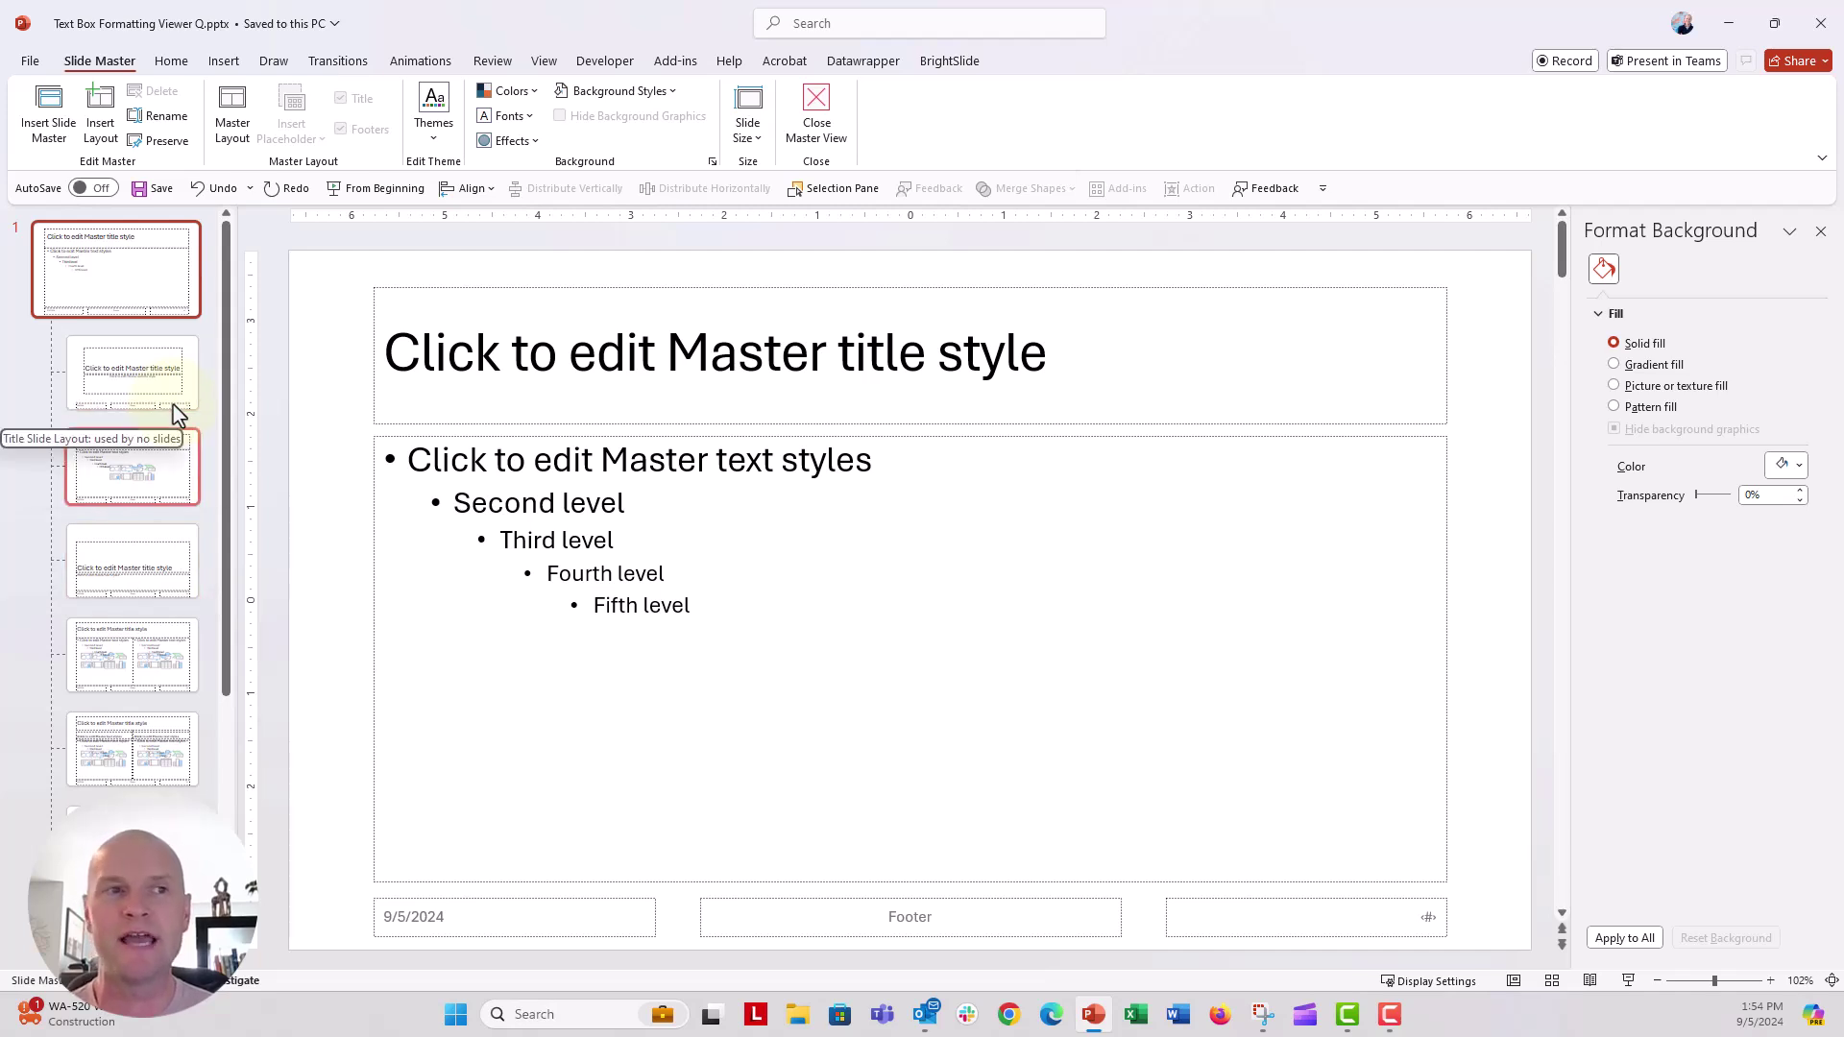
{"action": "left_click", "coordinate": [373, 344]}
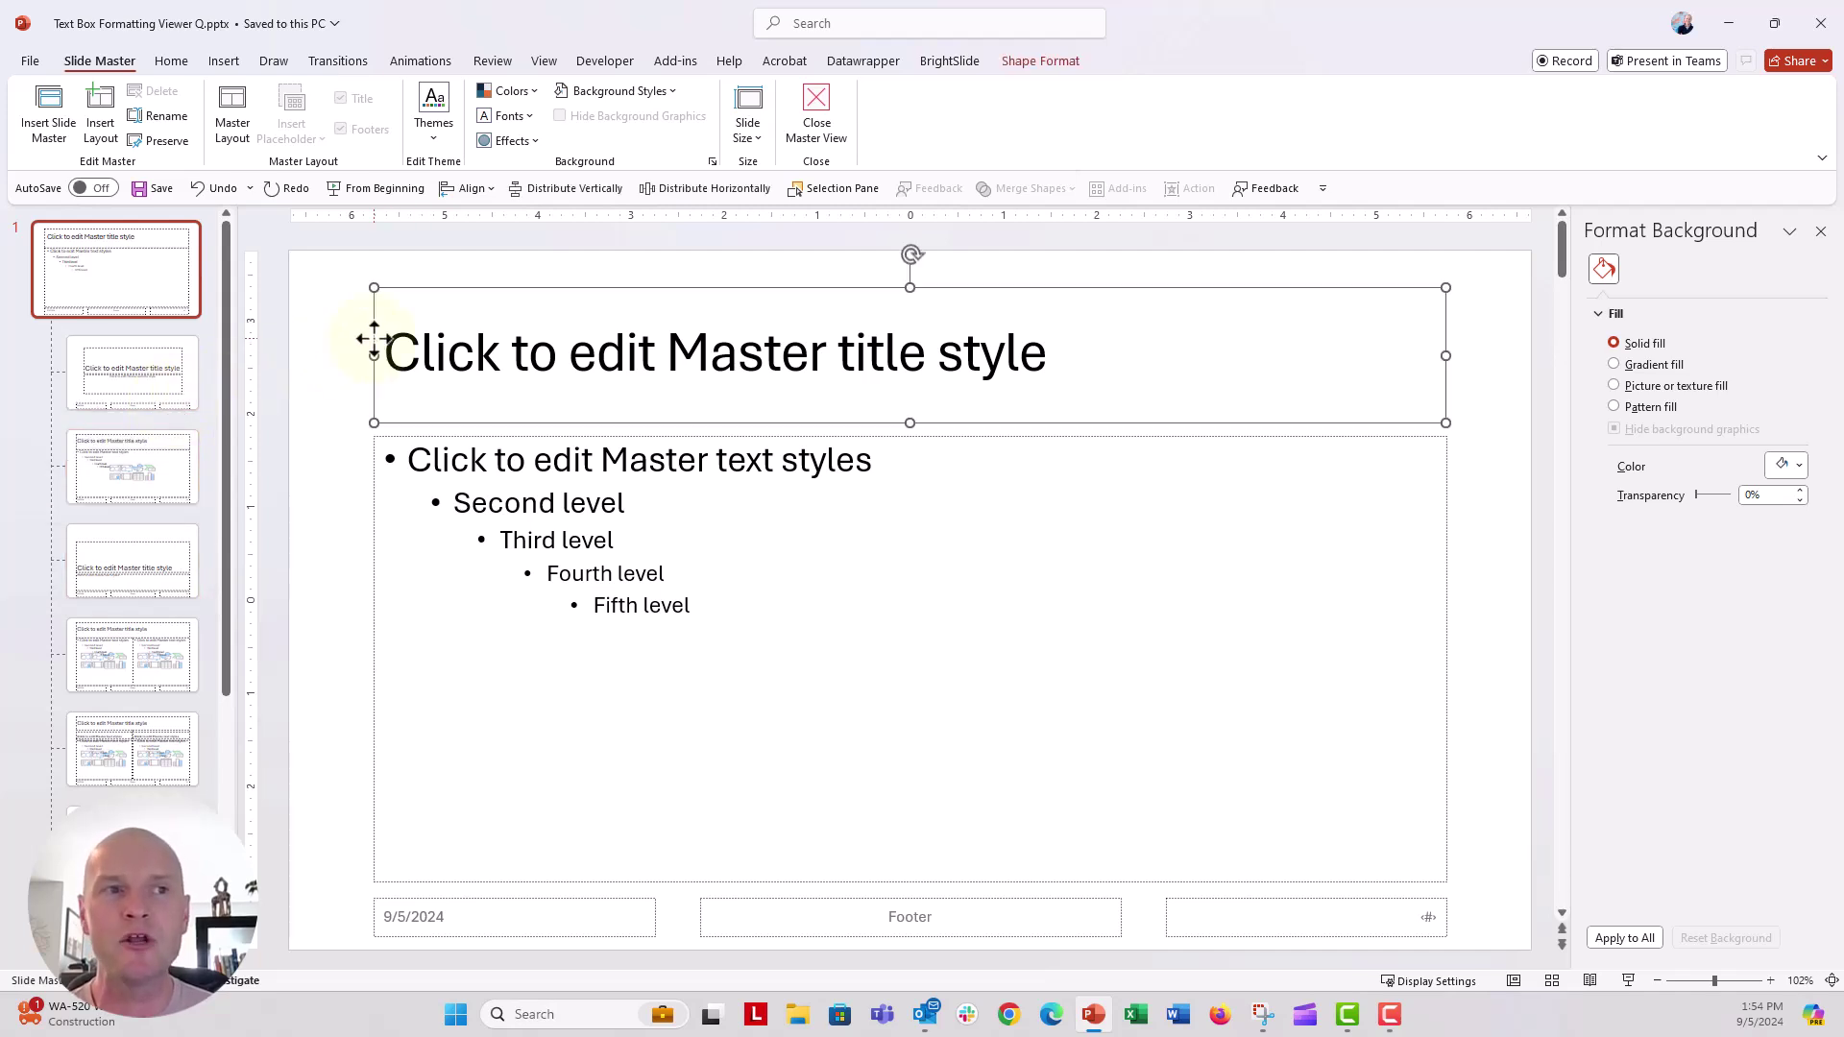
{"action": "left_click", "coordinate": [170, 367]}
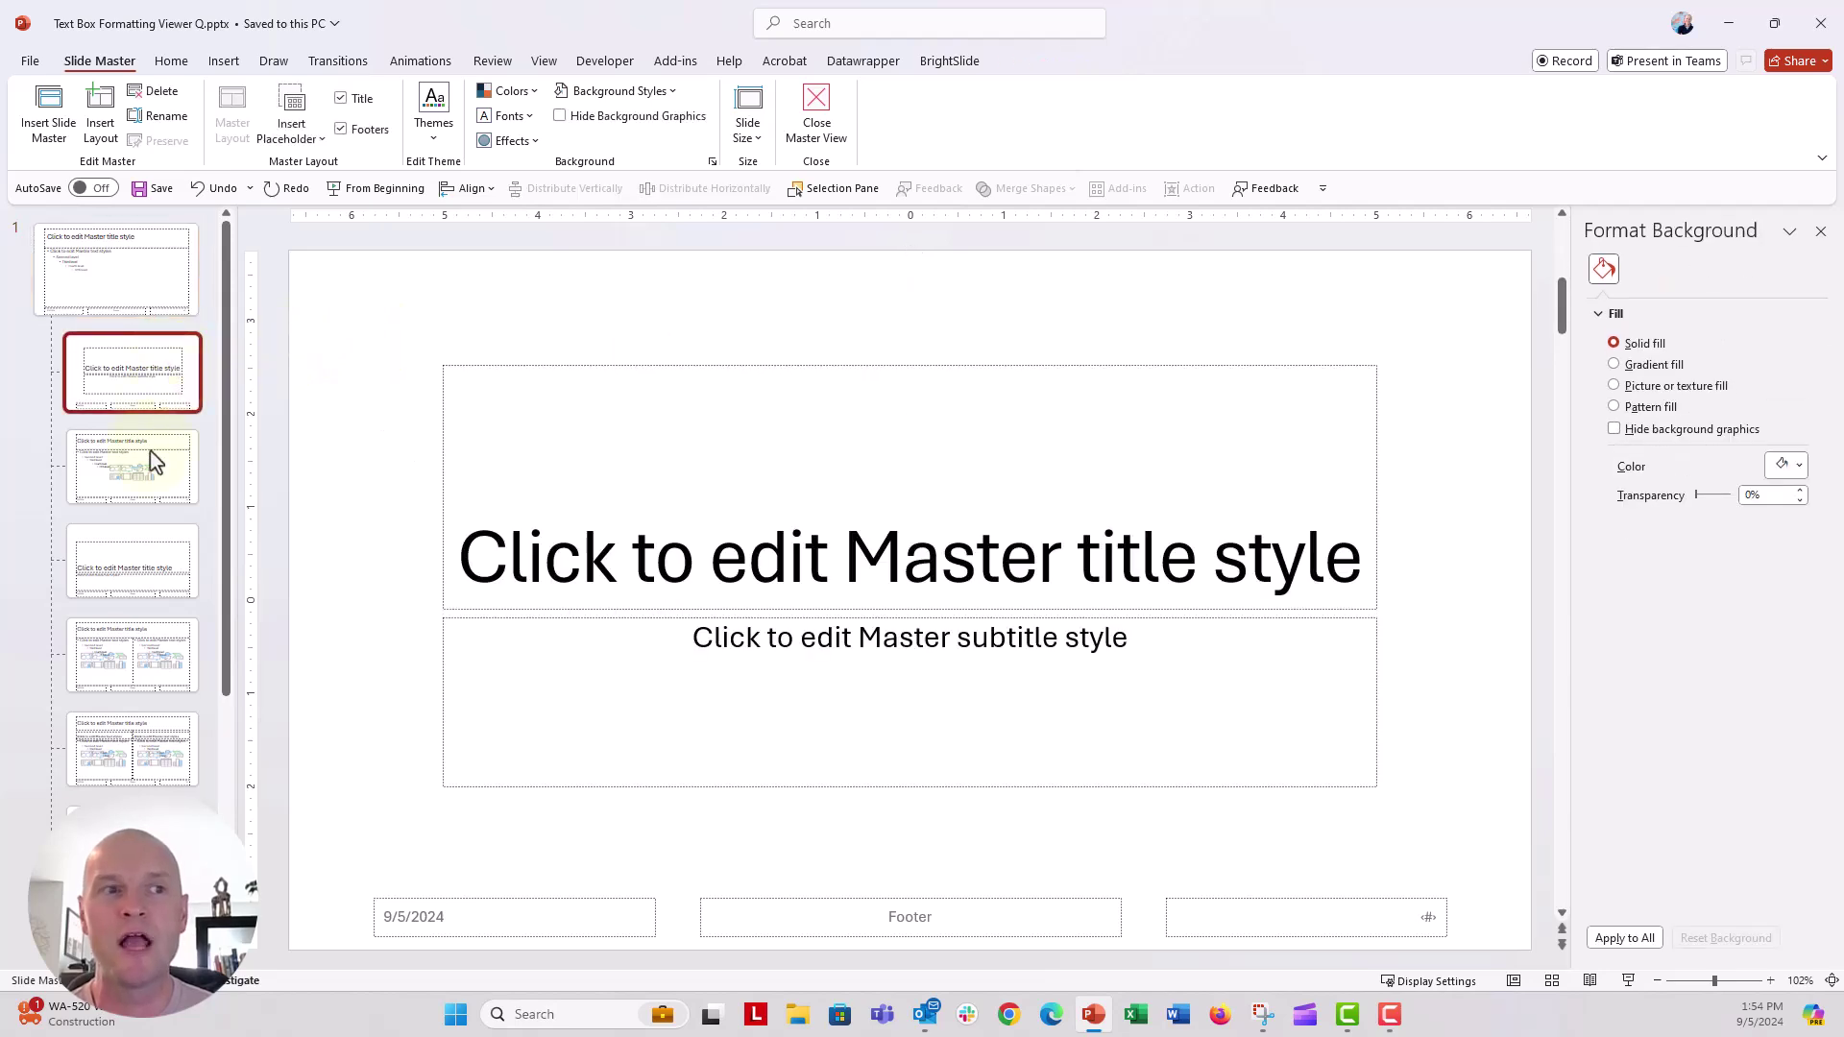
{"action": "left_click", "coordinate": [141, 492]}
{"action": "left_click", "coordinate": [132, 593]}
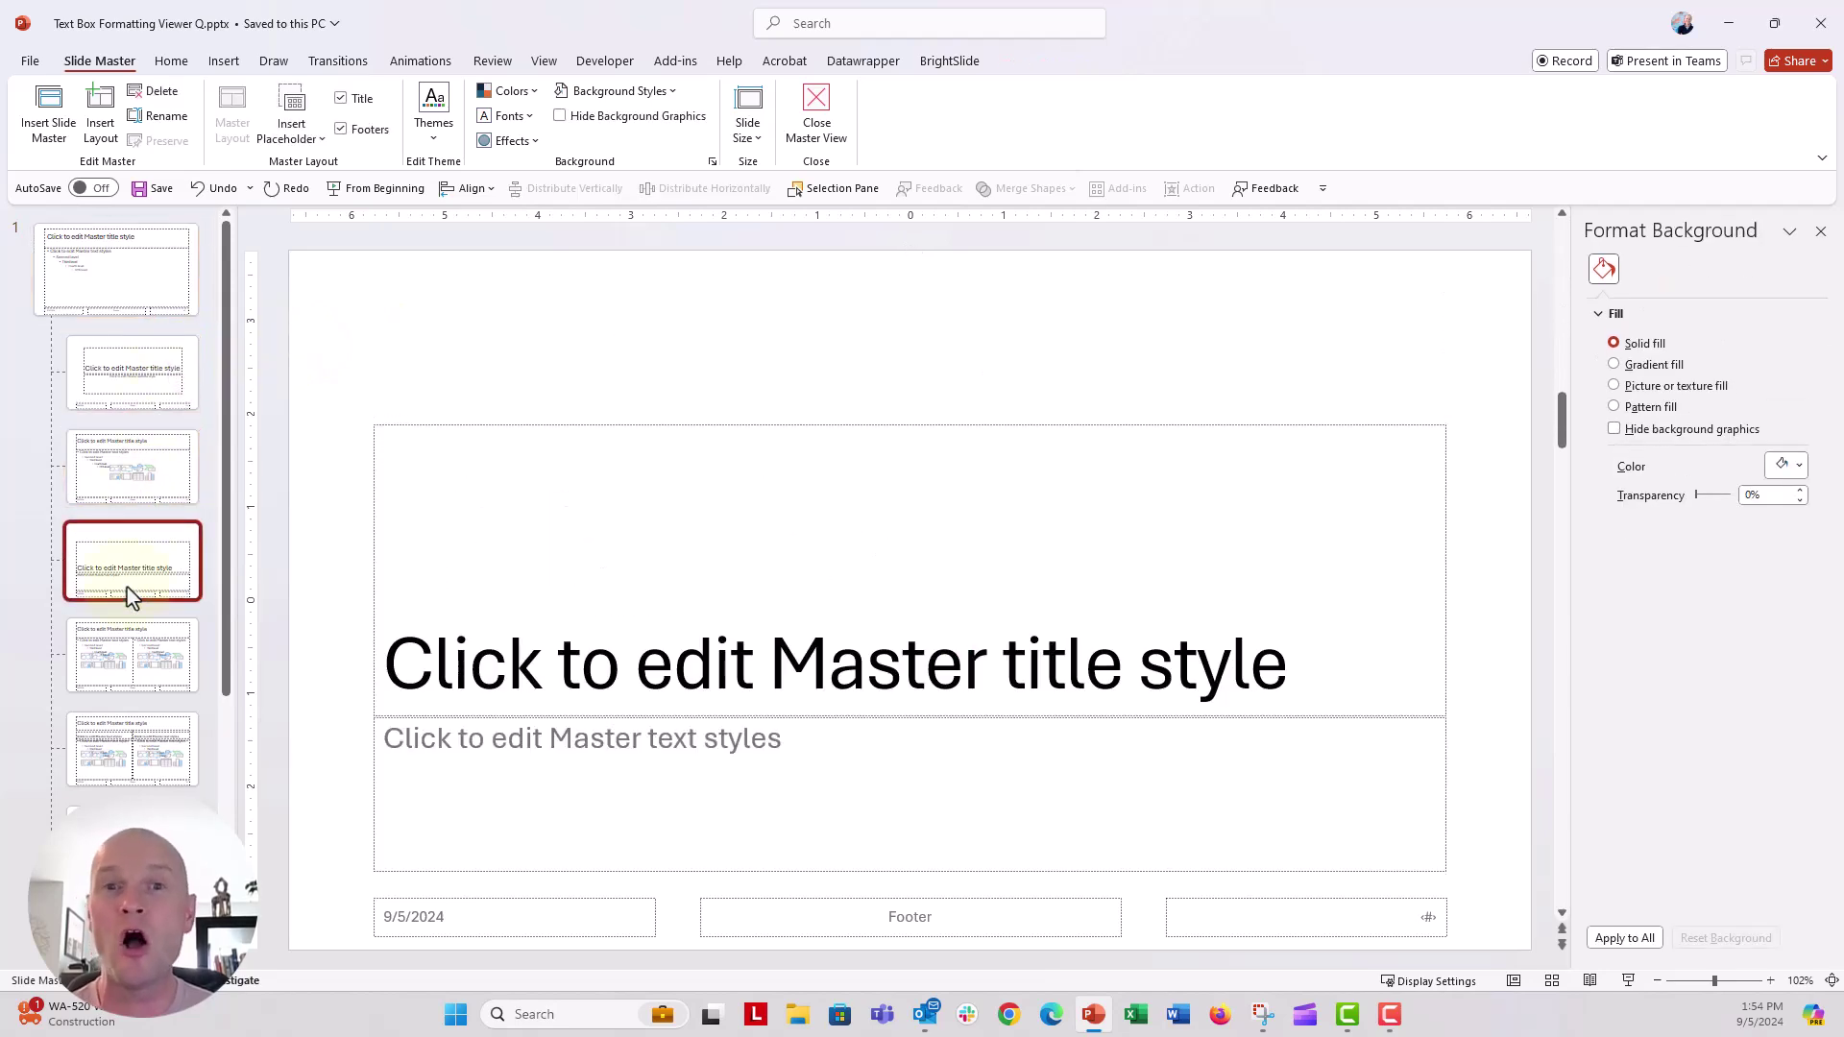
Return to the top-level slide master and select its master title placeholder
{"action": "left_click", "coordinate": [168, 288]}
{"action": "left_click", "coordinate": [379, 471]}
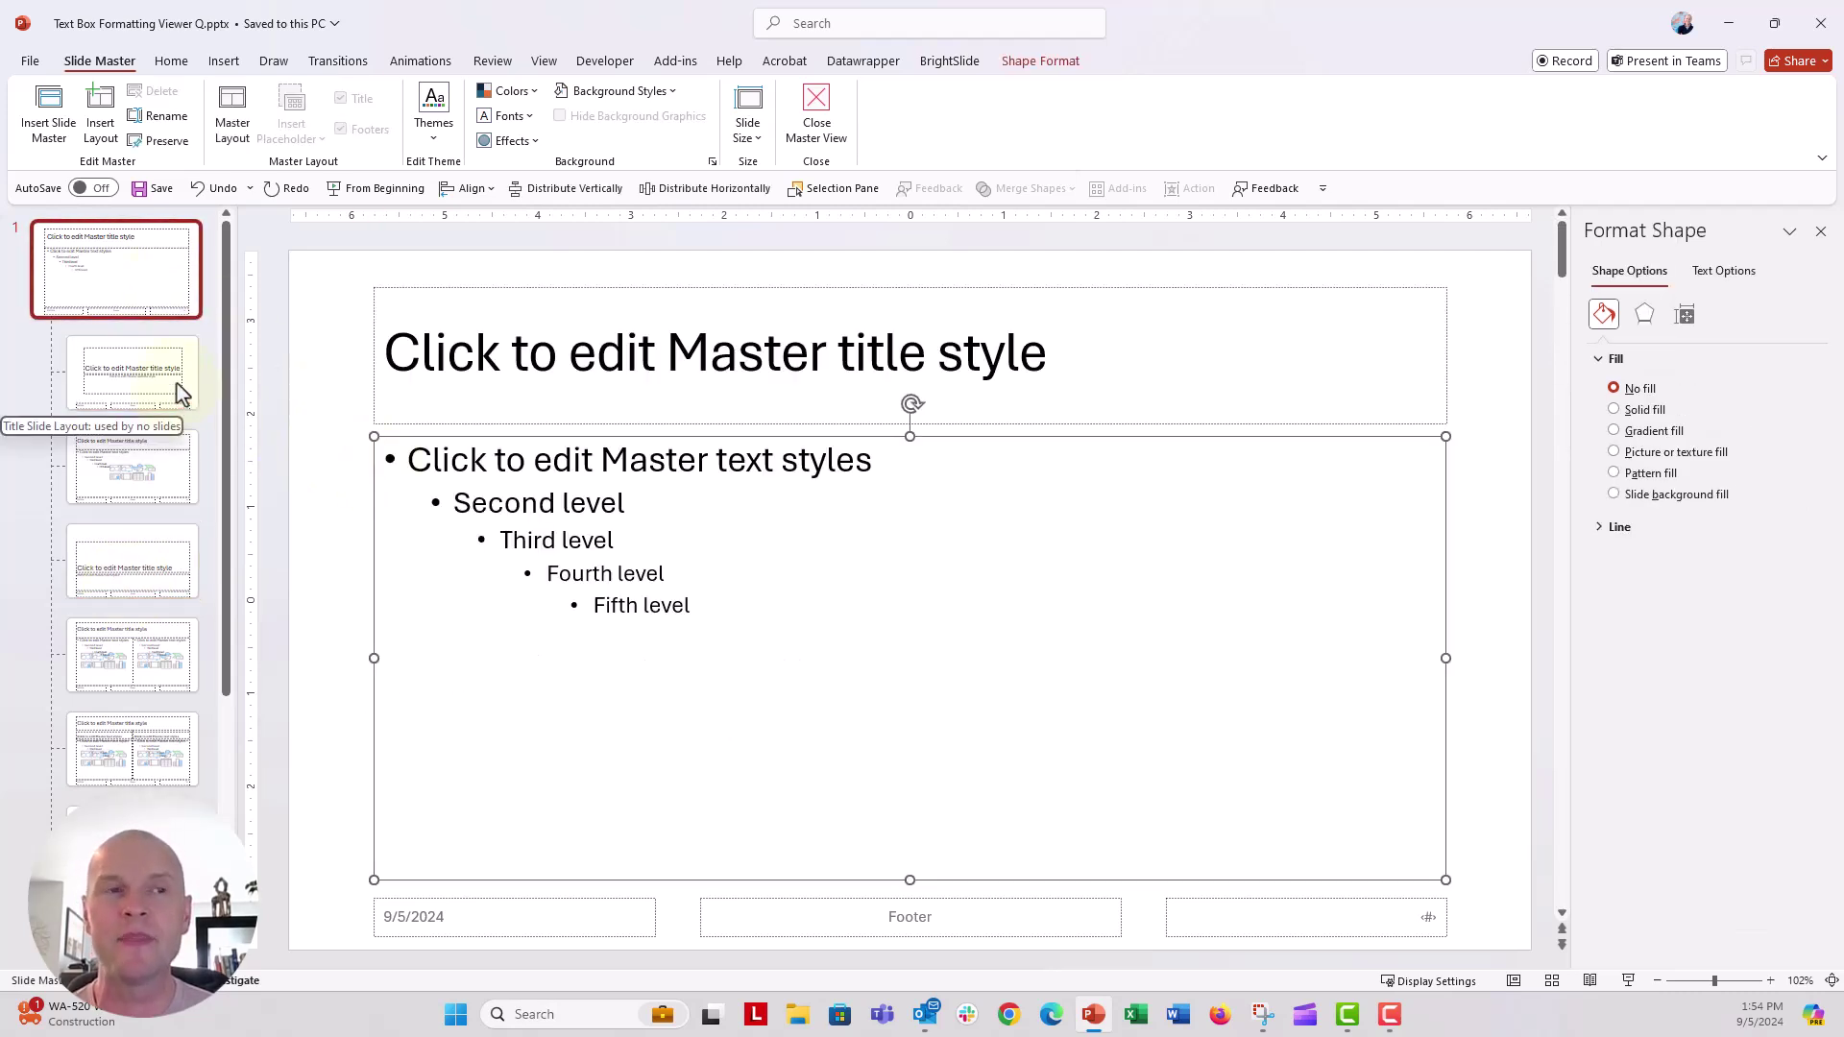
{"action": "left_click", "coordinate": [176, 307]}
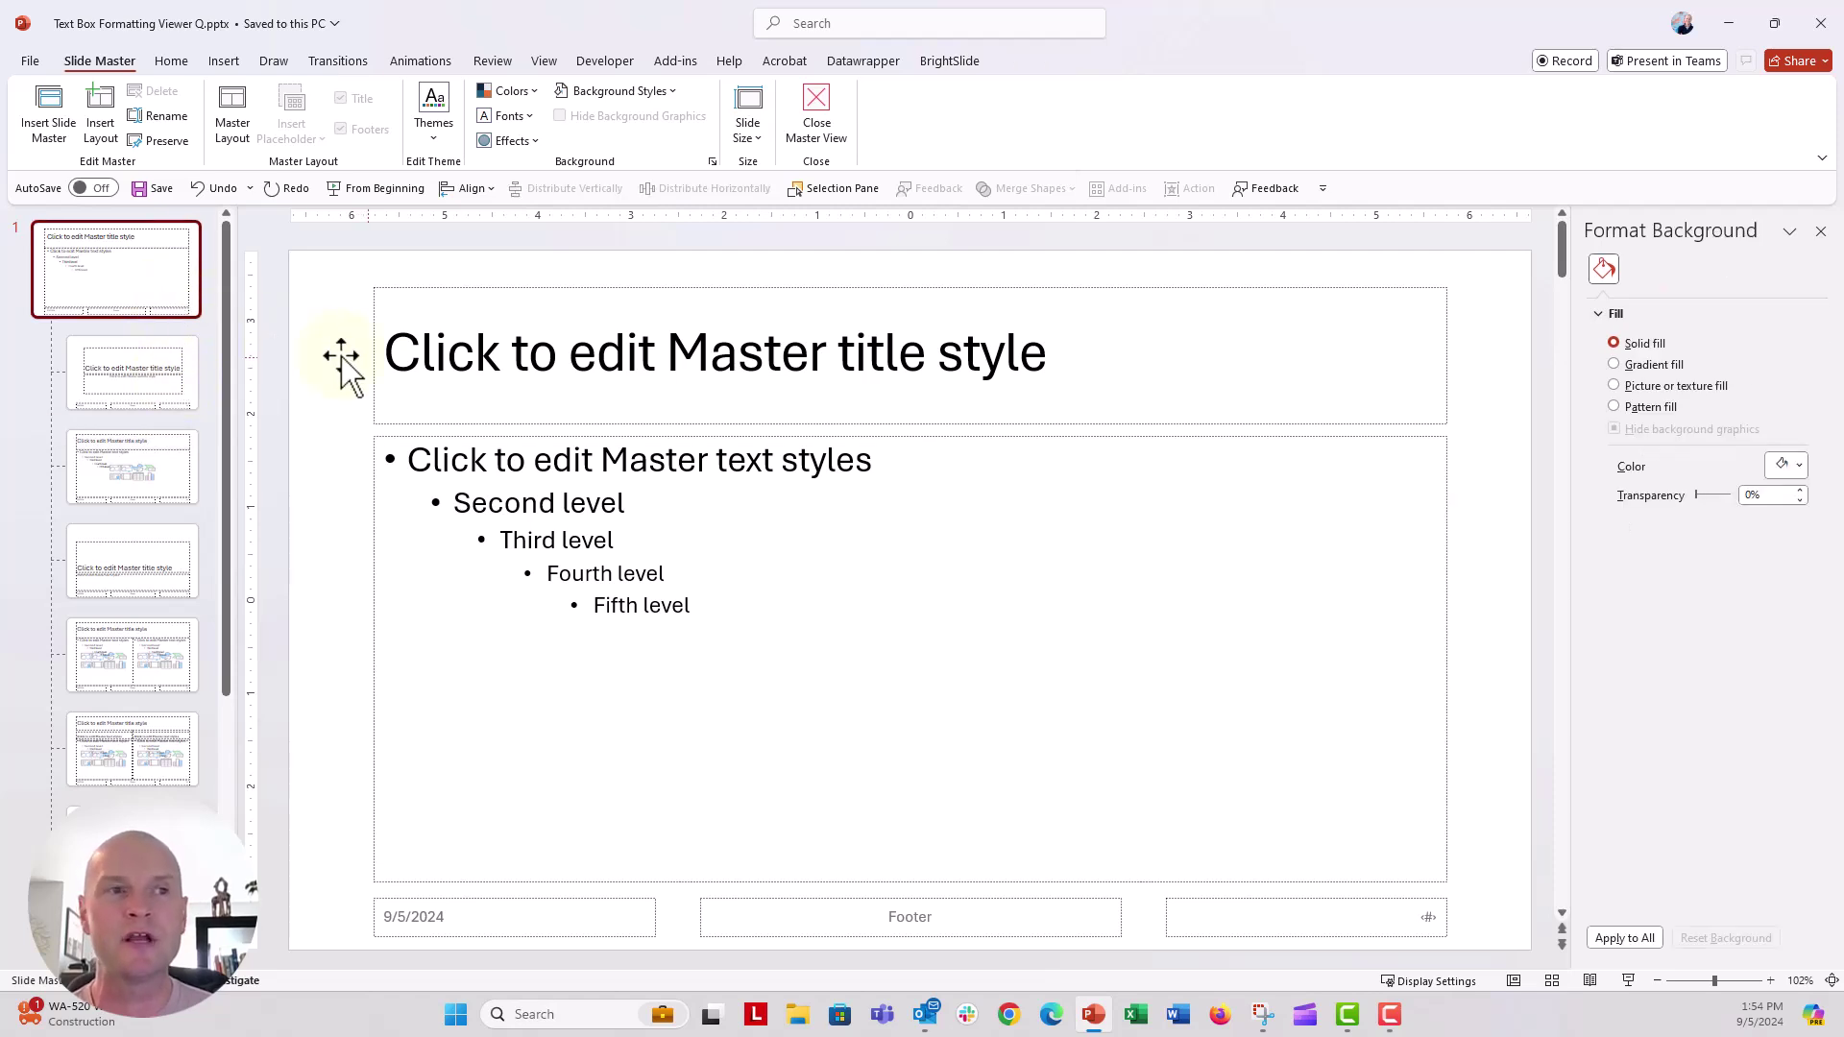
{"action": "left_click", "coordinate": [375, 368]}
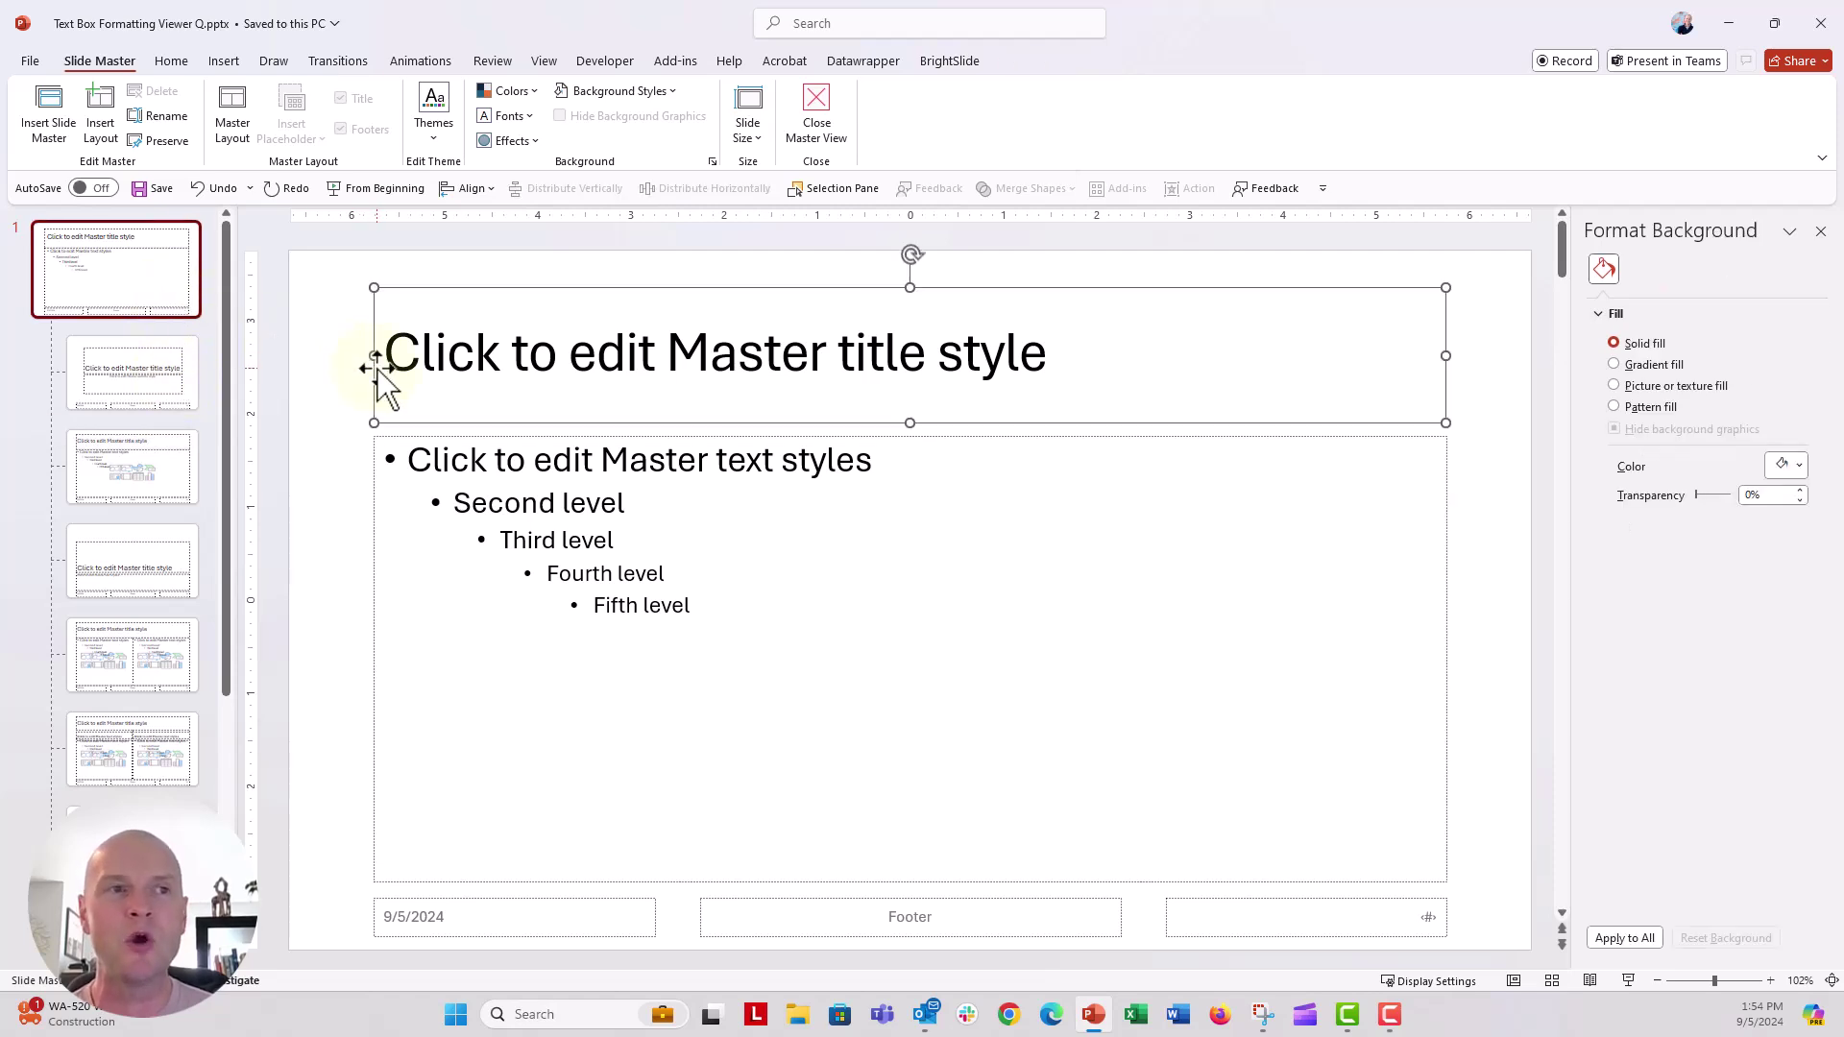
Make the master title style 54 pt, bold and dark teal
{"action": "left_click", "coordinate": [167, 63]}
{"action": "left_click", "coordinate": [530, 98]}
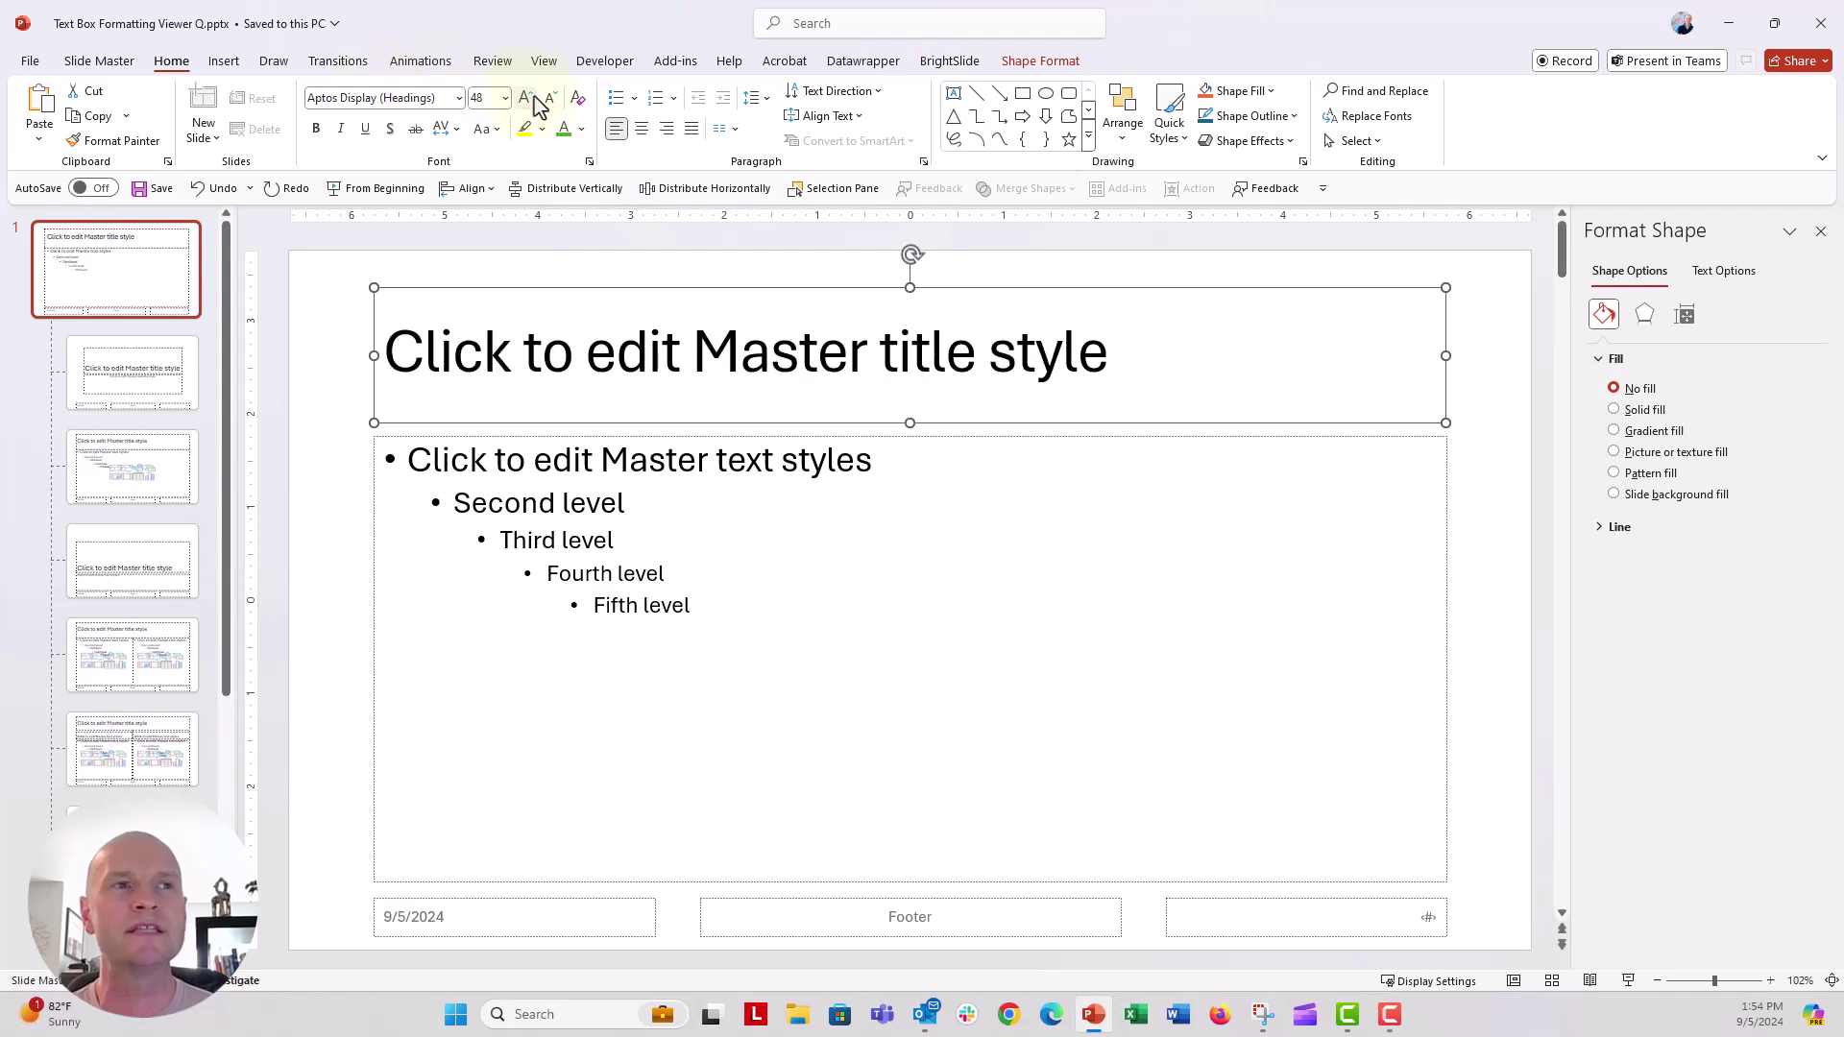
{"action": "left_click", "coordinate": [530, 98]}
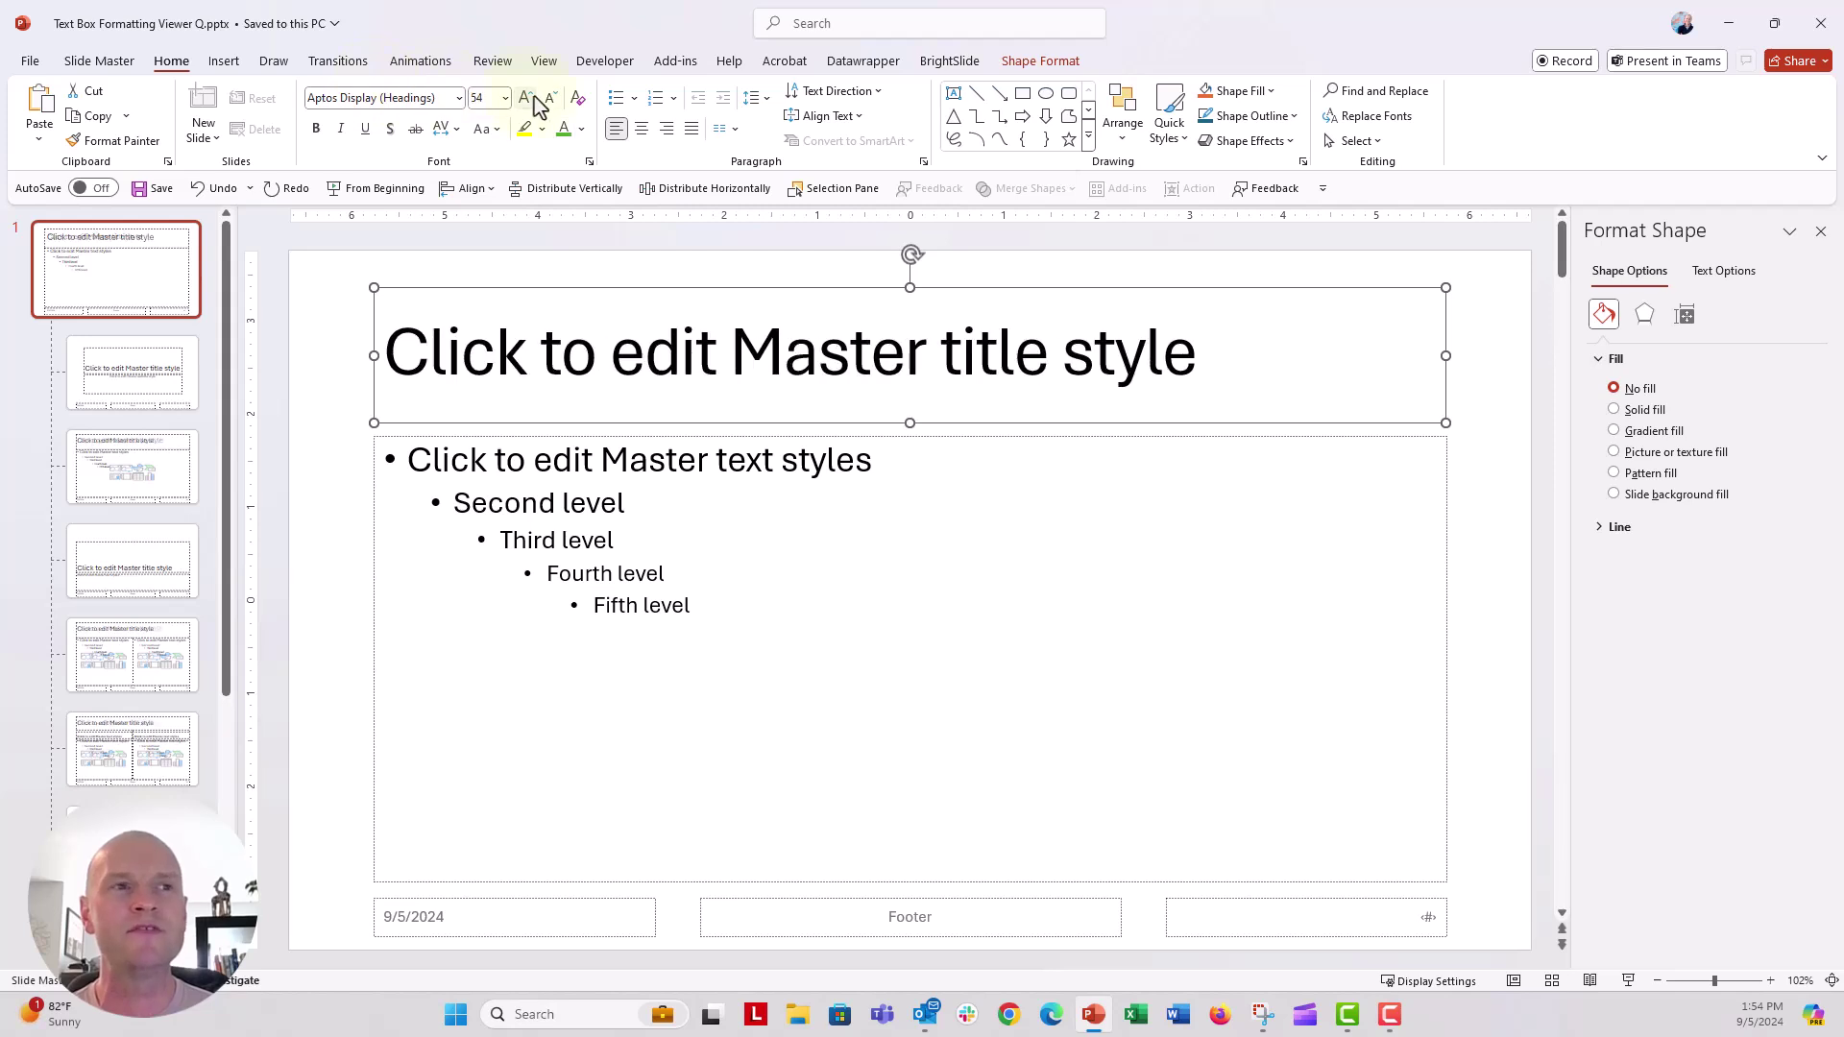
{"action": "left_click", "coordinate": [583, 132]}
{"action": "left_click", "coordinate": [672, 221]}
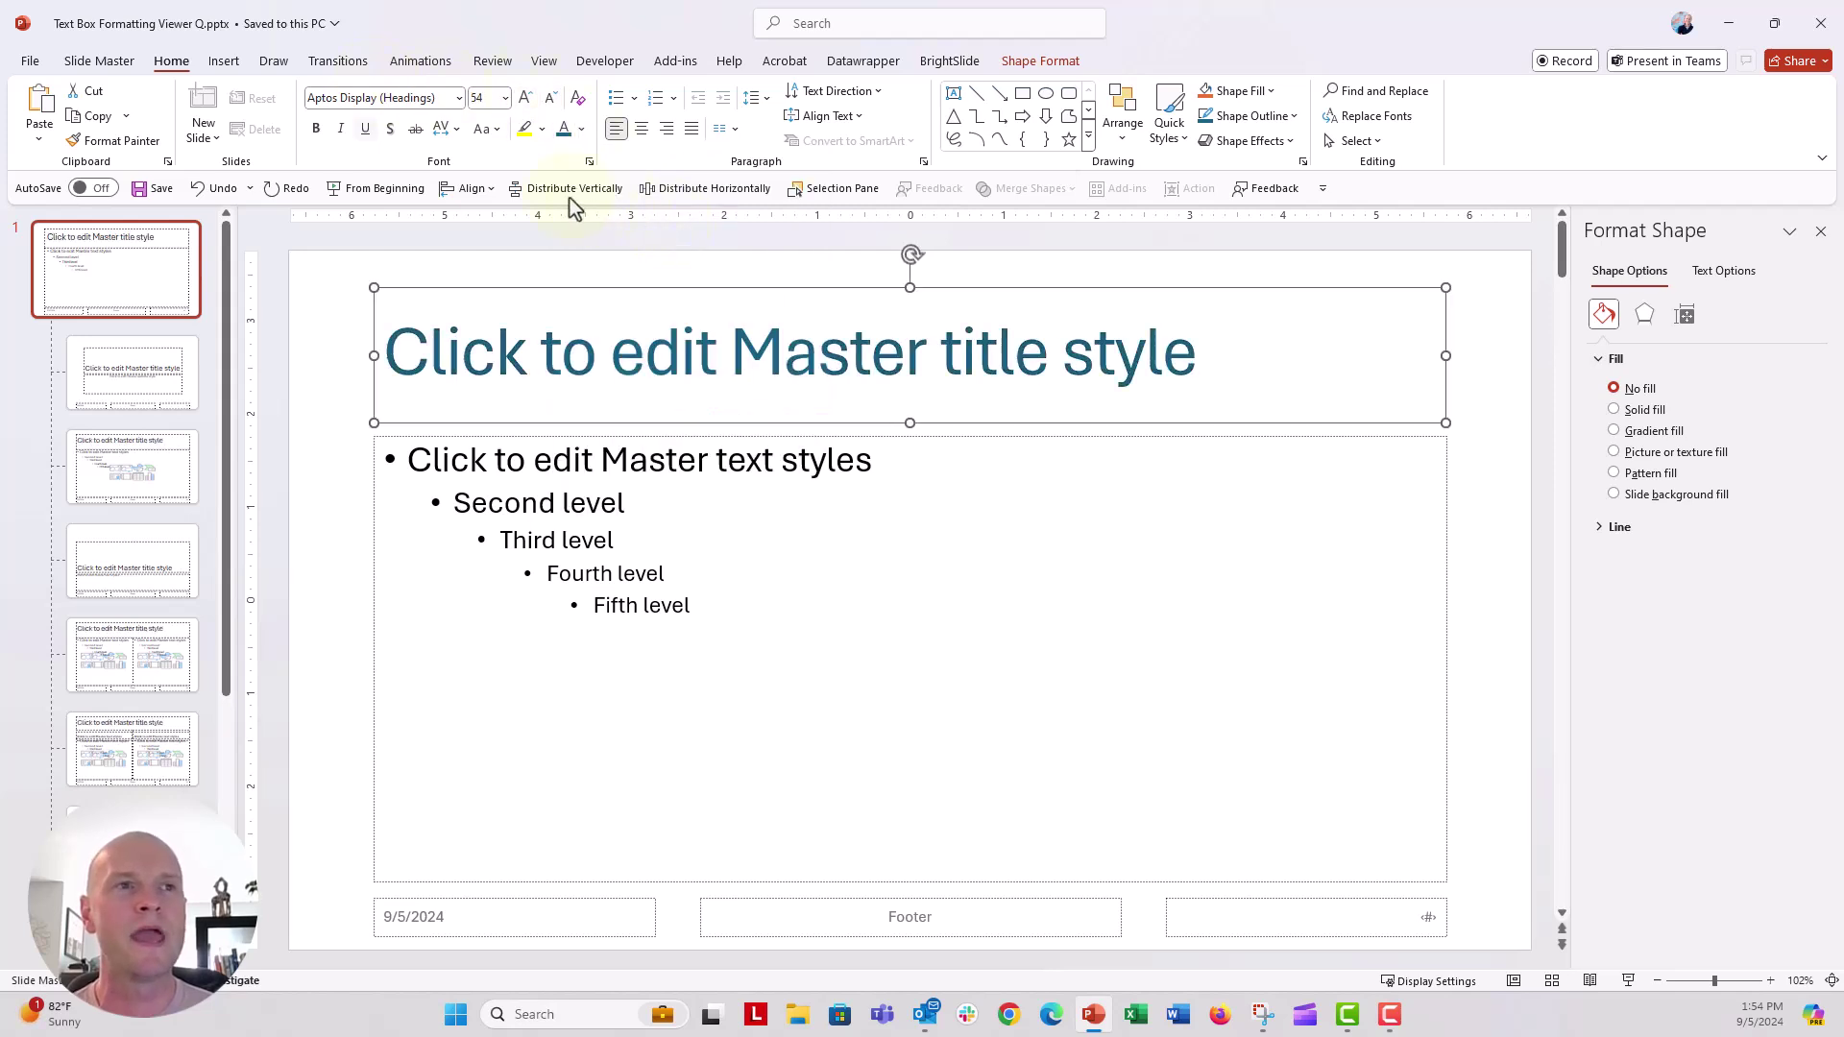
{"action": "left_click", "coordinate": [317, 131]}
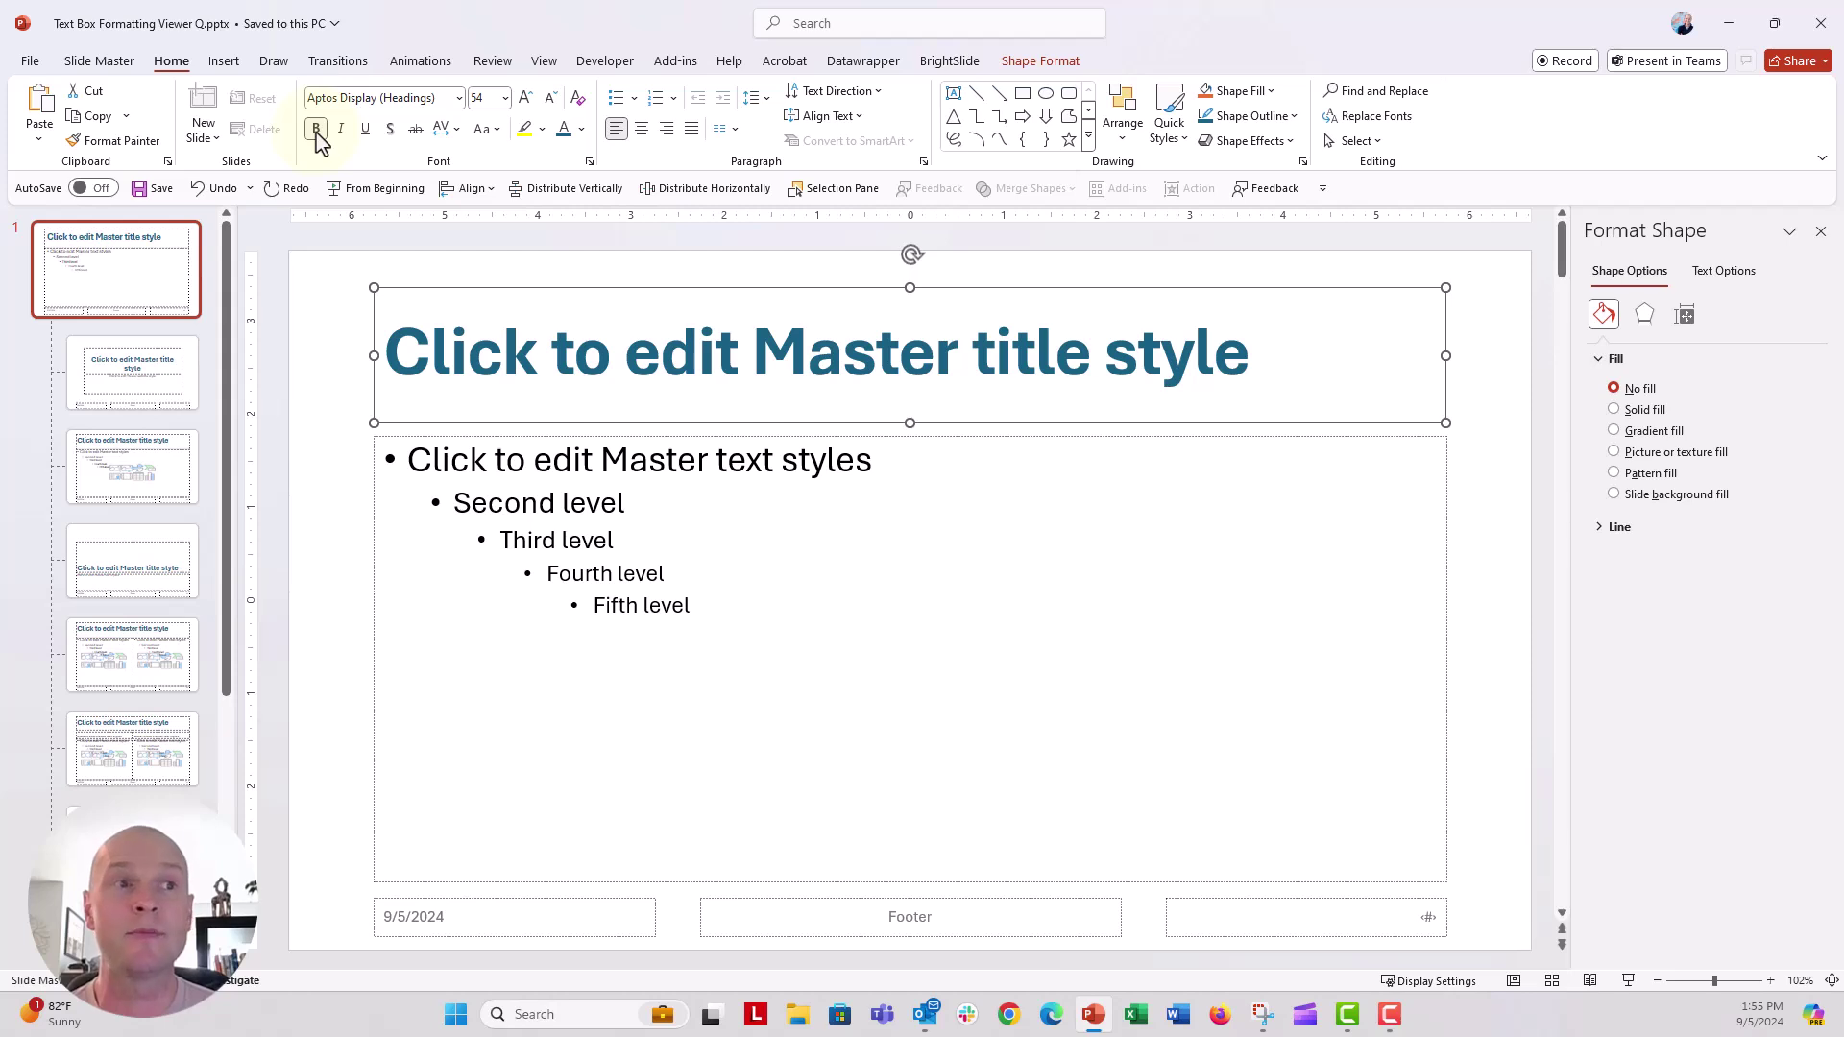
Adjust the master body placeholder's autofit settings, ending with autofit turned off
{"action": "left_click", "coordinate": [373, 501]}
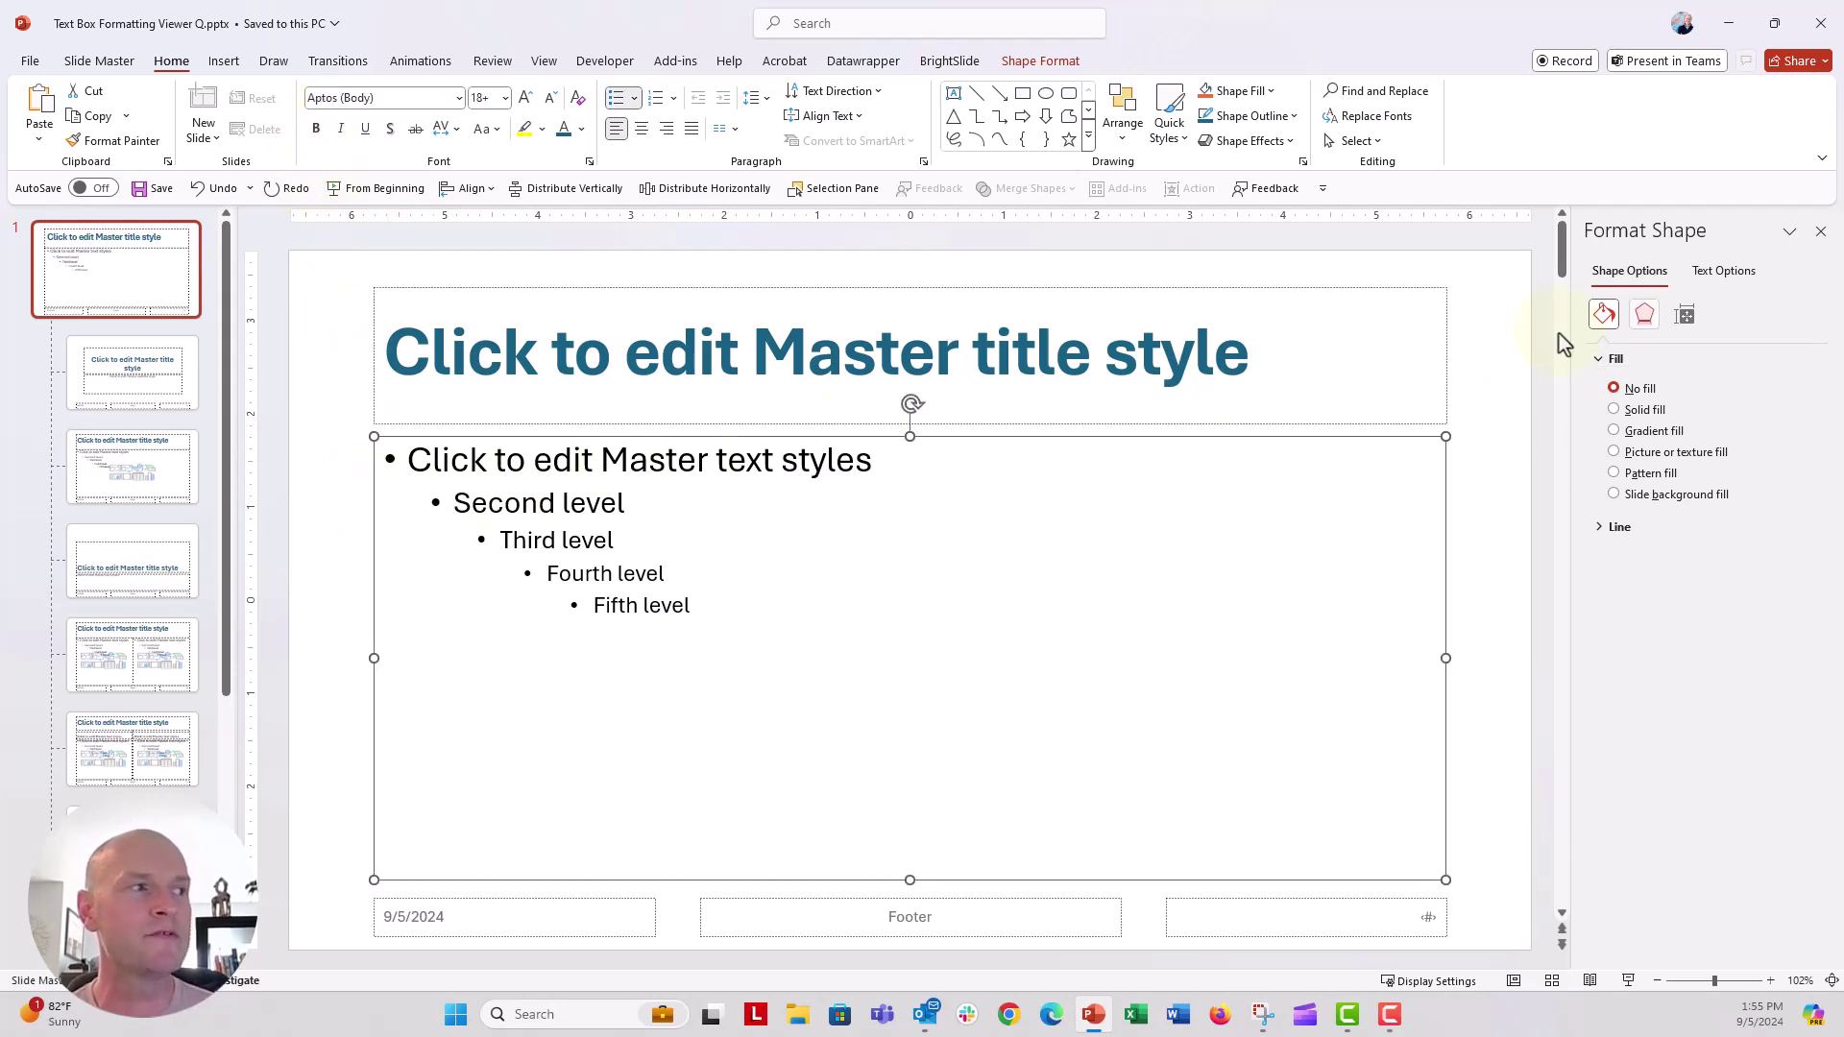
{"action": "left_click", "coordinate": [1684, 314]}
{"action": "scroll", "coordinate": [1669, 596], "scroll_direction": "down", "scroll_amount": 3}
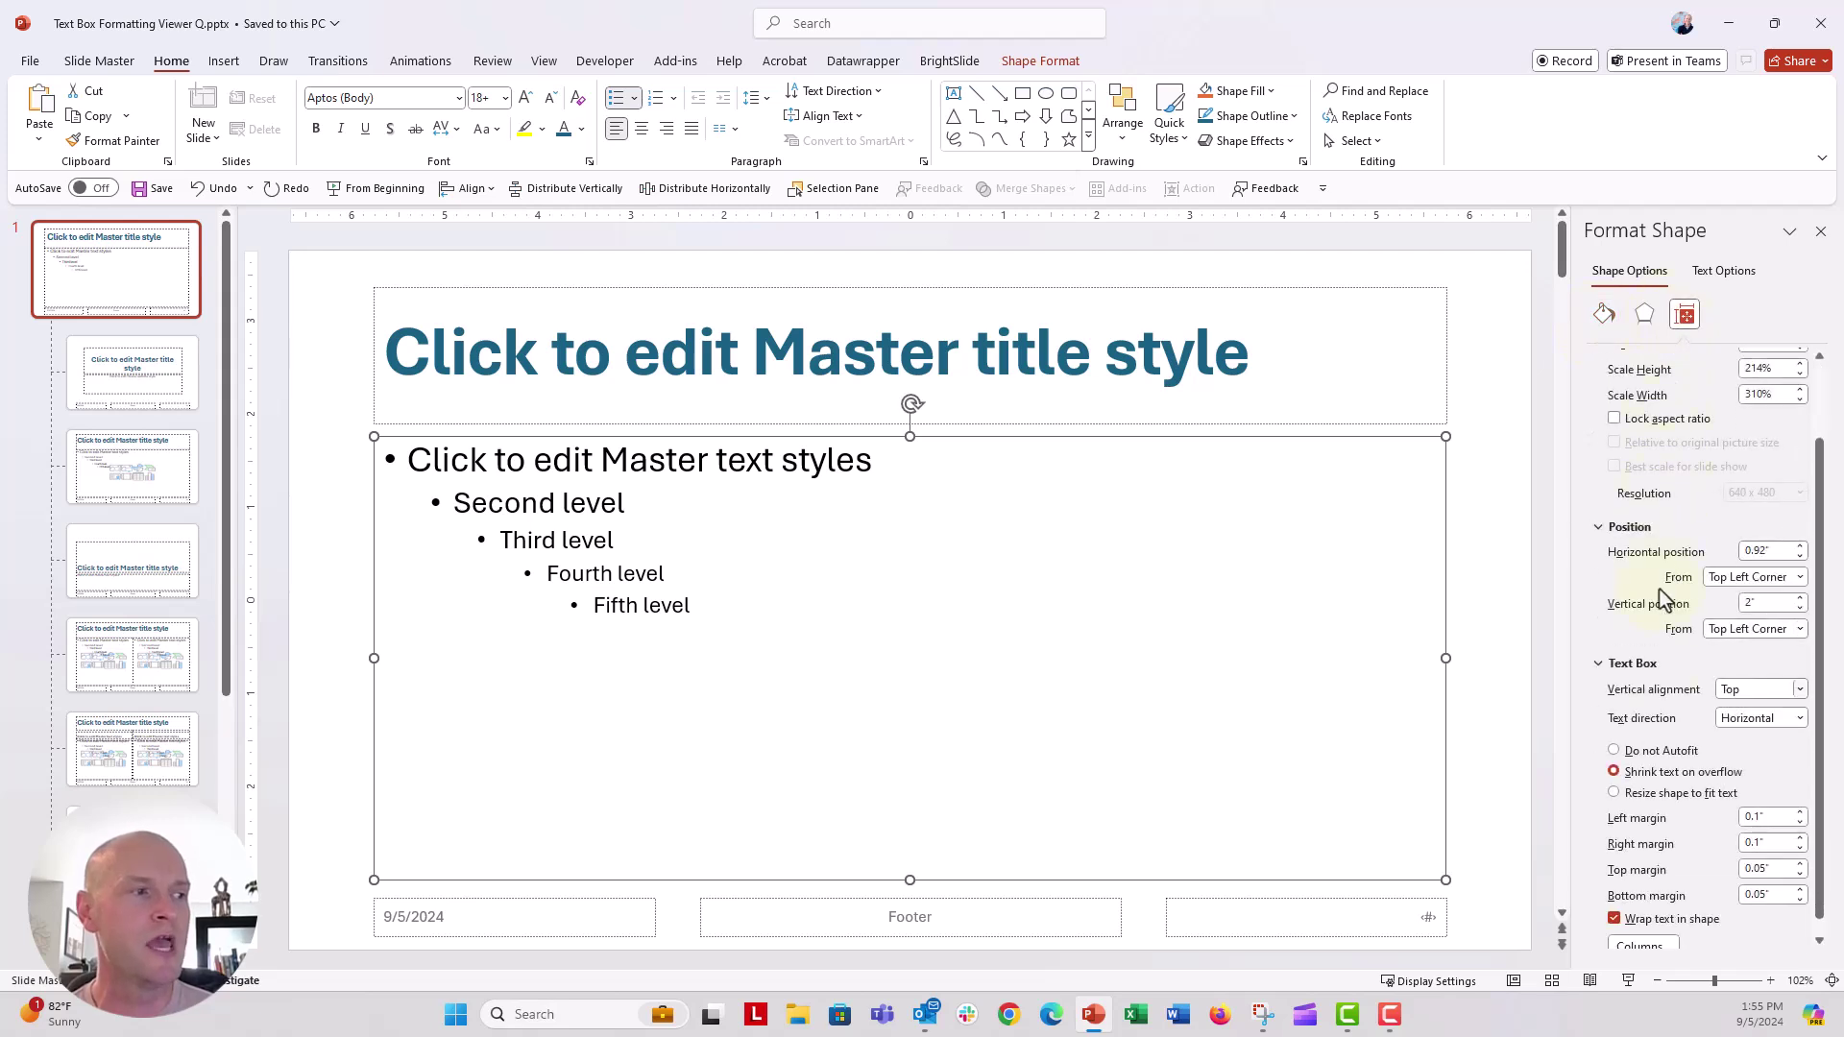
{"action": "left_click", "coordinate": [1649, 797]}
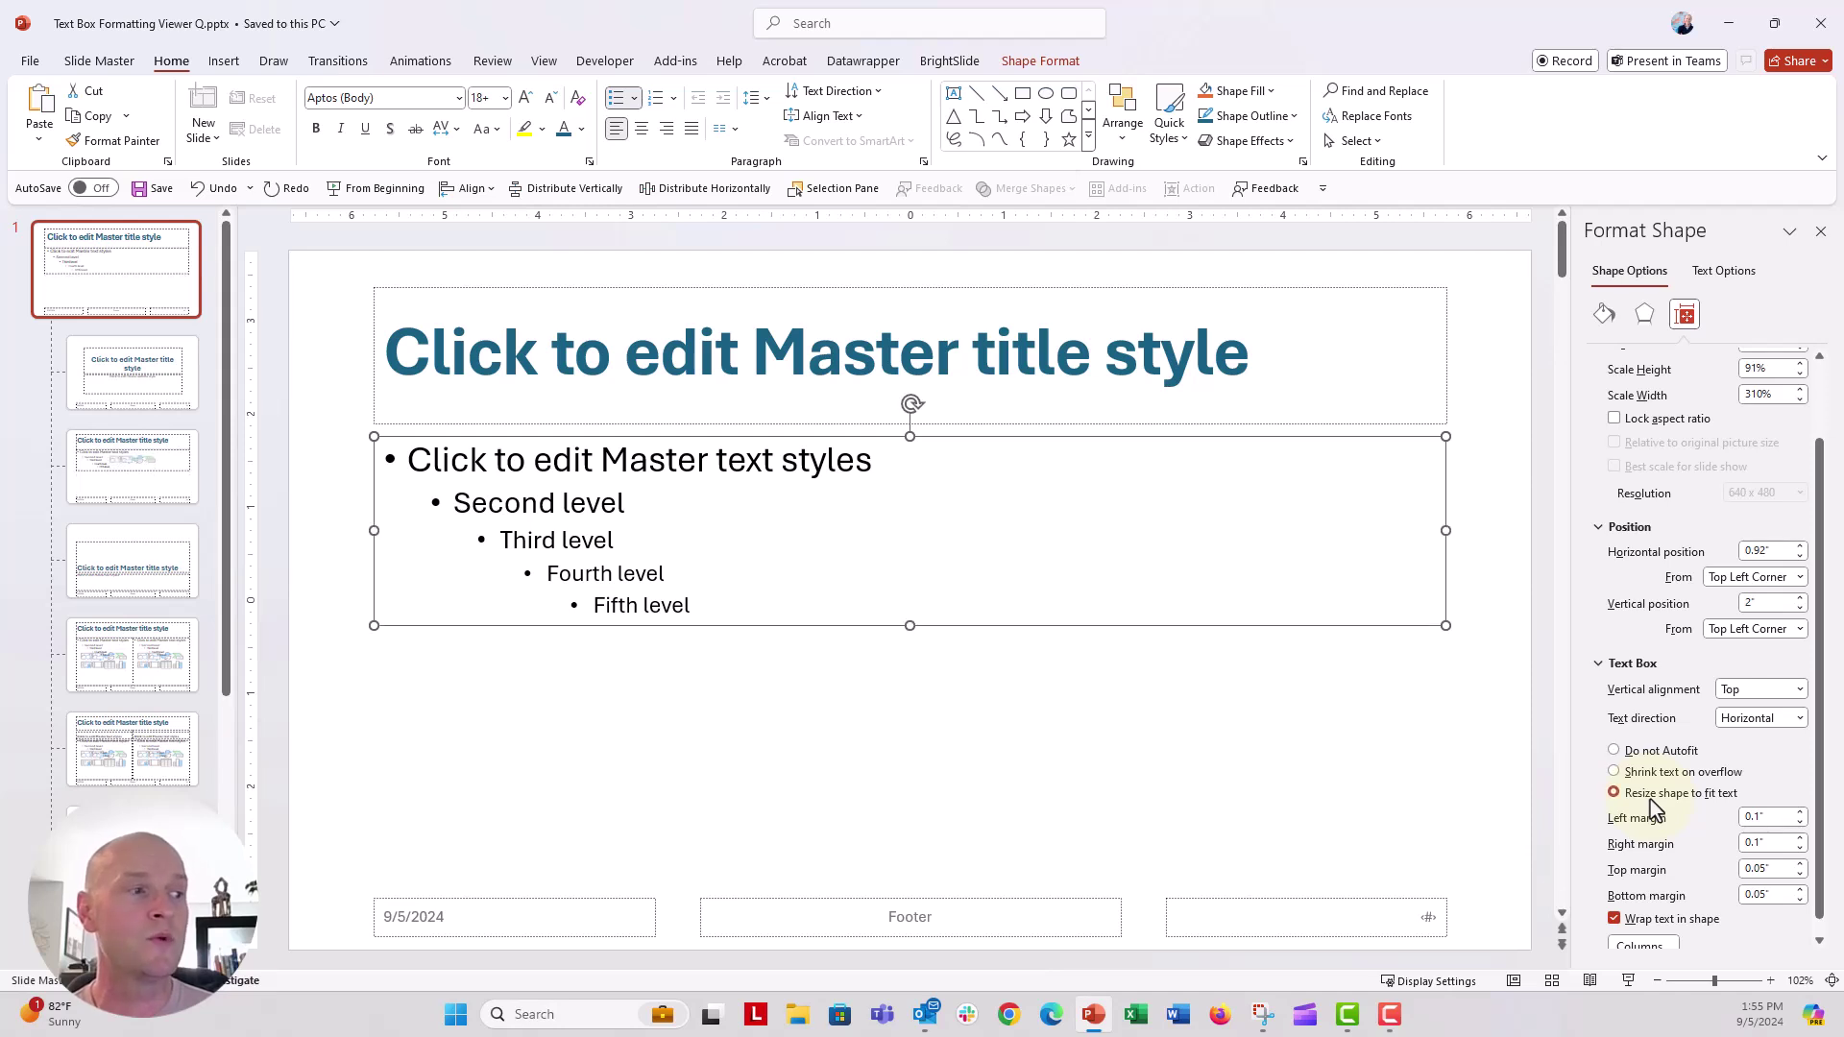
{"action": "left_click", "coordinate": [1643, 755]}
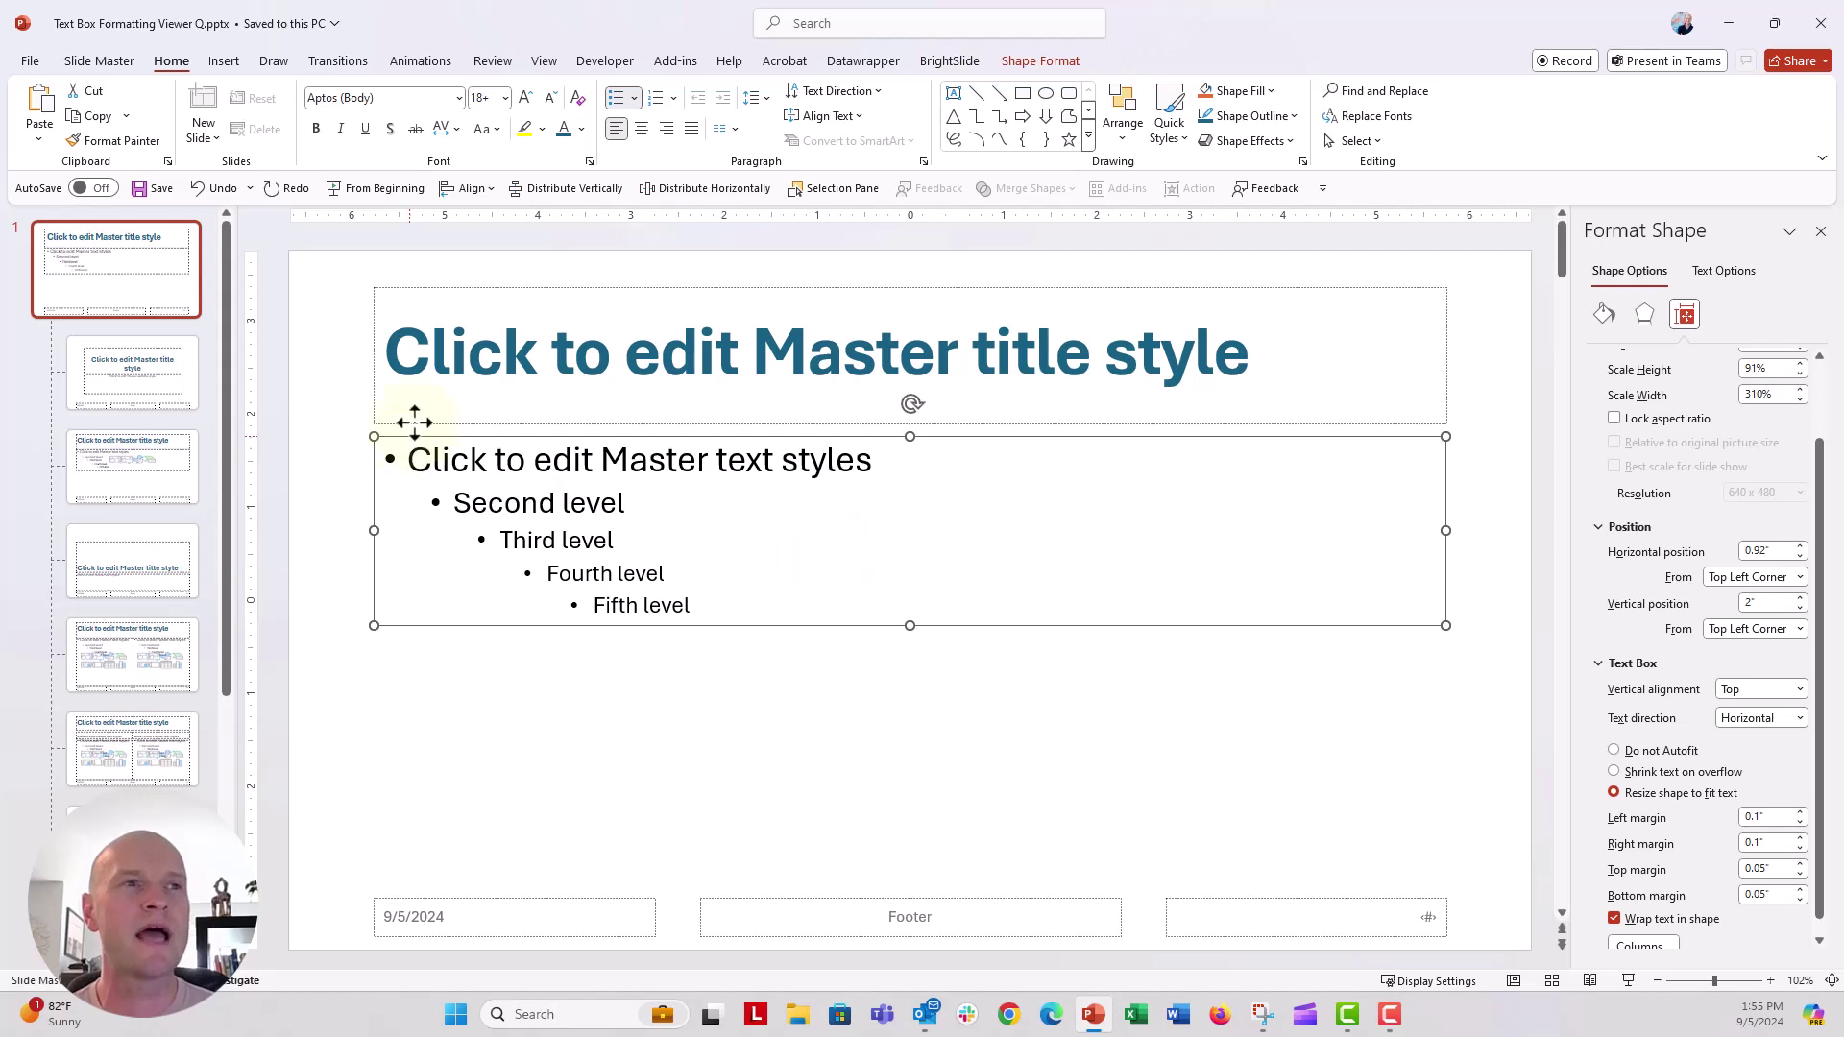
Enlarge the master body text to 20 pt and colour it dark red
{"action": "left_click", "coordinate": [527, 99]}
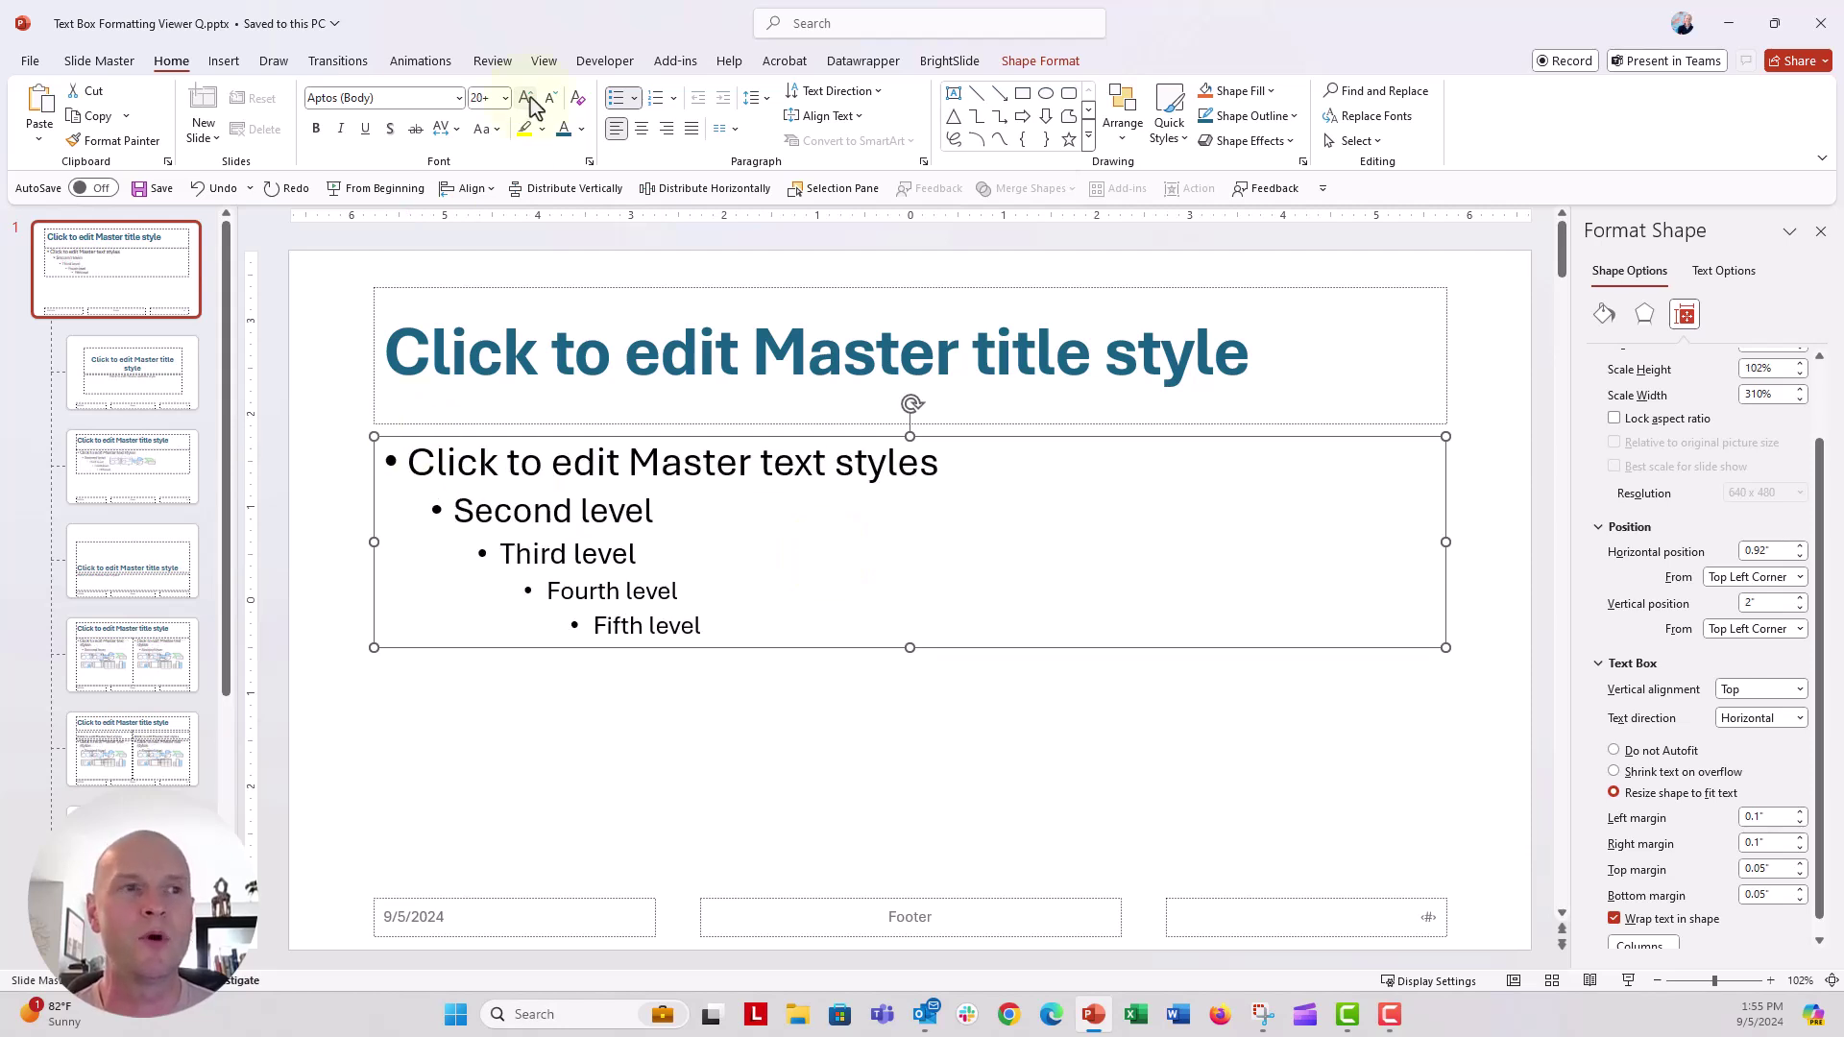
{"action": "left_click", "coordinate": [586, 125]}
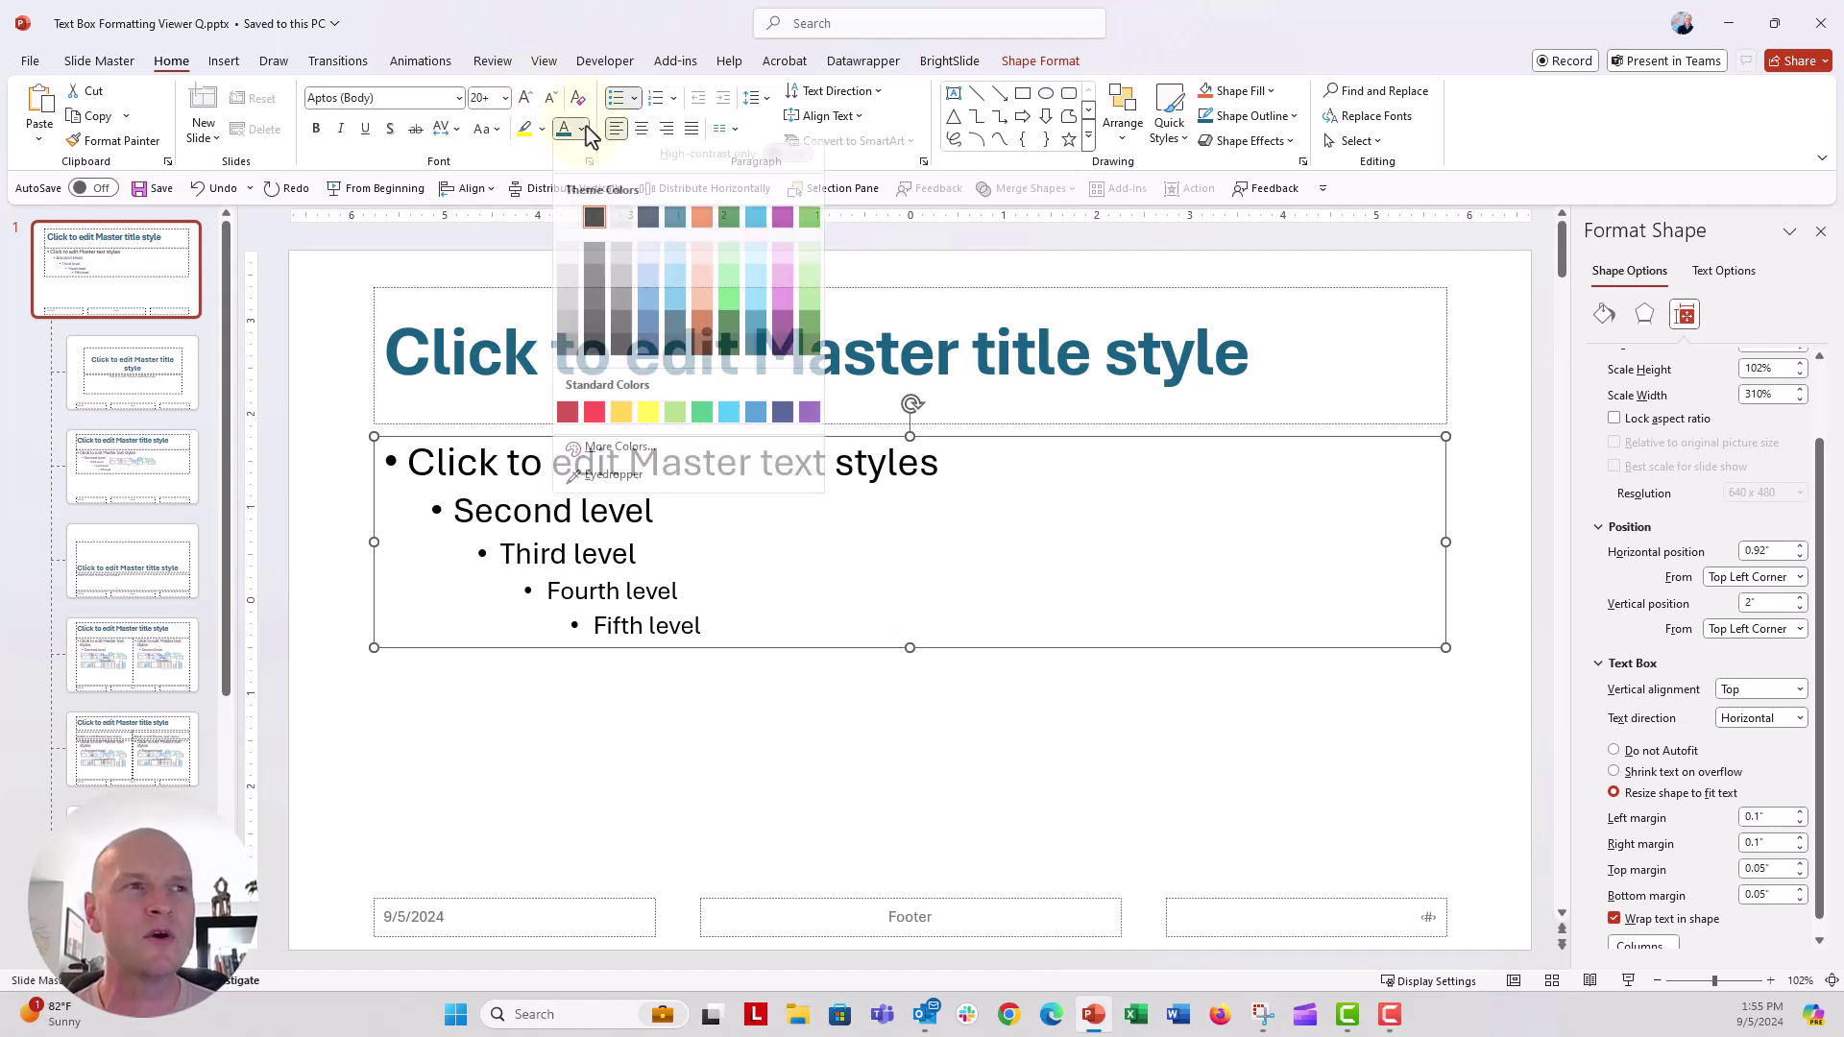
{"action": "left_click", "coordinate": [567, 421]}
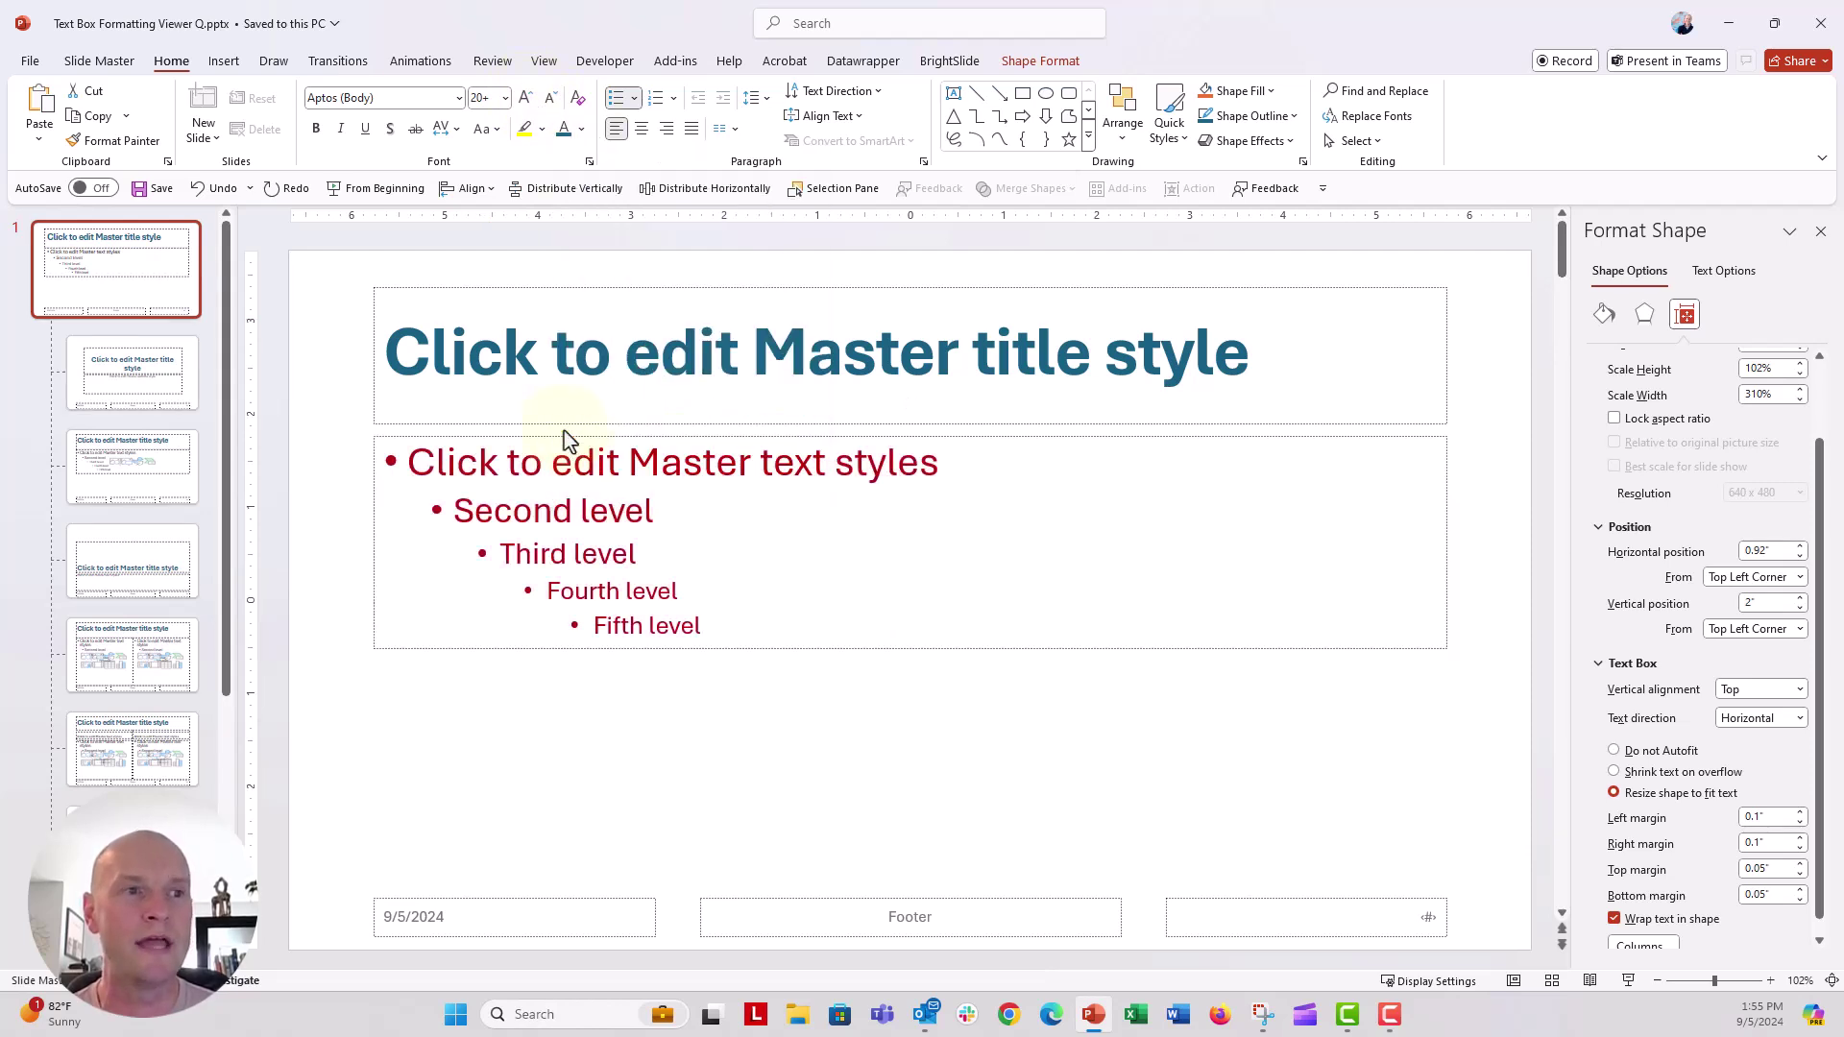
{"action": "left_click", "coordinate": [338, 578]}
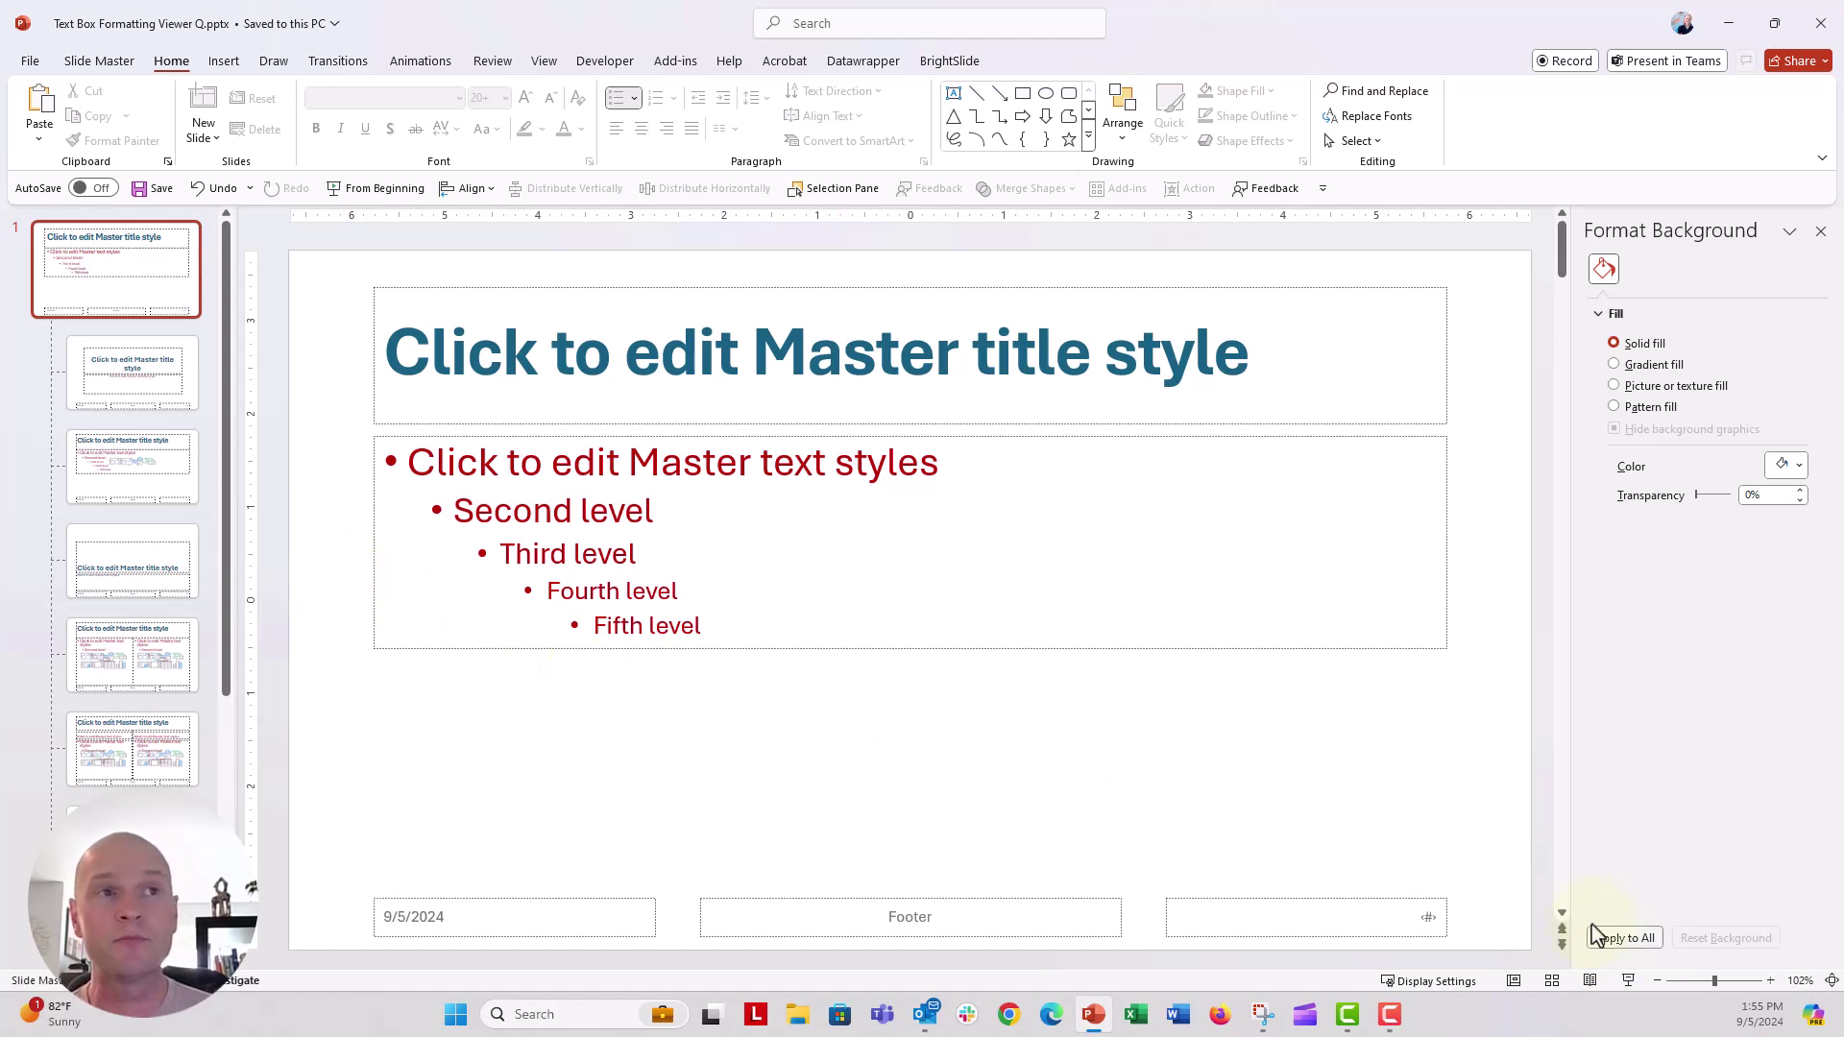
Close Slide Master and return to Normal view on slide 5
{"action": "left_click", "coordinate": [552, 60]}
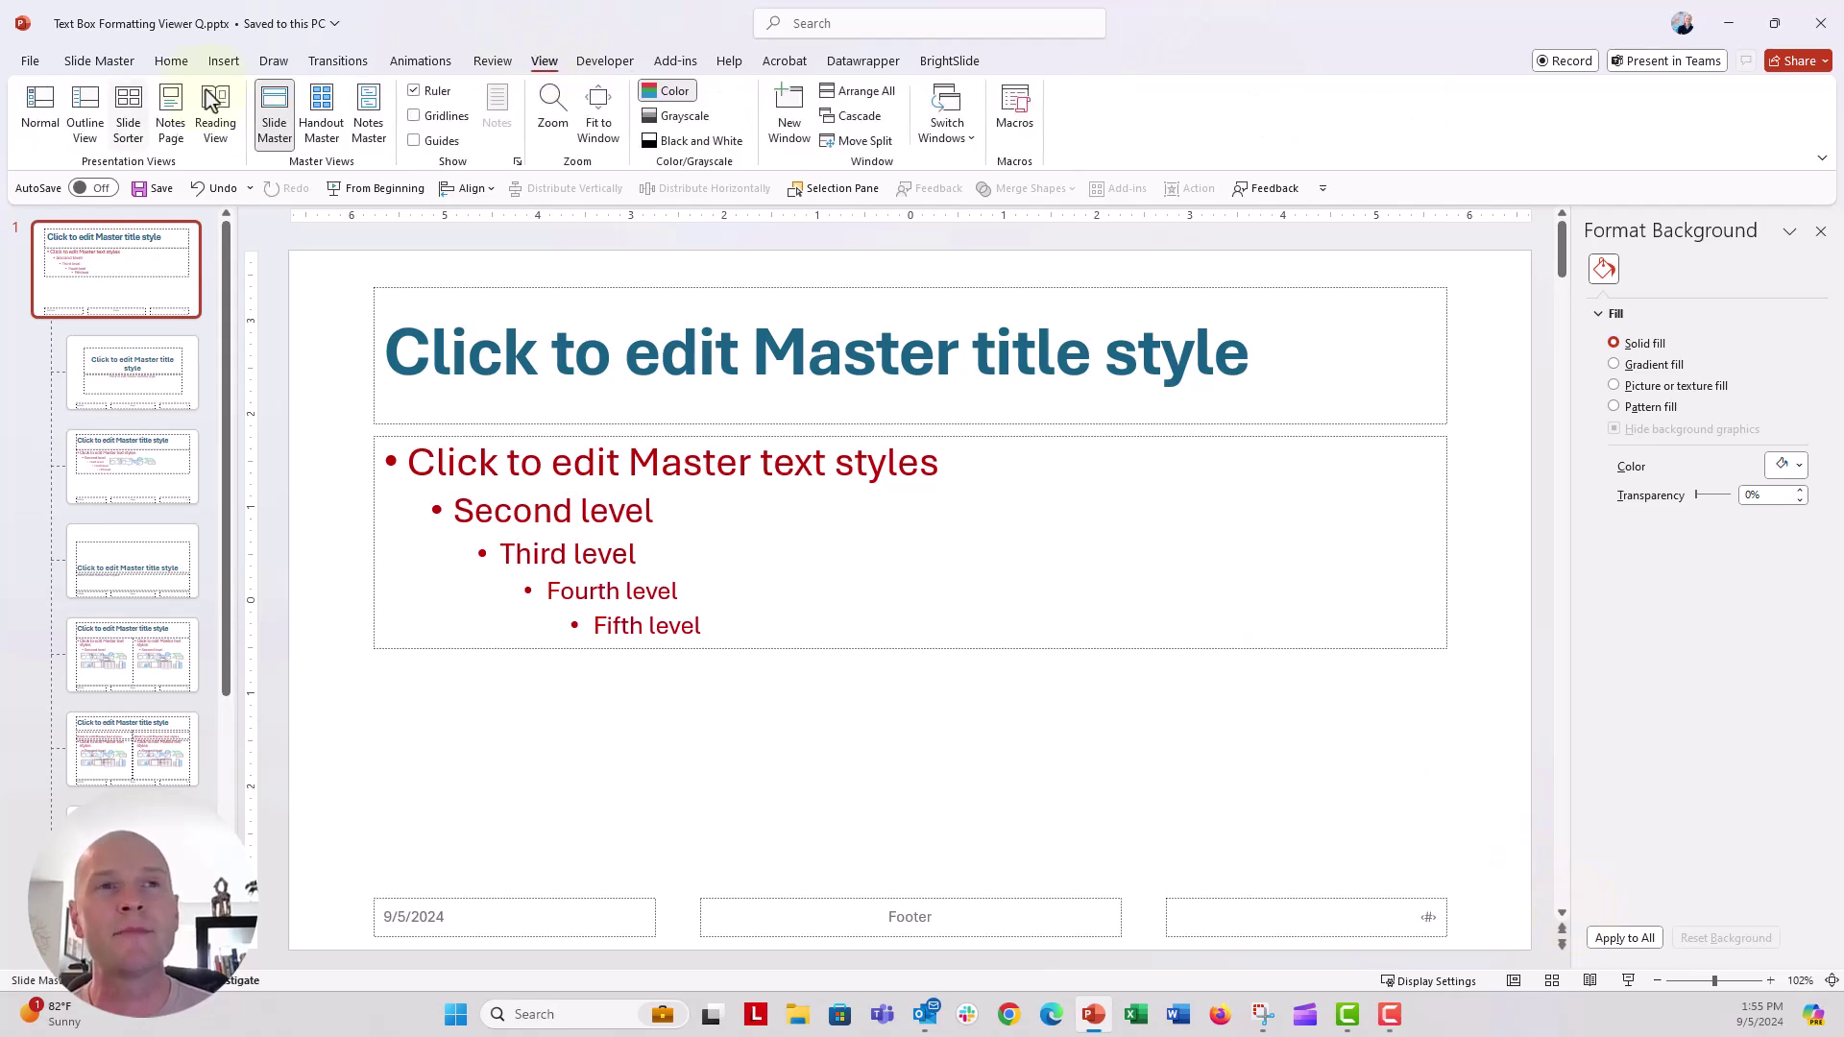
{"action": "left_click", "coordinate": [46, 113]}
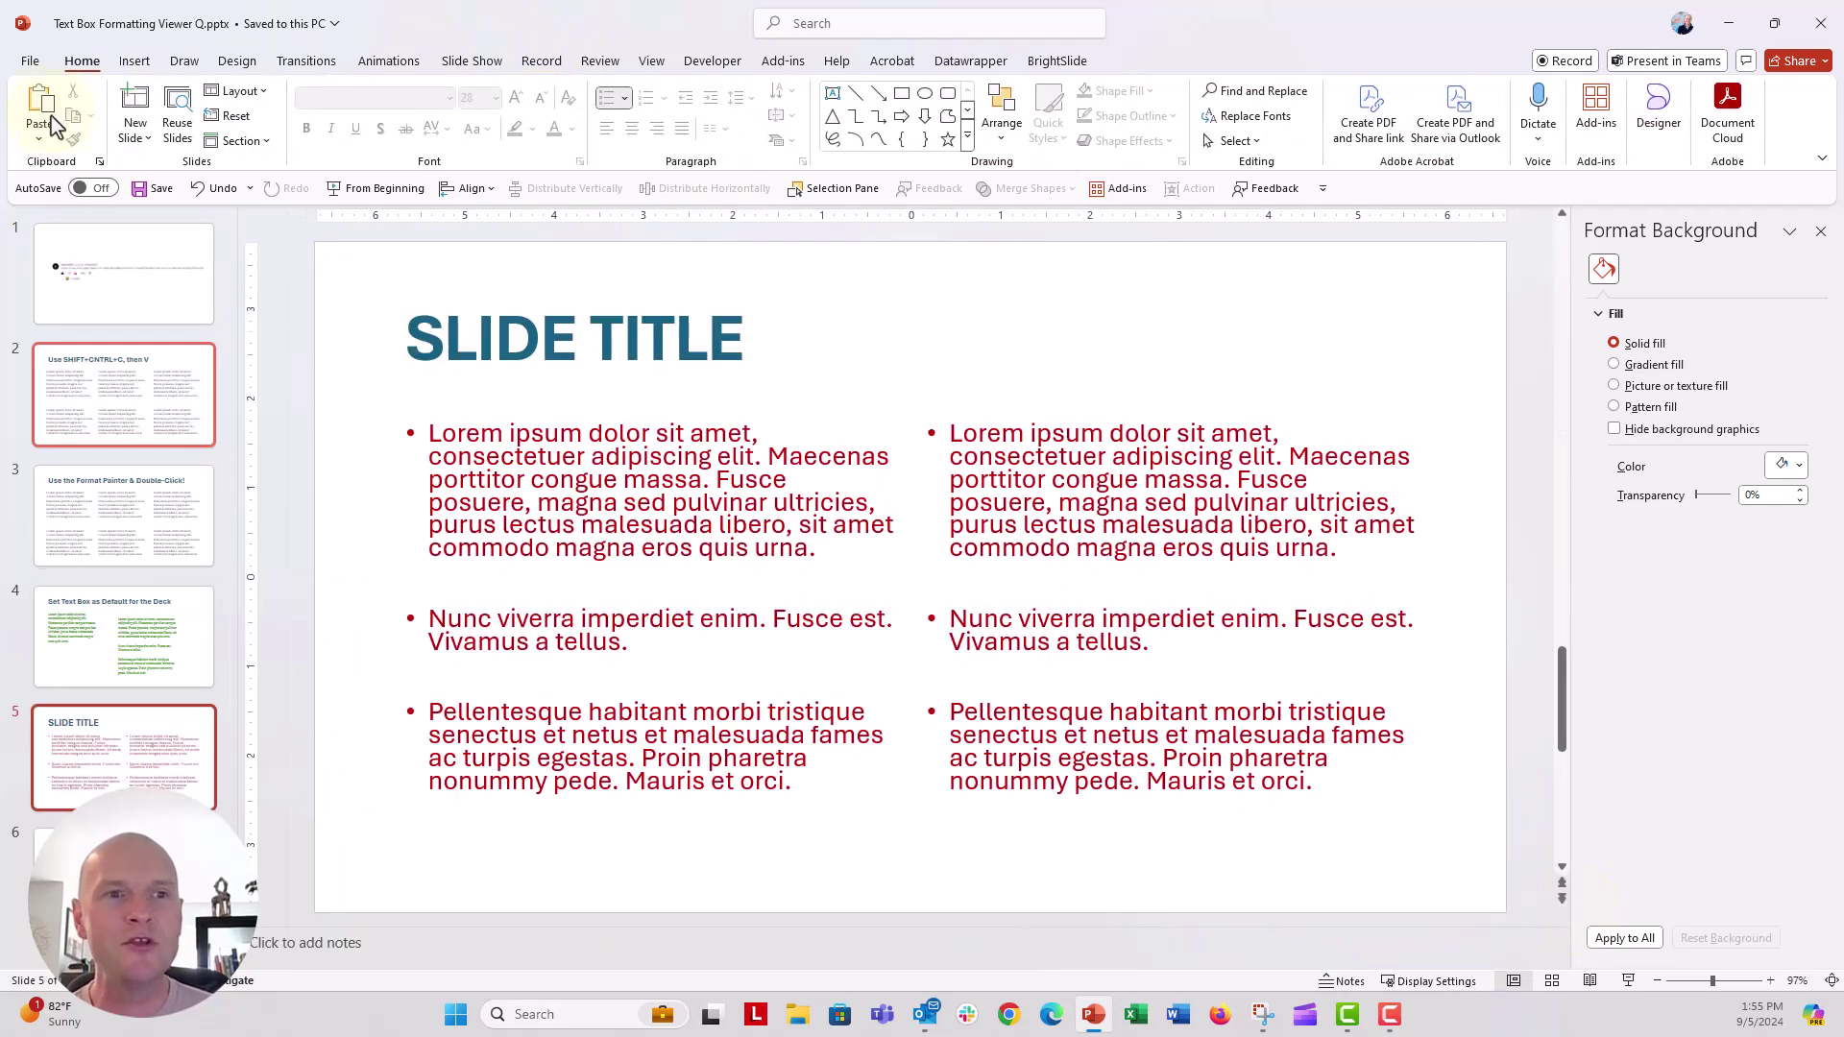
{"action": "key", "text": "Down"}
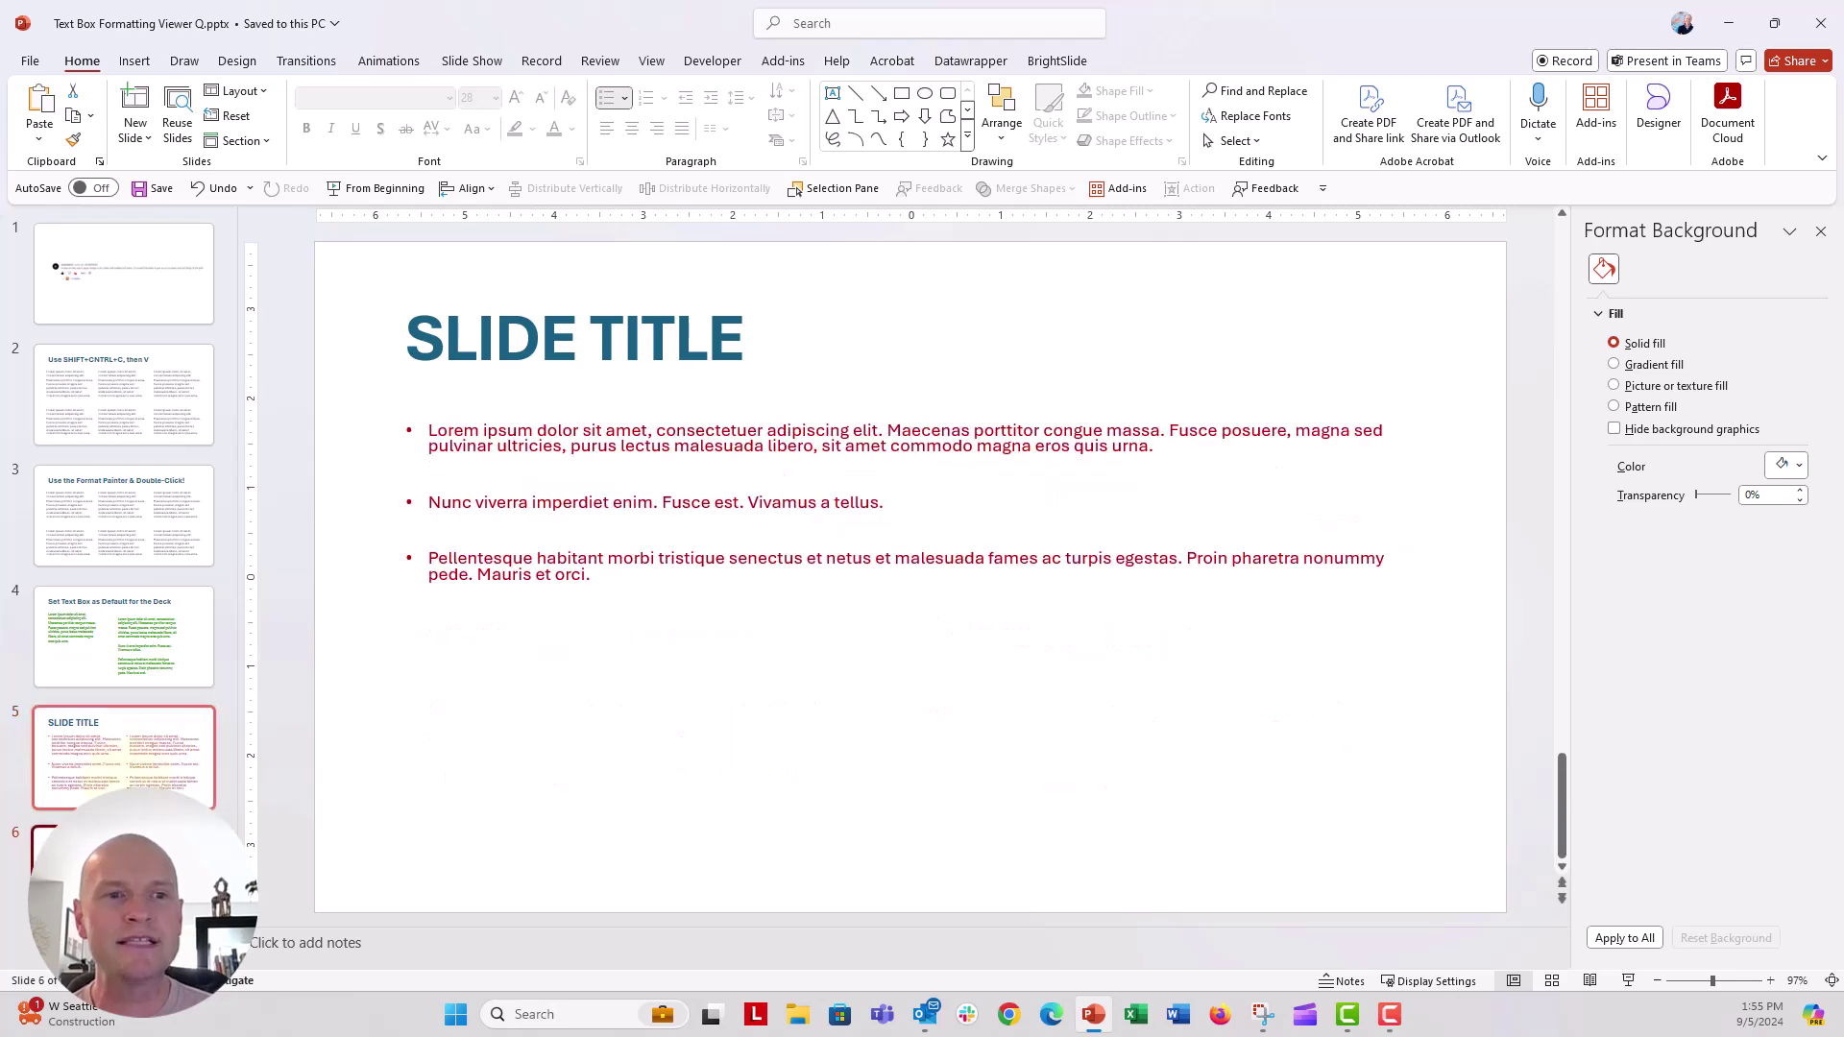
{"action": "key", "text": "Up"}
{"action": "key", "text": "Down"}
{"action": "key", "text": "Up"}
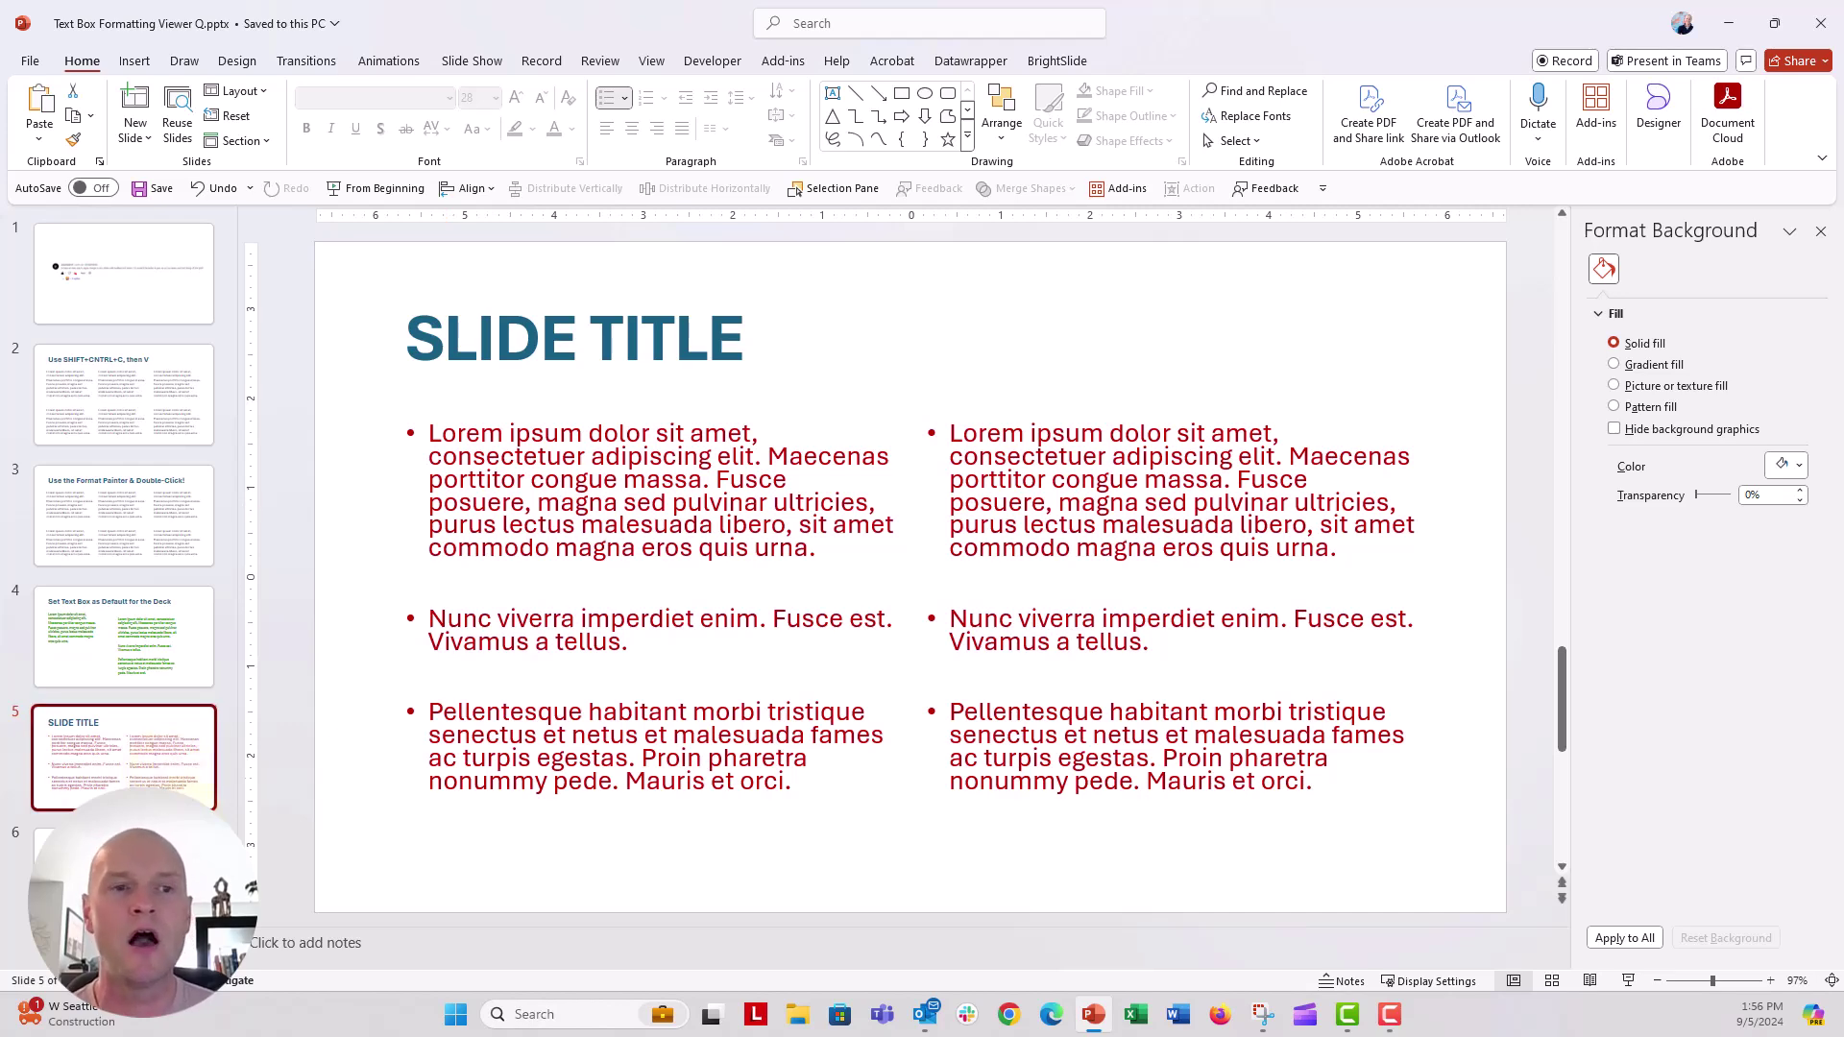
{"action": "key", "text": "Down"}
{"action": "key", "text": "Up"}
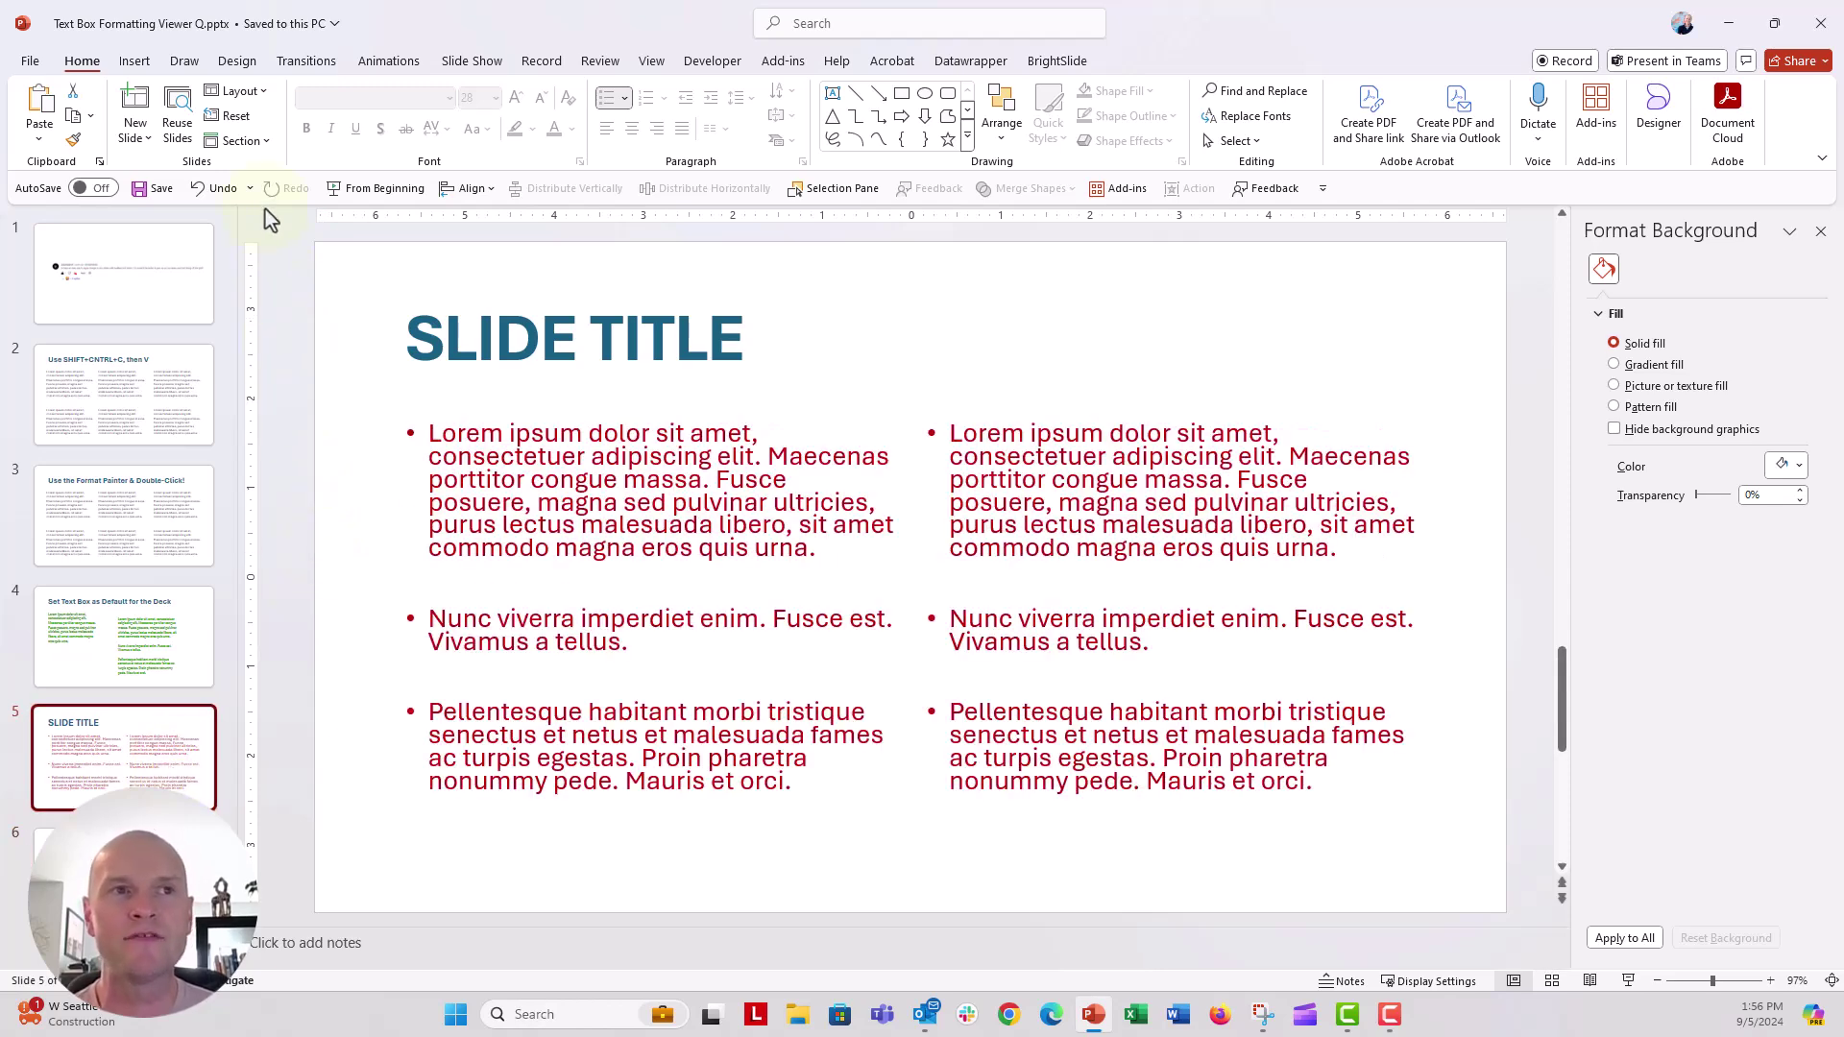
Reset slide 5, then make its SLIDE TITLE light green and two sizes larger
{"action": "left_click", "coordinate": [249, 119]}
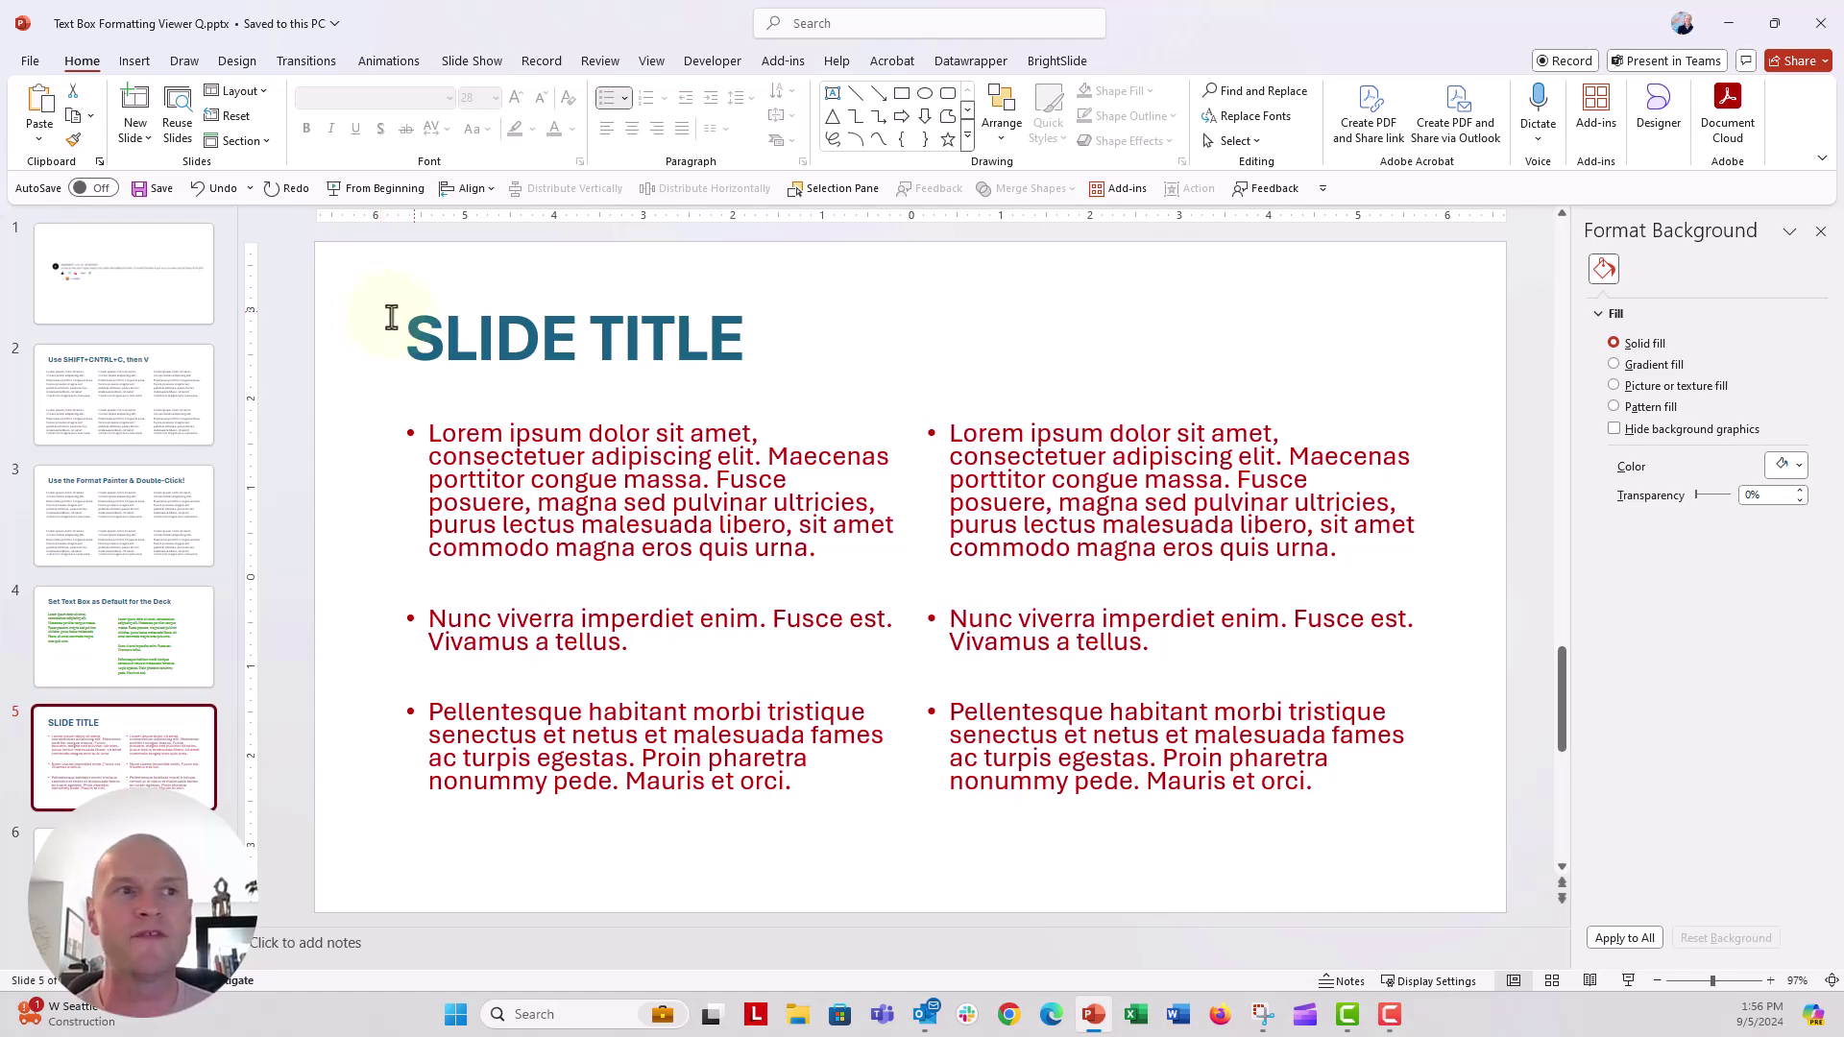
{"action": "left_click", "coordinate": [477, 338]}
{"action": "left_click", "coordinate": [464, 279]}
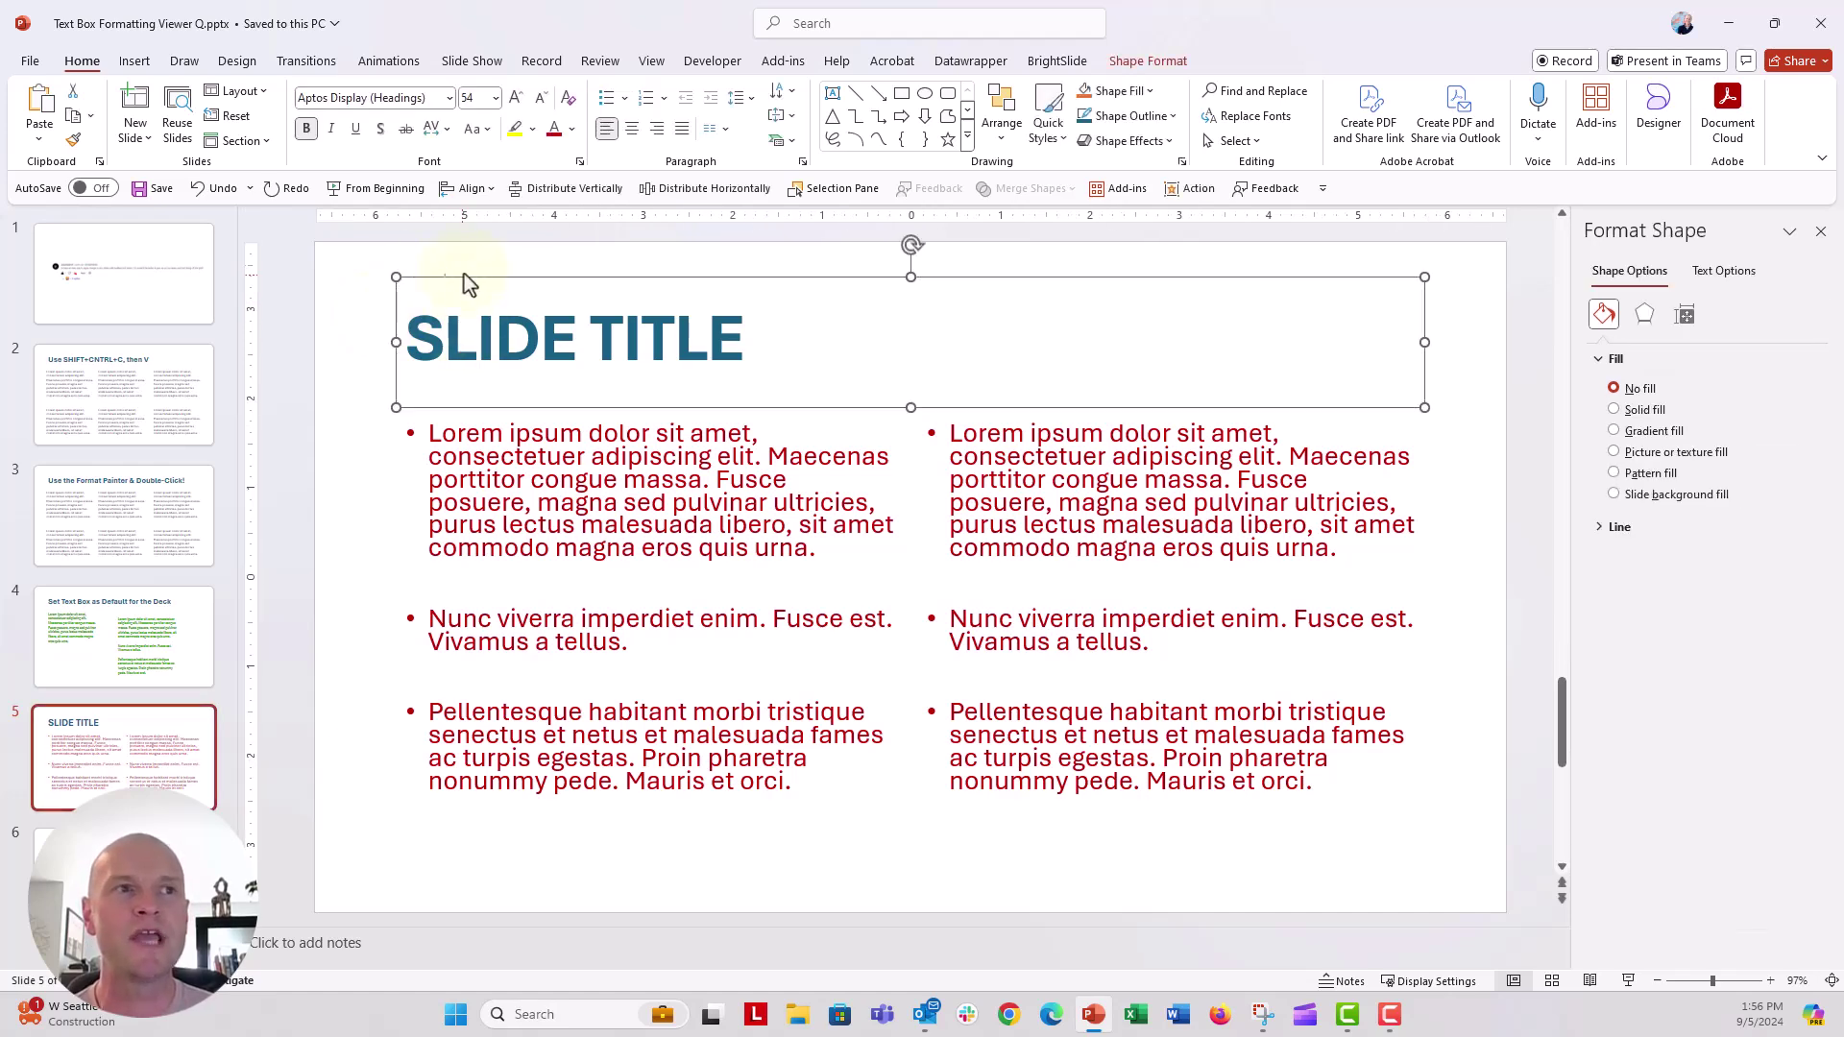
{"action": "left_click", "coordinate": [572, 132]}
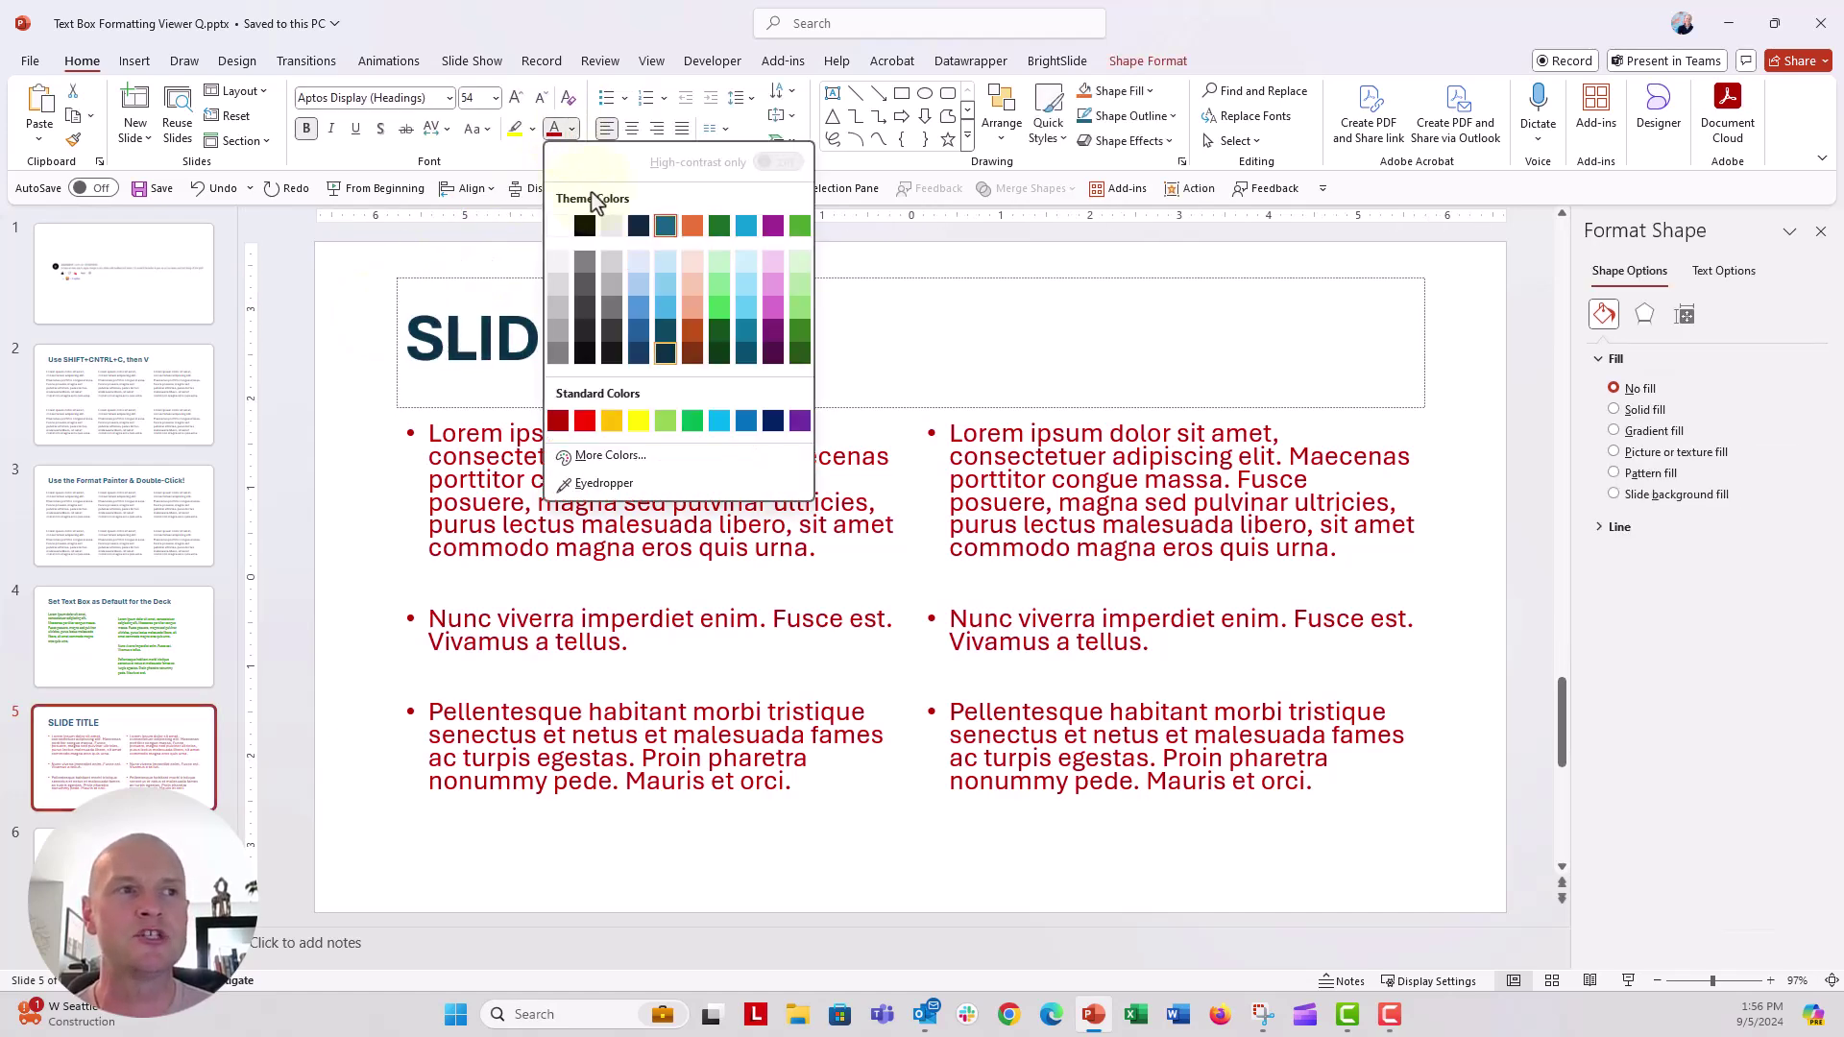
{"action": "left_click", "coordinate": [666, 420]}
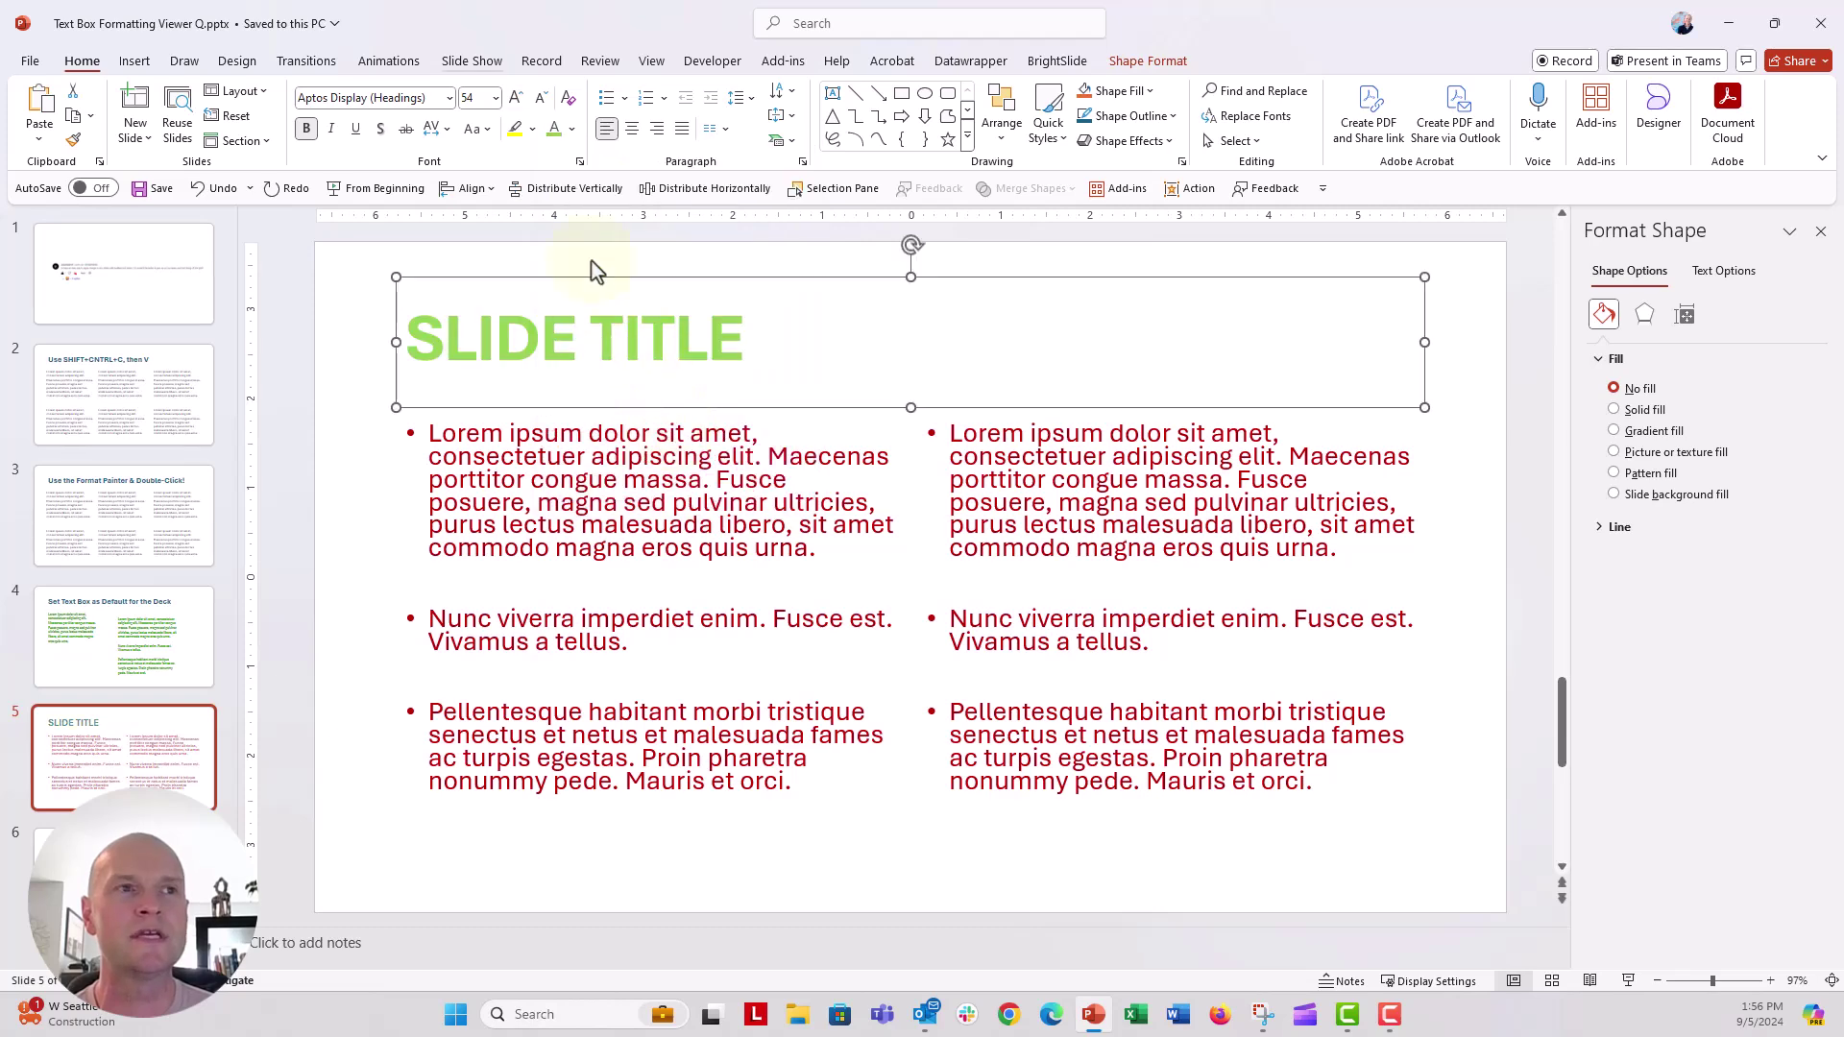
{"action": "left_click", "coordinate": [516, 97]}
{"action": "left_click", "coordinate": [516, 97]}
{"action": "left_click", "coordinate": [515, 97]}
{"action": "left_click", "coordinate": [516, 97]}
{"action": "left_click", "coordinate": [515, 97]}
Colour the left text box light blue, then Reset the slide to its master styling
{"action": "left_click", "coordinate": [509, 524]}
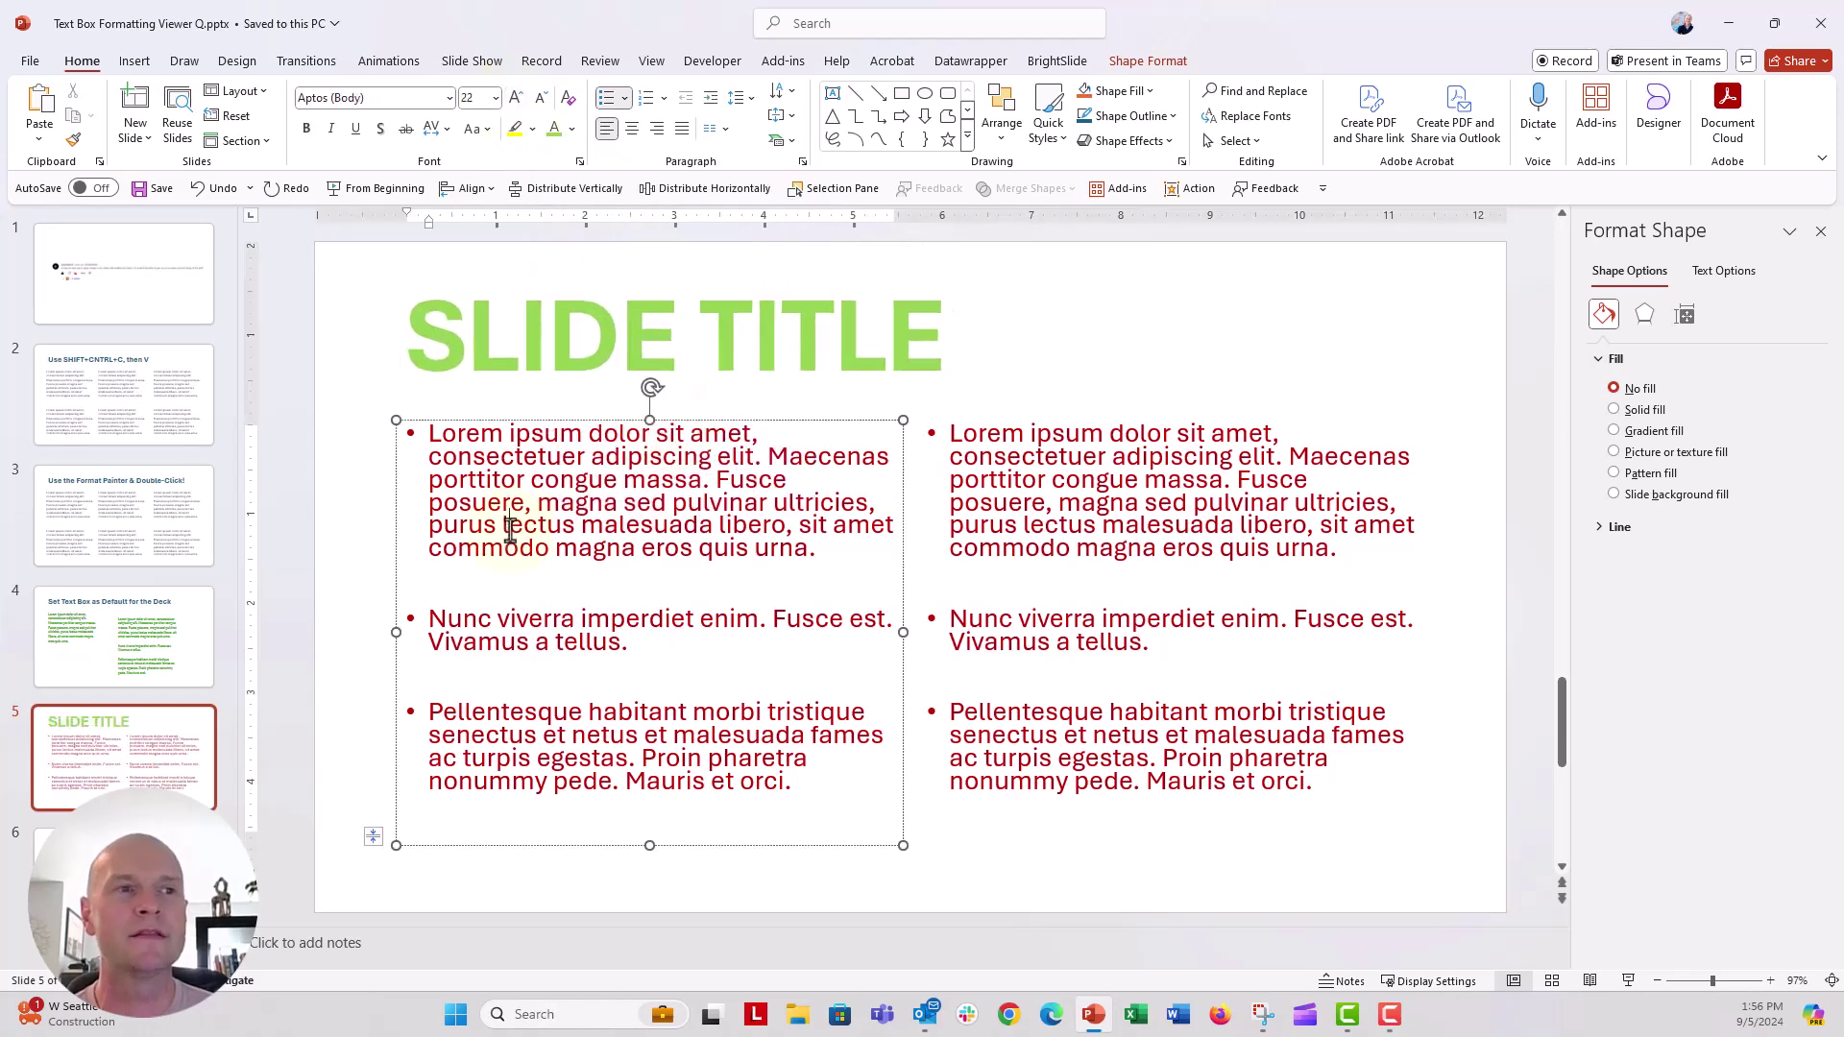
{"action": "left_click", "coordinate": [516, 419]}
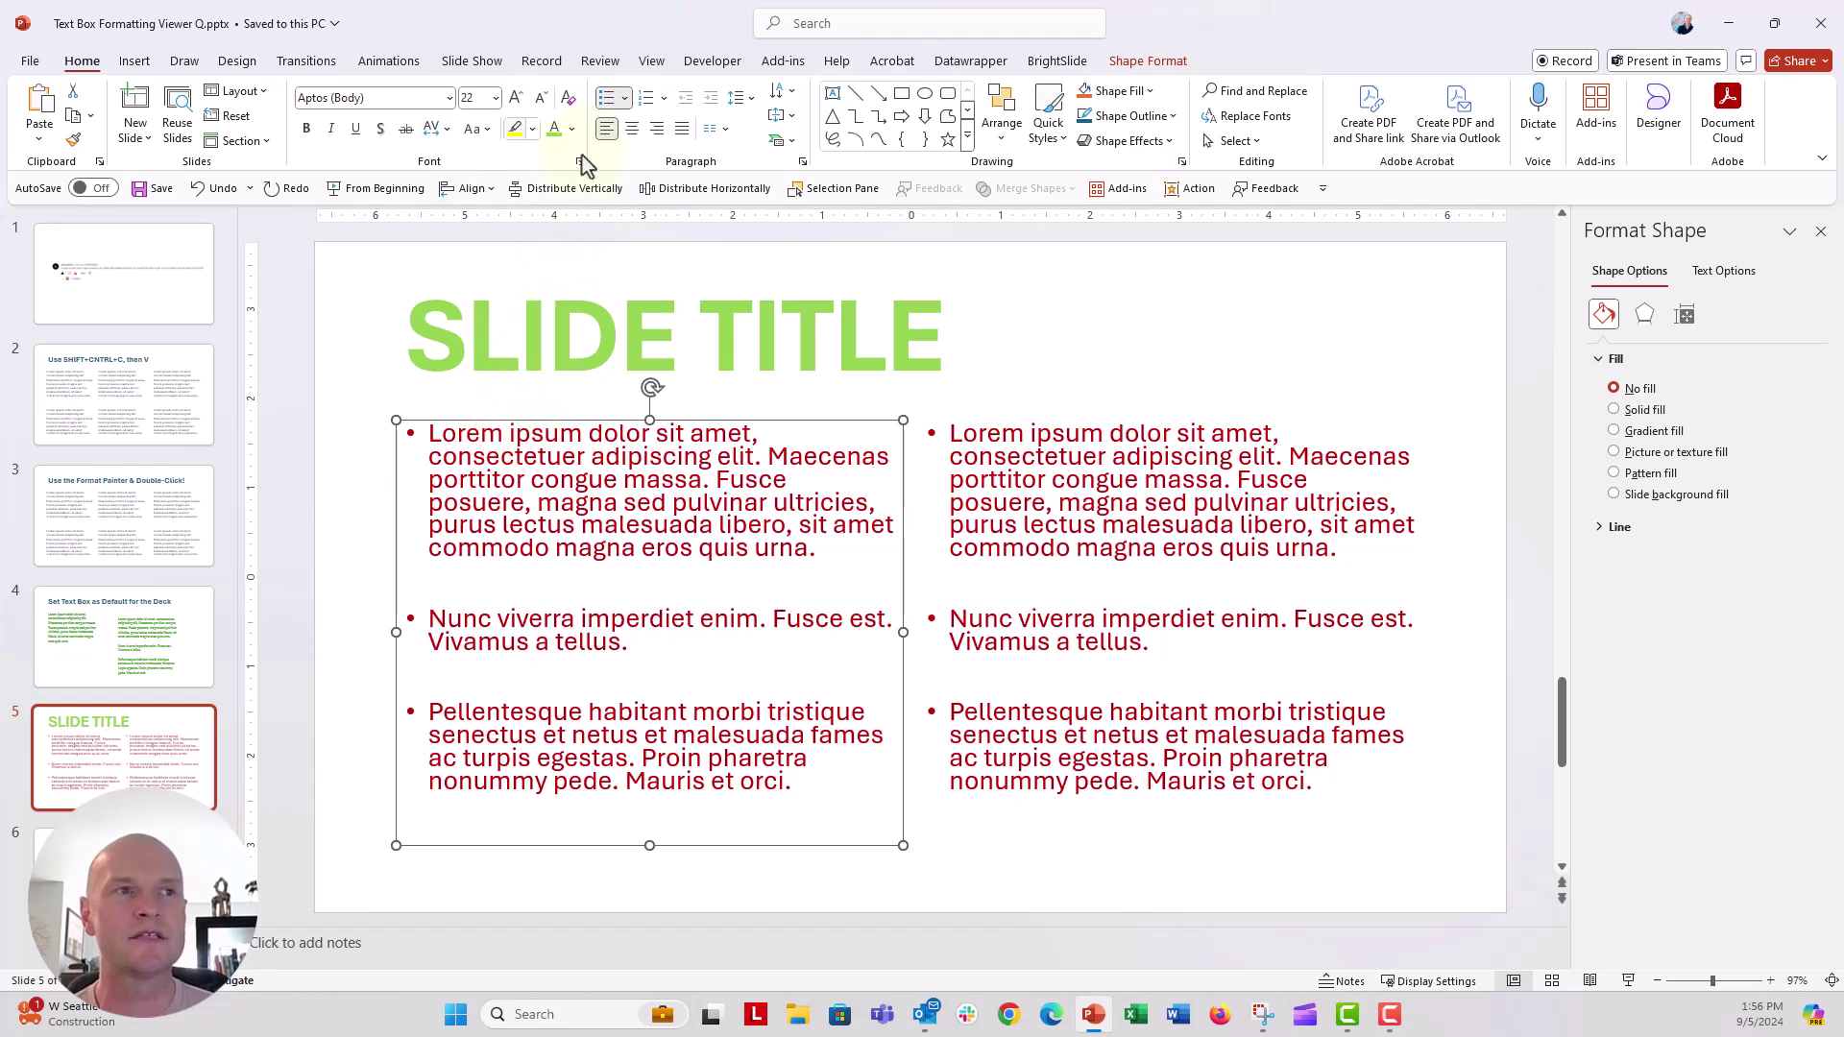
{"action": "left_click", "coordinate": [573, 129]}
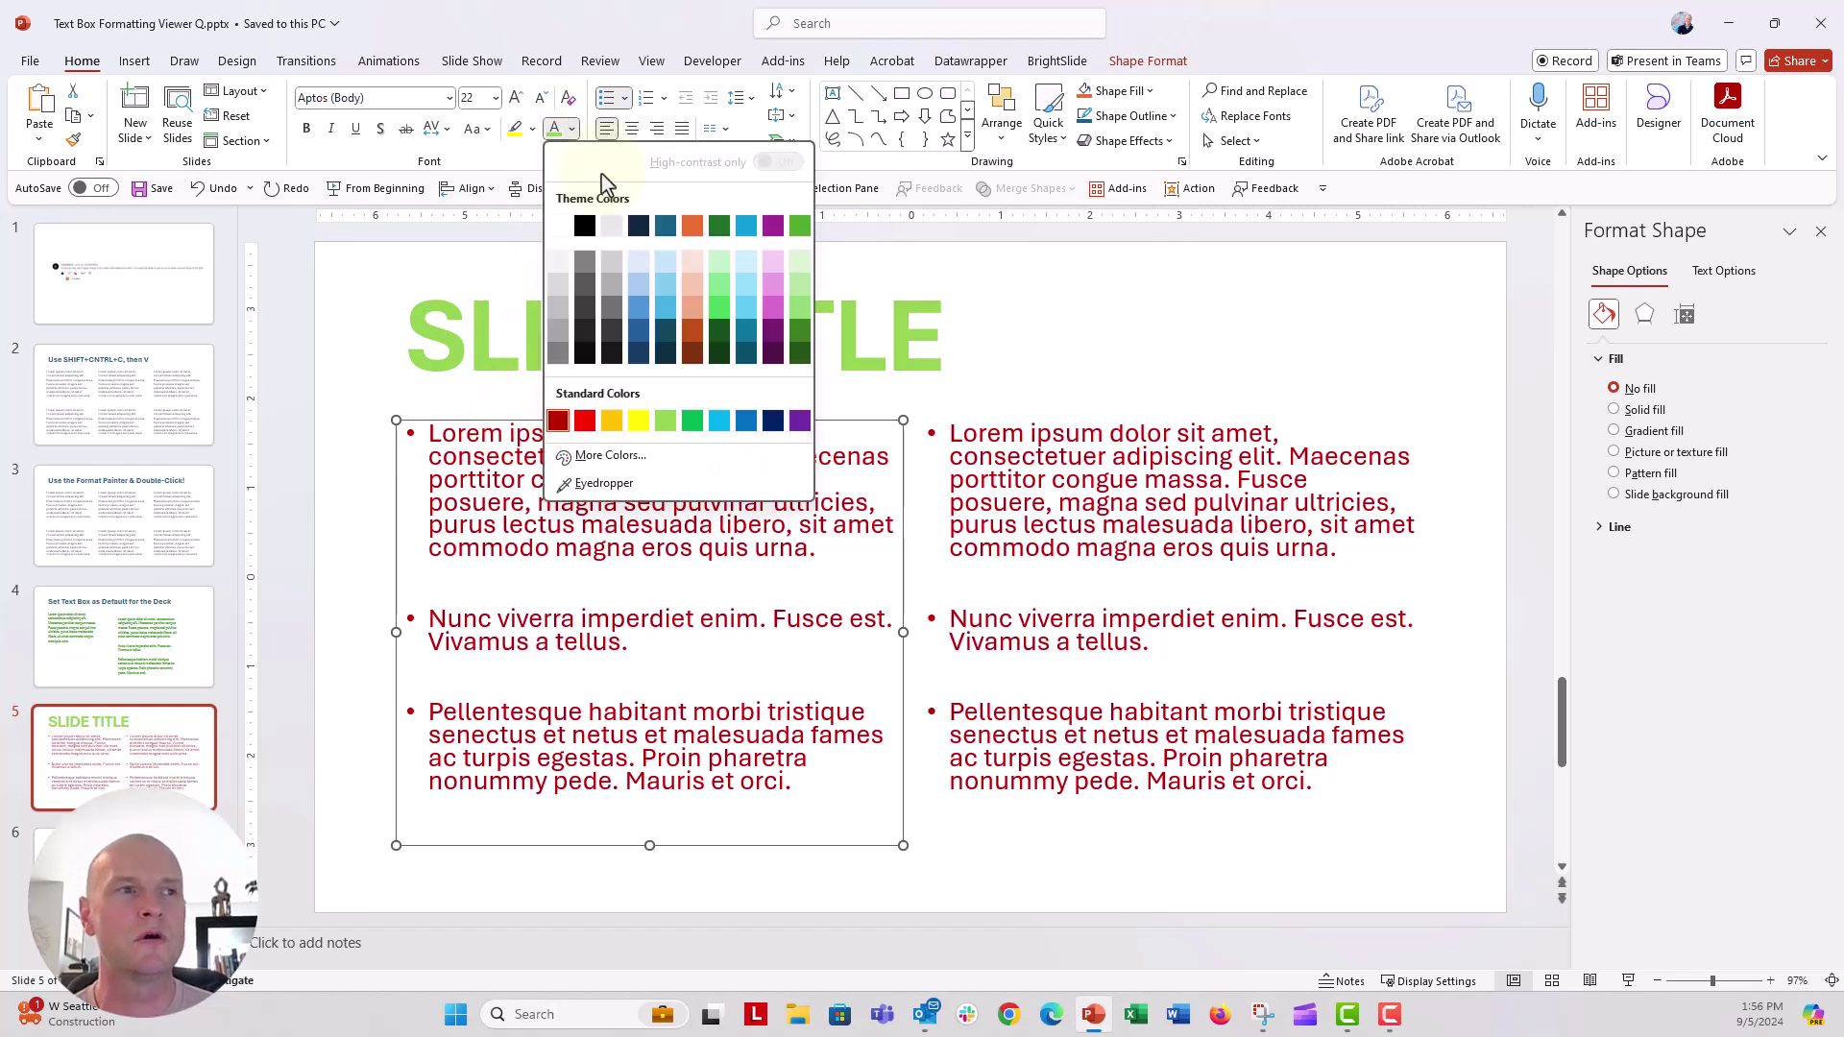
{"action": "left_click", "coordinate": [670, 305]}
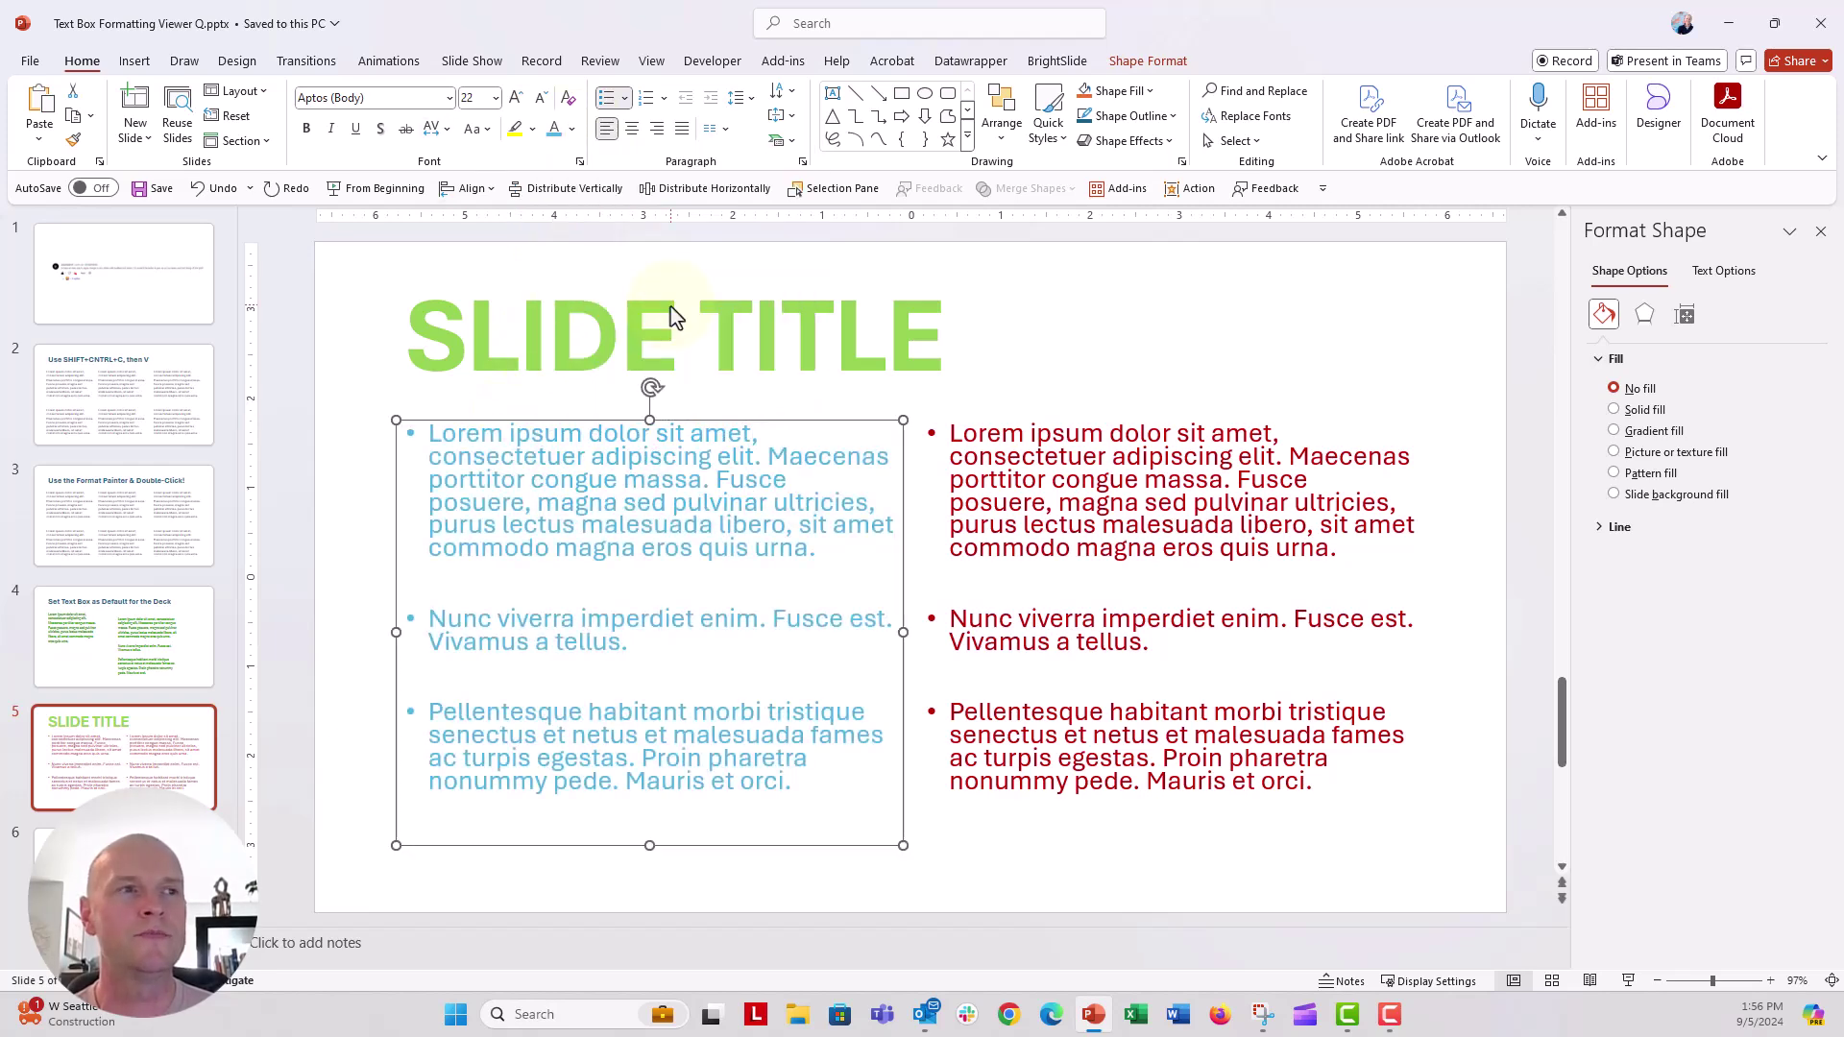
{"action": "left_click", "coordinate": [247, 115]}
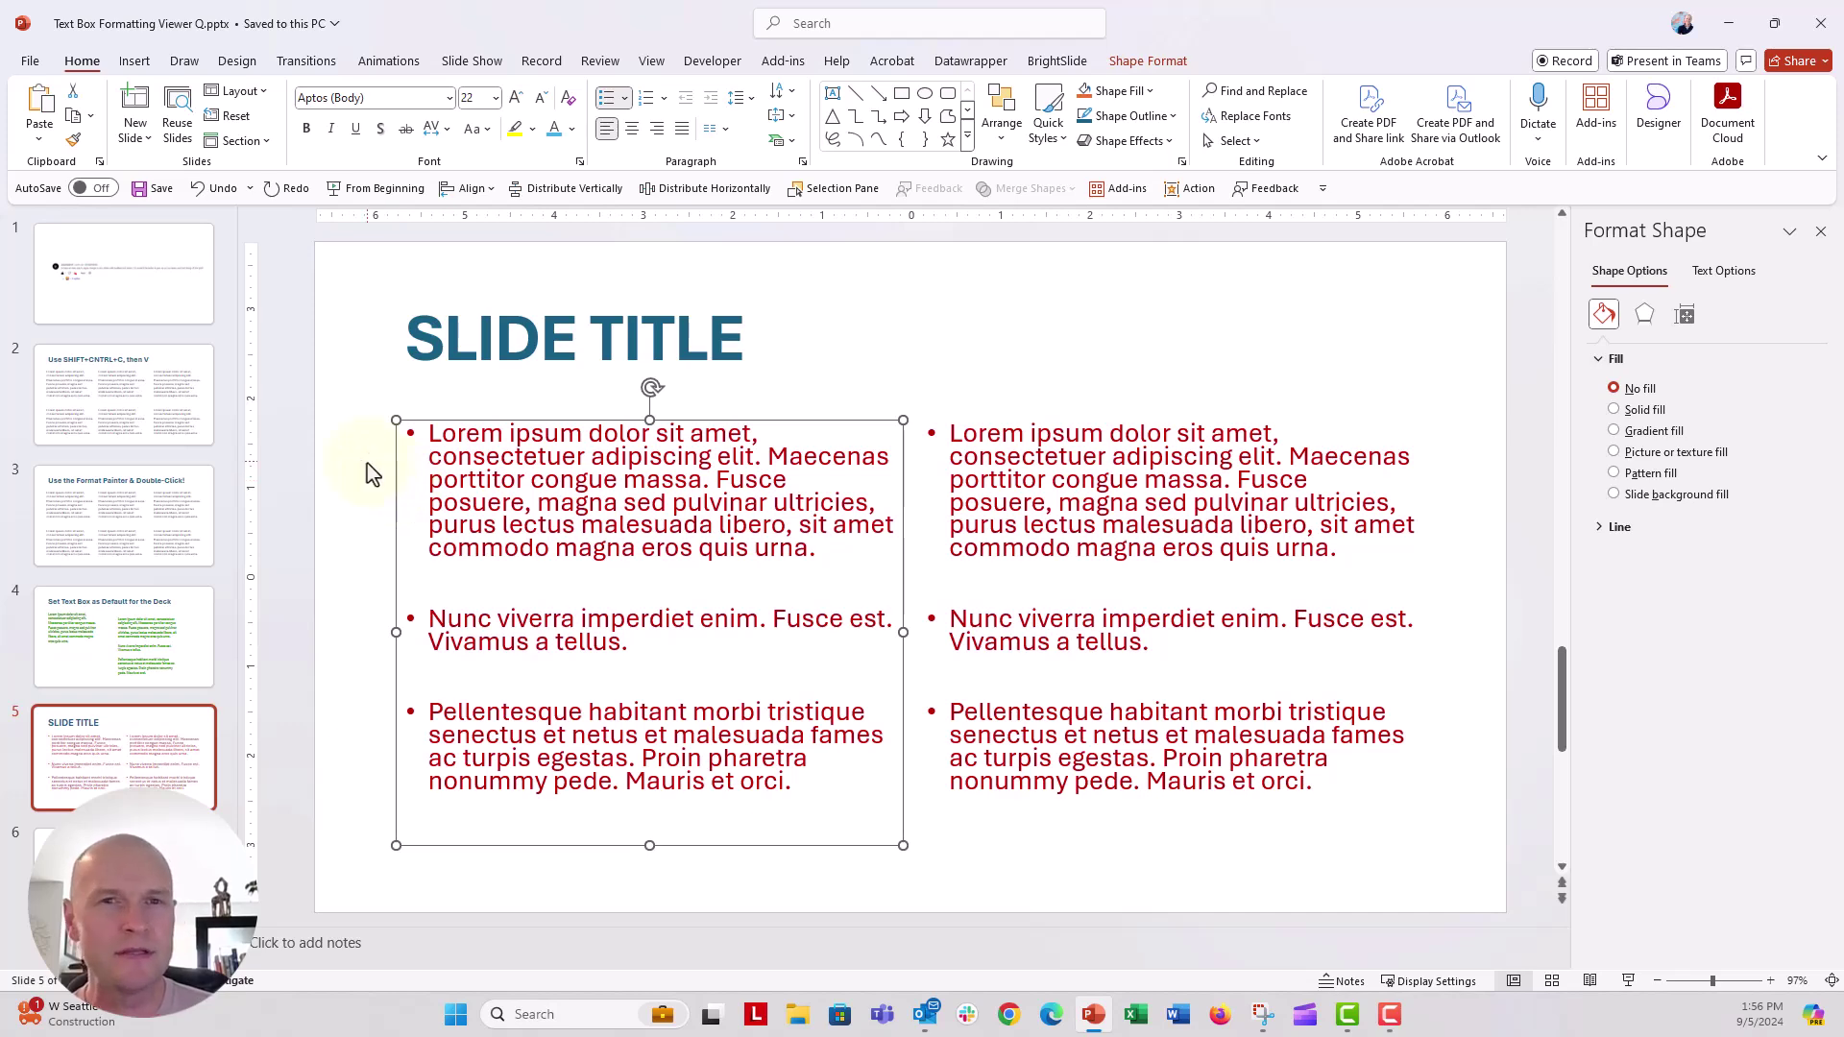
Clear the contents of slide 5's left text box, then move to slide 2
{"action": "key", "text": "Delete"}
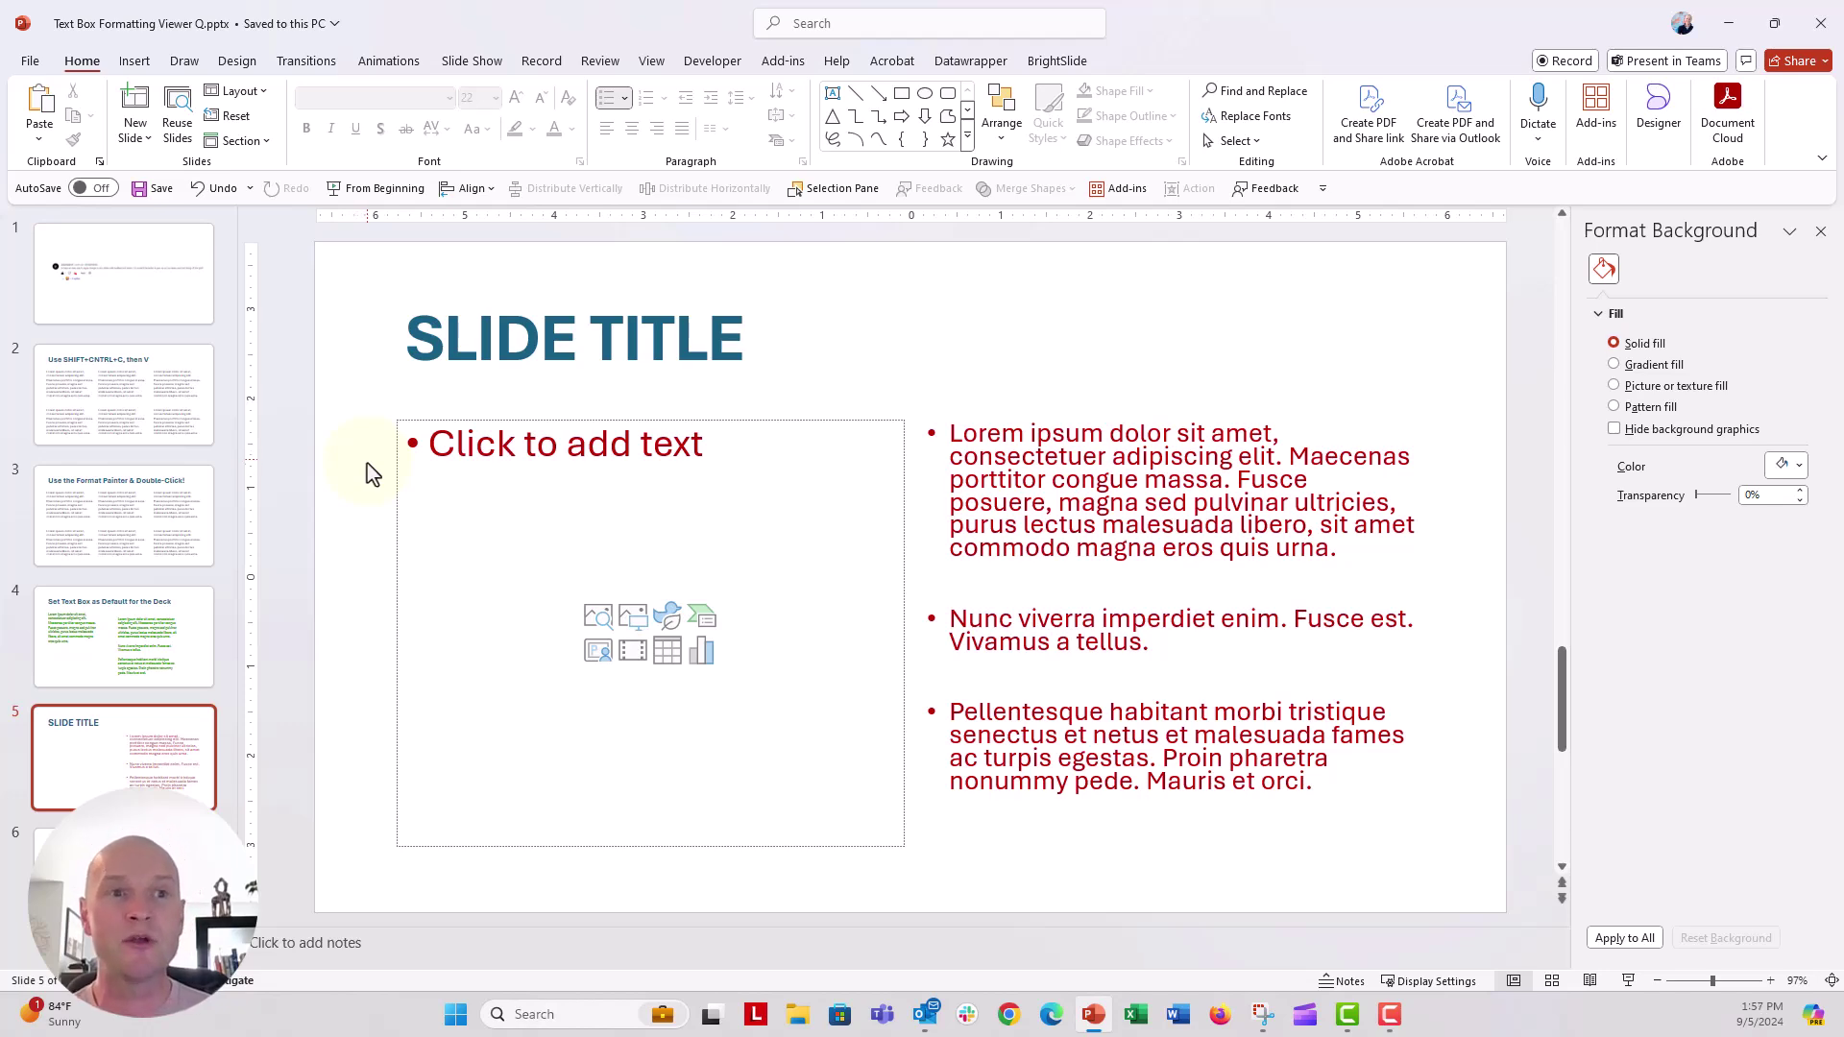
{"action": "left_click", "coordinate": [200, 413]}
Settle on slide 2 and view the Layout gallery without changing its layout
{"action": "left_click", "coordinate": [196, 505]}
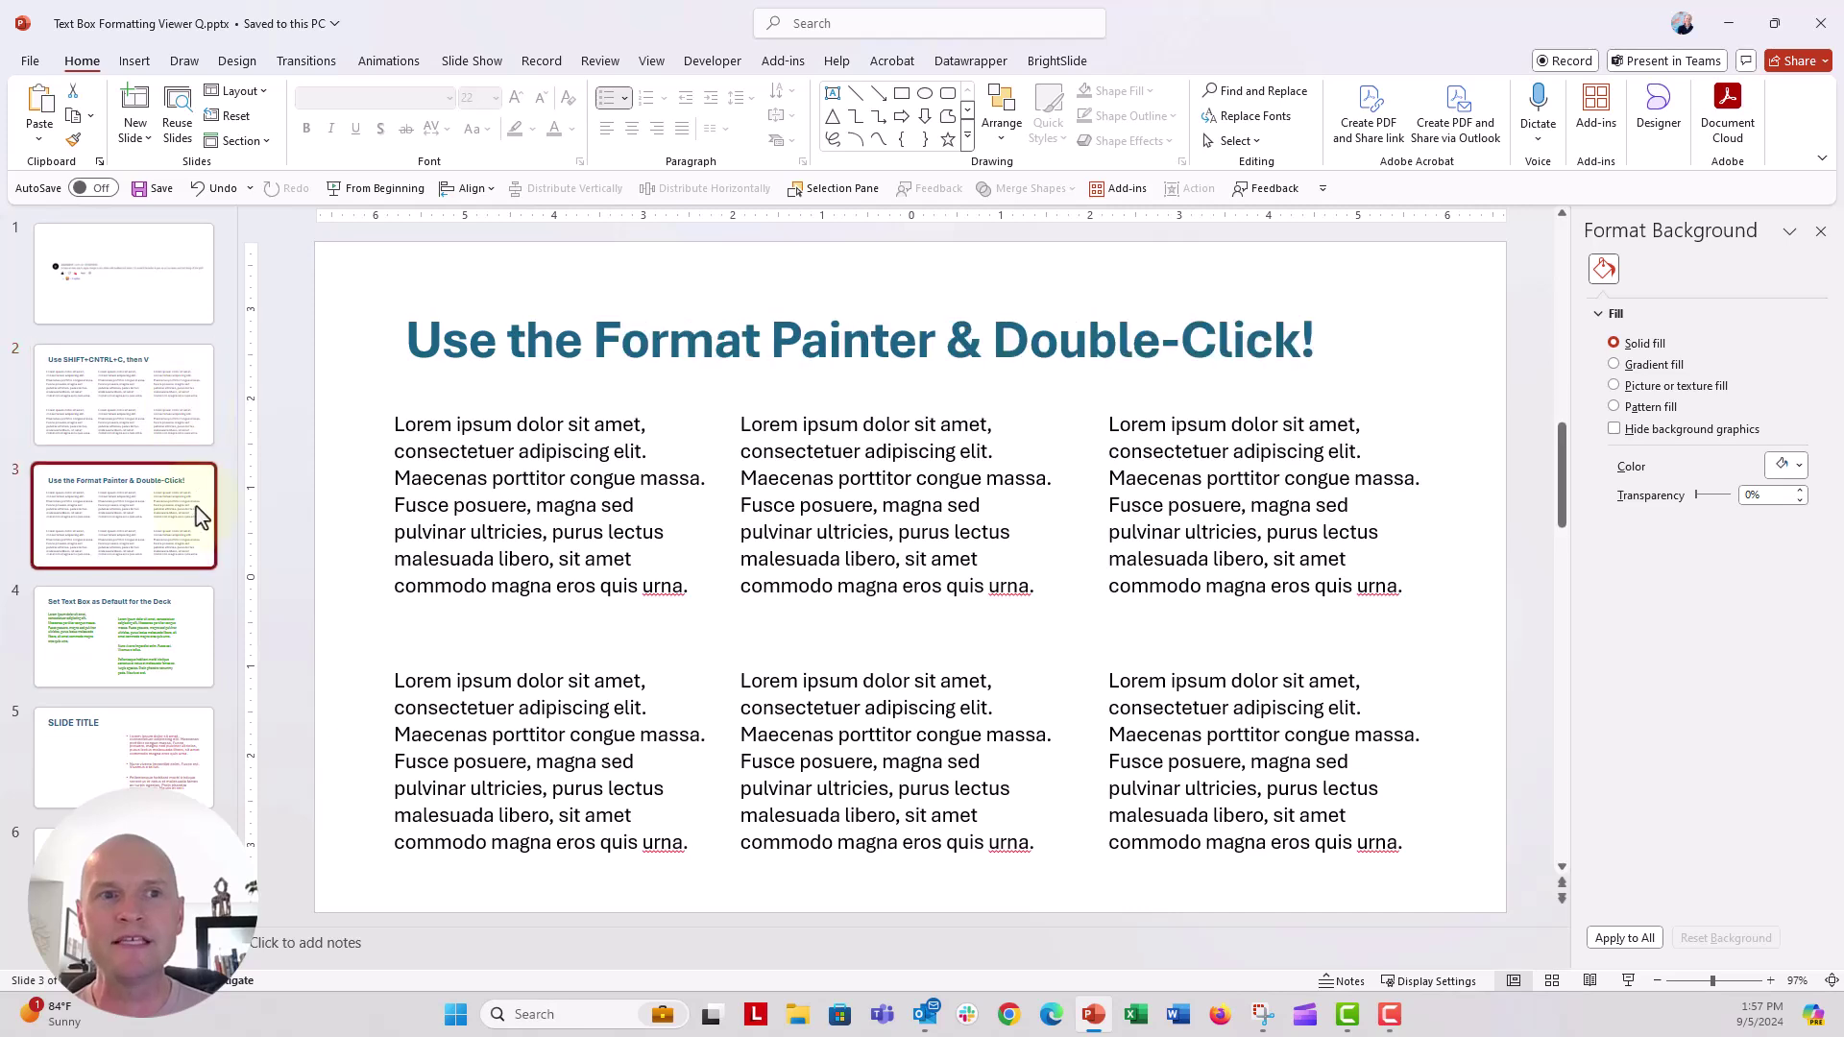
{"action": "left_click", "coordinate": [154, 391]}
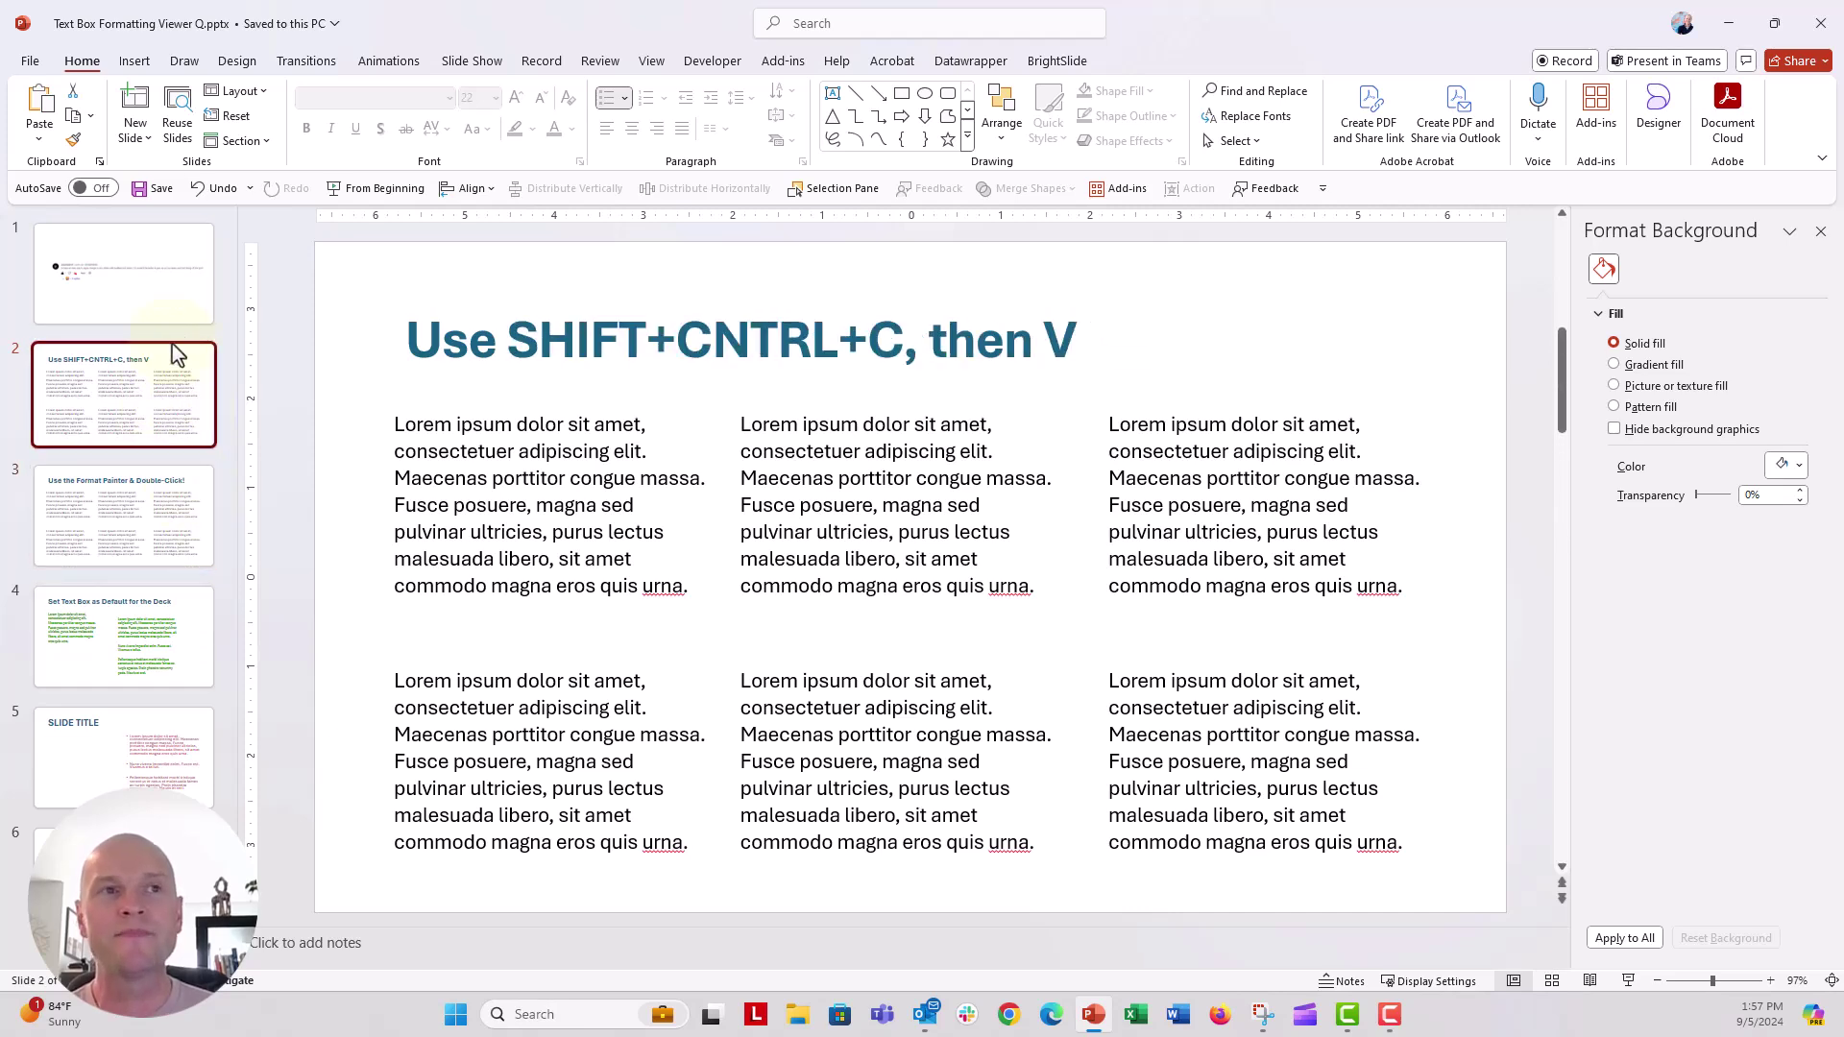
{"action": "left_click", "coordinate": [237, 91]}
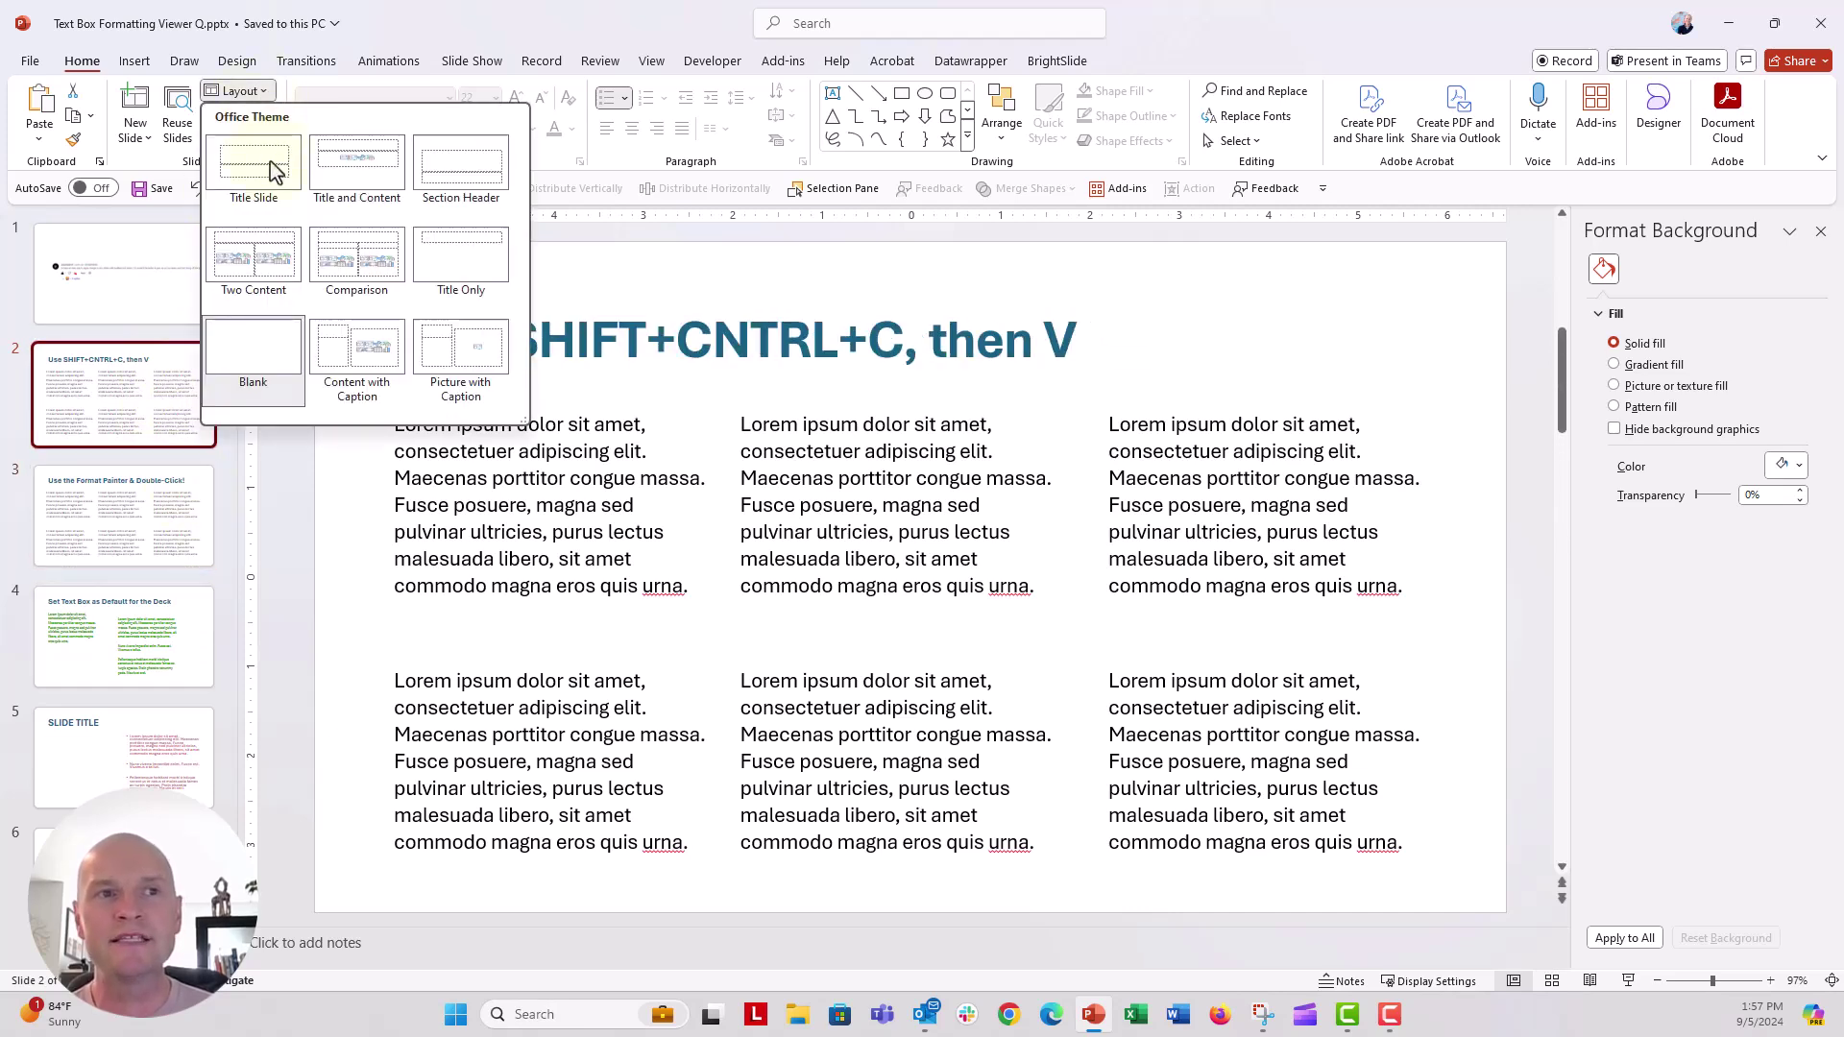
{"action": "left_click", "coordinate": [295, 389]}
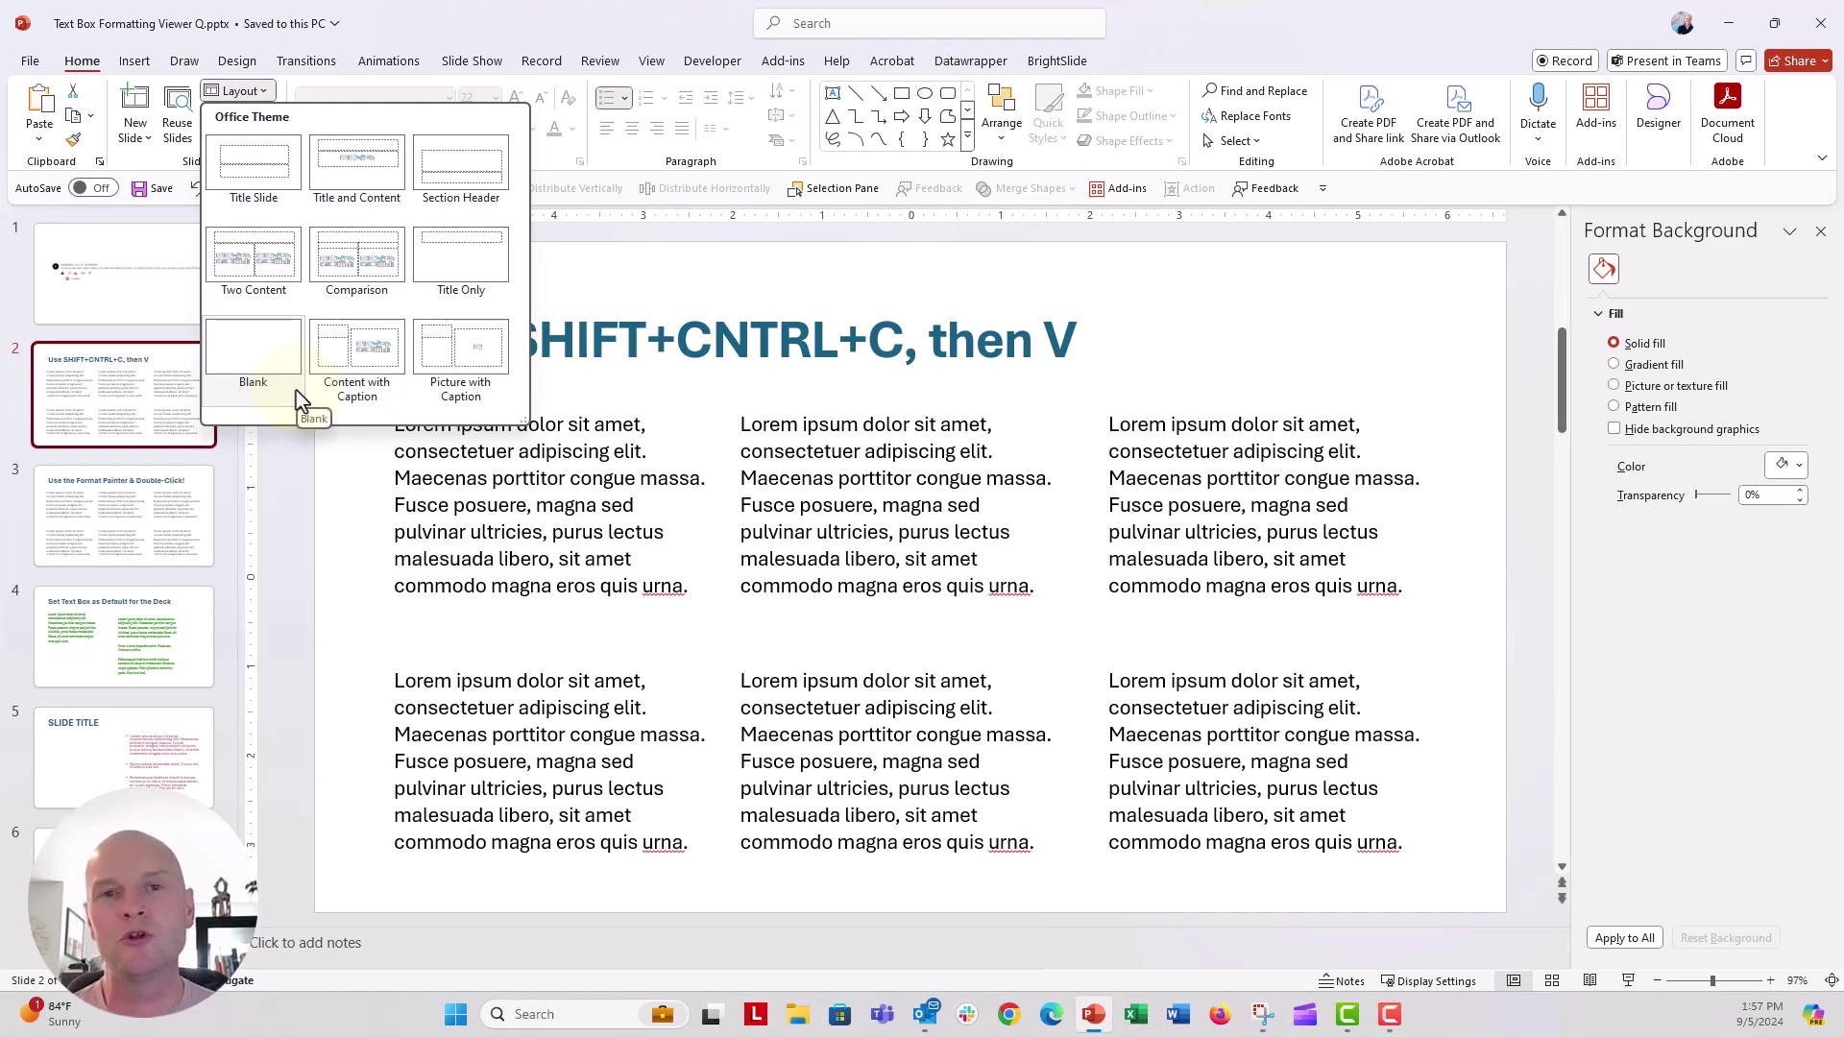
{"action": "left_click", "coordinate": [158, 442]}
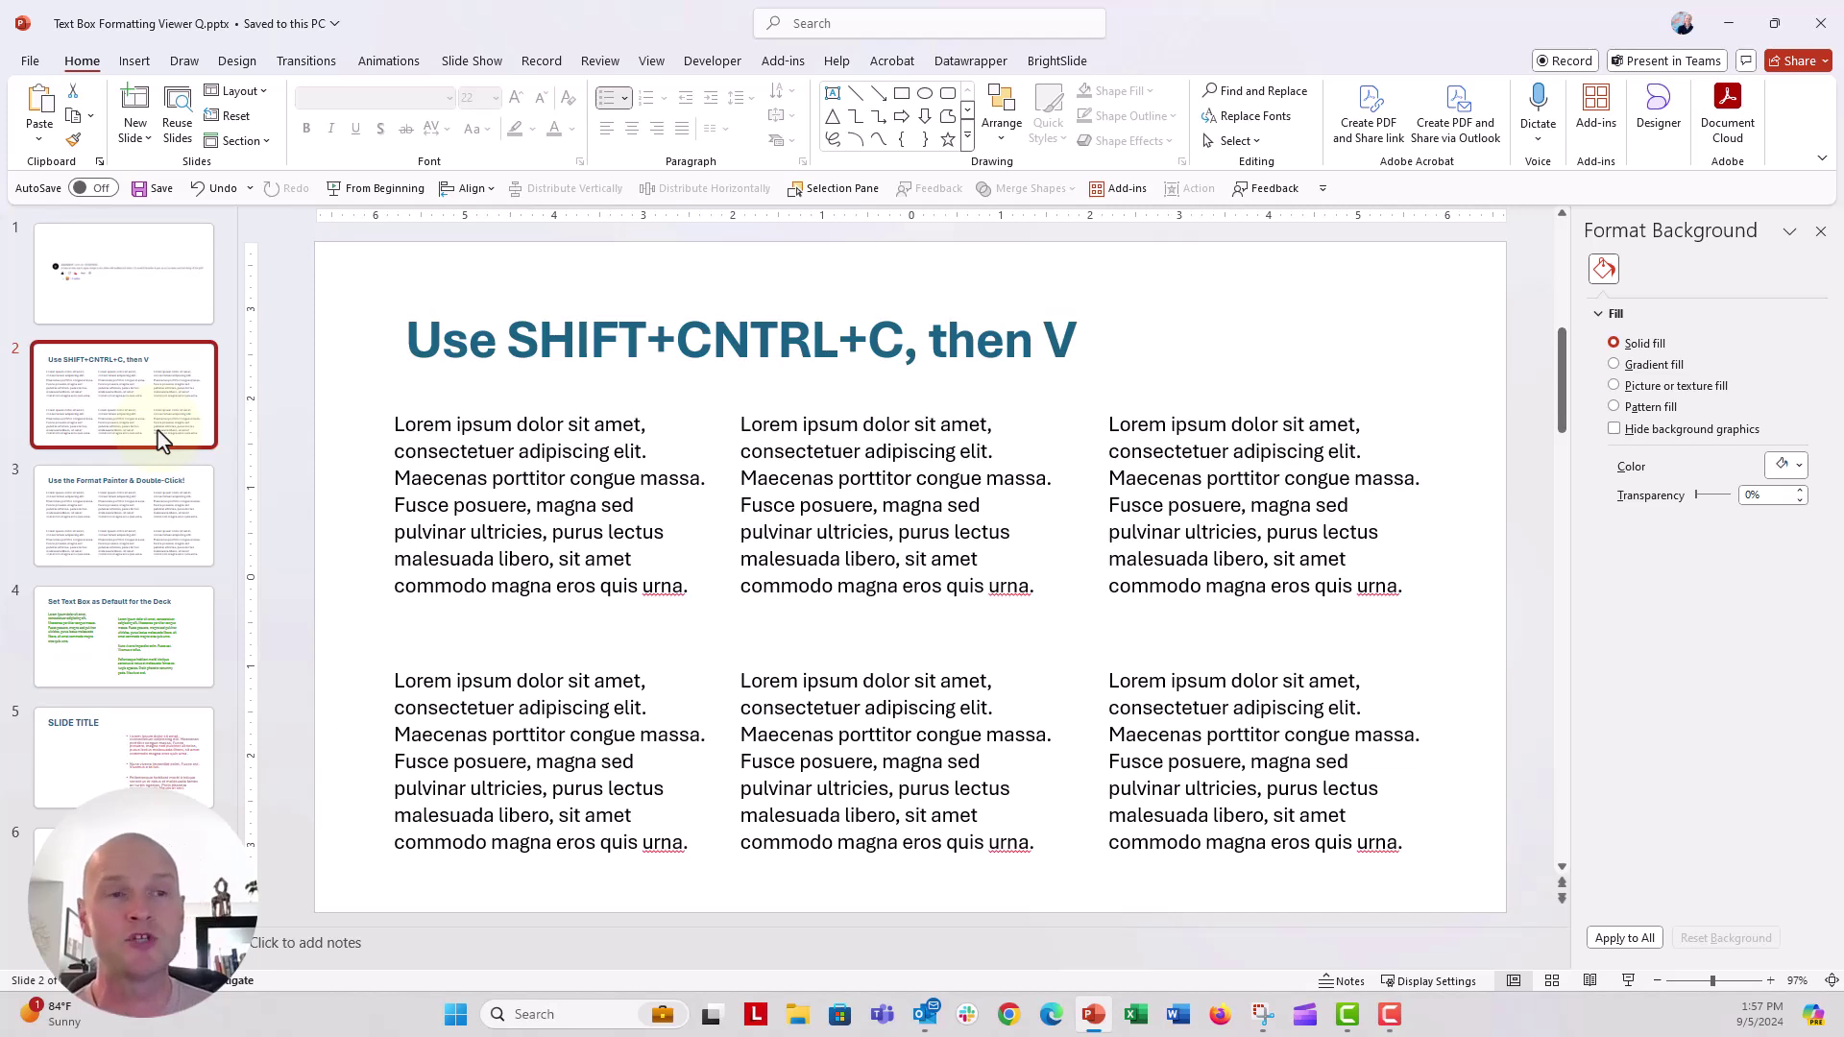
Step through slides 3 and 4 and return to slide 5
{"action": "left_click", "coordinate": [165, 514]}
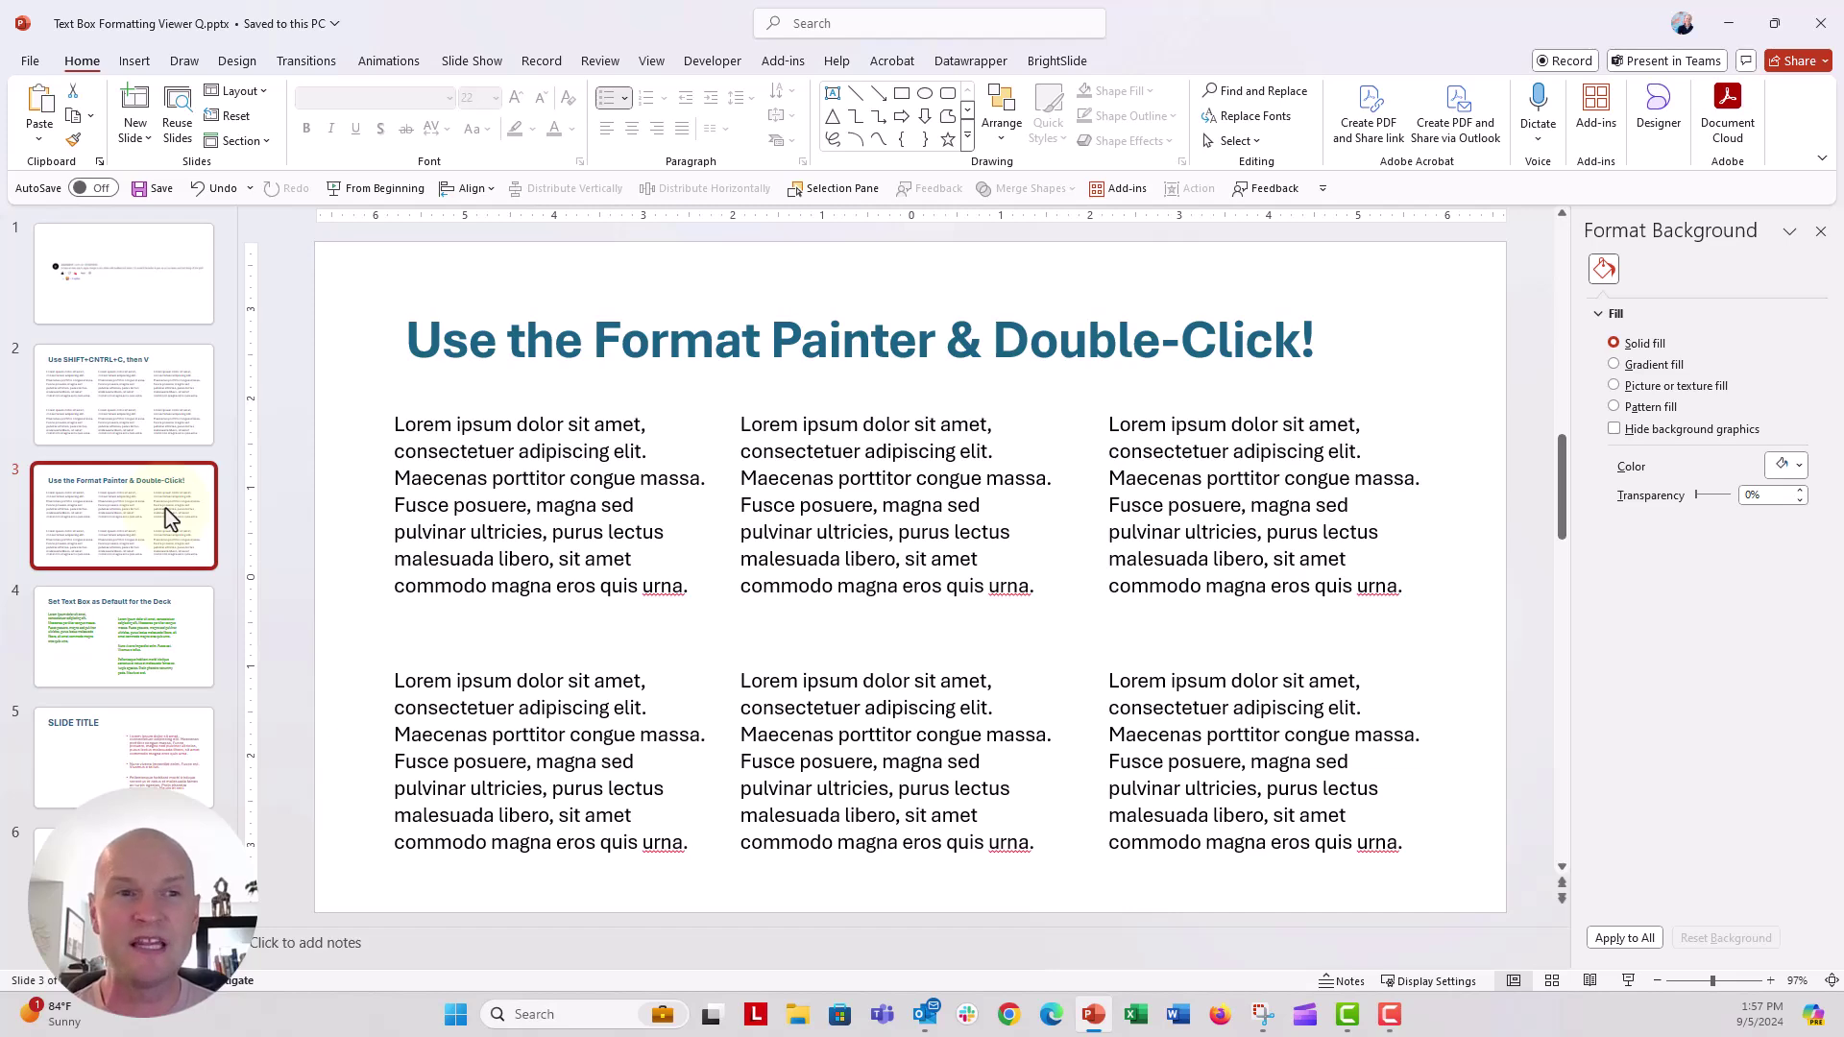
{"action": "left_click", "coordinate": [184, 662]}
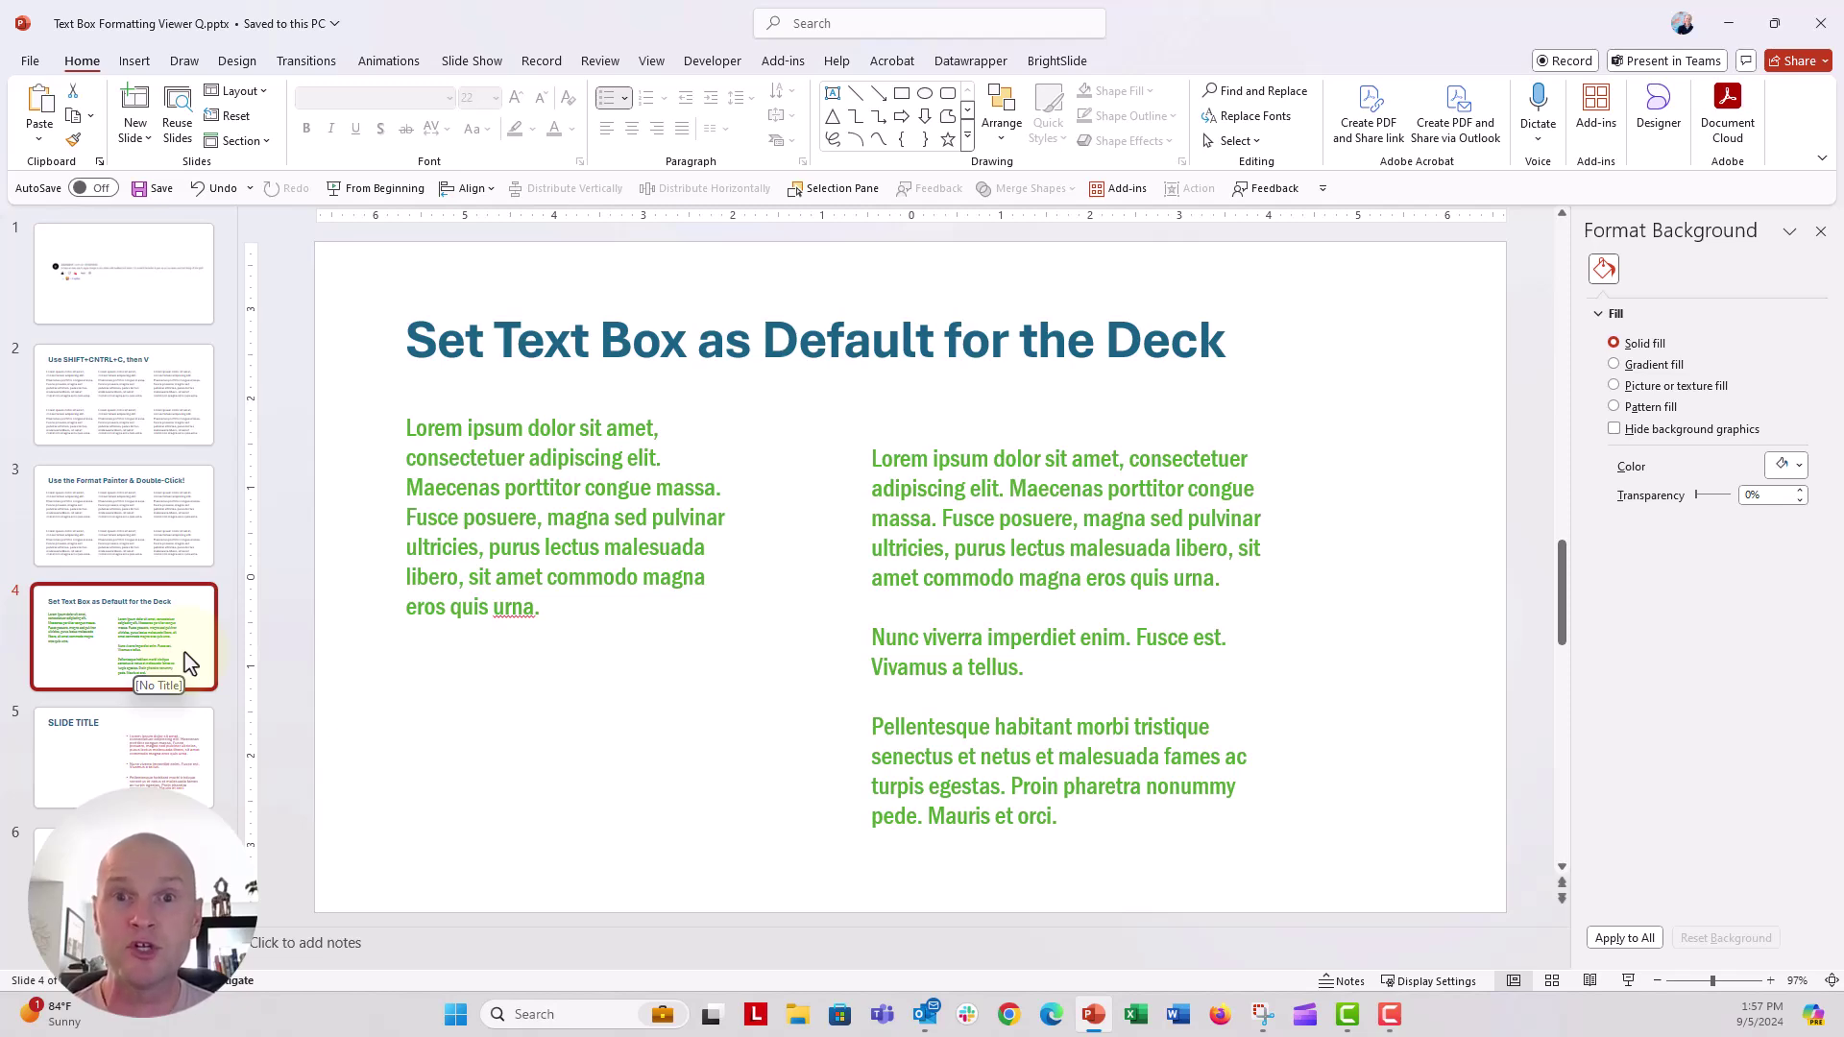
{"action": "left_click", "coordinate": [179, 768]}
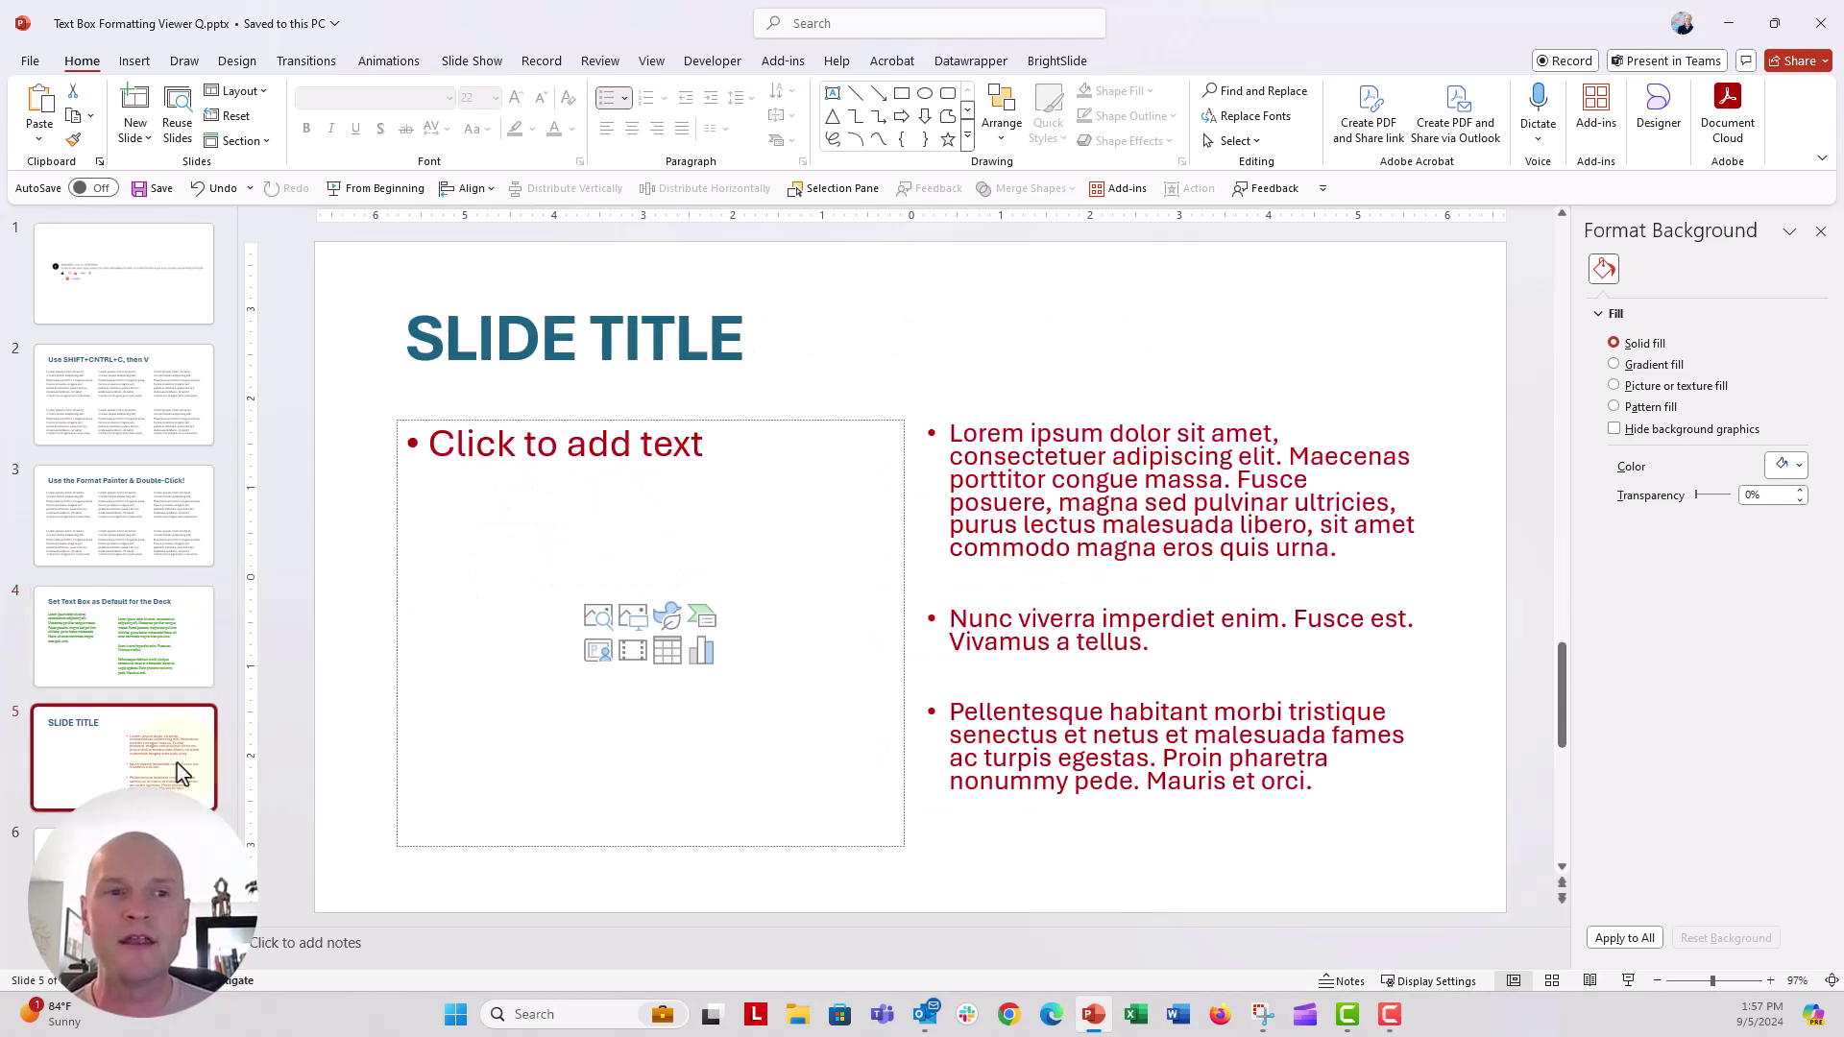